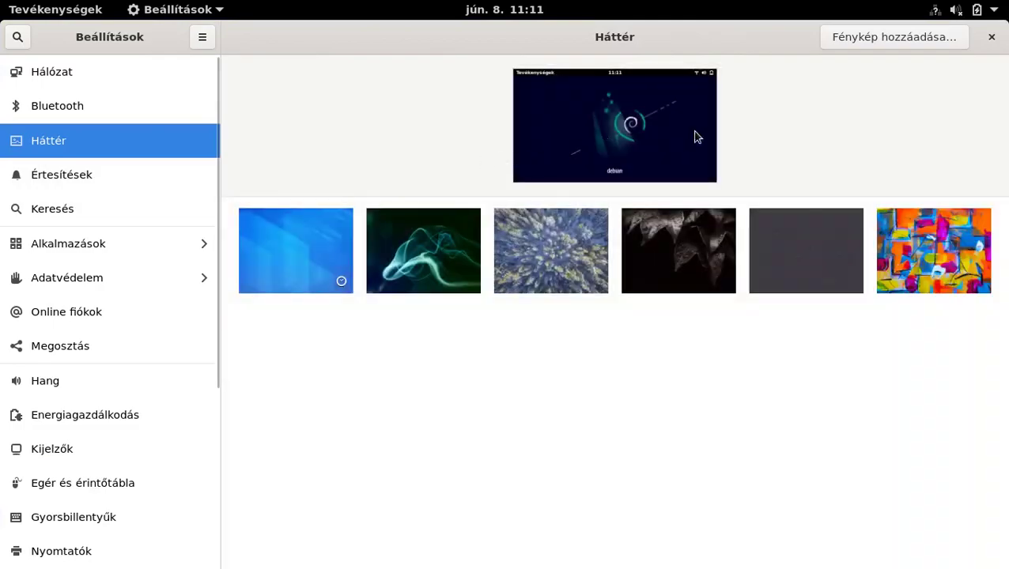
Add wallpaper.svg from the Képek folder to the backgrounds and set it as the desktop wallpaper
{"action": "left_click", "coordinate": [850, 39]}
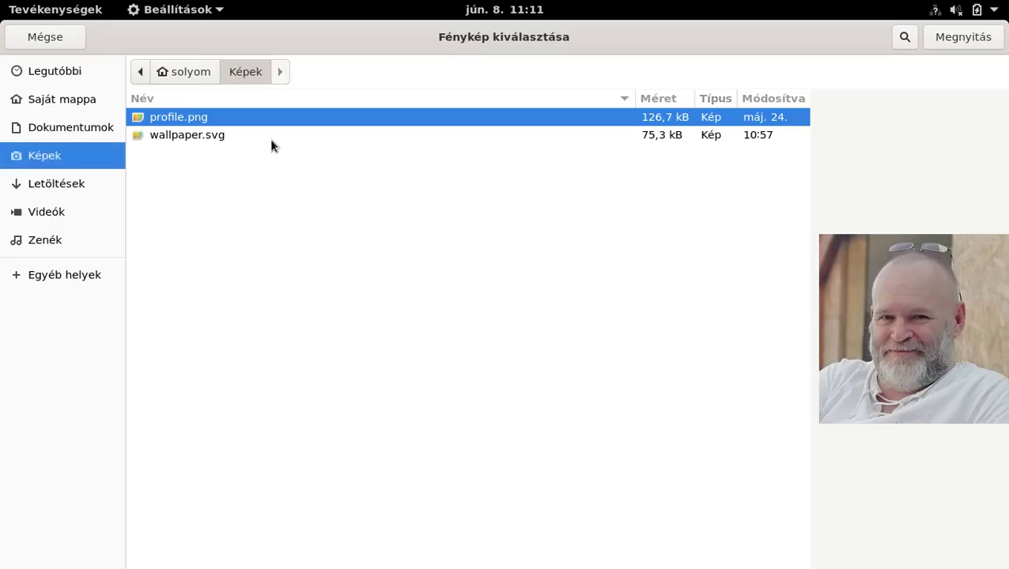
{"action": "key", "text": "Down"}
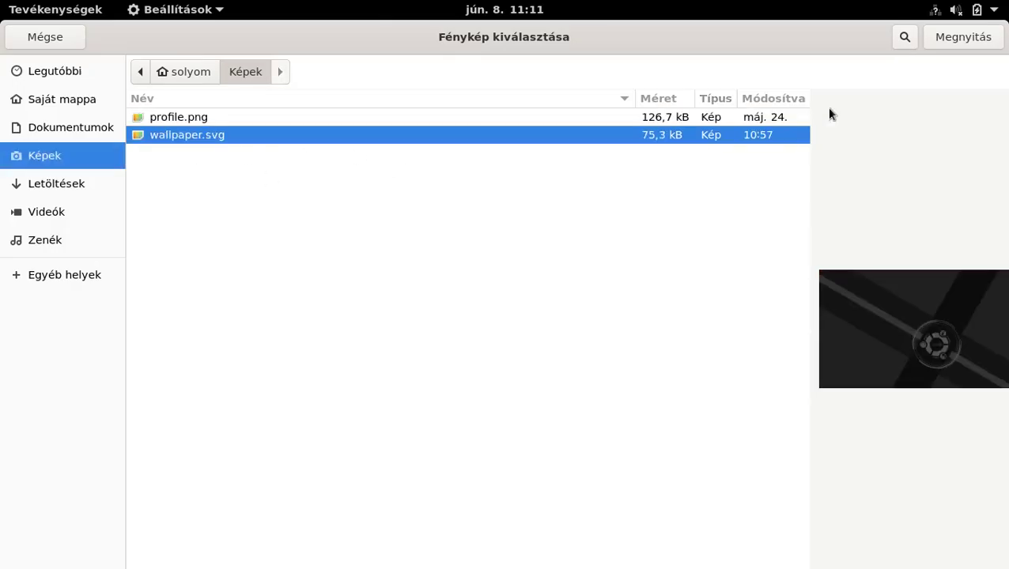
{"action": "left_click", "coordinate": [942, 40]}
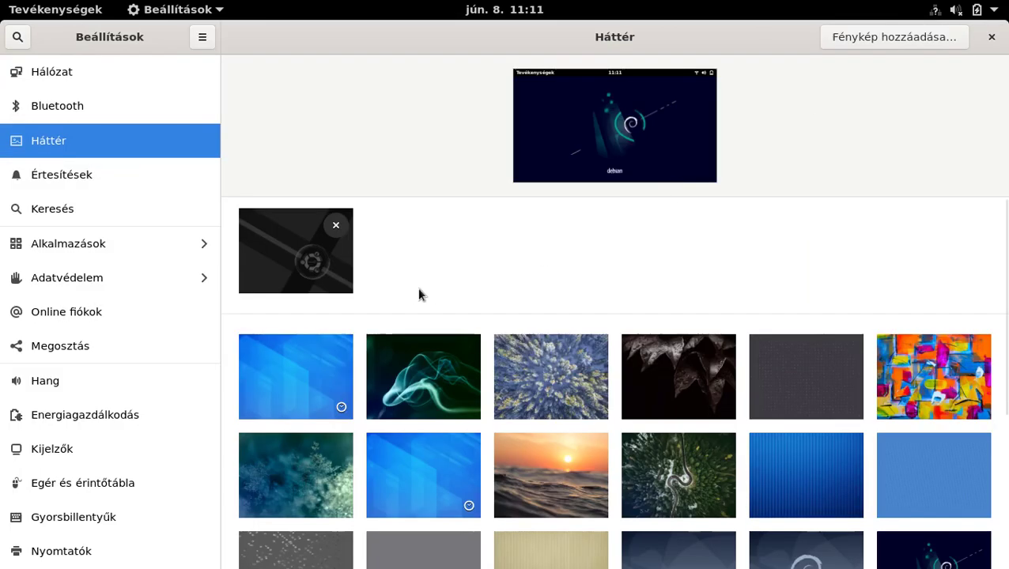
{"action": "left_click", "coordinate": [304, 277]}
Set the user account's picture to profile.png from Képek, adjusting its crop area, and close the settings
{"action": "scroll", "coordinate": [93, 459], "scroll_direction": "down", "scroll_amount": 5}
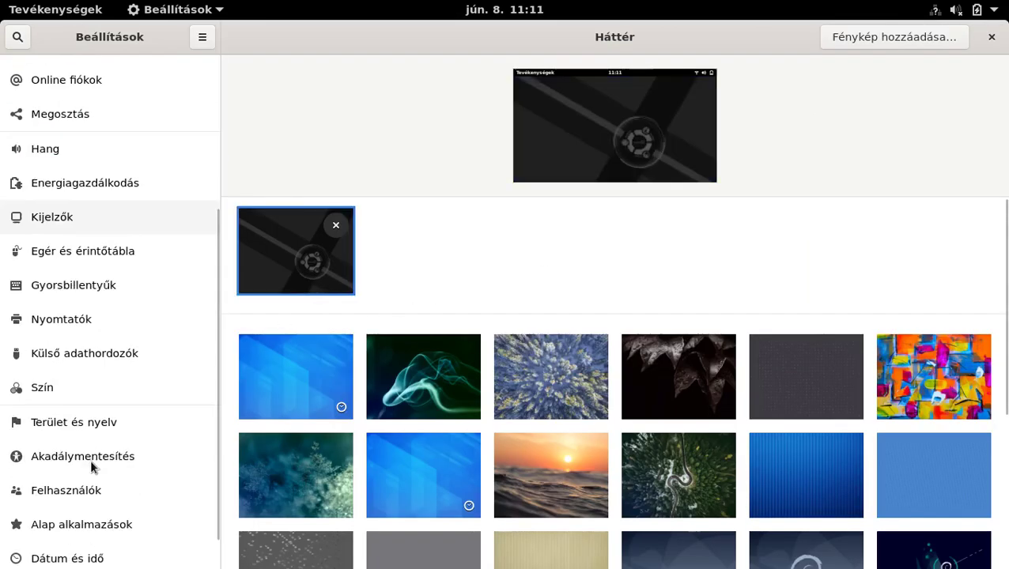
{"action": "left_click", "coordinate": [56, 449]}
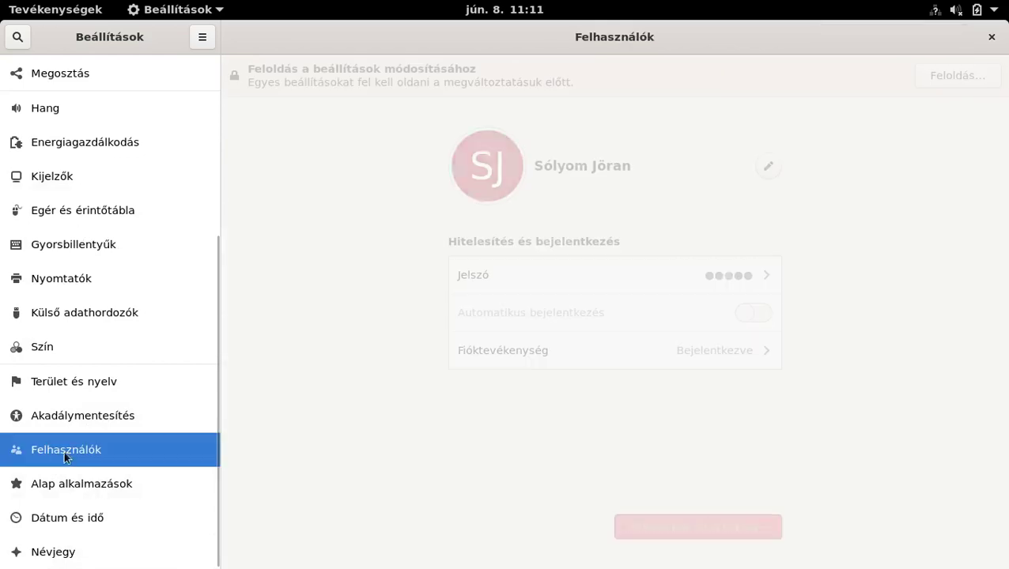
{"action": "left_click", "coordinate": [501, 165]}
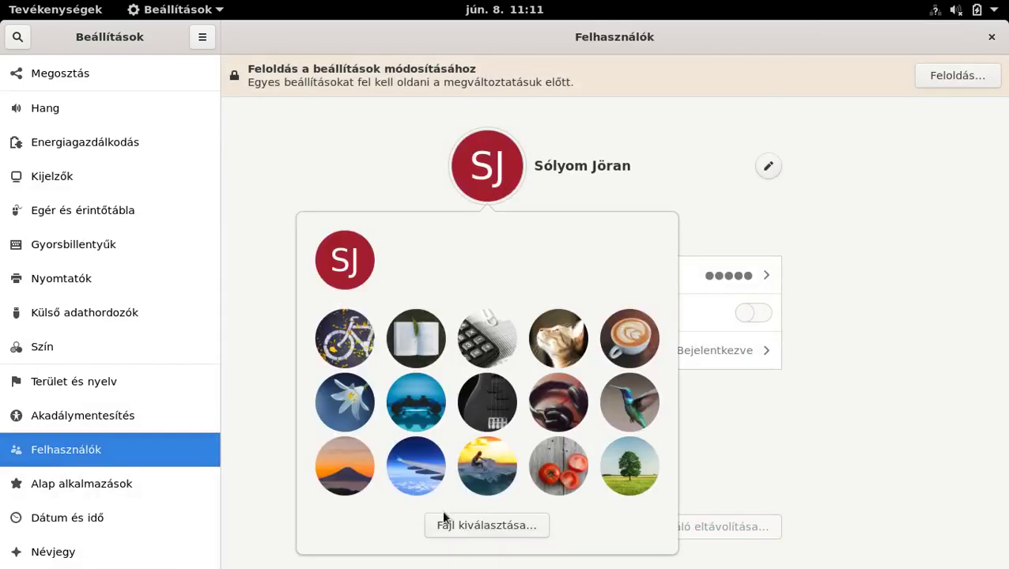
{"action": "left_click", "coordinate": [467, 523]}
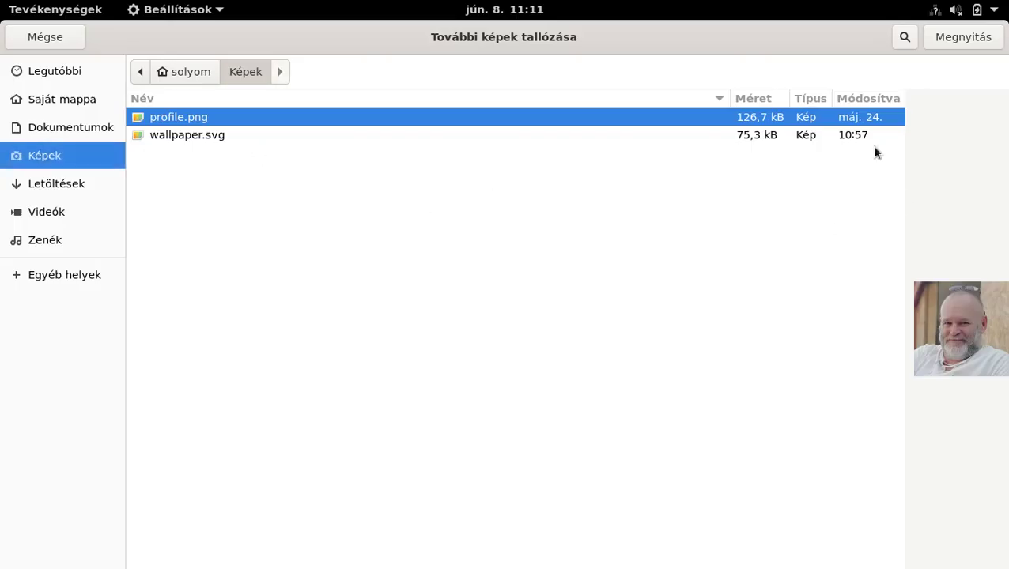
{"action": "left_click", "coordinate": [942, 31]}
{"action": "left_click_drag", "start_coordinate": [497, 294], "coordinate": [401, 212]}
{"action": "left_click_drag", "start_coordinate": [563, 369], "coordinate": [648, 394]}
{"action": "left_click", "coordinate": [617, 185]}
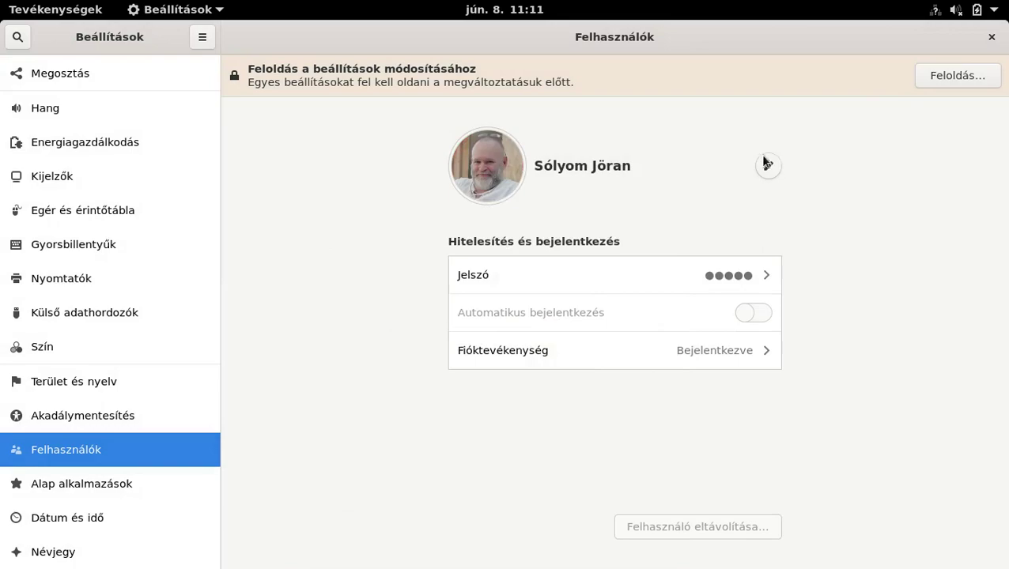
{"action": "left_click", "coordinate": [992, 37]}
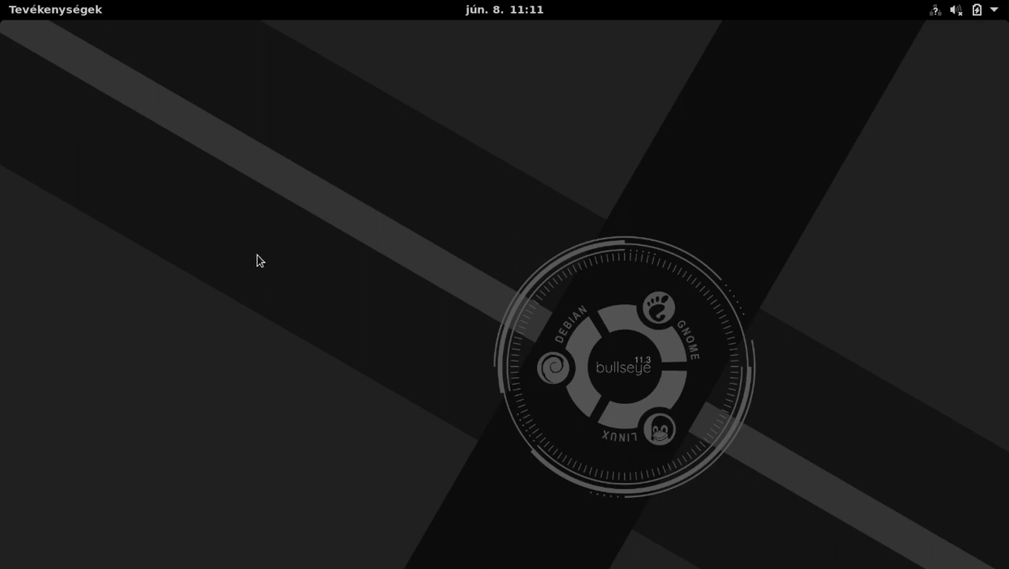
Move Terminál out of the Segédprogramok folder into the main application grid and add it to the favourites
{"action": "left_click", "coordinate": [57, 15]}
{"action": "left_click", "coordinate": [35, 291]}
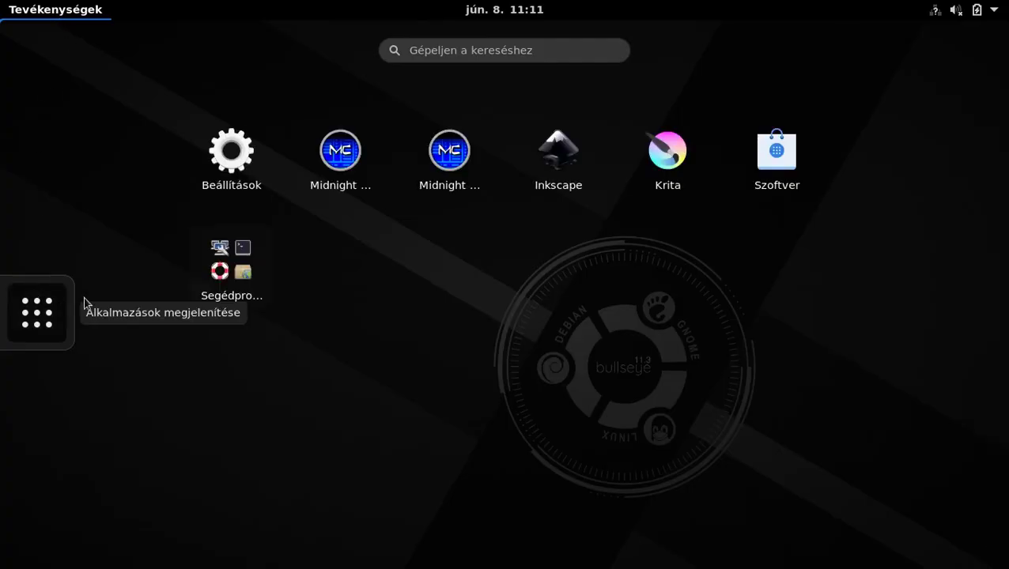
{"action": "left_click", "coordinate": [245, 253]}
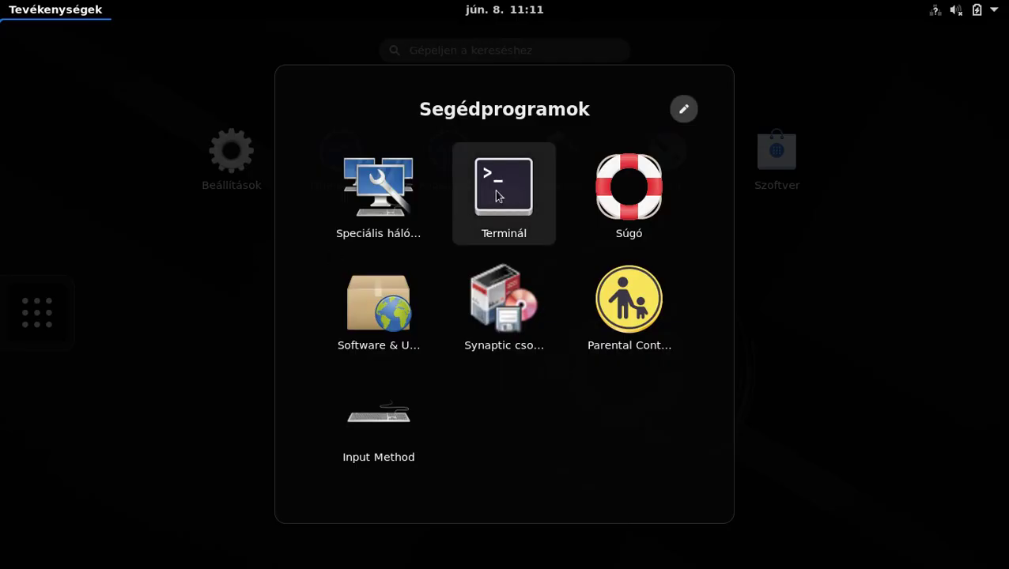
{"action": "left_click_drag", "start_coordinate": [494, 190], "coordinate": [775, 299]}
{"action": "left_click_drag", "start_coordinate": [302, 270], "coordinate": [368, 299]}
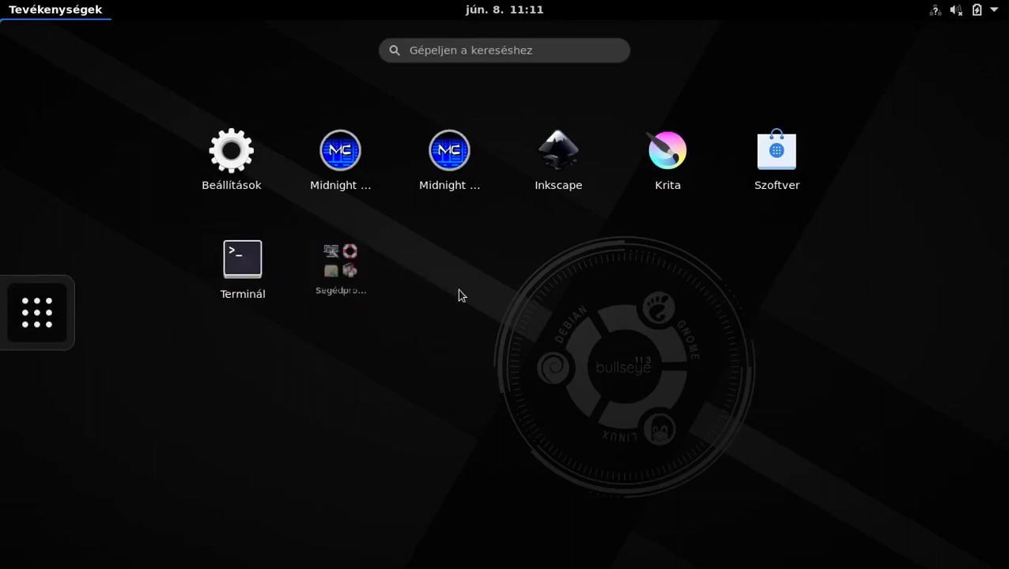
{"action": "right_click", "coordinate": [235, 270]}
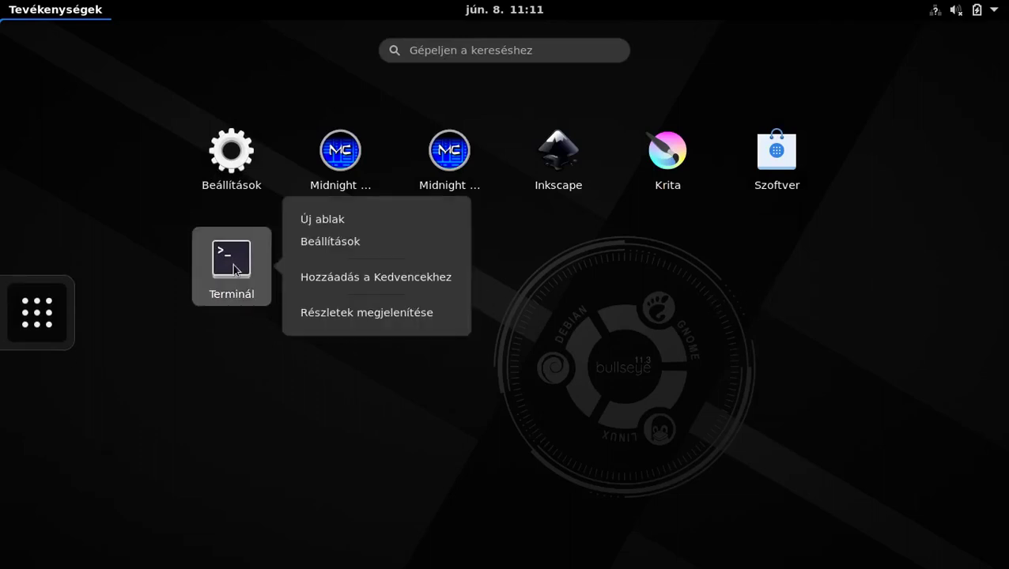
{"action": "left_click", "coordinate": [331, 287]}
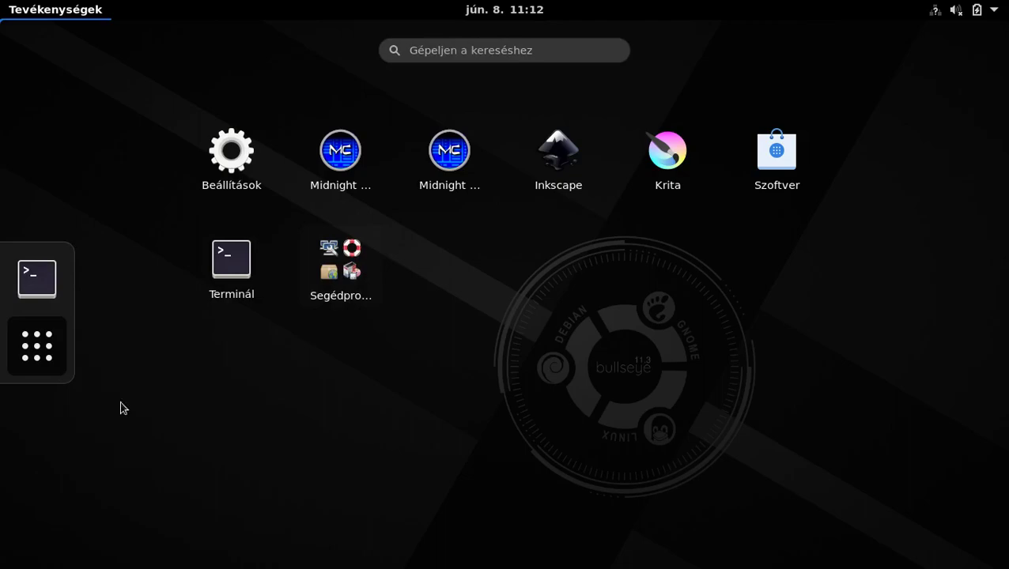
Open a terminal and switch to the root account with su, entering the root password
{"action": "key", "text": "ctrl+alt+t"}
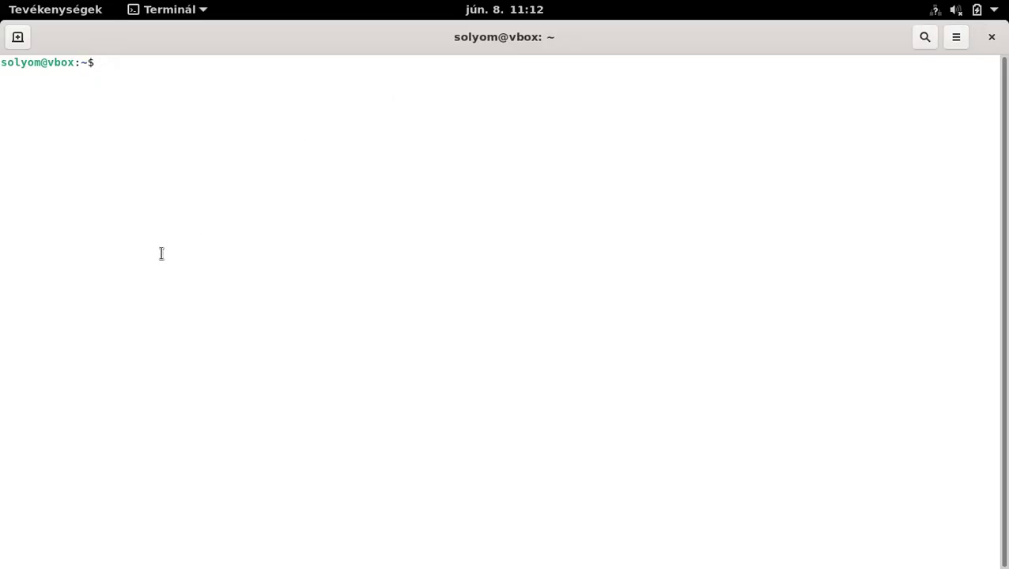
{"action": "type", "text": "su"}
{"action": "key", "text": "Return"}
{"action": "key", "text": "Return"}
{"action": "key", "text": "Return"}
{"action": "key", "text": "Return"}
{"action": "key", "text": "Return"}
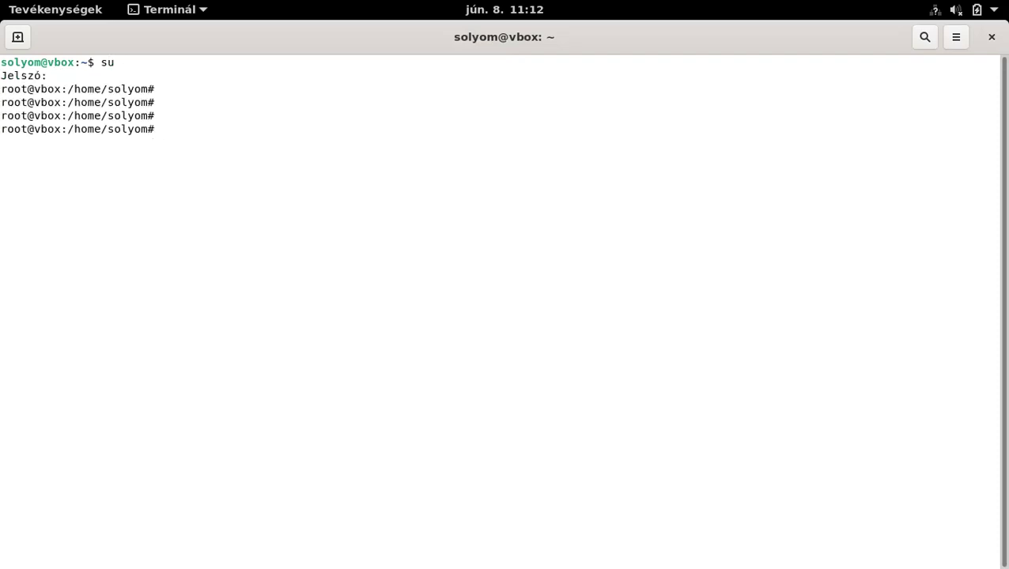
Install the gedit text editor with apt install gedit, accepting the installation of its dependencies
{"action": "type", "text": "apt install gedit"}
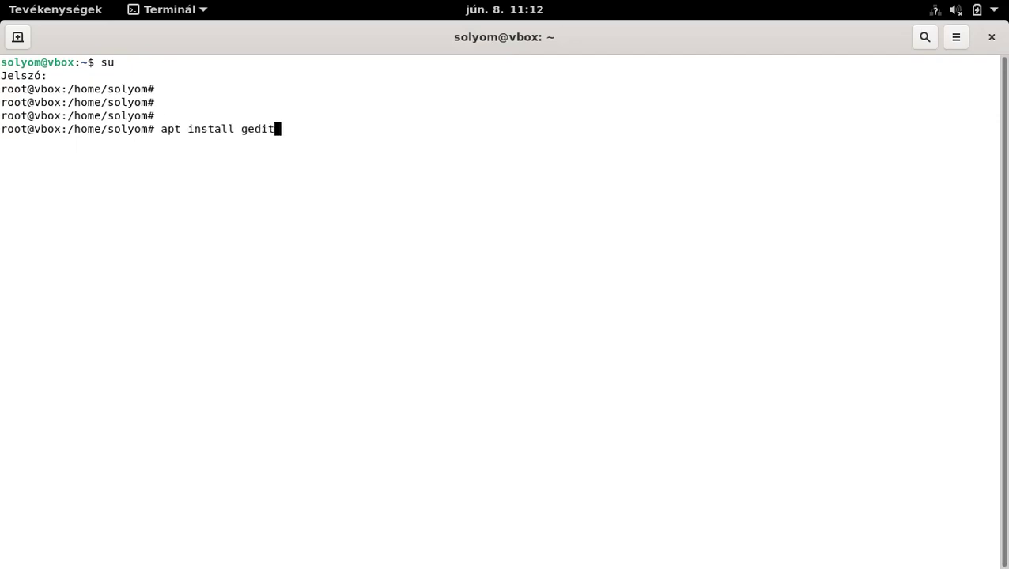
{"action": "key", "text": "Return"}
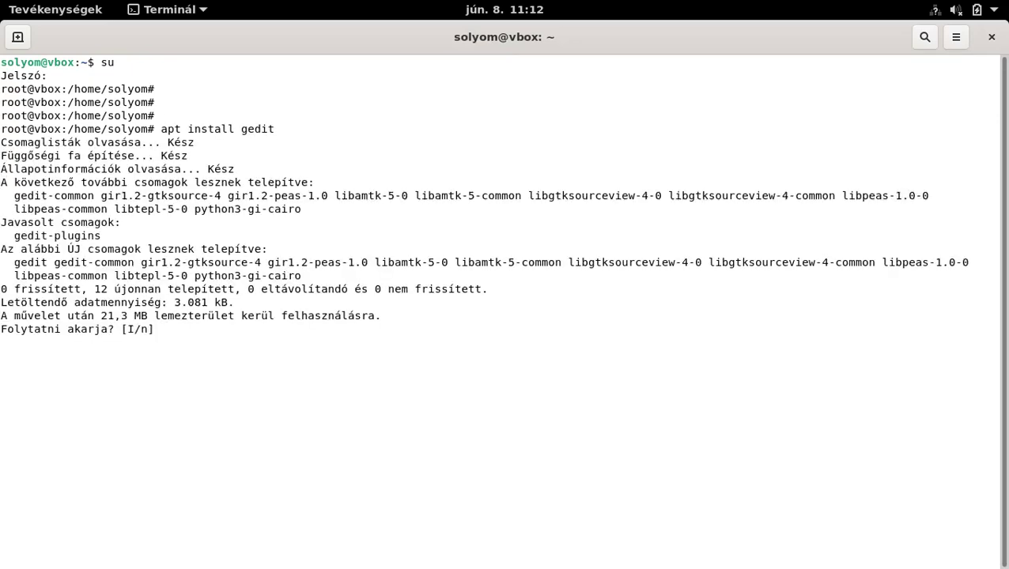
{"action": "key", "text": "Return"}
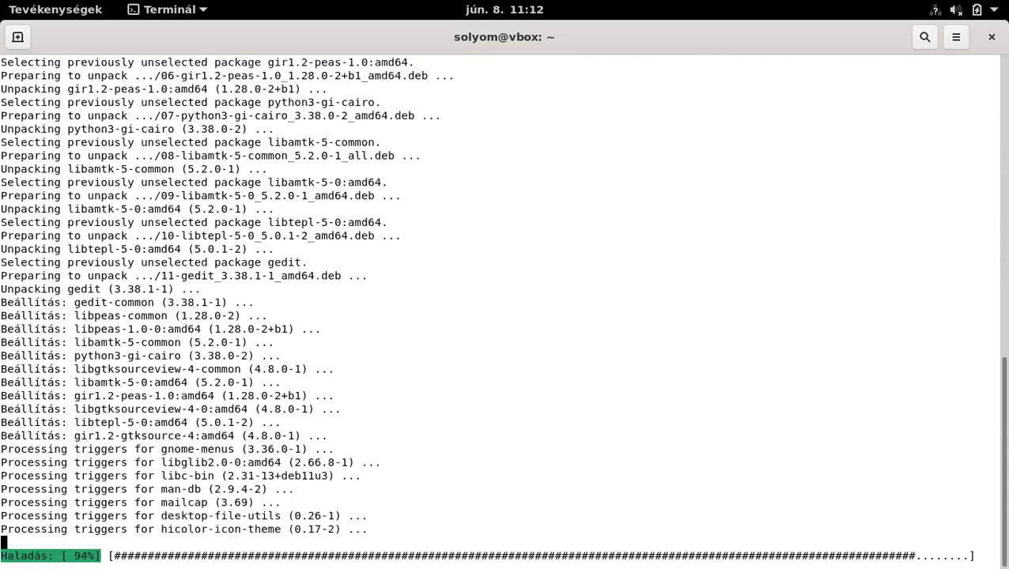
{"action": "key", "text": "Return"}
{"action": "key", "text": "Return"}
{"action": "key", "text": "Return"}
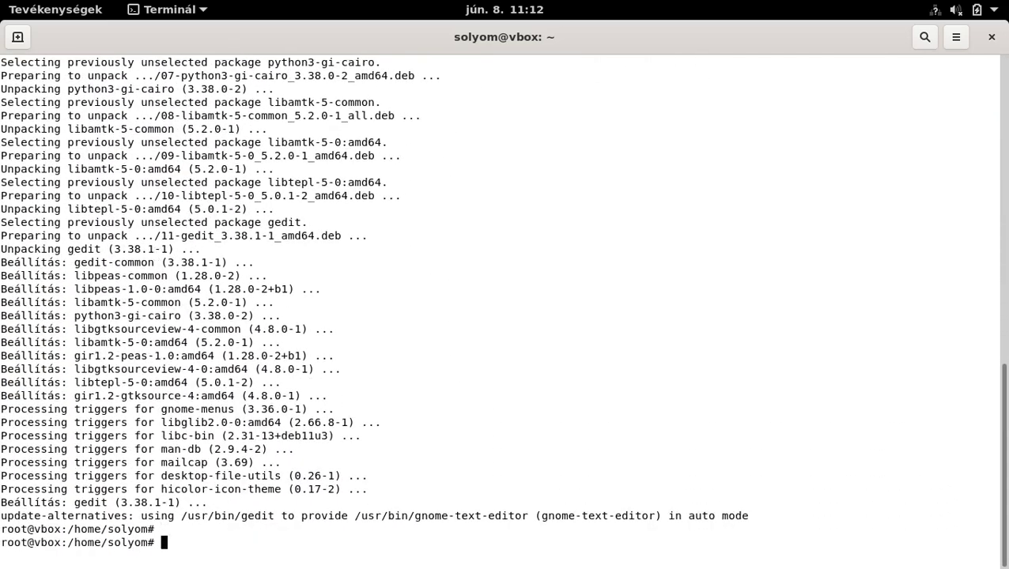
Add the text editor Szövegszerkesztő to the favourites and place it above Terminál in the dash
{"action": "left_click", "coordinate": [30, 12]}
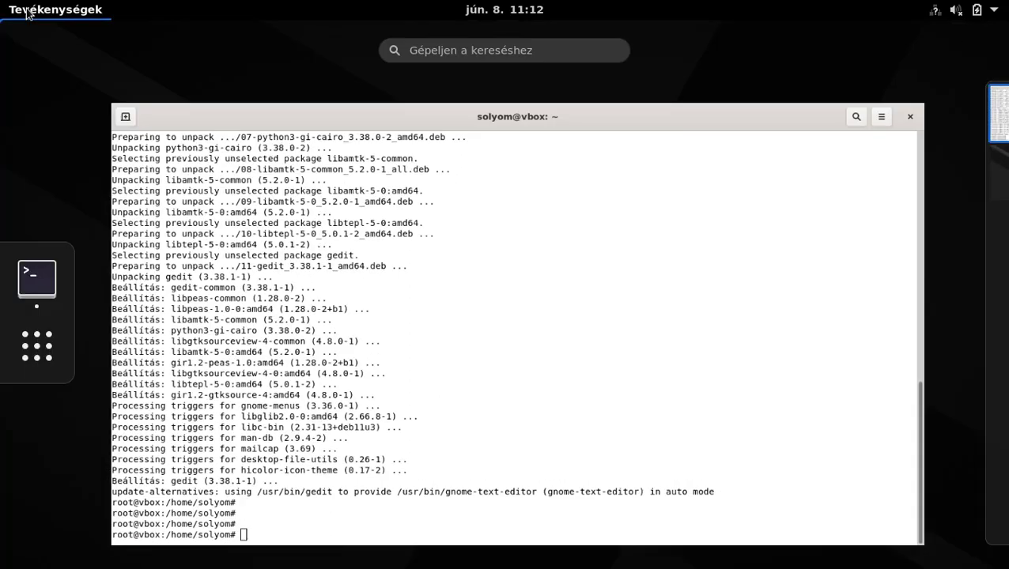
{"action": "left_click", "coordinate": [33, 351]}
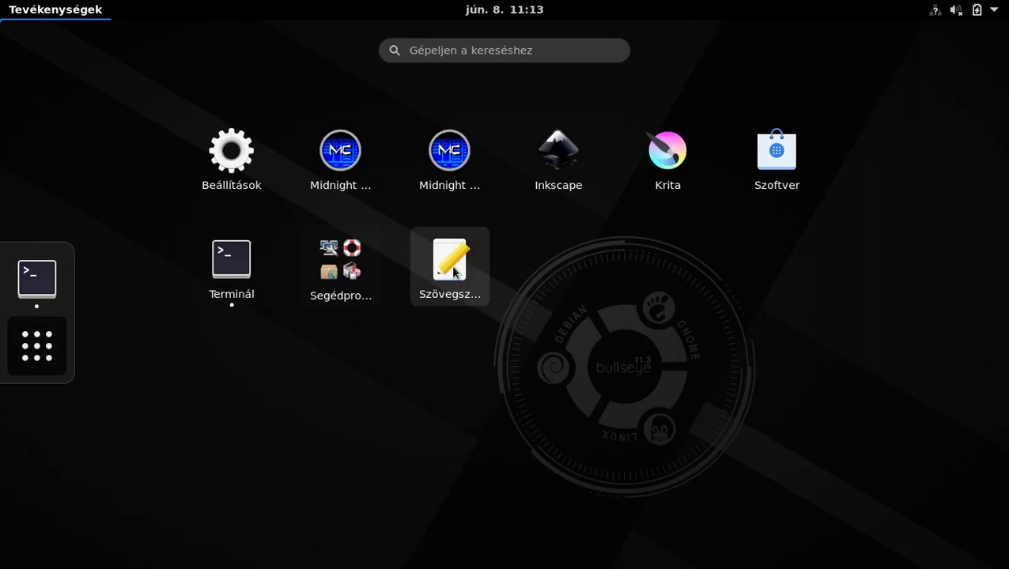
{"action": "right_click", "coordinate": [454, 272]}
{"action": "left_click", "coordinate": [516, 288]}
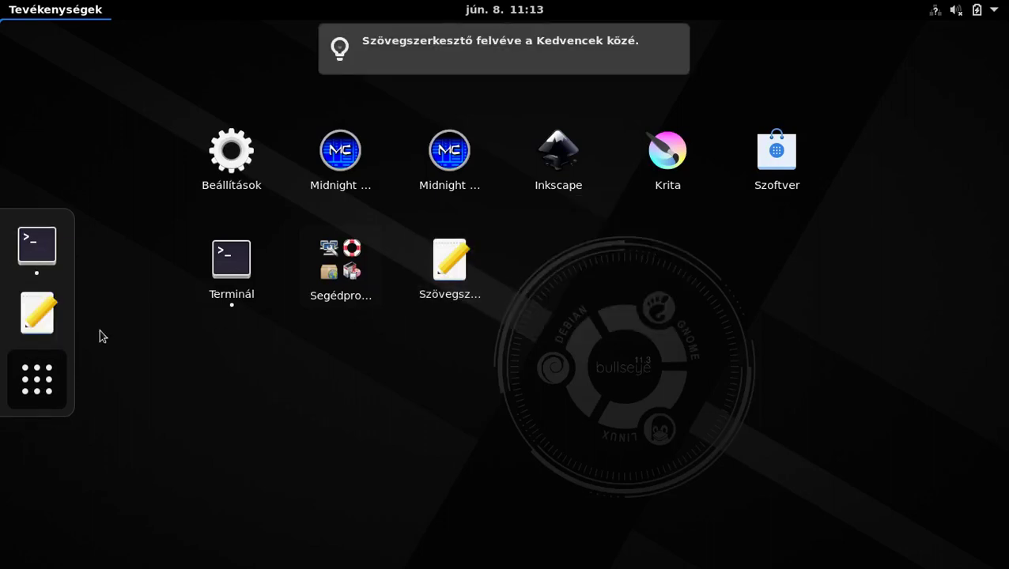
{"action": "left_click_drag", "start_coordinate": [37, 313], "coordinate": [37, 241]}
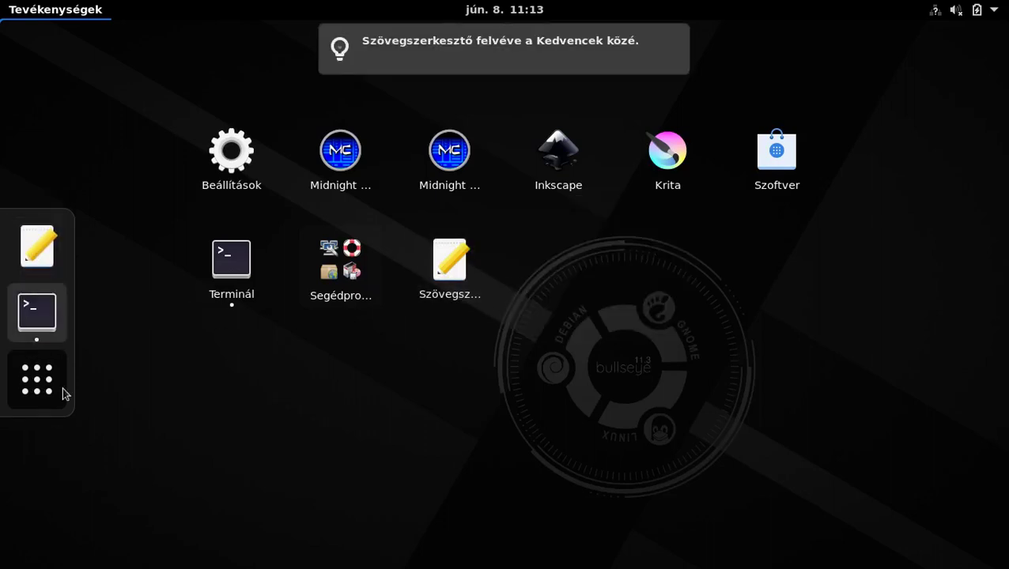
Launch Szövegszerkesztő from the favourites and maximize its window
{"action": "left_click", "coordinate": [62, 248]}
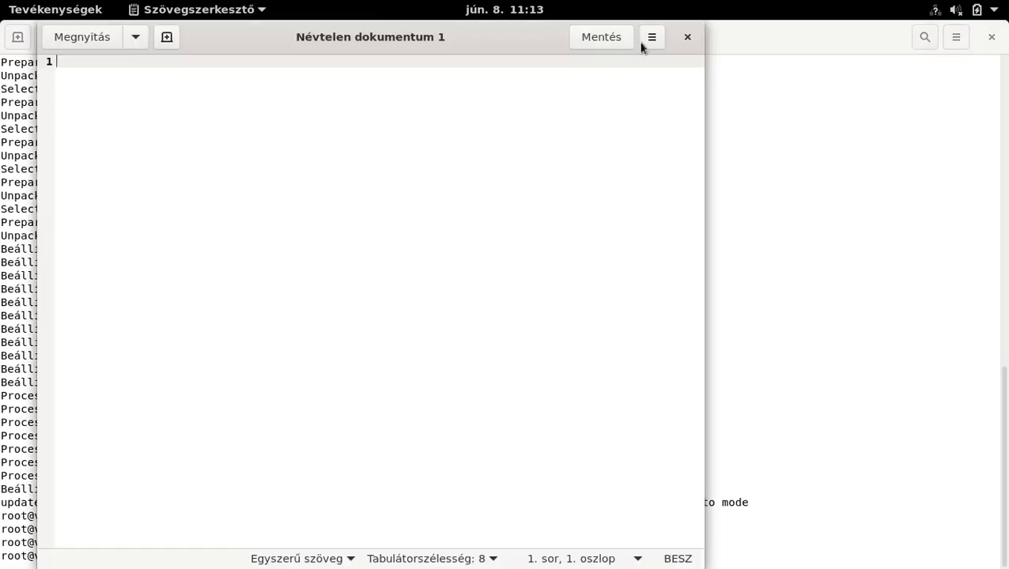
{"action": "left_click", "coordinate": [641, 43]}
{"action": "left_click", "coordinate": [212, 35]}
{"action": "double_click", "coordinate": [211, 42]}
Open my-script.sh from the Letöltések folder in the text editor
{"action": "left_click", "coordinate": [99, 39]}
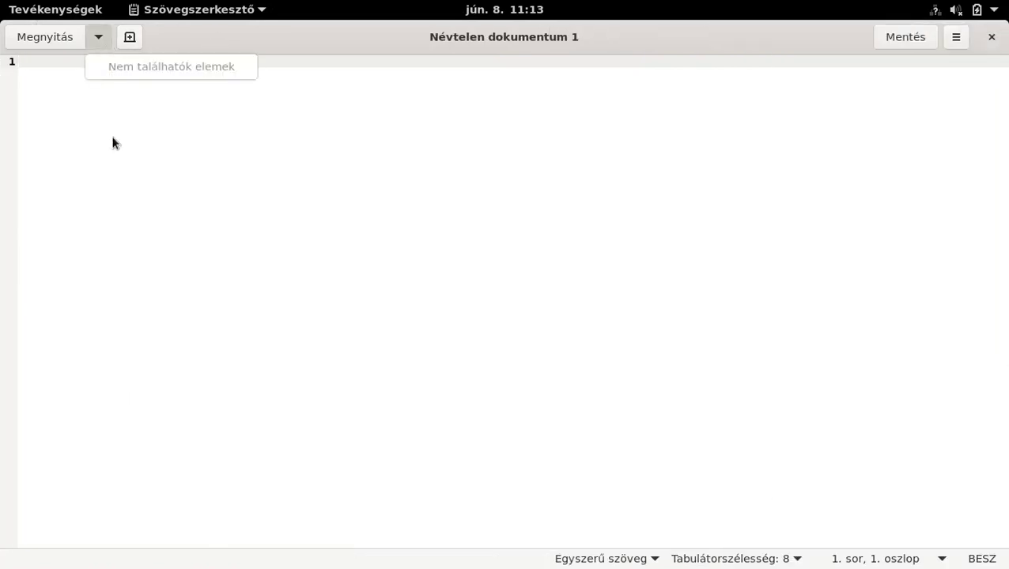
{"action": "left_click", "coordinate": [25, 37]}
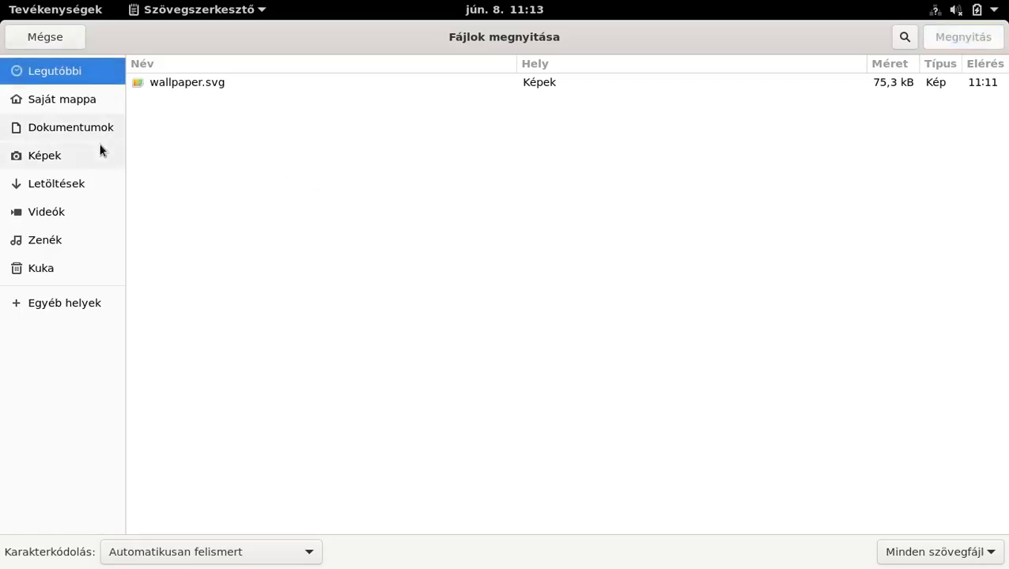
{"action": "left_click", "coordinate": [63, 183]}
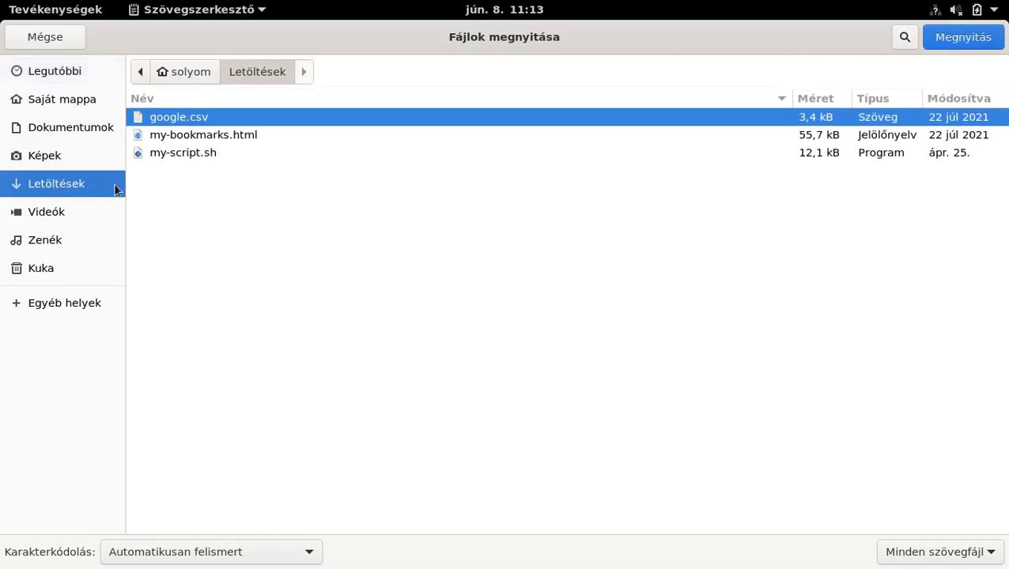
{"action": "double_click", "coordinate": [165, 152]}
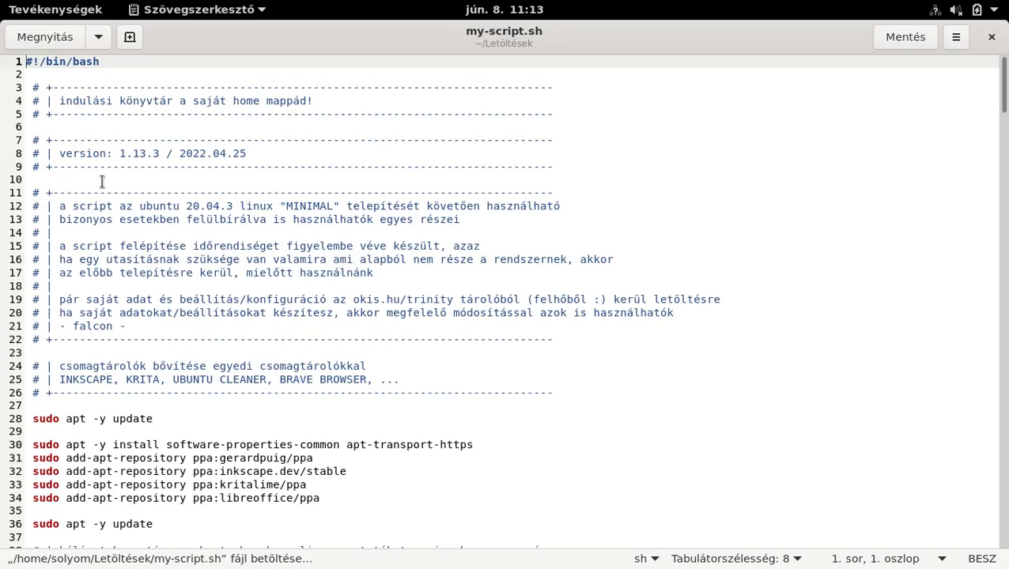
Look through the installation and configuration commands in my-script.sh, including the package purge and install sections
{"action": "scroll", "coordinate": [102, 192], "scroll_direction": "down", "scroll_amount": 20}
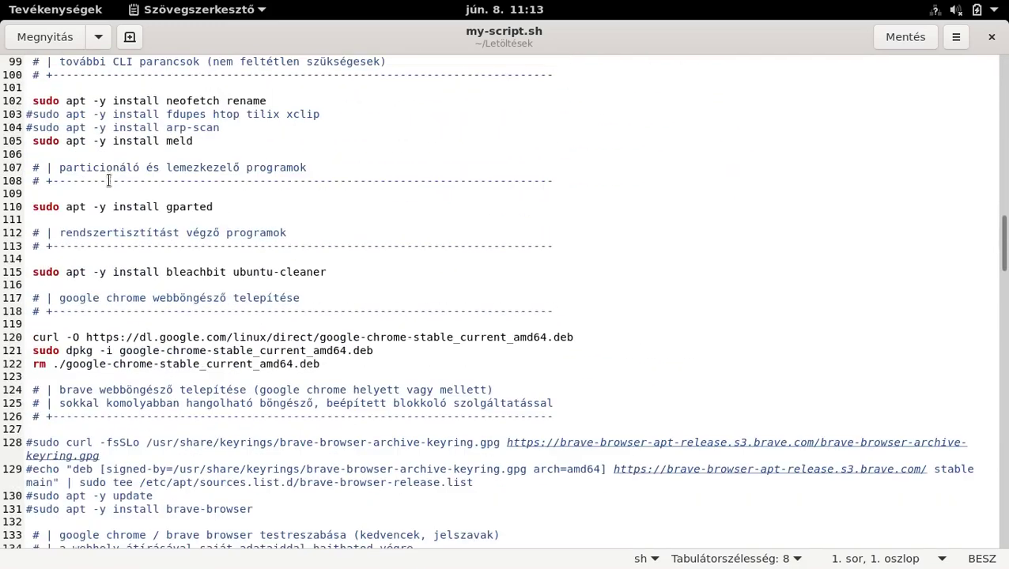
{"action": "scroll", "coordinate": [111, 218], "scroll_direction": "down", "scroll_amount": 2}
{"action": "scroll", "coordinate": [151, 372], "scroll_direction": "down", "scroll_amount": 1}
{"action": "scroll", "coordinate": [139, 370], "scroll_direction": "up", "scroll_amount": 8}
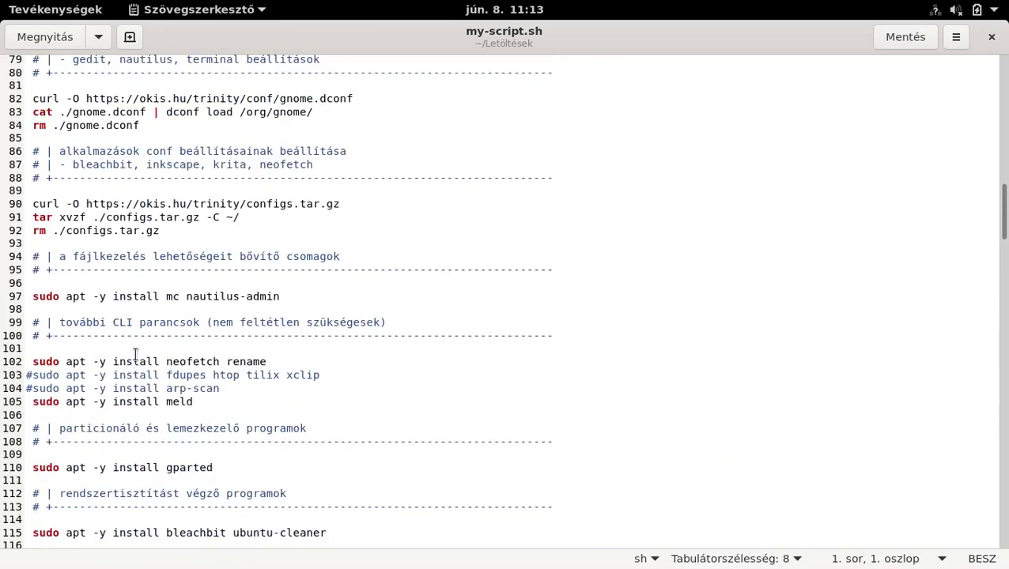
{"action": "scroll", "coordinate": [136, 354], "scroll_direction": "up", "scroll_amount": 6}
{"action": "scroll", "coordinate": [124, 353], "scroll_direction": "down", "scroll_amount": 2}
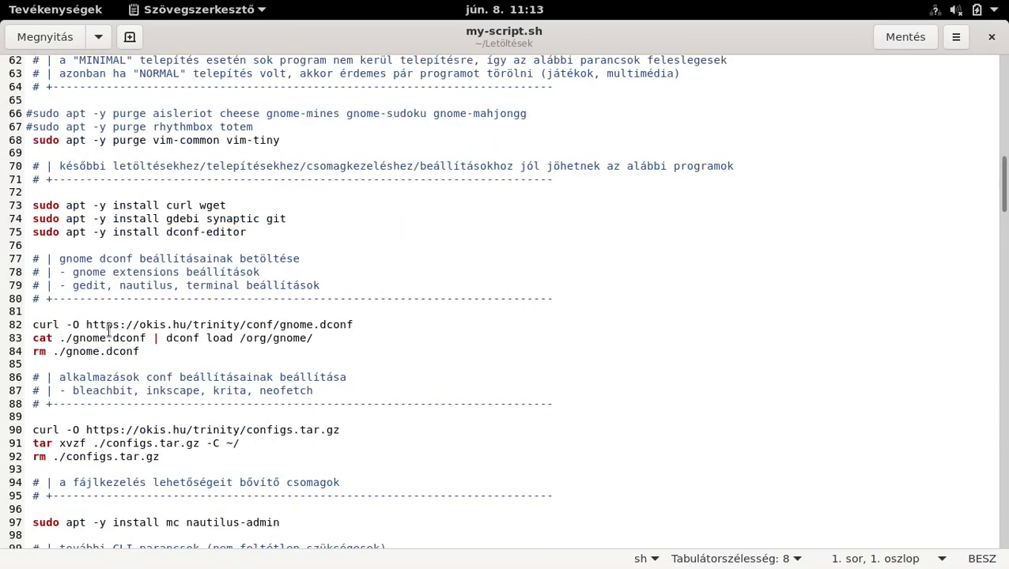
{"action": "scroll", "coordinate": [94, 313], "scroll_direction": "up", "scroll_amount": 4}
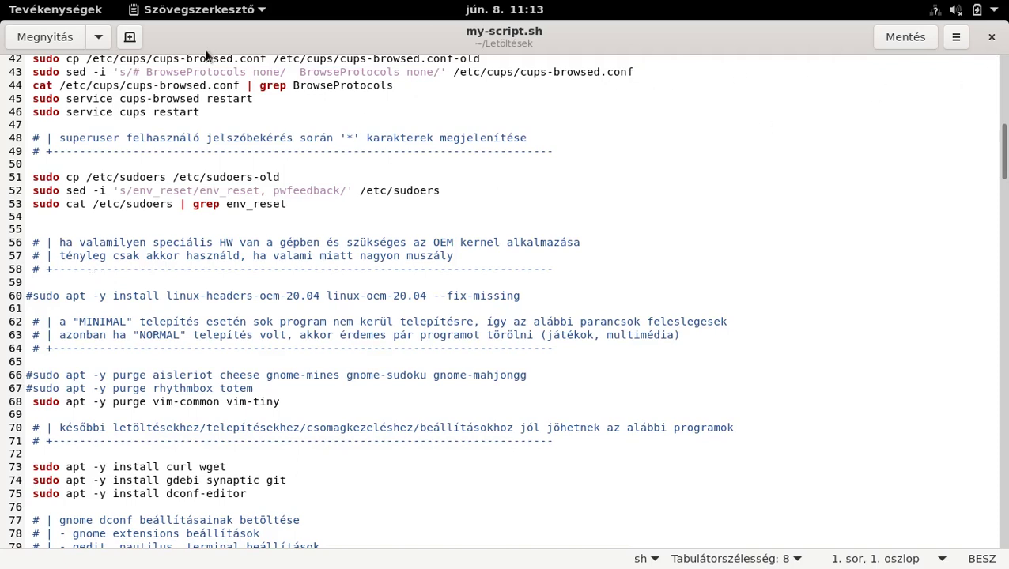
Switch to the open Terminál window and install the nautilus package with apt, accepting the additional packages
{"action": "left_click", "coordinate": [54, 11]}
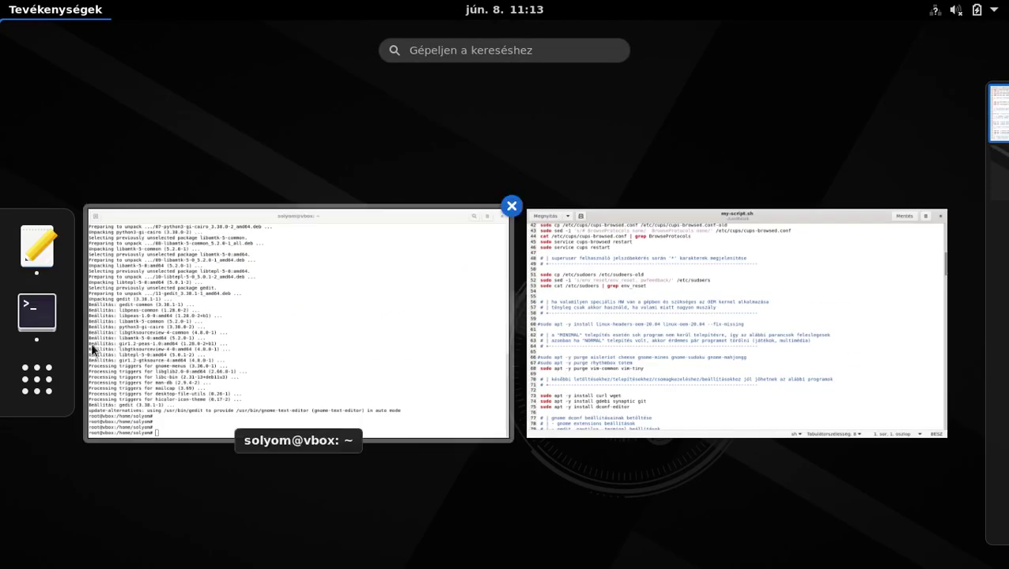
{"action": "left_click", "coordinate": [37, 311]}
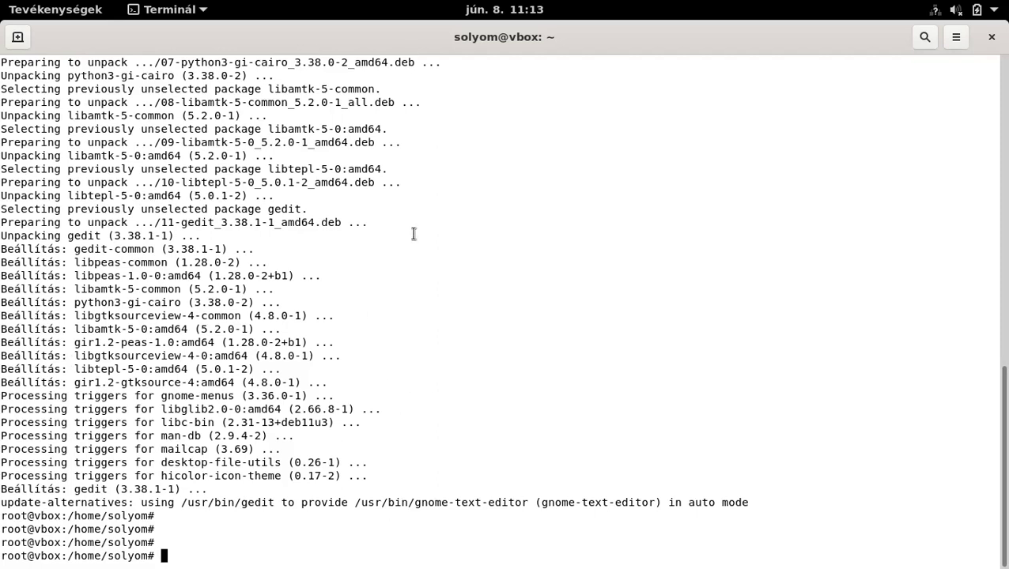
{"action": "key", "text": "Return"}
{"action": "key", "text": "Return"}
{"action": "key", "text": "Return"}
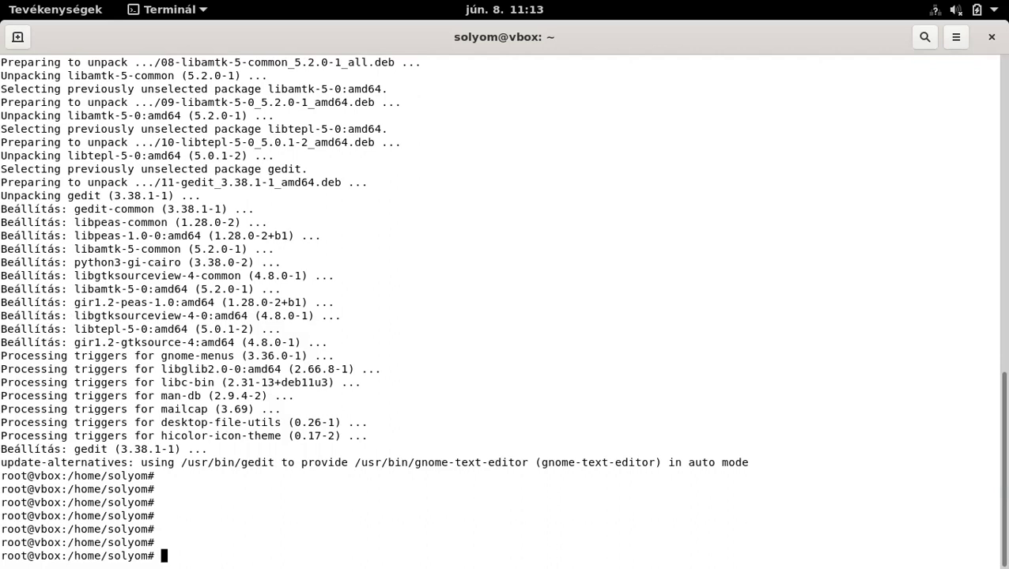
{"action": "type", "text": "apt installl"}
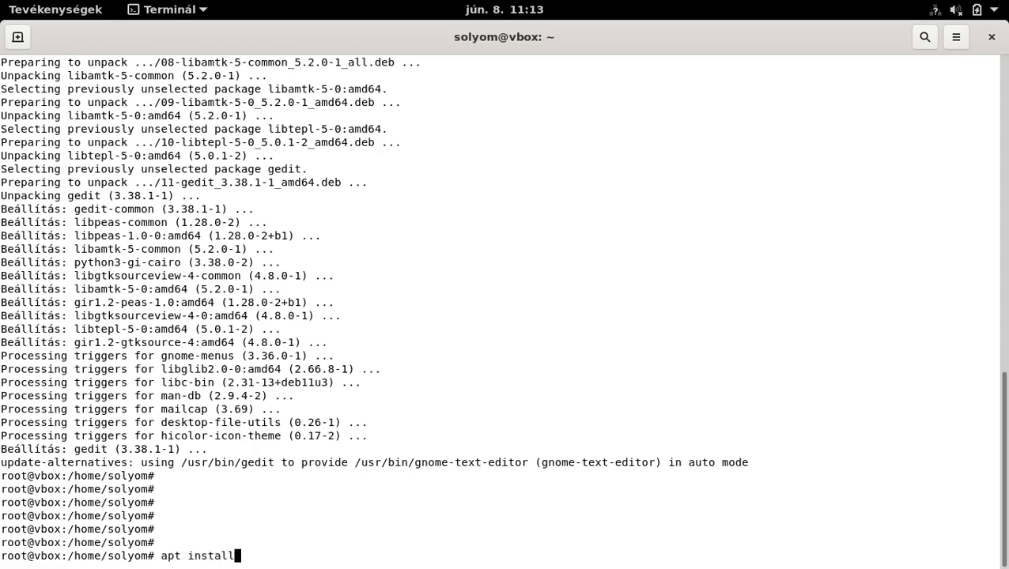
{"action": "key", "text": "BackSpace"}
{"action": "key", "text": "BackSpace"}
{"action": "type", "text": "nautilus"}
{"action": "key", "text": "Return"}
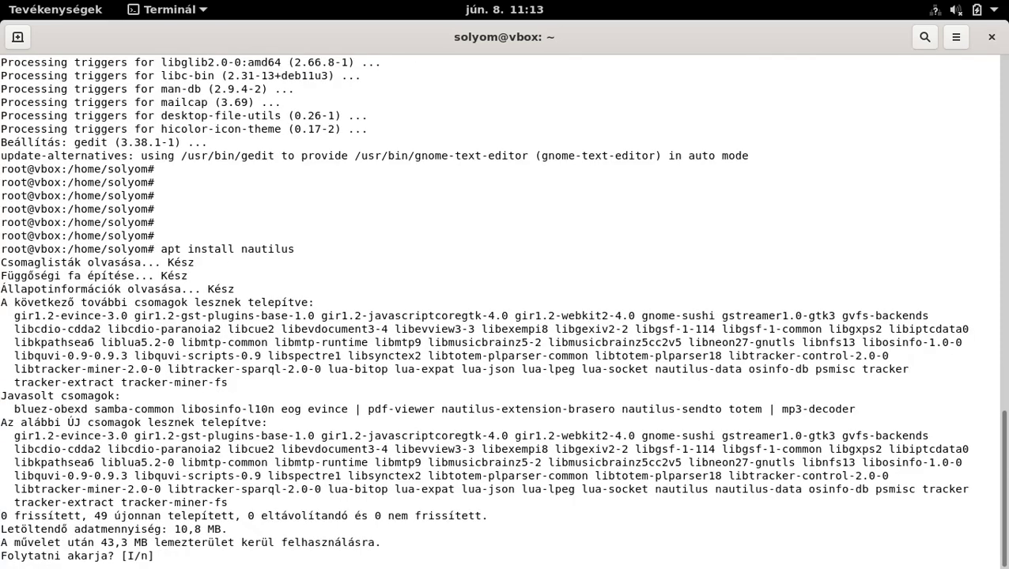
{"action": "key", "text": "Return"}
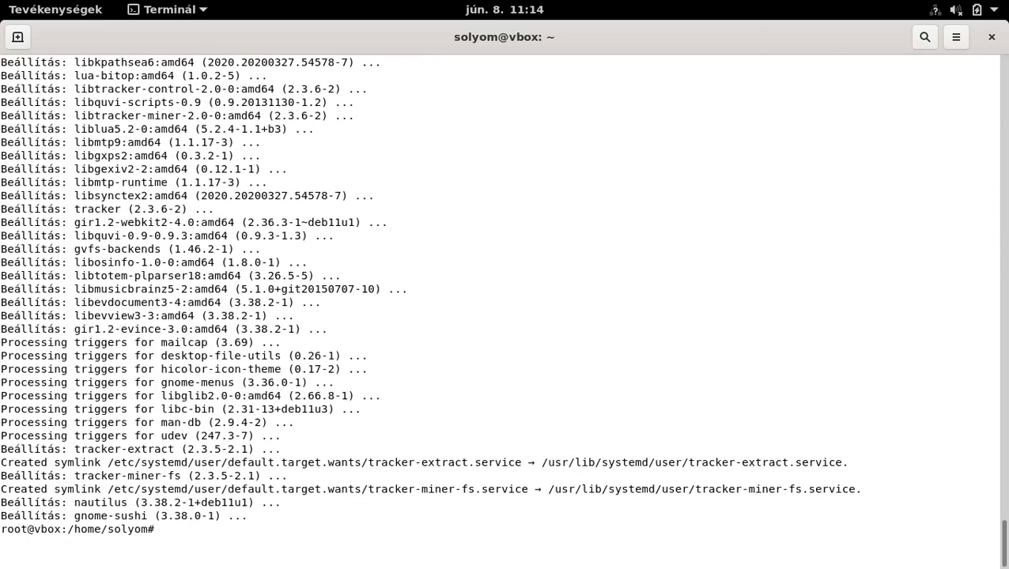
{"action": "key", "text": "Return"}
{"action": "key", "text": "Return"}
{"action": "key", "text": "Return"}
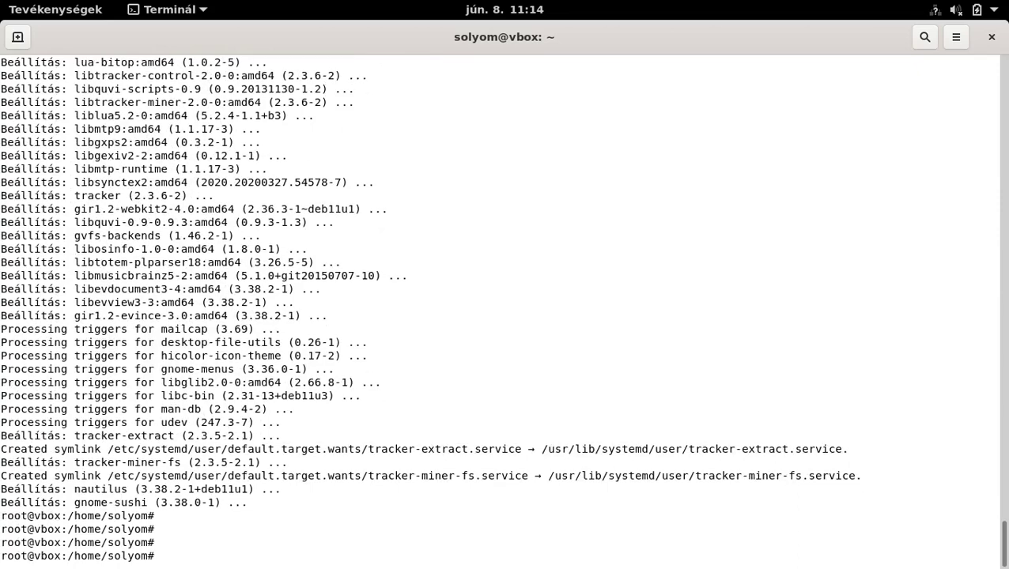
Arrange the second row of the application grid as Fájlok, Szövegszerkesztő and Terminál, ahead of the utilities folder
{"action": "left_click", "coordinate": [57, 8]}
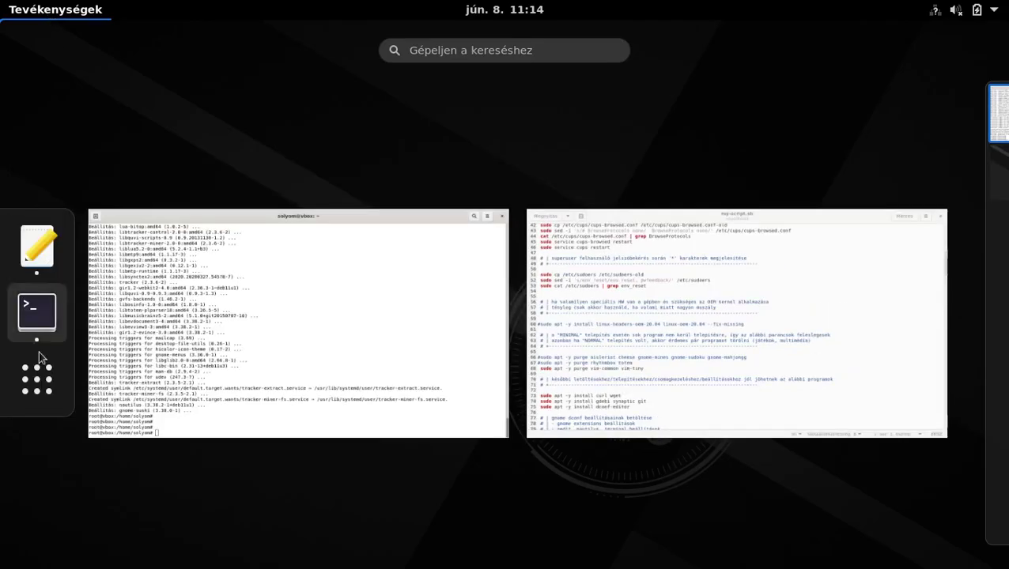
{"action": "left_click", "coordinate": [48, 386]}
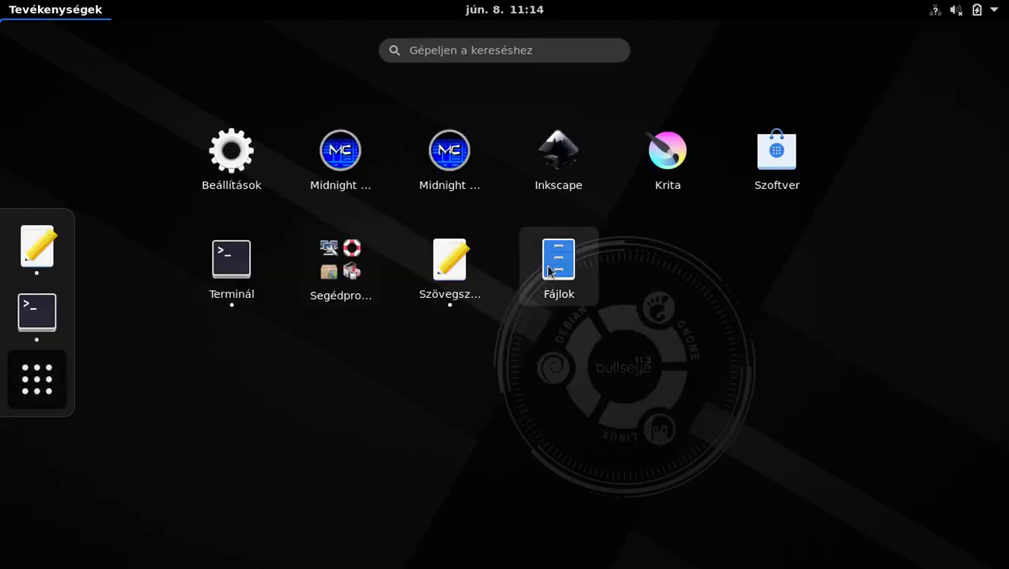
{"action": "left_click_drag", "start_coordinate": [561, 271], "coordinate": [204, 279]}
{"action": "left_click_drag", "start_coordinate": [420, 279], "coordinate": [352, 273]}
{"action": "left_click_drag", "start_coordinate": [444, 269], "coordinate": [406, 275]}
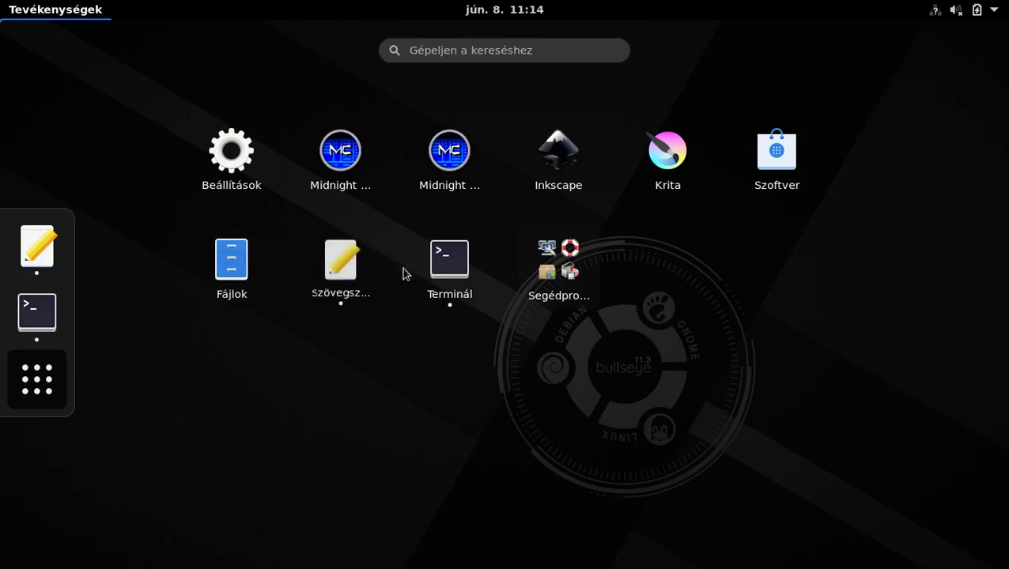
Add Fájlok to the favourites and place it above Szövegszerkesztő in the dash
{"action": "right_click", "coordinate": [232, 270]}
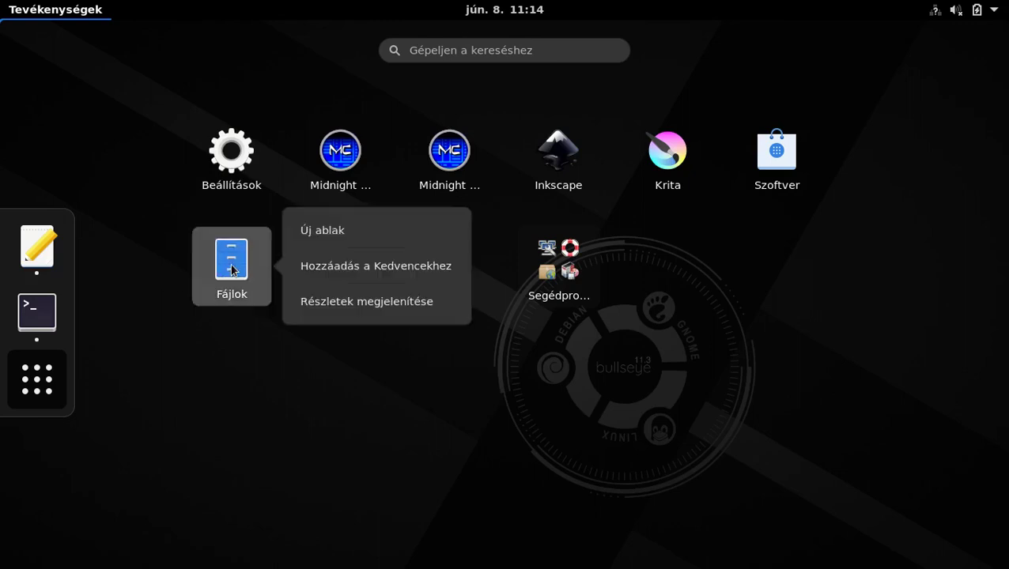
{"action": "left_click", "coordinate": [338, 272]}
{"action": "left_click_drag", "start_coordinate": [35, 356], "coordinate": [36, 212]}
Launch Fájlok from the favourites in a maximized window and widen its sidebar slightly
{"action": "left_click", "coordinate": [36, 212]}
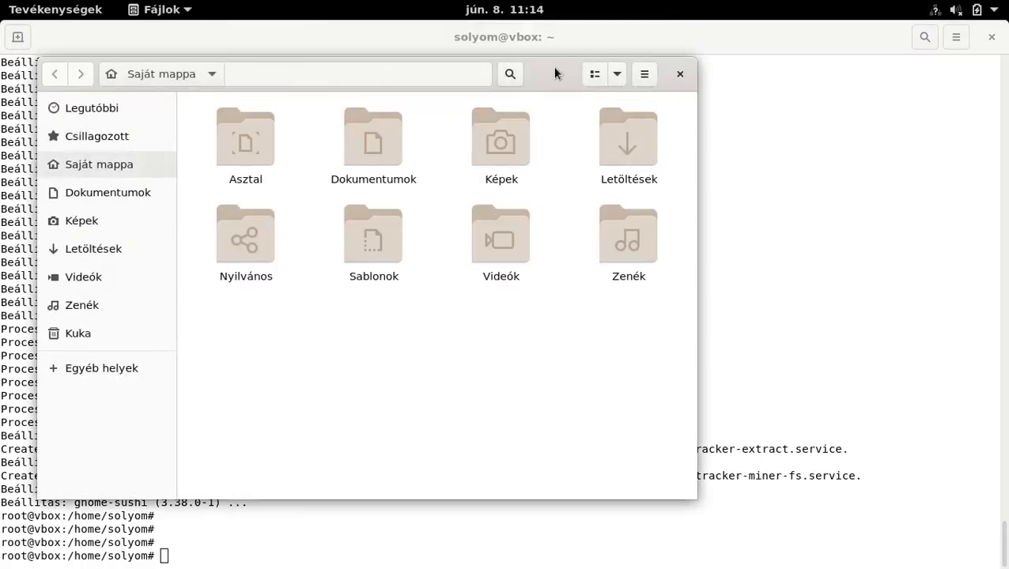
{"action": "double_click", "coordinate": [553, 71]}
{"action": "left_click_drag", "start_coordinate": [140, 303], "coordinate": [180, 303]}
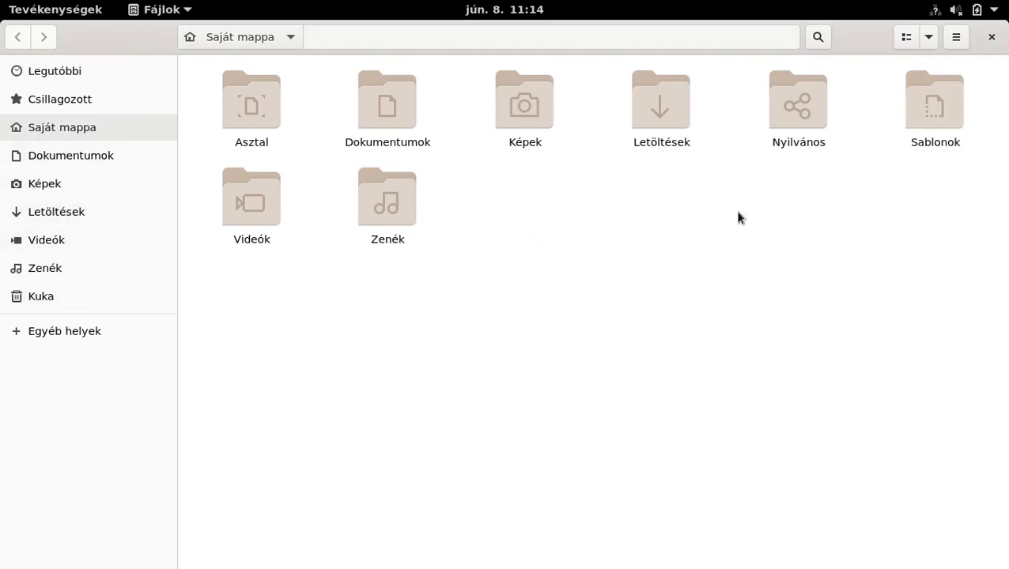
Switch the home folder to list view and zoom out to compact rows with small icons
{"action": "left_click", "coordinate": [913, 38]}
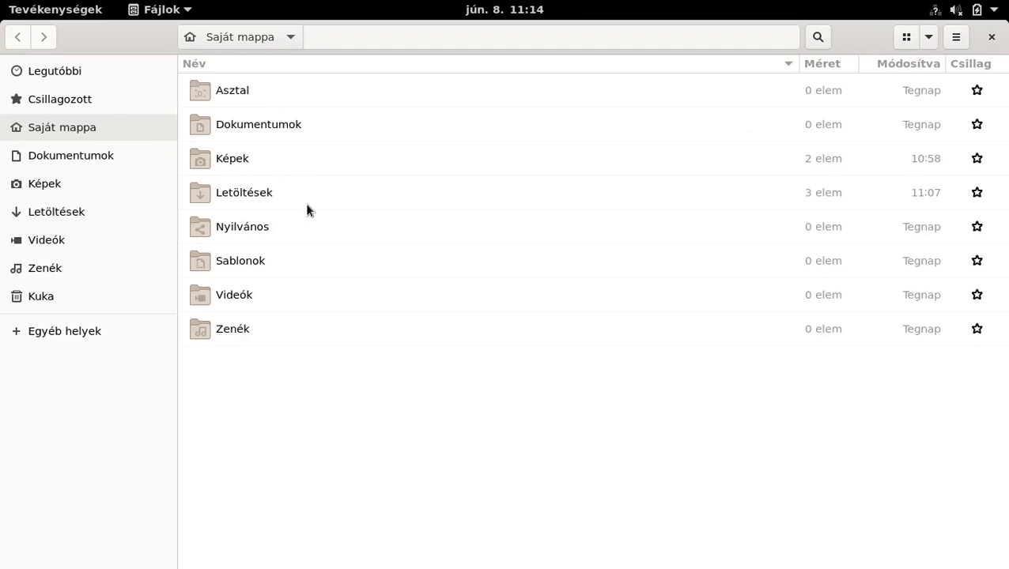
{"action": "left_click", "coordinate": [275, 194]}
{"action": "scroll", "coordinate": [274, 211], "scroll_direction": "up", "scroll_amount": 1}
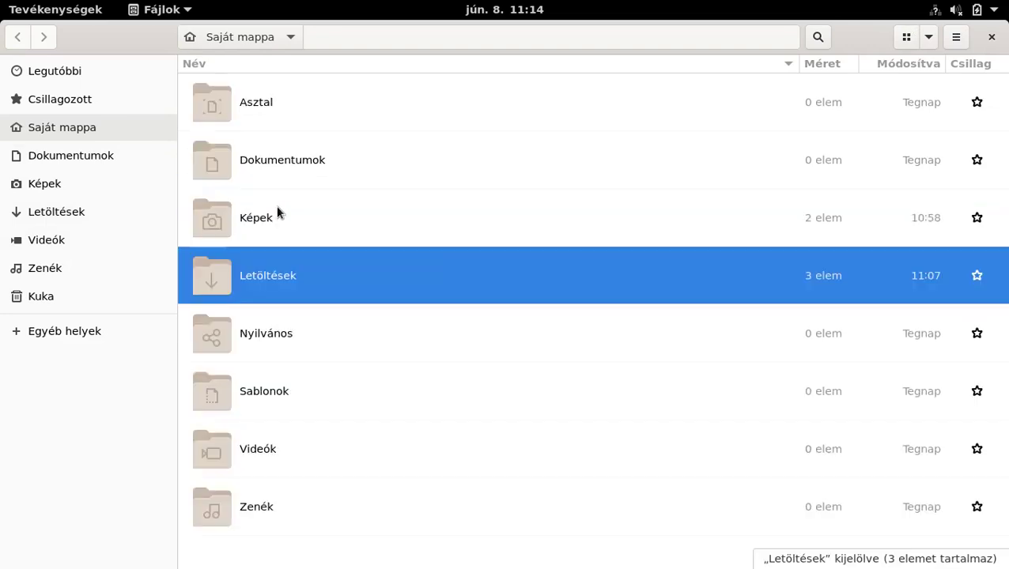
{"action": "scroll", "coordinate": [276, 205], "scroll_direction": "down", "scroll_amount": 2}
{"action": "left_click", "coordinate": [319, 366]}
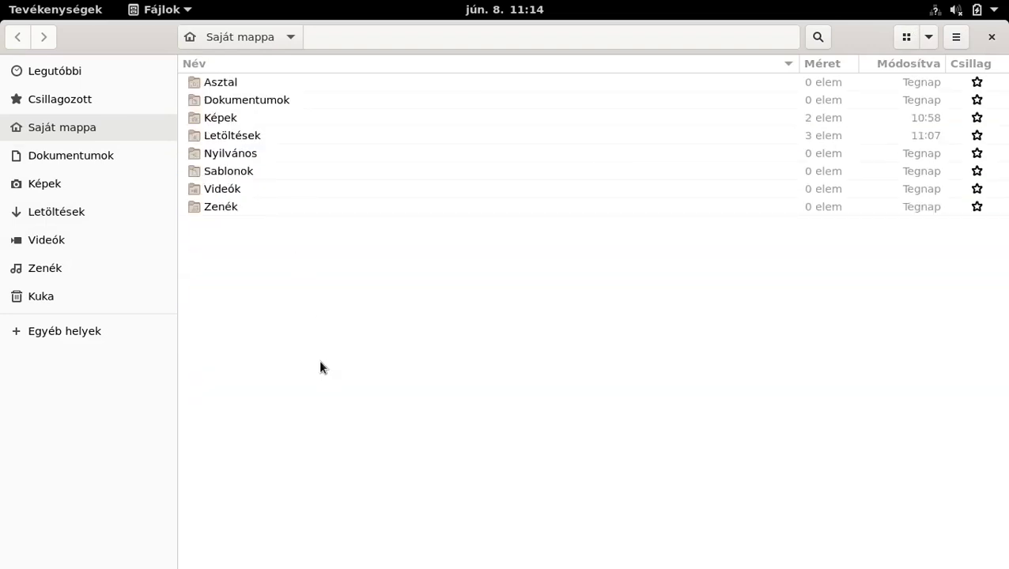
Hide the Csillag column in the file list
{"action": "right_click", "coordinate": [893, 63]}
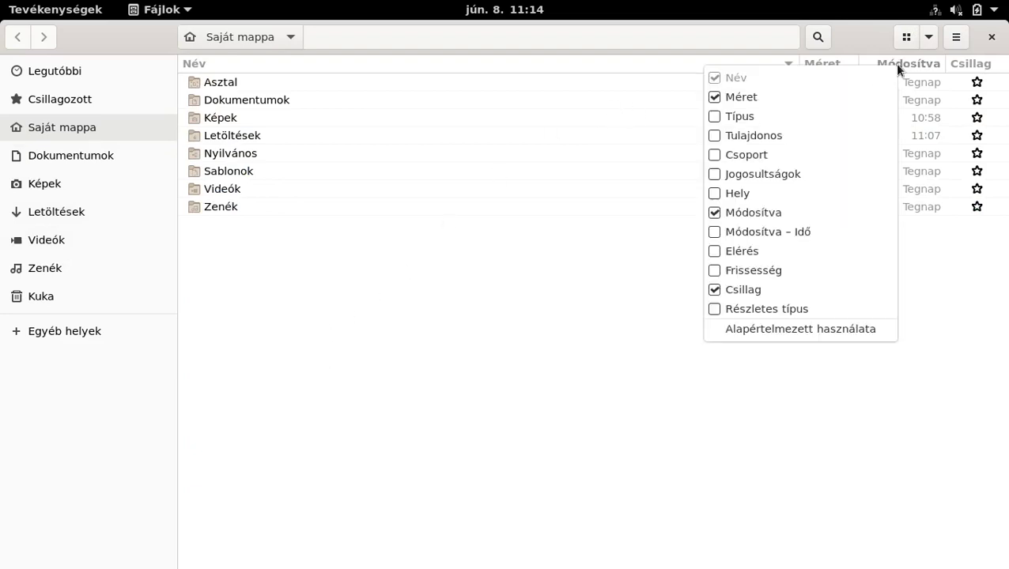
{"action": "left_click", "coordinate": [753, 291]}
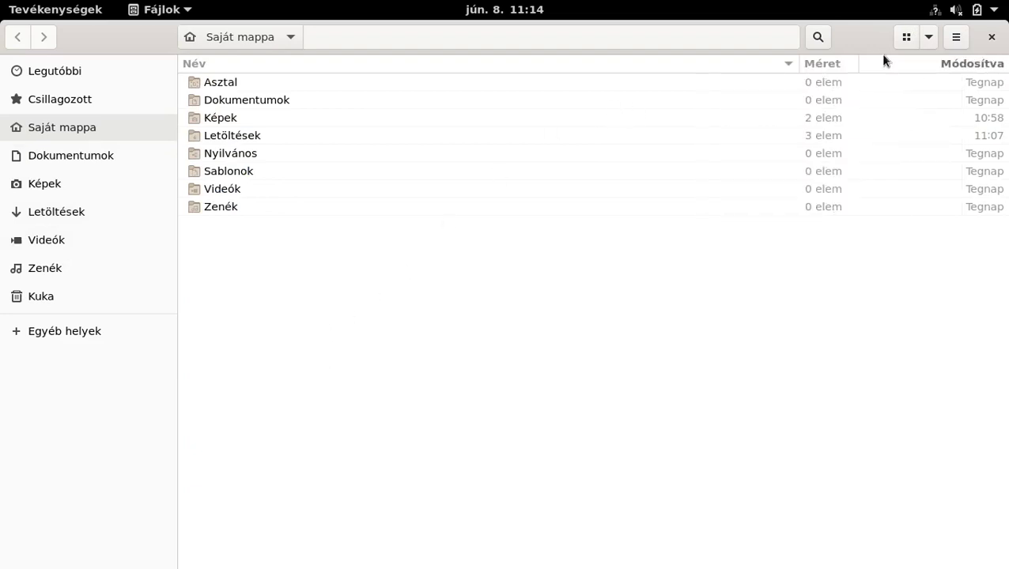
{"action": "right_click", "coordinate": [892, 80]}
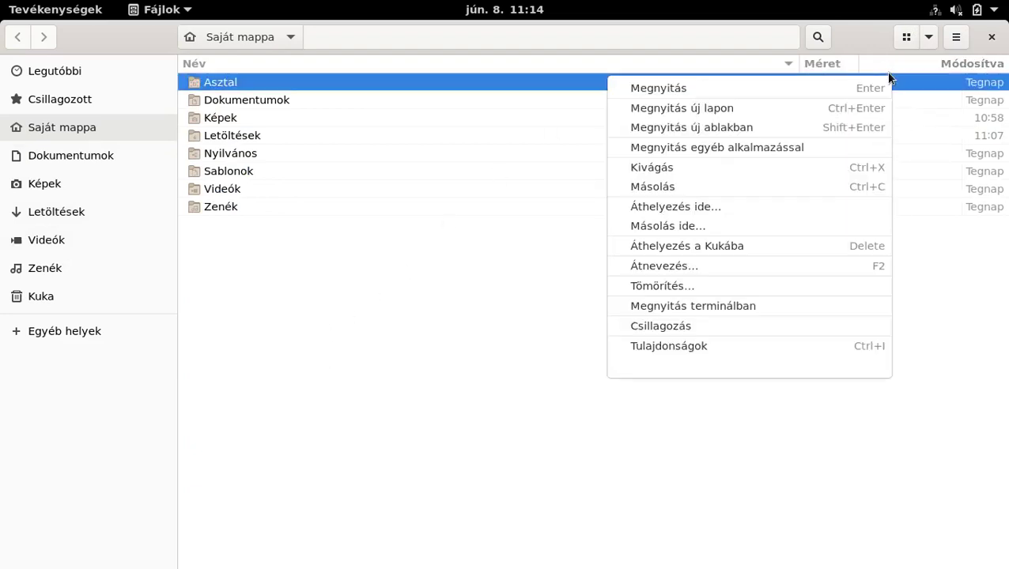
{"action": "left_click", "coordinate": [662, 346]}
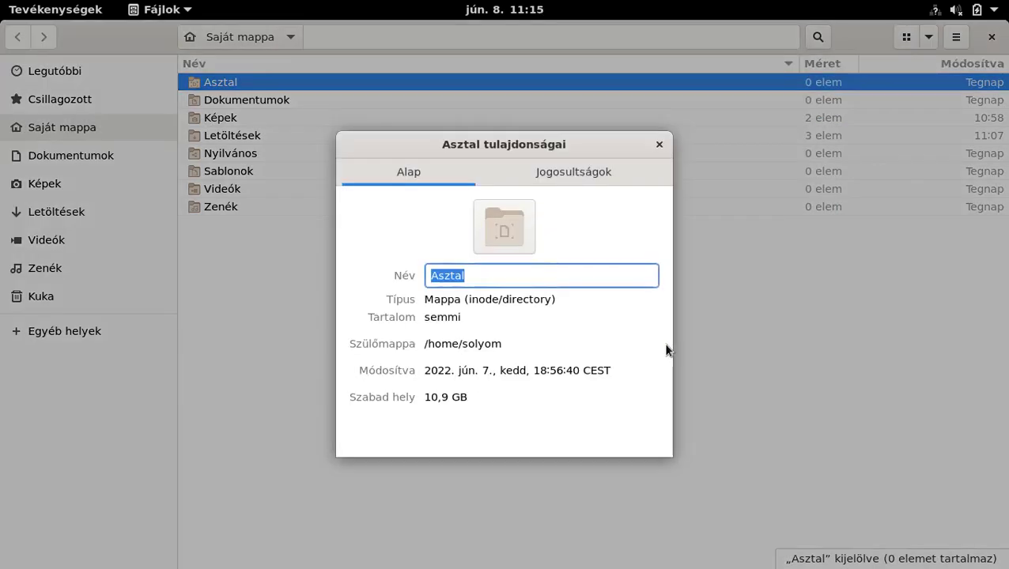
{"action": "left_click", "coordinate": [659, 143]}
Show the Típus, Tulajdonos and Jogosultságok columns in the file list, and close the Fájlok window
{"action": "right_click", "coordinate": [766, 64]}
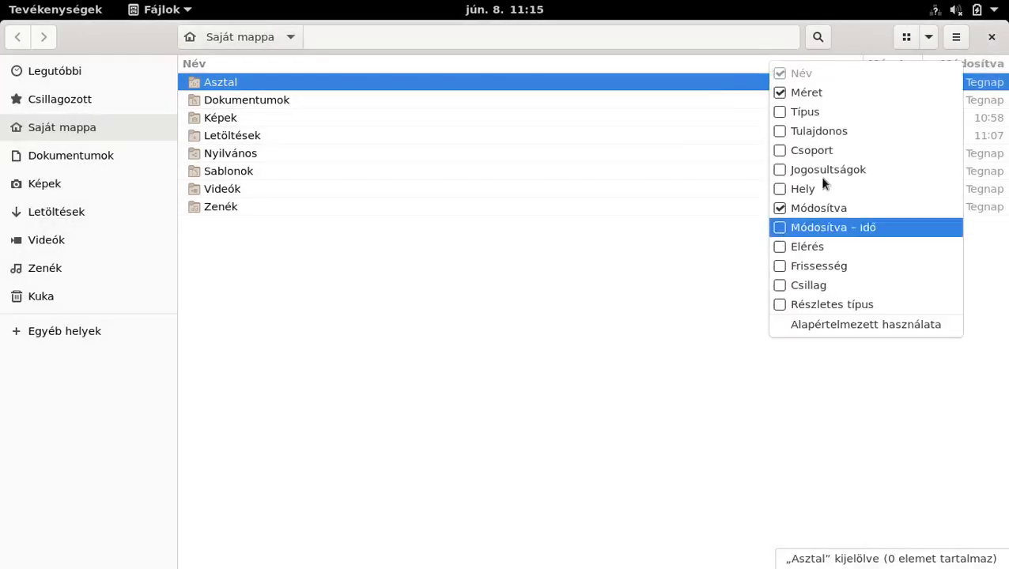
{"action": "left_click", "coordinate": [834, 112]}
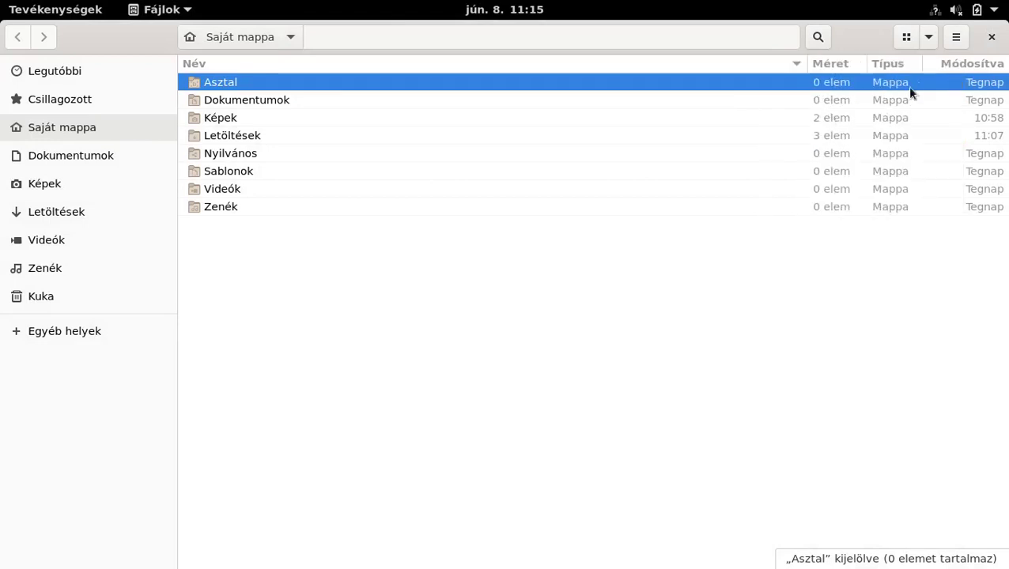
{"action": "right_click", "coordinate": [753, 66]}
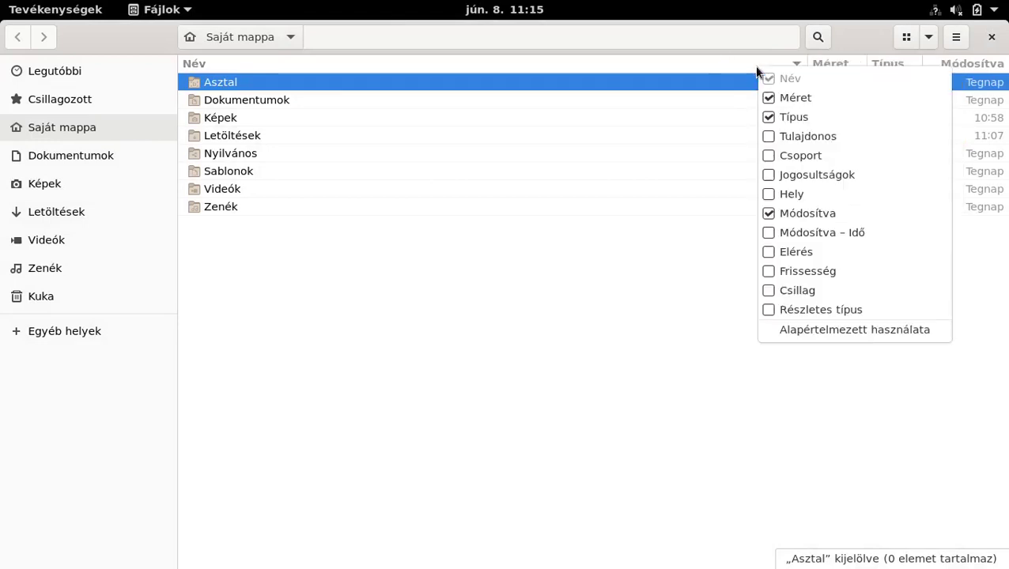
{"action": "left_click", "coordinate": [762, 139]}
{"action": "right_click", "coordinate": [688, 68]}
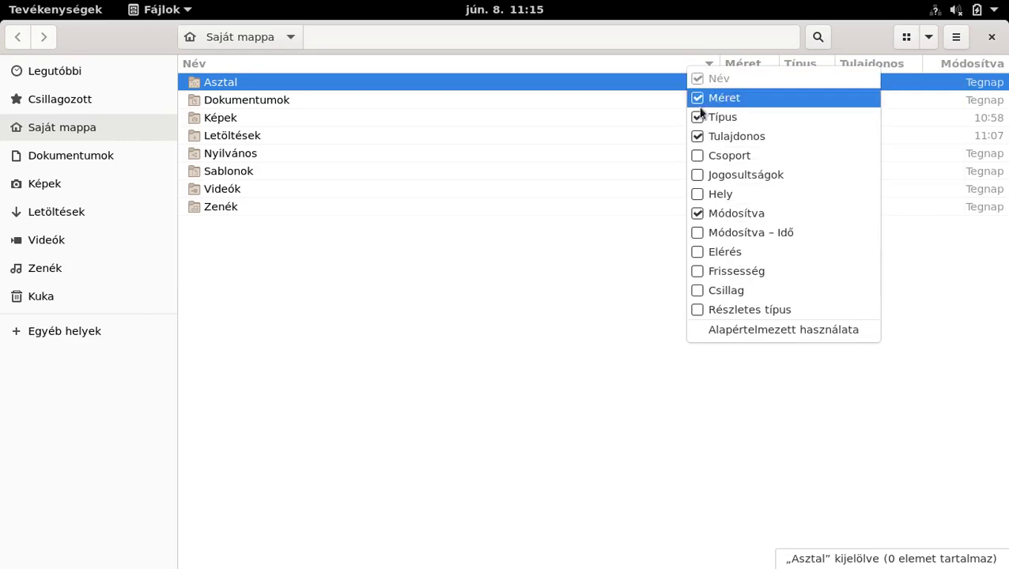
{"action": "left_click", "coordinate": [702, 177]}
{"action": "left_click", "coordinate": [672, 253]}
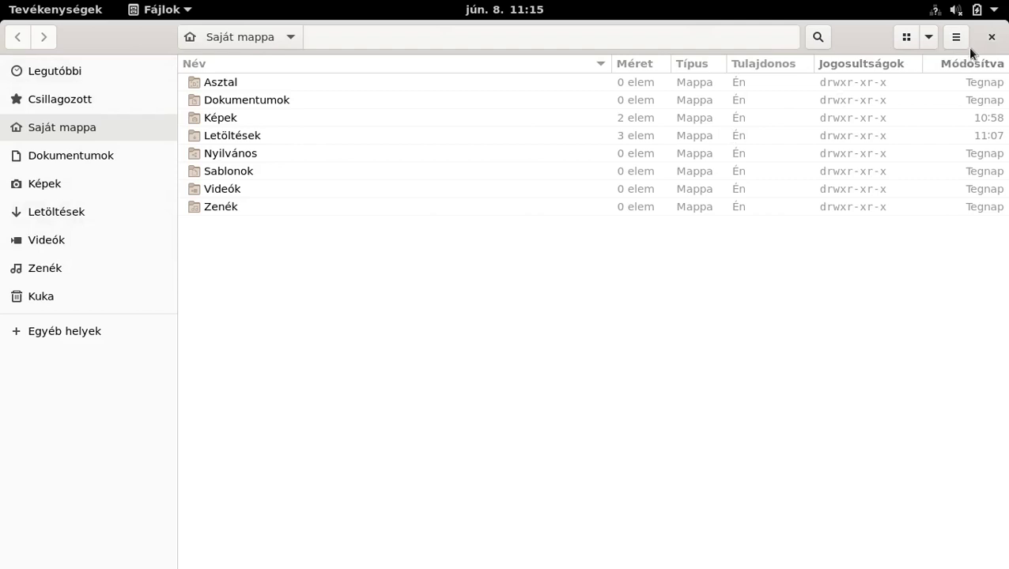
{"action": "left_click", "coordinate": [993, 37]}
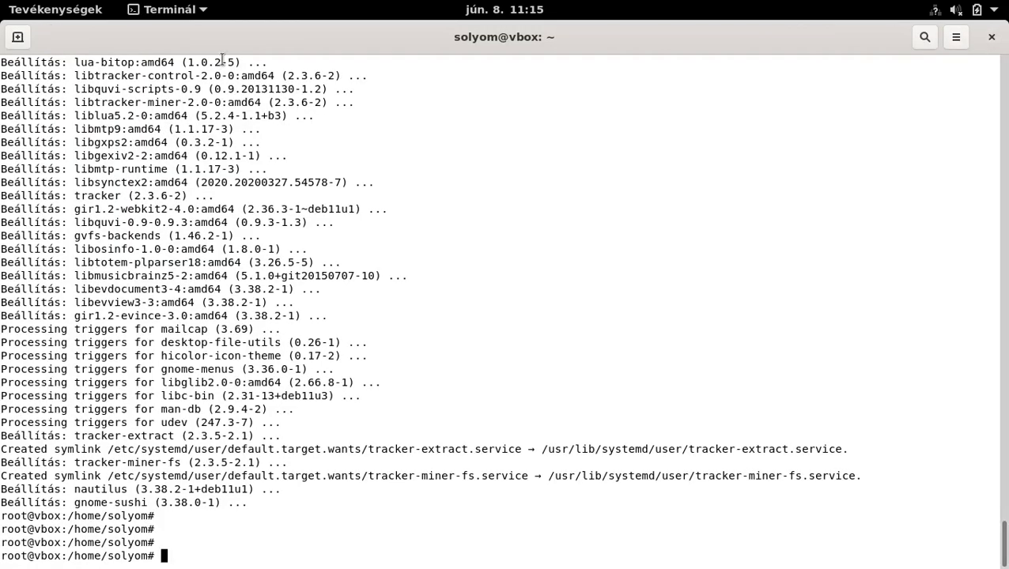
Open Beállítások maximized, look over the Háttér page and the settings categories, and close it
{"action": "left_click", "coordinate": [84, 11]}
{"action": "left_click", "coordinate": [36, 411]}
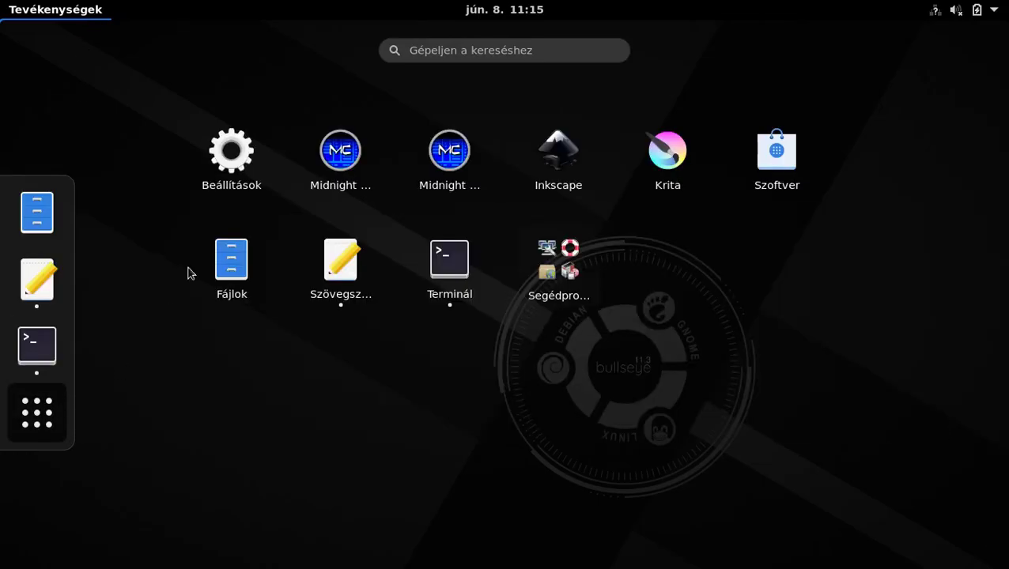
{"action": "left_click", "coordinate": [231, 152]}
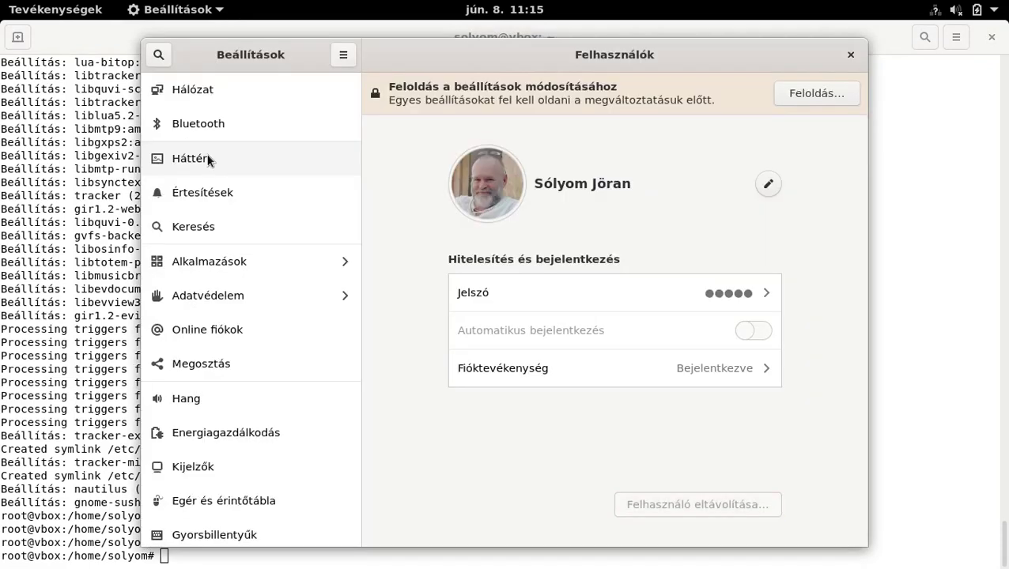
{"action": "double_click", "coordinate": [531, 52]}
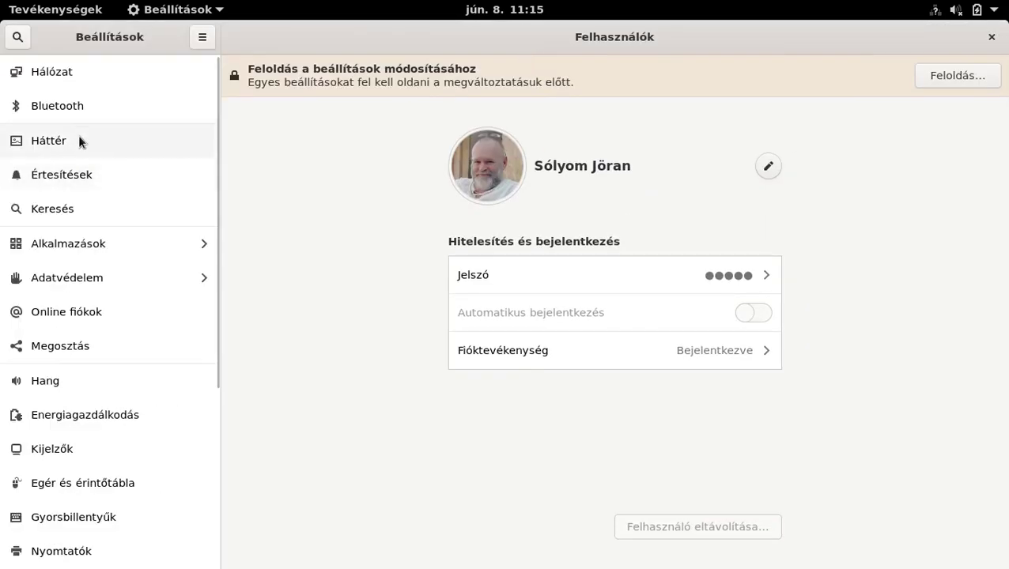
{"action": "left_click", "coordinate": [56, 136]}
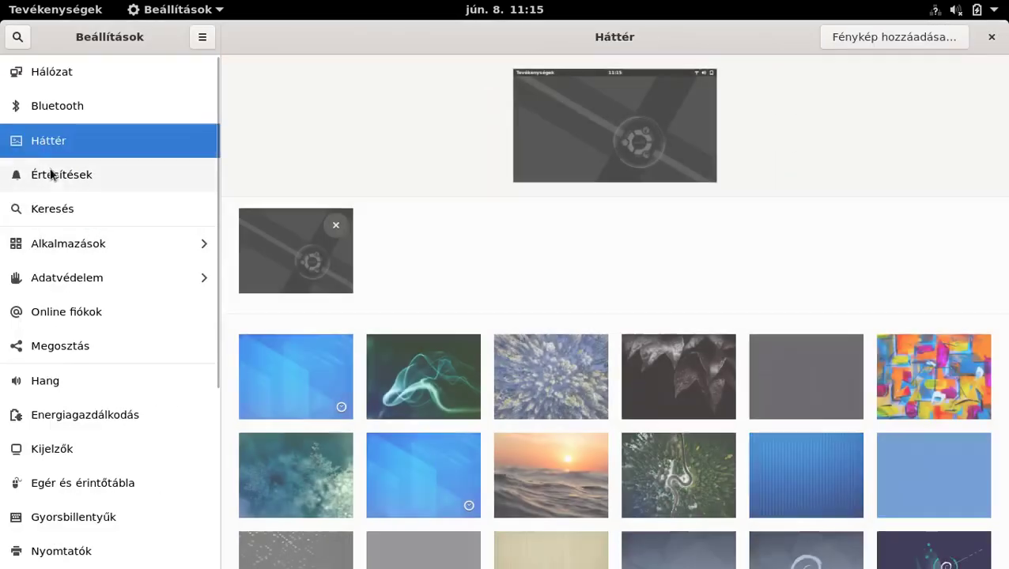
{"action": "scroll", "coordinate": [52, 178], "scroll_direction": "down", "scroll_amount": 3}
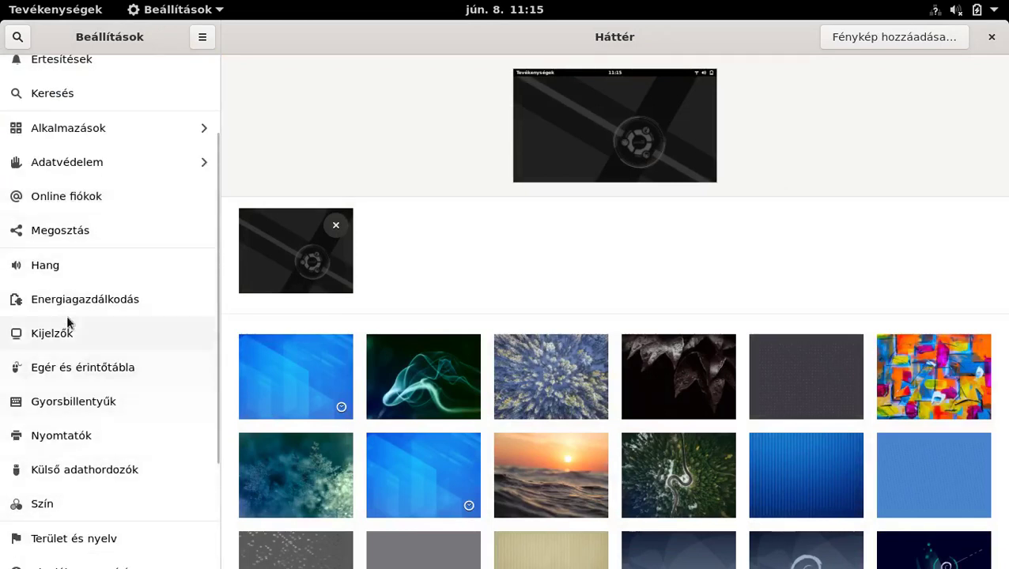
{"action": "scroll", "coordinate": [64, 369], "scroll_direction": "up", "scroll_amount": 3}
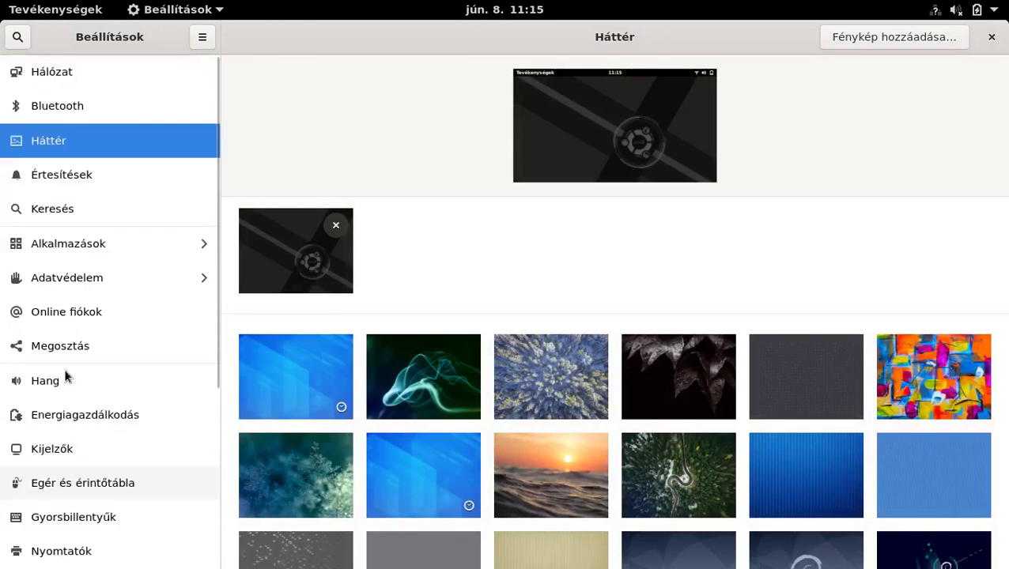
{"action": "left_click", "coordinate": [990, 38]}
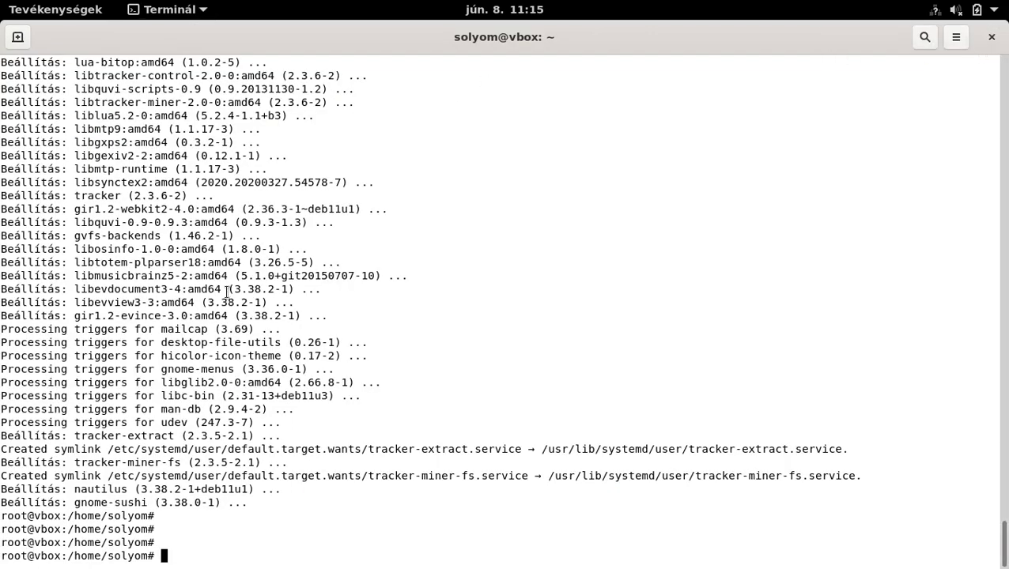
Install the gnome-tweaks package with apt in the root terminal and accept the additional packages
{"action": "key", "text": "Return"}
{"action": "key", "text": "Return"}
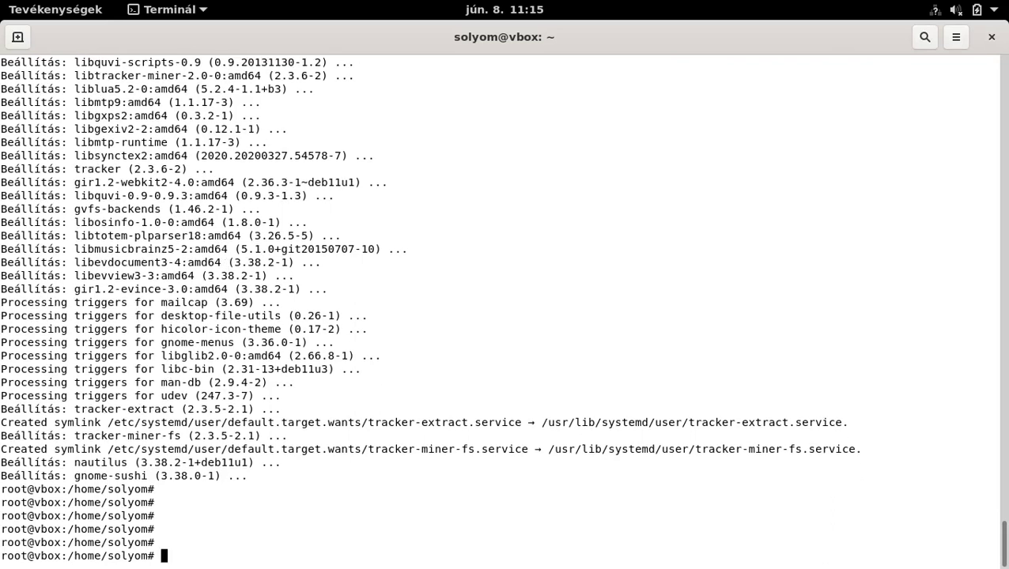
{"action": "type", "text": "apt install gnome-tweaks"}
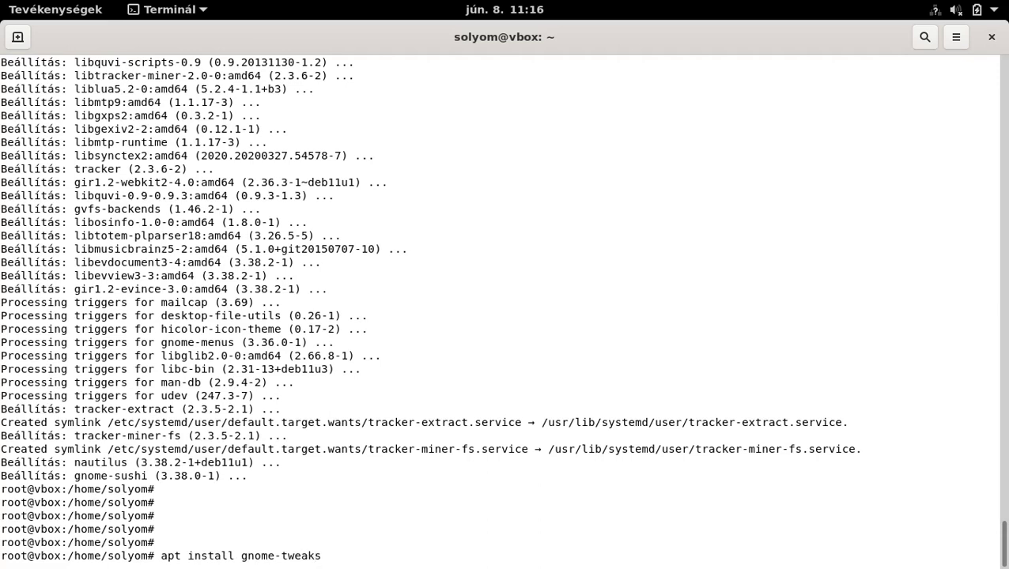
{"action": "key", "text": "Return"}
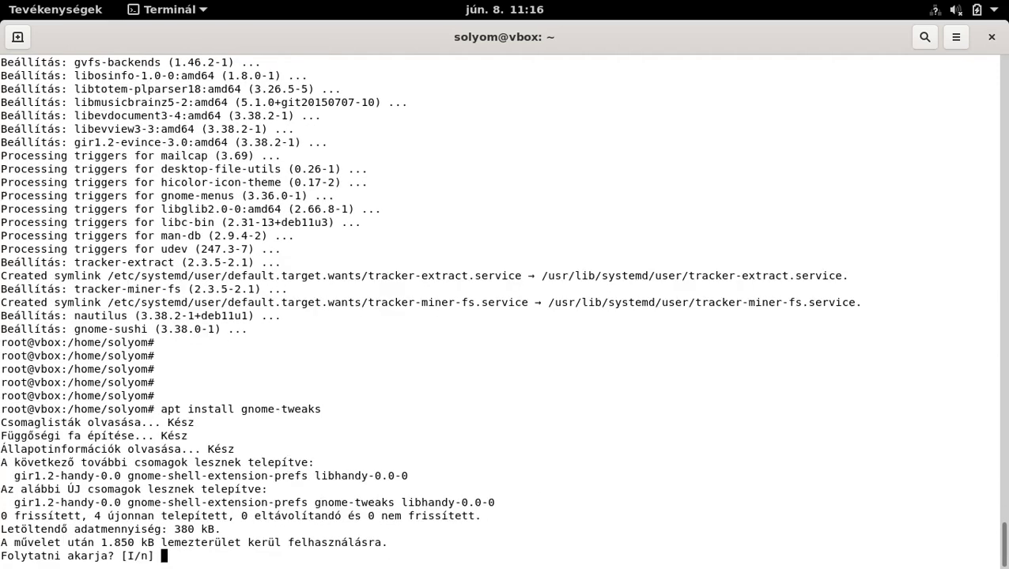
{"action": "key", "text": "Return"}
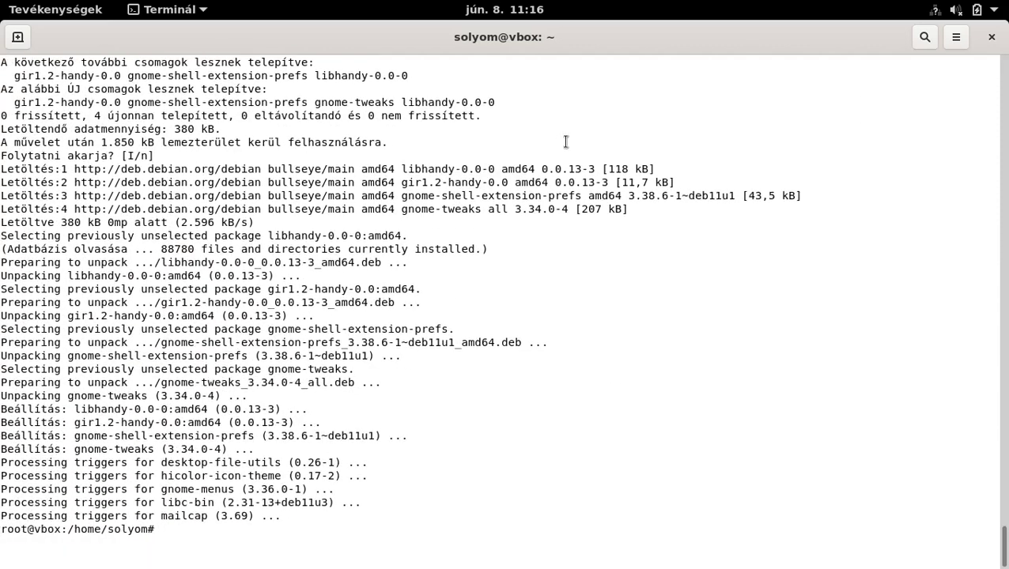
Move the Finomhangoló launcher out of the Segédprogramok folder and place it right after Beállítások in the application grid
{"action": "left_click", "coordinate": [70, 16]}
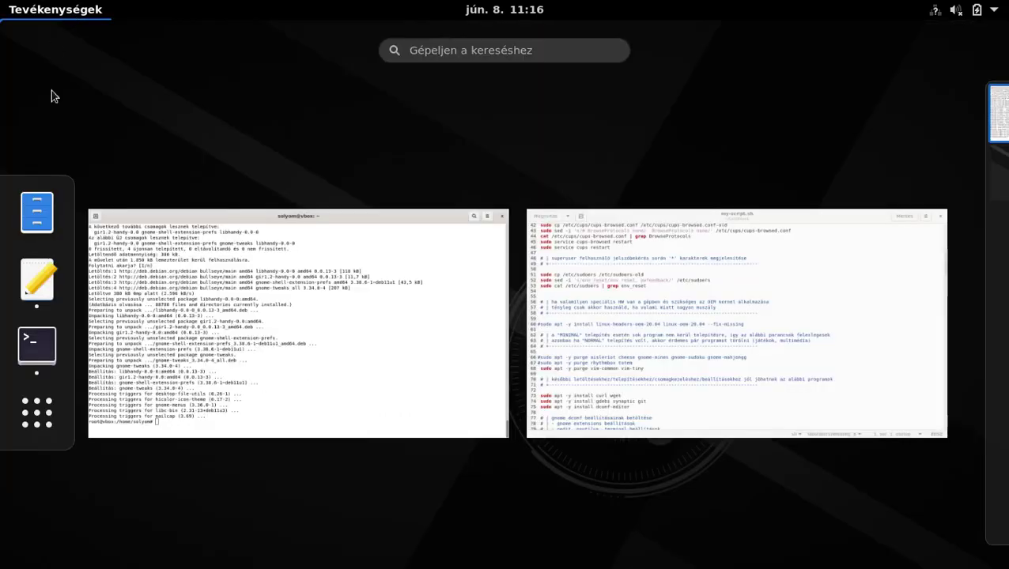
{"action": "left_click", "coordinate": [36, 411]}
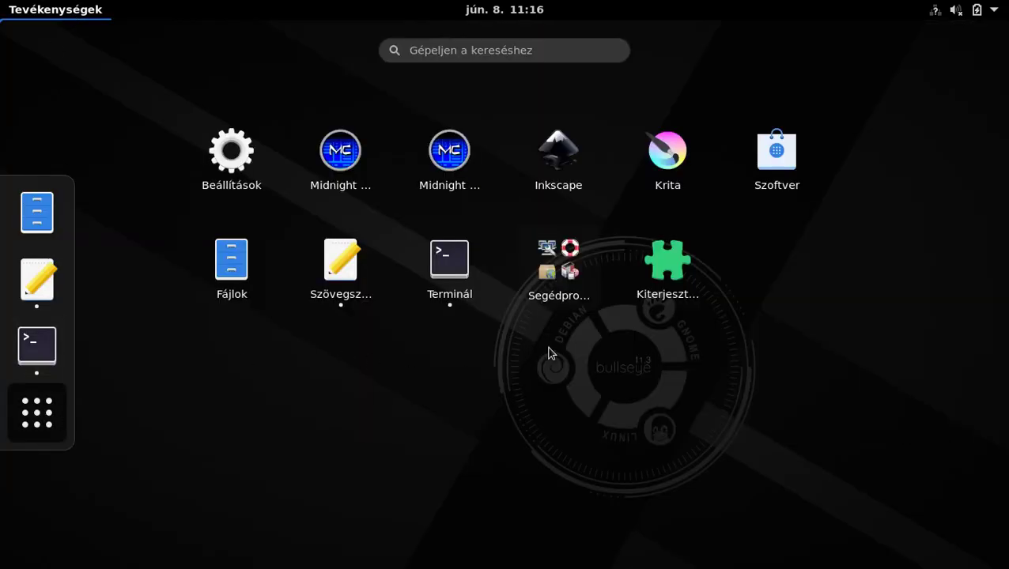
{"action": "left_click", "coordinate": [557, 284]}
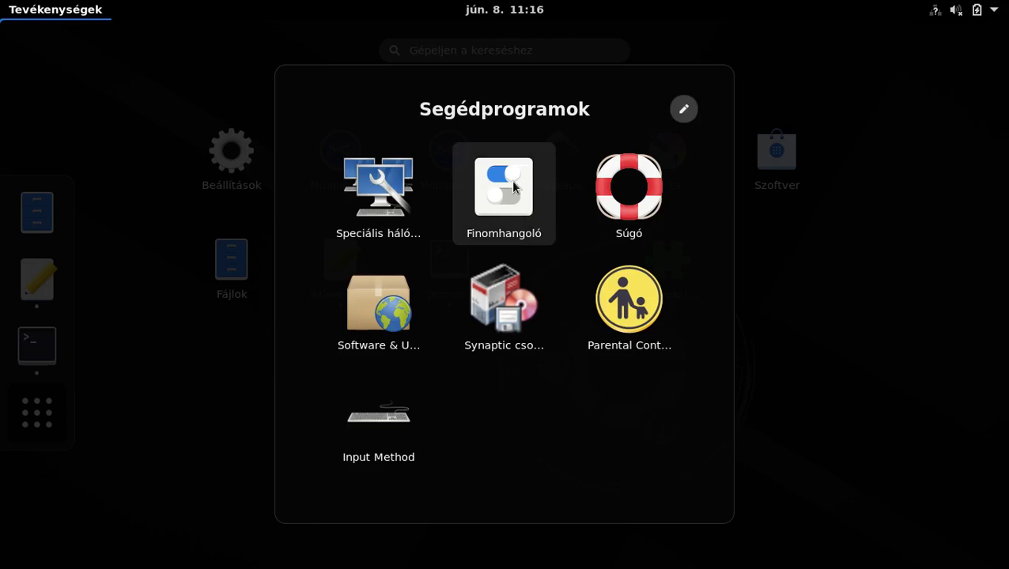
{"action": "left_click_drag", "start_coordinate": [500, 201], "coordinate": [804, 311]}
{"action": "left_click_drag", "start_coordinate": [789, 274], "coordinate": [311, 163]}
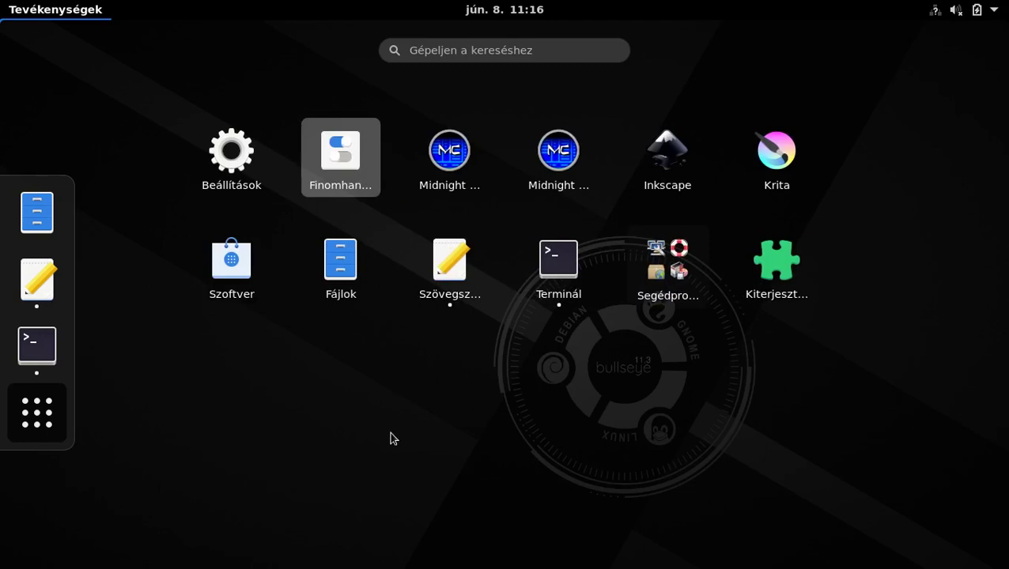
Move the Kiterjesztések launcher into the Segédprogramok folder, and cancel the Input Method Configuration dialog
{"action": "left_click_drag", "start_coordinate": [782, 275], "coordinate": [676, 263]}
{"action": "left_click", "coordinate": [696, 264]}
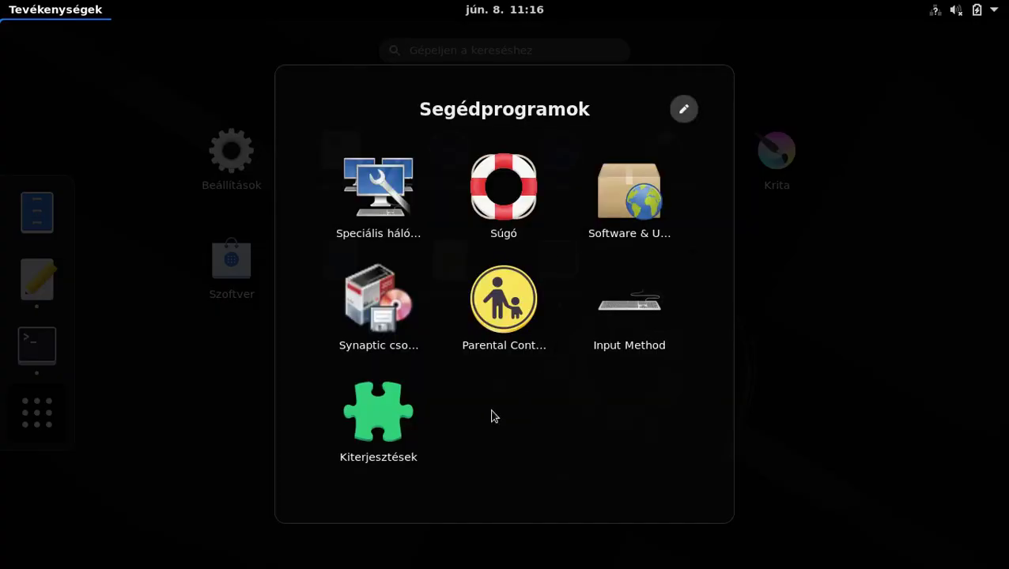
{"action": "left_click", "coordinate": [789, 385]}
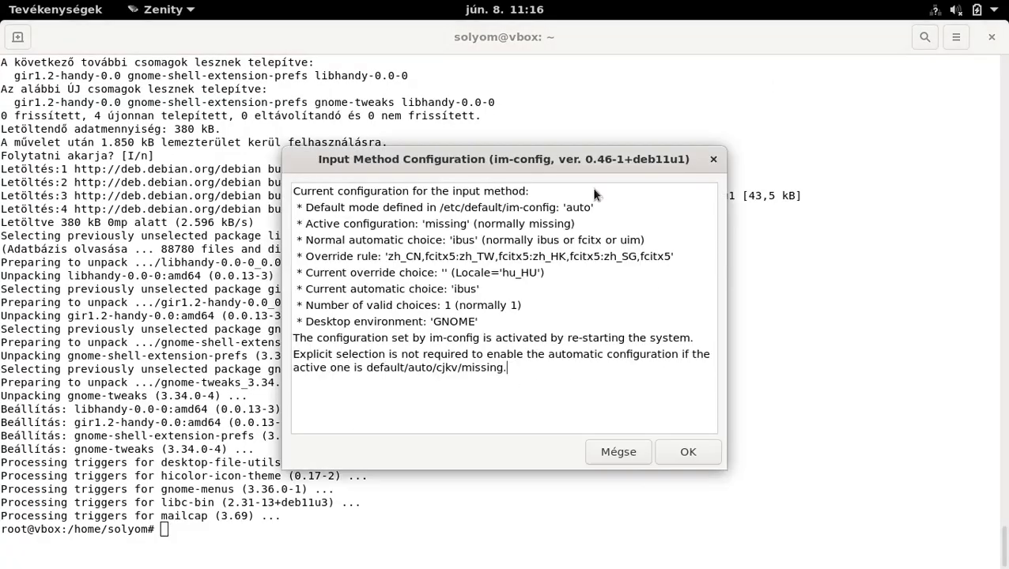
{"action": "left_click", "coordinate": [629, 453]}
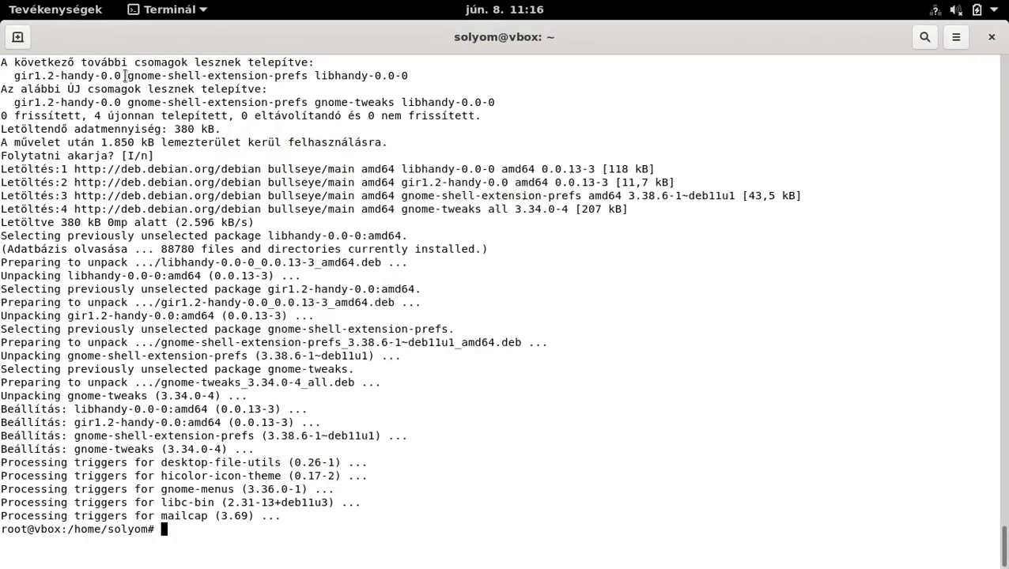
Launch Kiterjesztések from the Segédprogramok folder and maximize its window
{"action": "left_click", "coordinate": [49, 9]}
{"action": "left_click", "coordinate": [36, 412]}
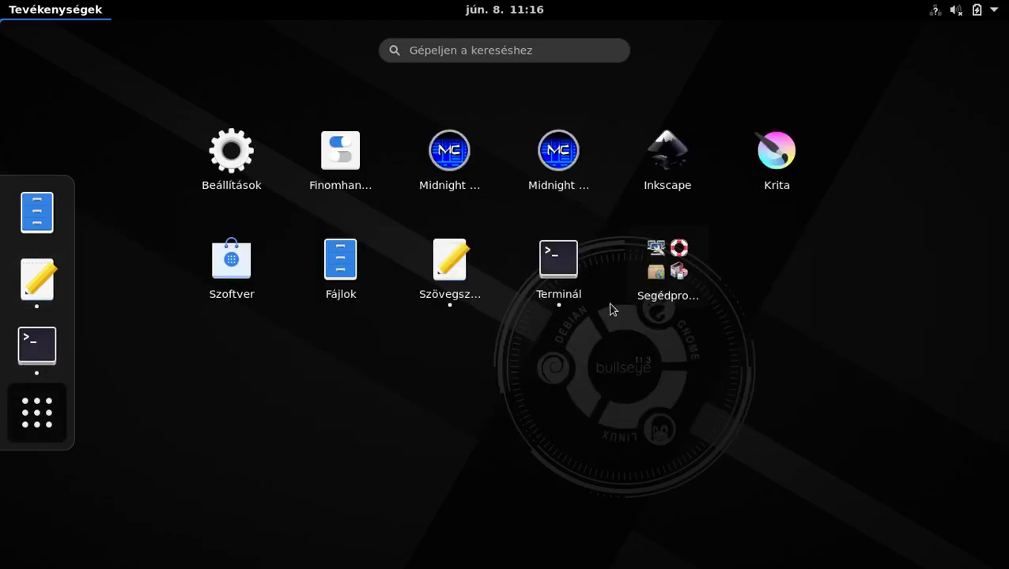
{"action": "left_click", "coordinate": [668, 265]}
{"action": "left_click", "coordinate": [383, 411]}
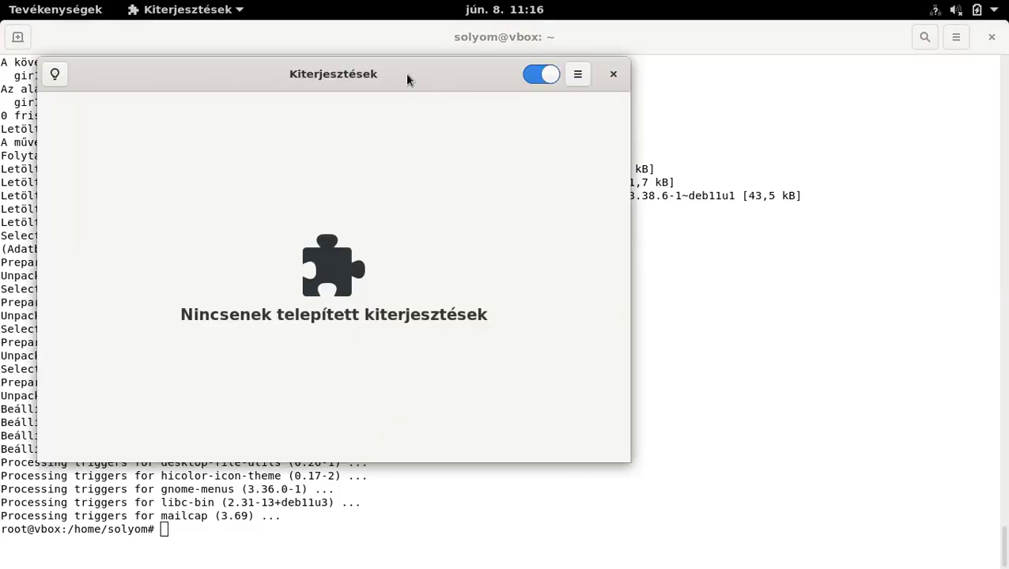
{"action": "double_click", "coordinate": [408, 80]}
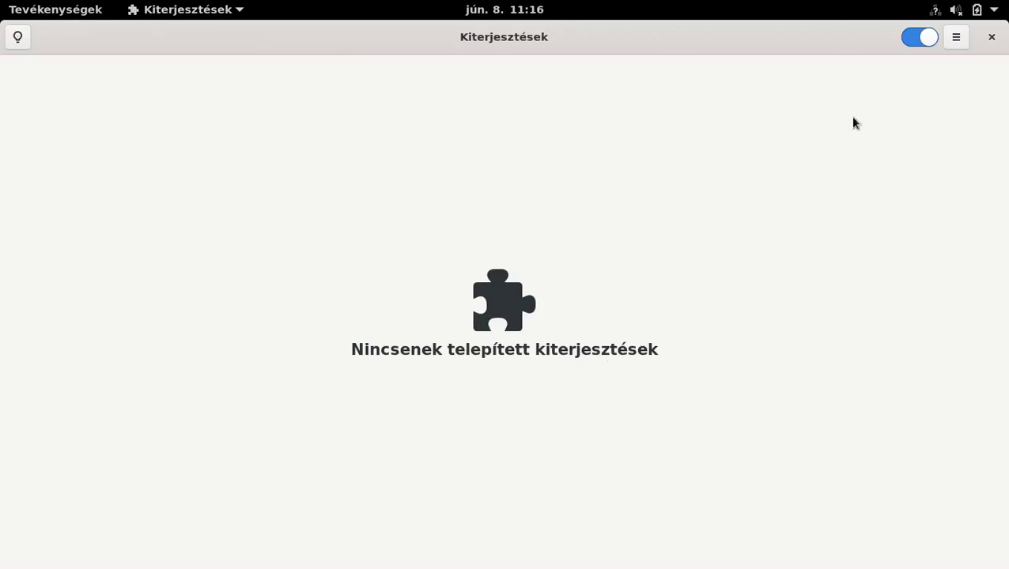
View the about information and credits of Kiterjesztések, and close the application
{"action": "left_click", "coordinate": [956, 38]}
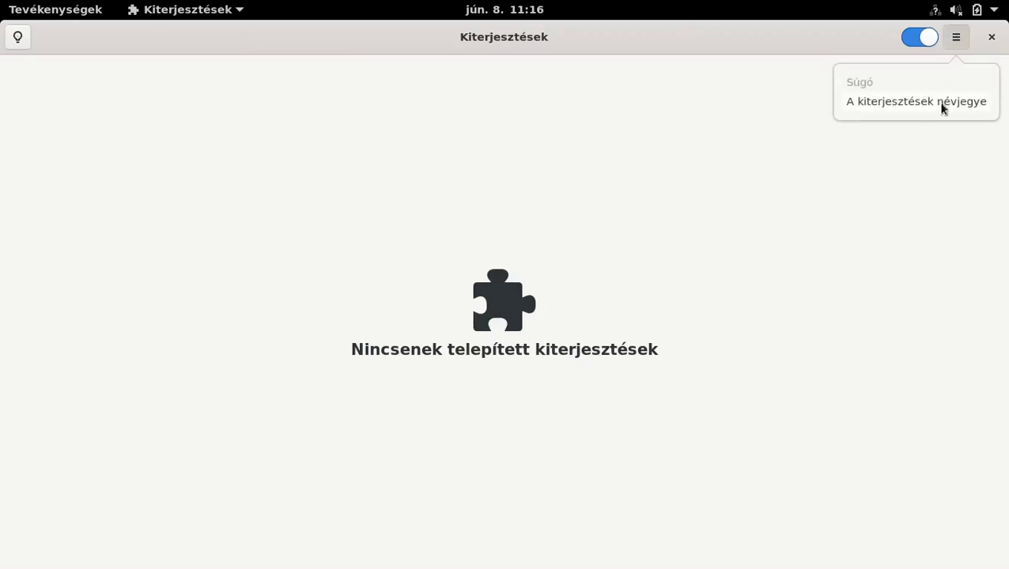
{"action": "left_click", "coordinate": [935, 102]}
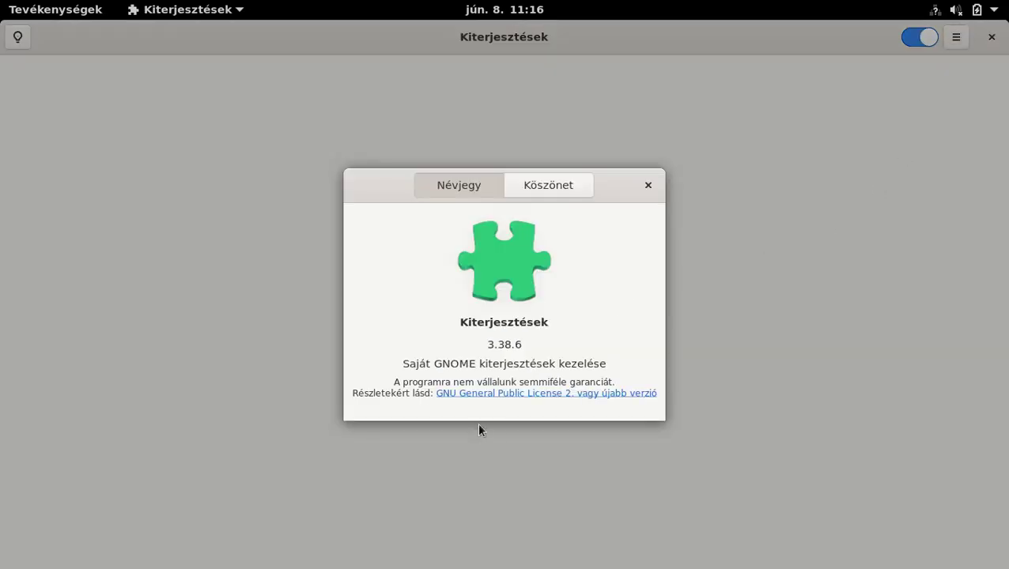
{"action": "left_click", "coordinate": [518, 180]}
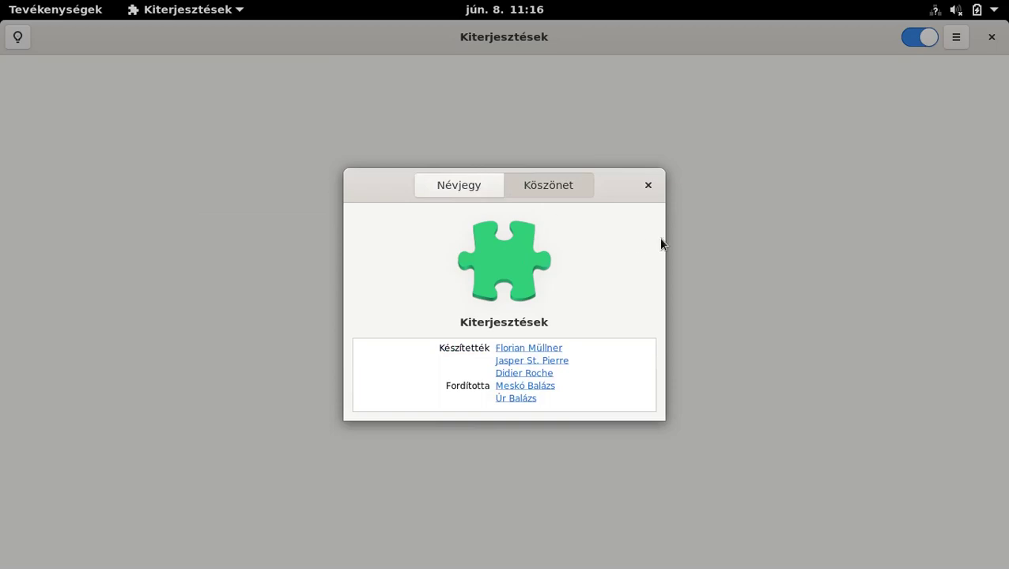
{"action": "left_click", "coordinate": [649, 184]}
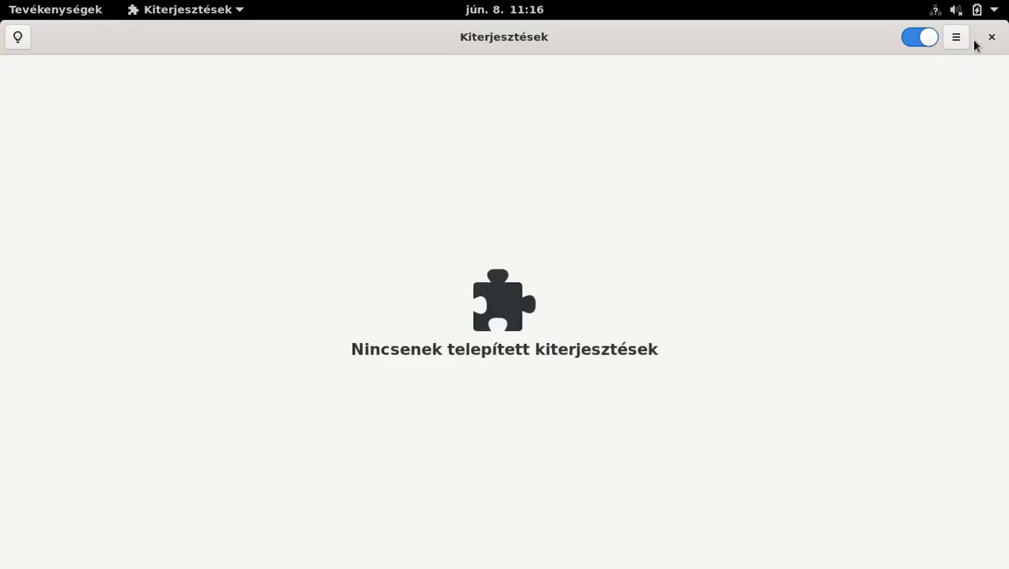
{"action": "left_click", "coordinate": [991, 37]}
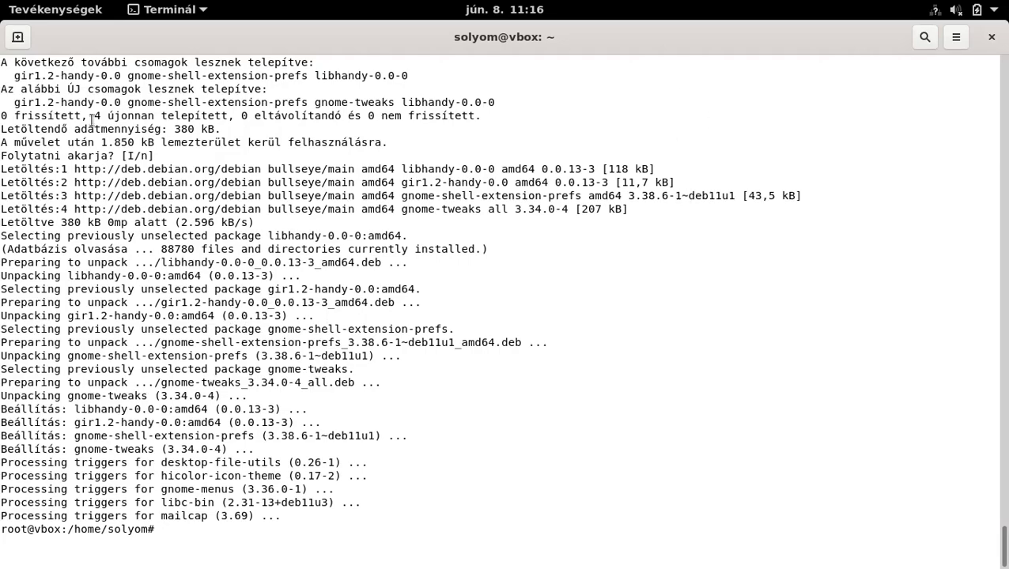
Launch Finomhangoló and turn off Animációk and suspending when the laptop lid is closed in the Általános settings
{"action": "left_click", "coordinate": [63, 8]}
{"action": "left_click", "coordinate": [36, 410]}
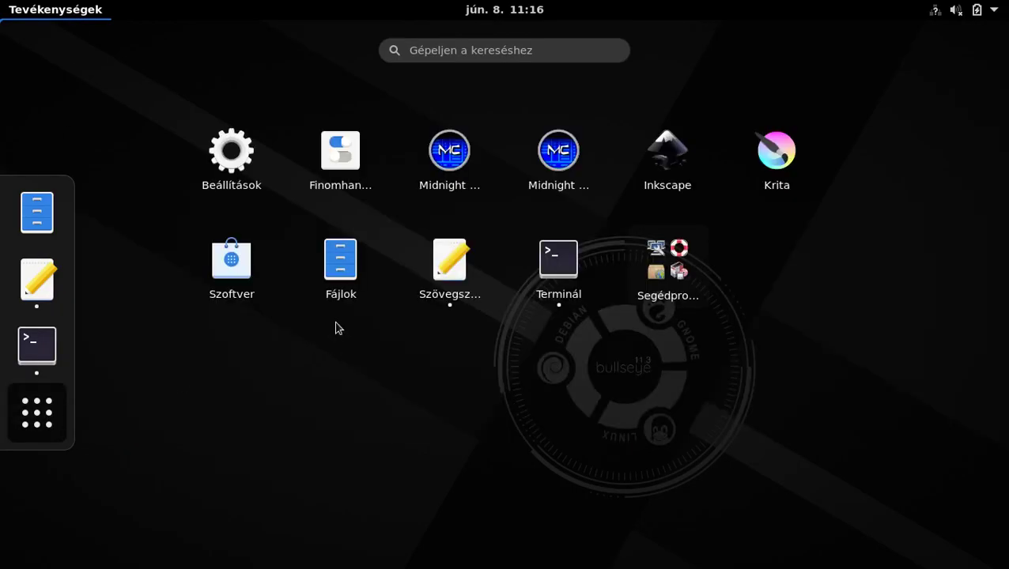
{"action": "left_click", "coordinate": [332, 158]}
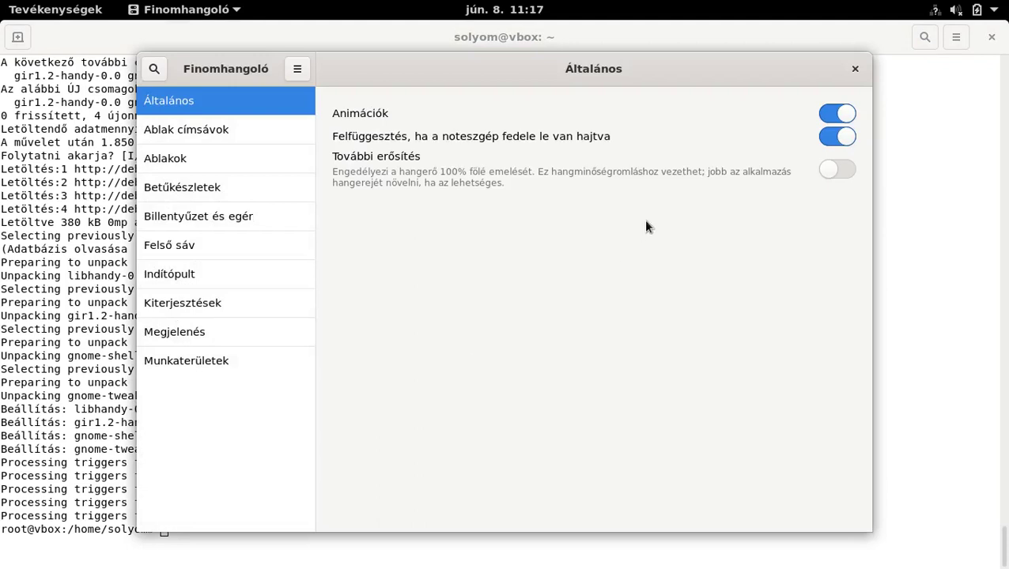
{"action": "left_click", "coordinate": [841, 138]}
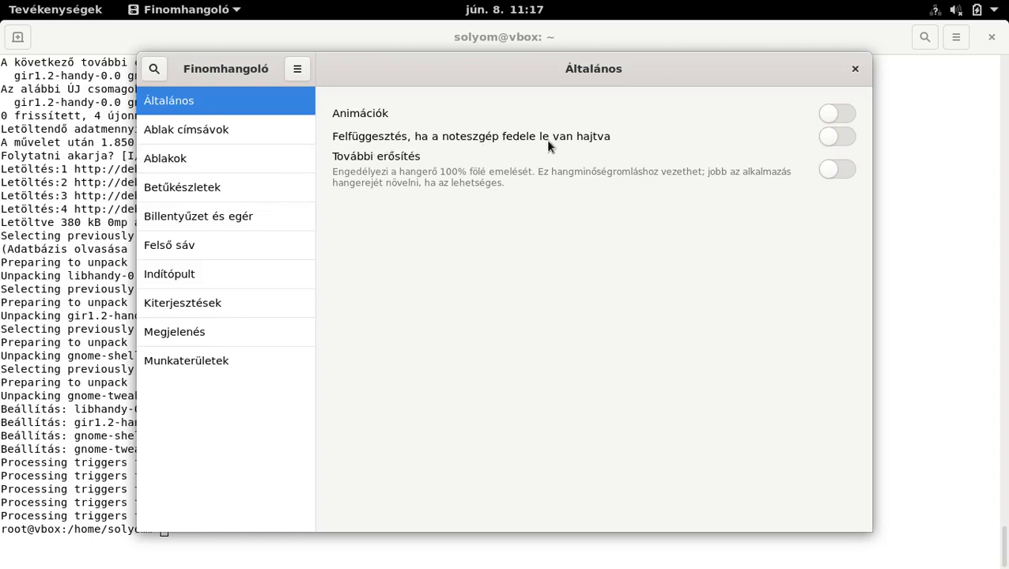
Enable the Maximalizálás and Minimalizálás title bar buttons, and turn on Új ablakok középre helyezése for windows
{"action": "left_click", "coordinate": [180, 130]}
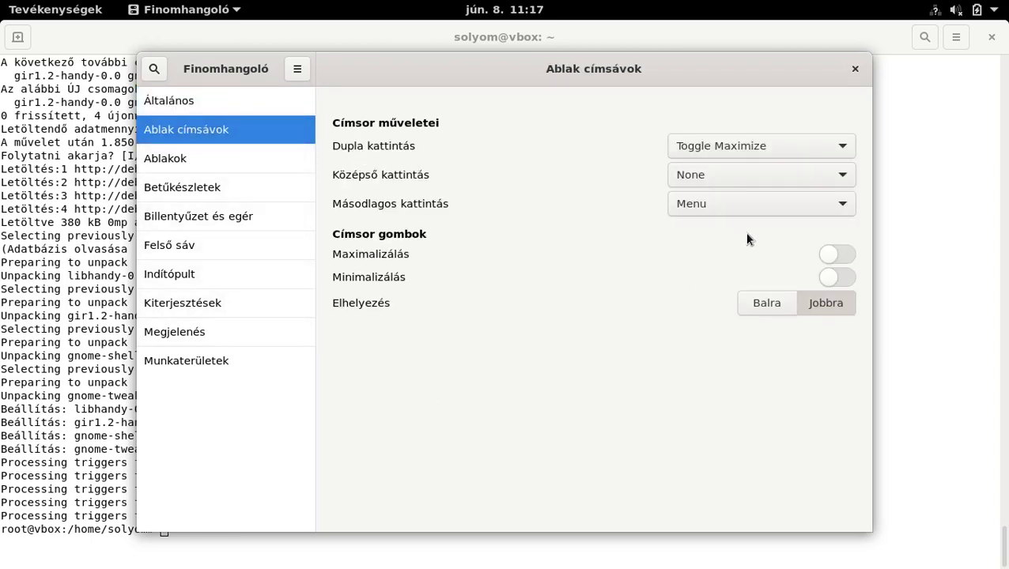
{"action": "left_click", "coordinate": [844, 253]}
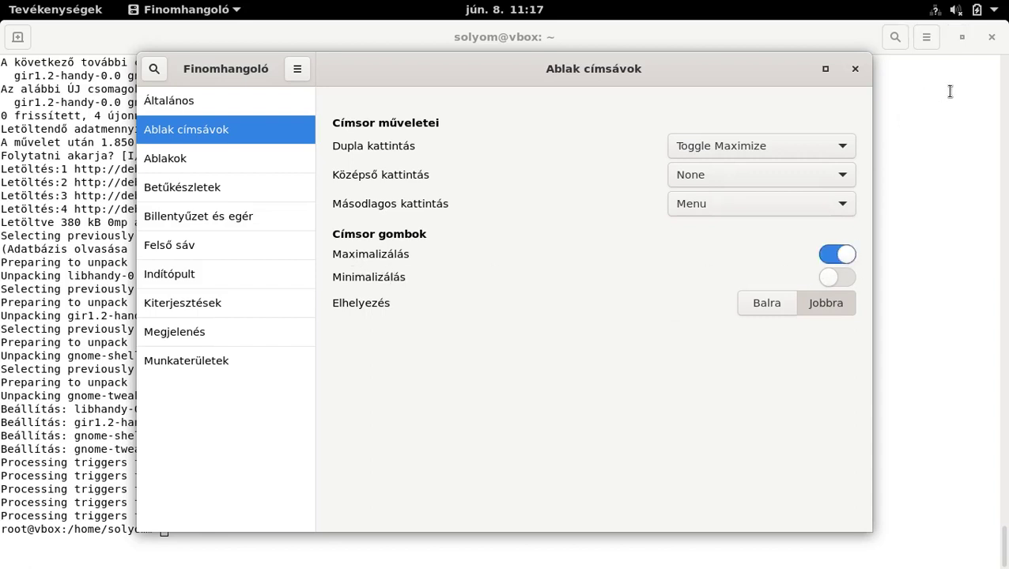
{"action": "left_click", "coordinate": [848, 278]}
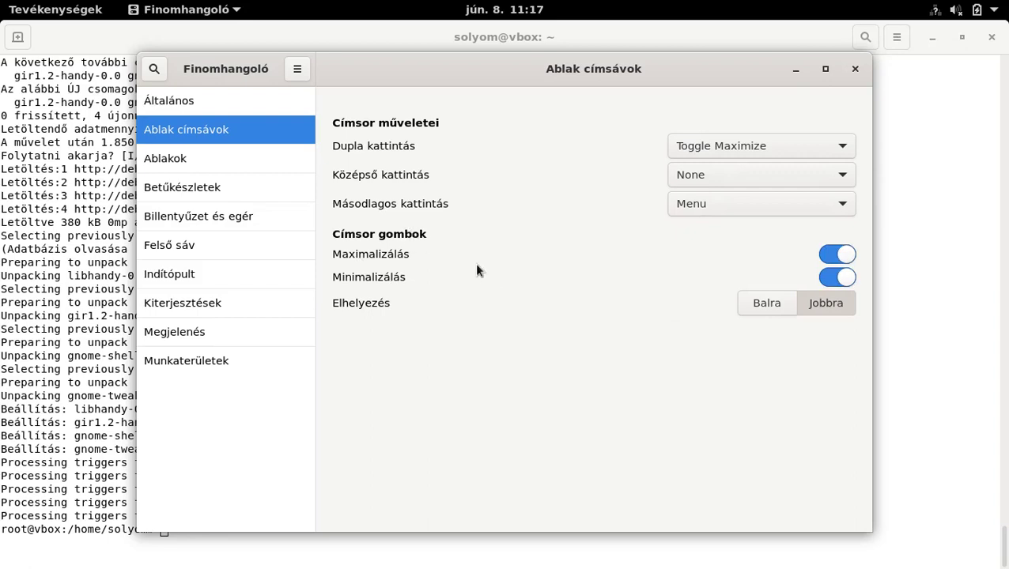
{"action": "left_click", "coordinate": [155, 164]}
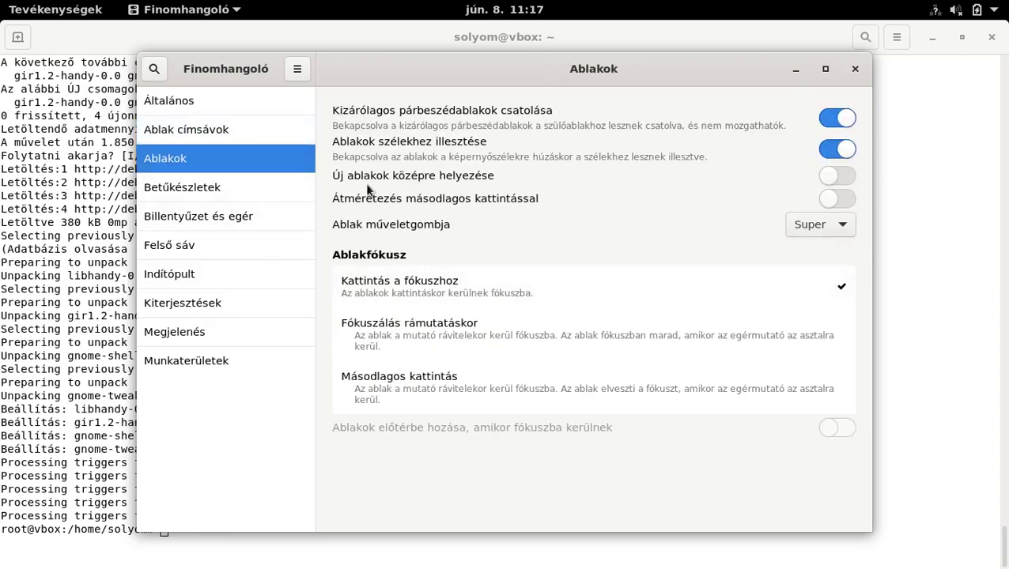
{"action": "left_click", "coordinate": [841, 177]}
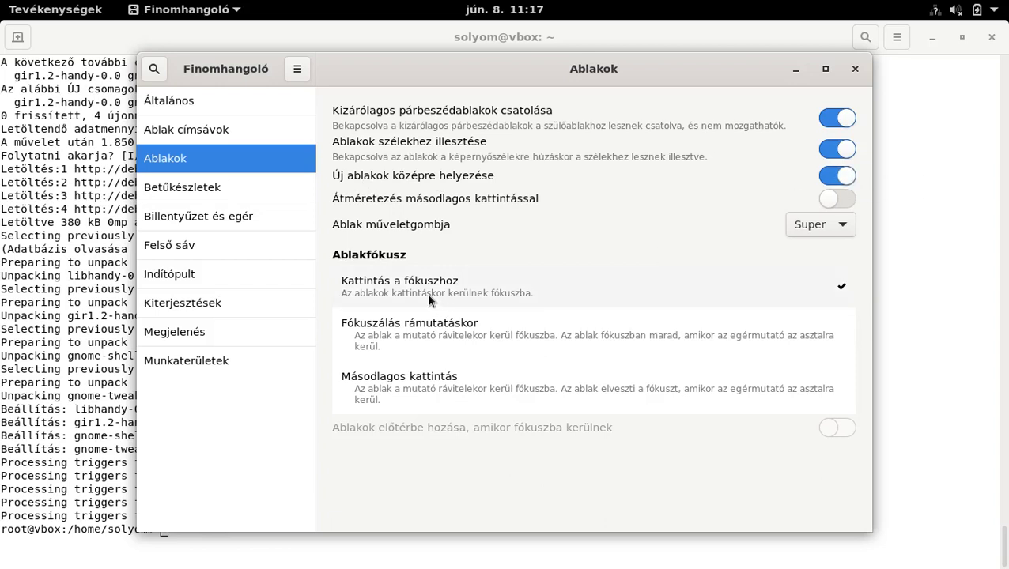
Set the Felhasználói felület font to Sans Regular, size 10, in the Betűkészletek settings
{"action": "left_click", "coordinate": [198, 196]}
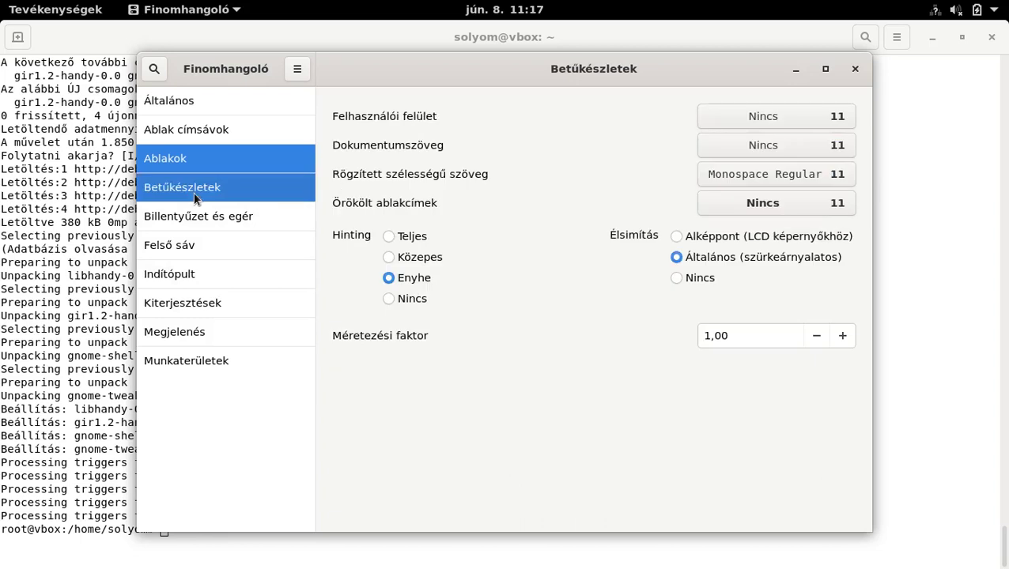
{"action": "left_click", "coordinate": [759, 119]}
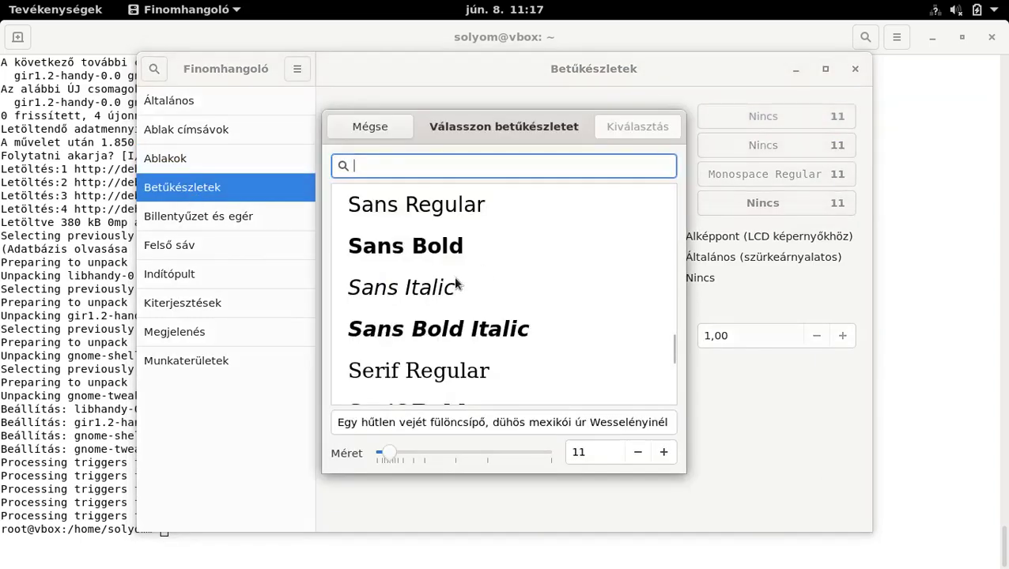
{"action": "left_click", "coordinate": [385, 205]}
{"action": "left_click", "coordinate": [638, 451]}
{"action": "left_click", "coordinate": [645, 130]}
Set the Dokumentumszöveg font to Sans Regular, size 10
{"action": "left_click", "coordinate": [780, 146]}
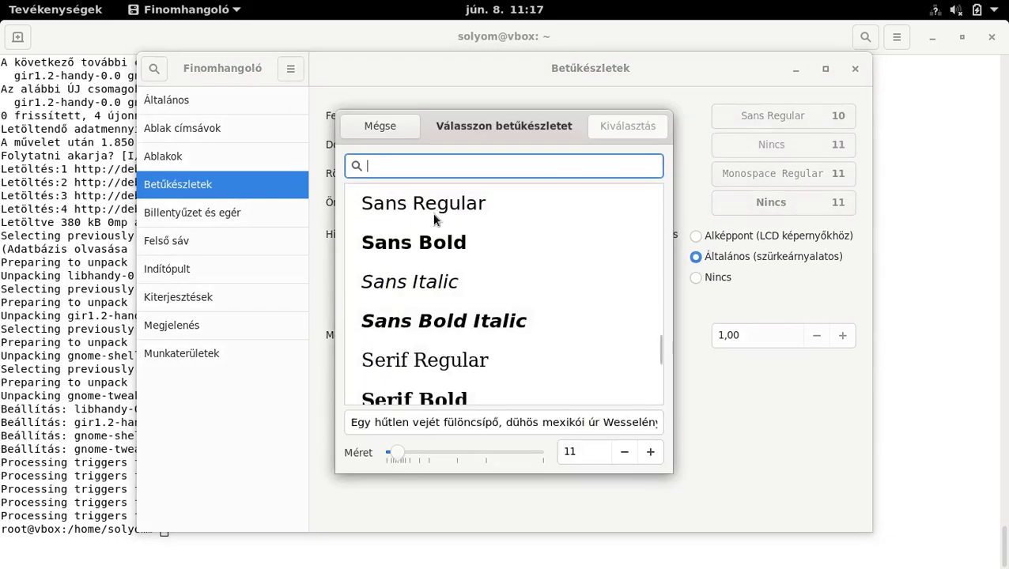
{"action": "left_click", "coordinate": [424, 207]}
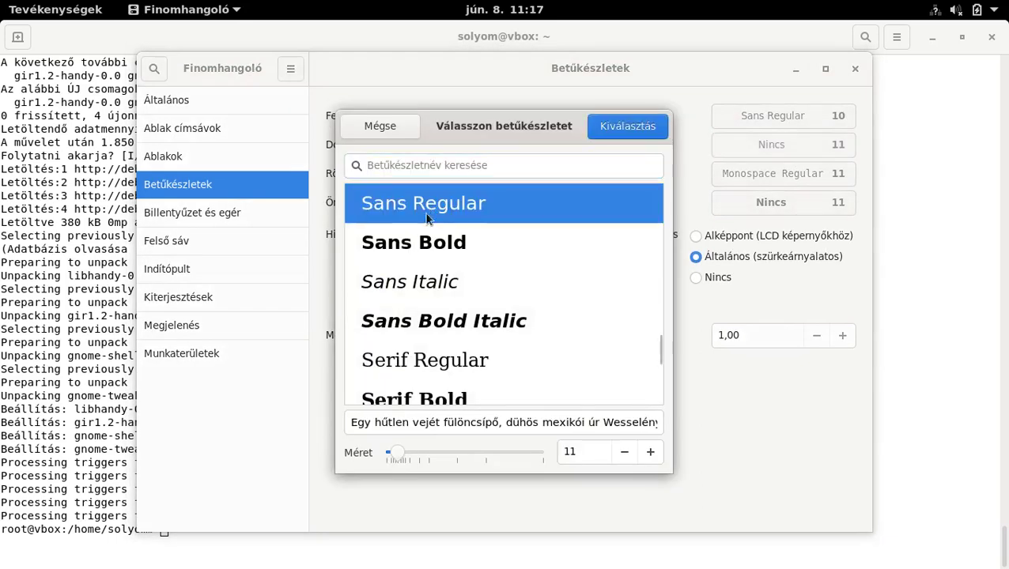
{"action": "left_click", "coordinate": [624, 452]}
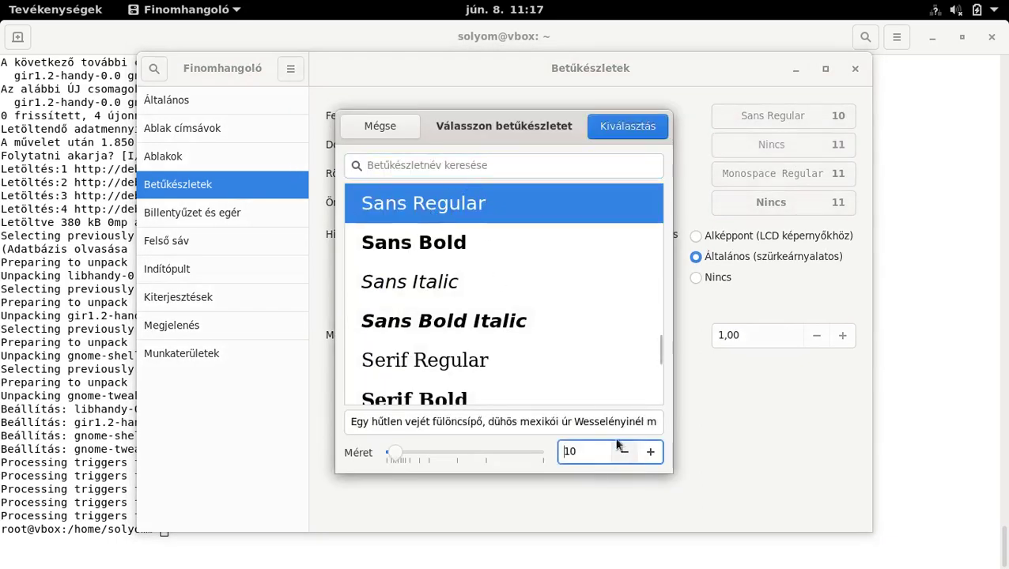
{"action": "left_click", "coordinate": [608, 129]}
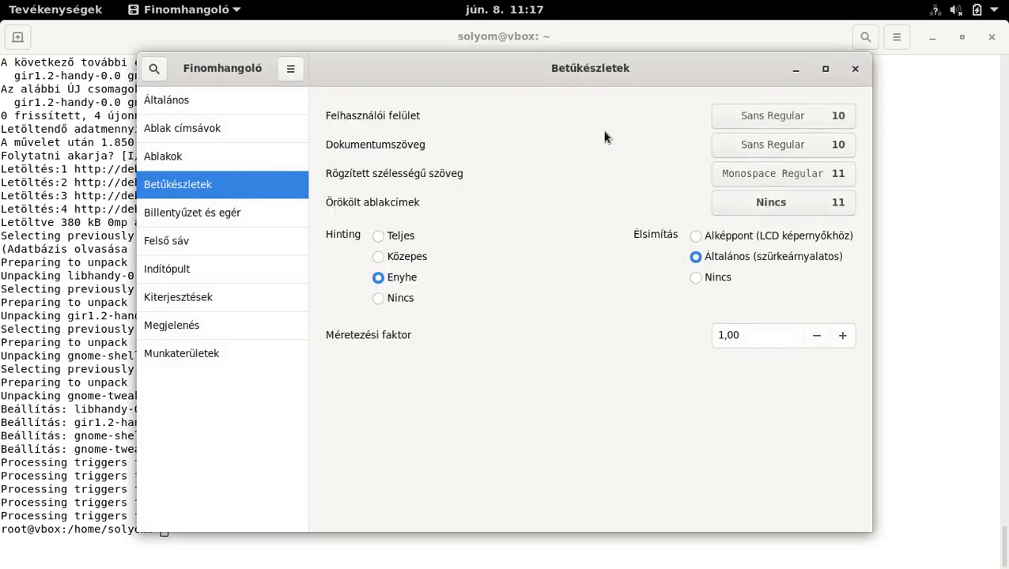
Set the Örökölt ablakcímek font to Sans Bold, size 10
{"action": "left_click", "coordinate": [743, 197]}
{"action": "left_click", "coordinate": [484, 247]}
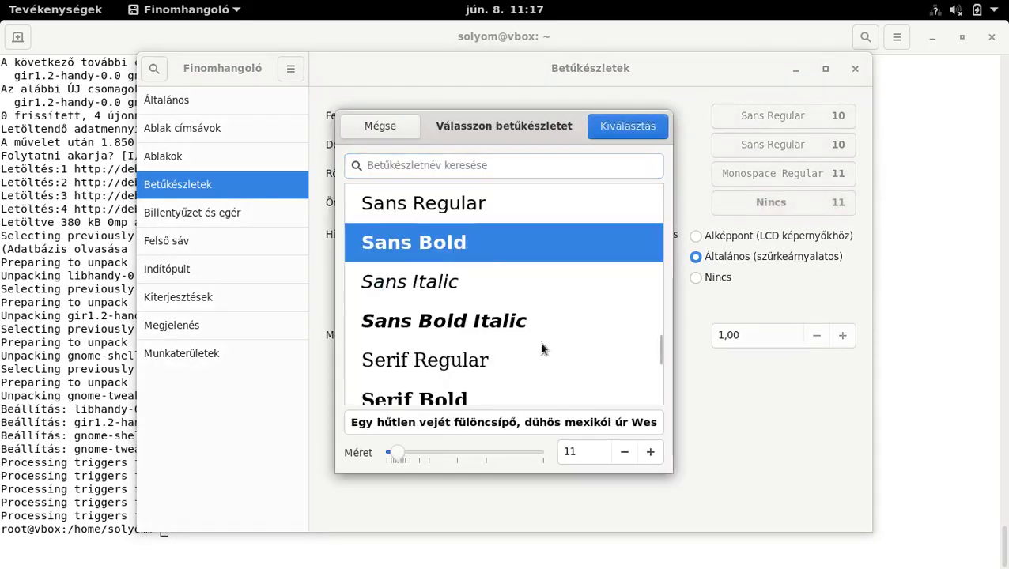
{"action": "left_click", "coordinate": [615, 454]}
{"action": "left_click", "coordinate": [616, 128]}
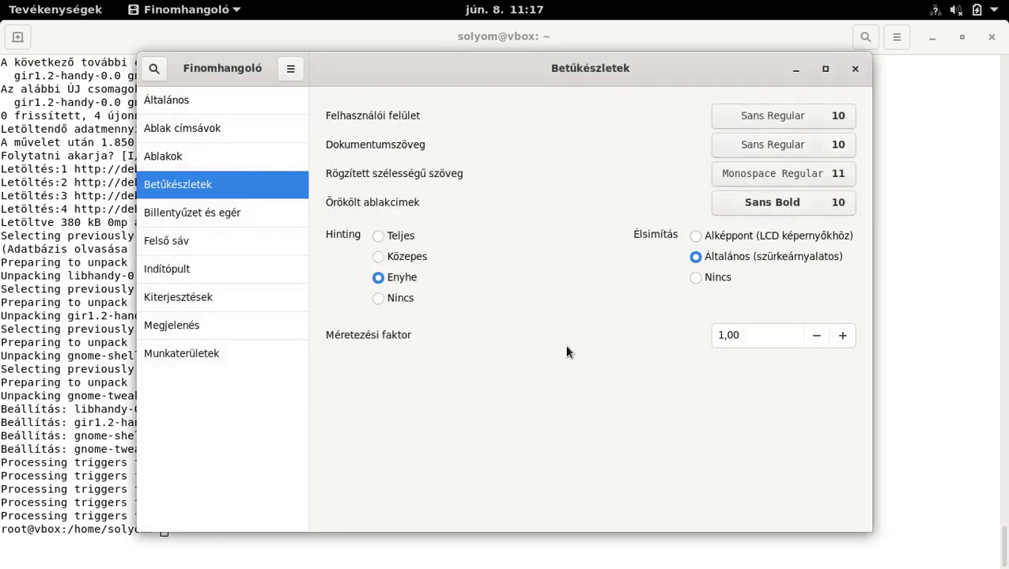
In the Felső sáv settings, enable Hétköznap, Másodperc and Hetek száma, and check the top bar's calendar
{"action": "left_click", "coordinate": [185, 242]}
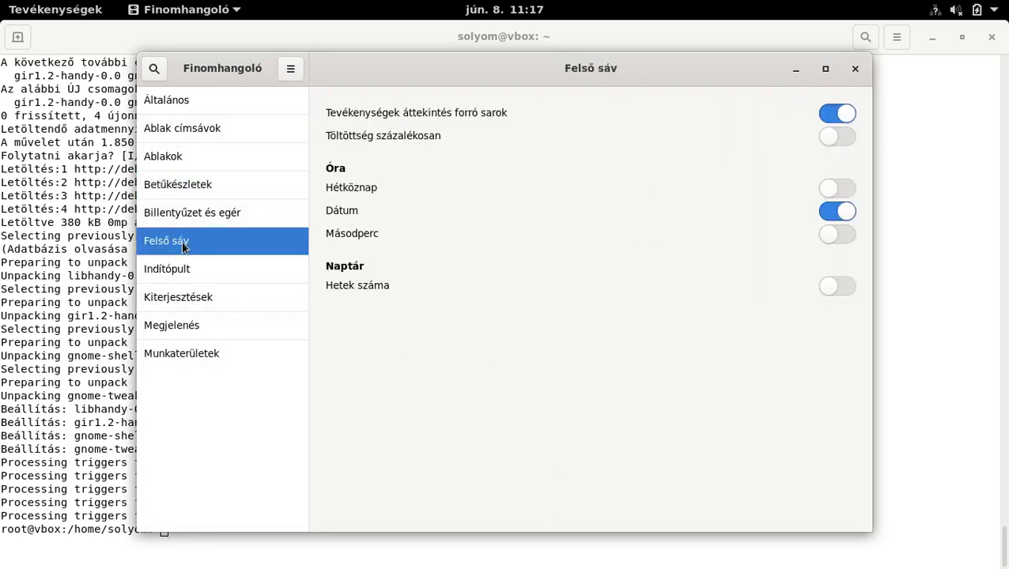
{"action": "left_click", "coordinate": [843, 190]}
{"action": "left_click", "coordinate": [843, 232]}
{"action": "left_click", "coordinate": [843, 281]}
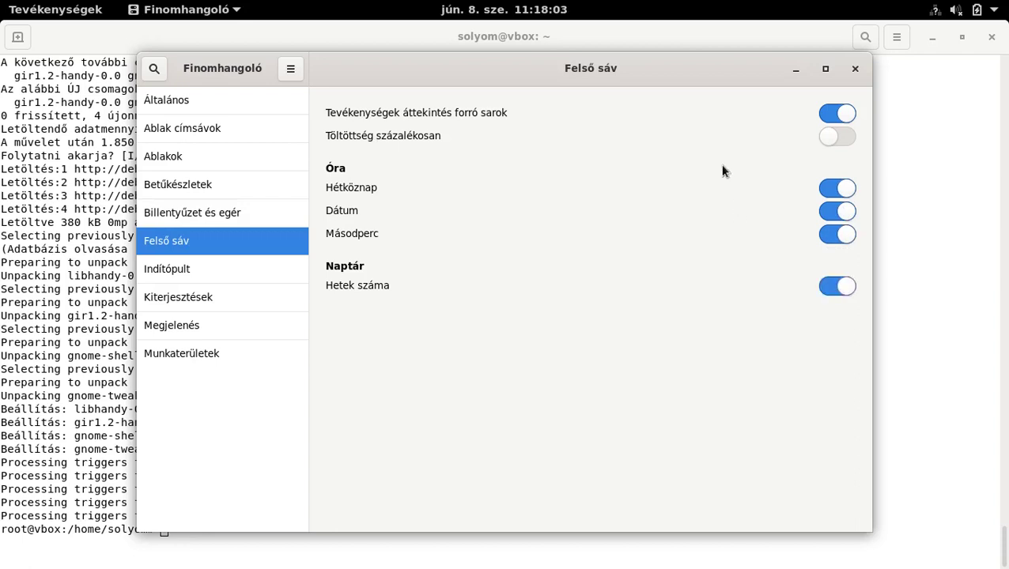
{"action": "left_click", "coordinate": [540, 11]}
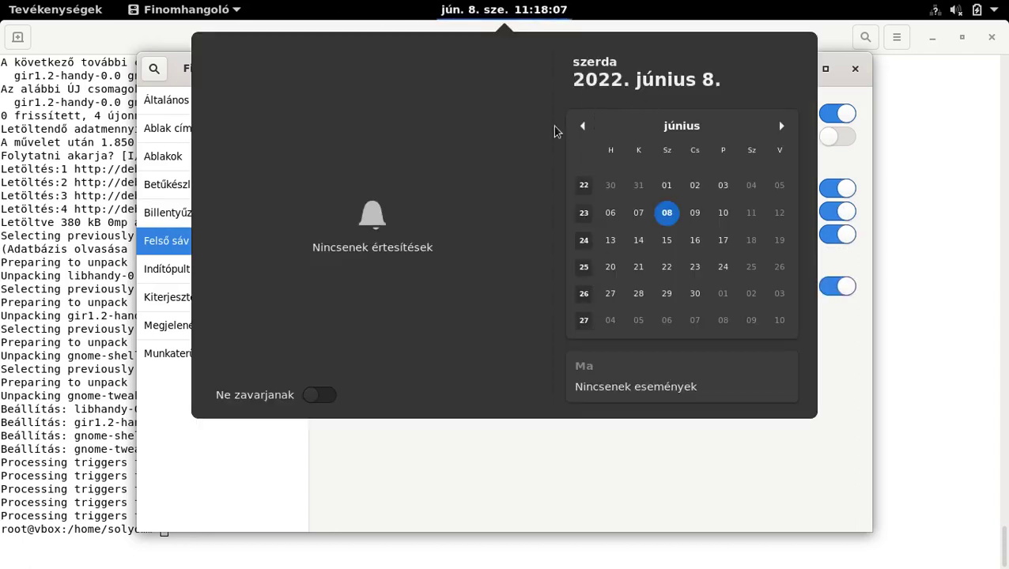
{"action": "left_click", "coordinate": [609, 449]}
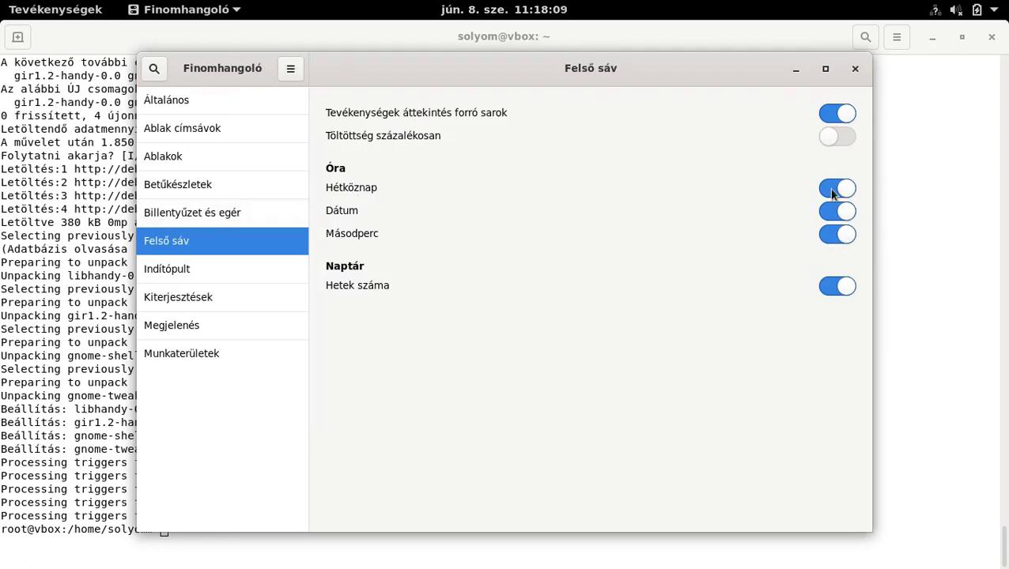
In the Megjelenés settings, set the desktop background image to wallpaper.svg from the Képek folder
{"action": "left_click", "coordinate": [177, 277]}
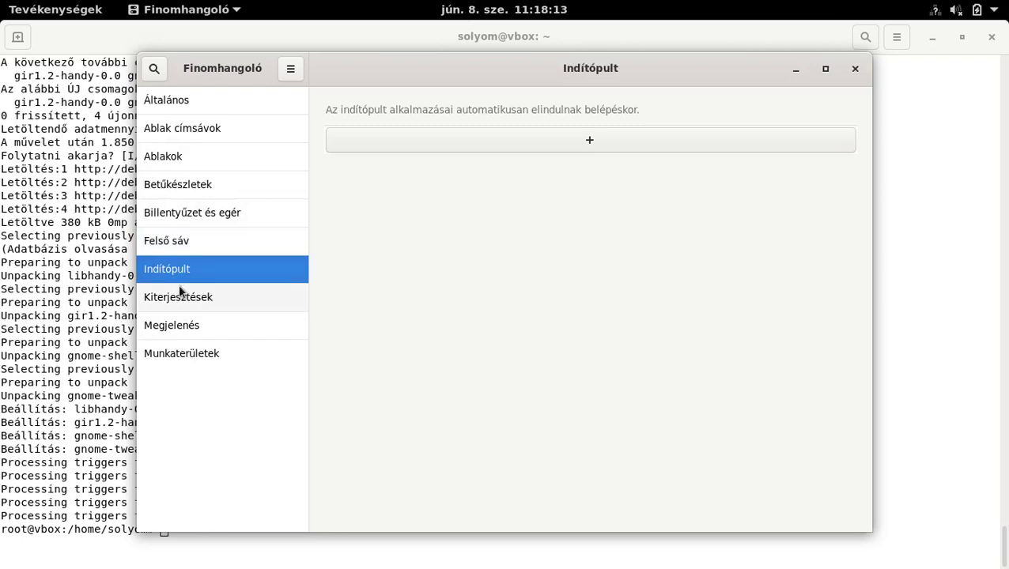
{"action": "left_click", "coordinate": [175, 297]}
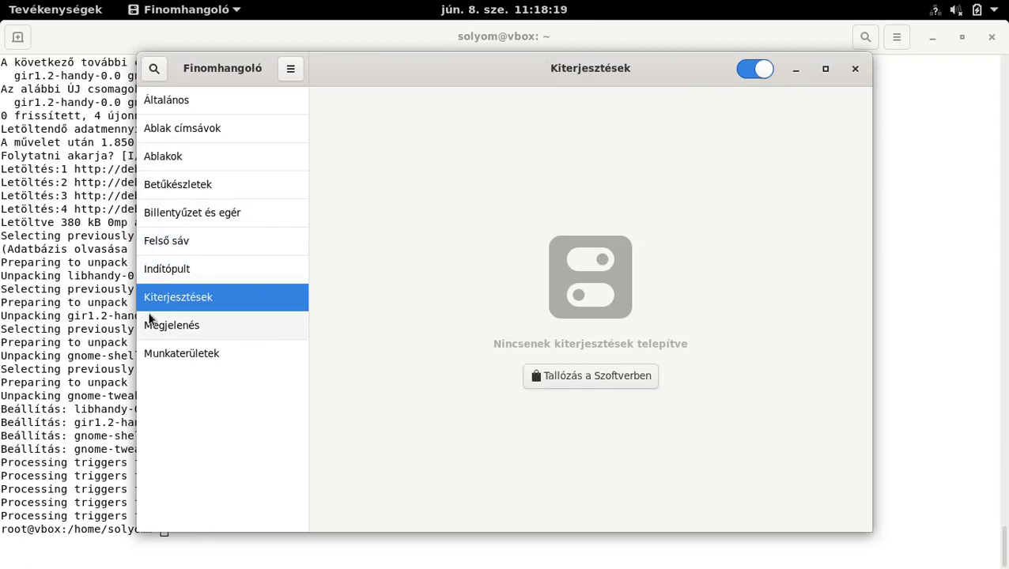
{"action": "left_click", "coordinate": [181, 331]}
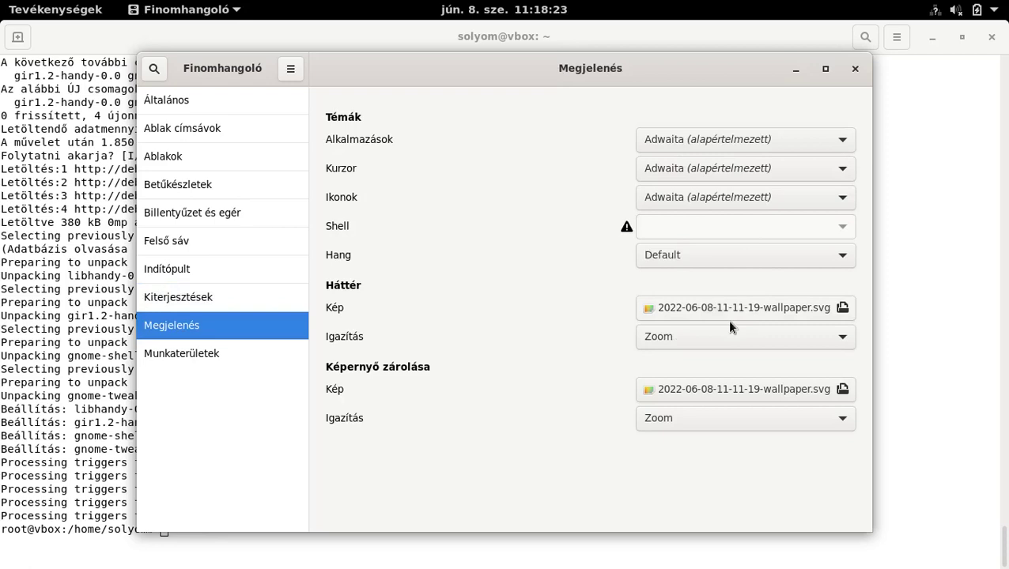
{"action": "left_click", "coordinate": [705, 312]}
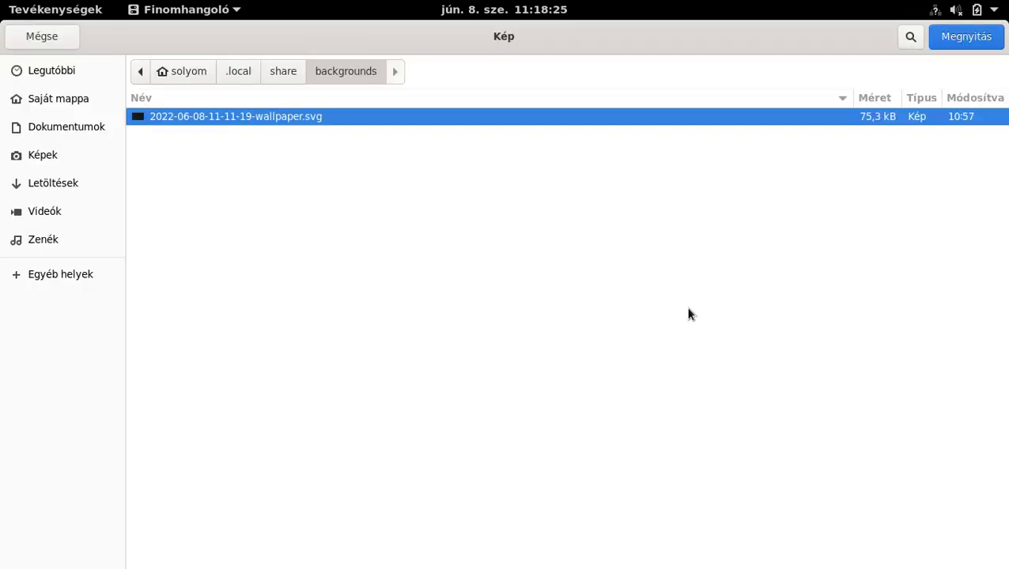
{"action": "left_click", "coordinate": [76, 153]}
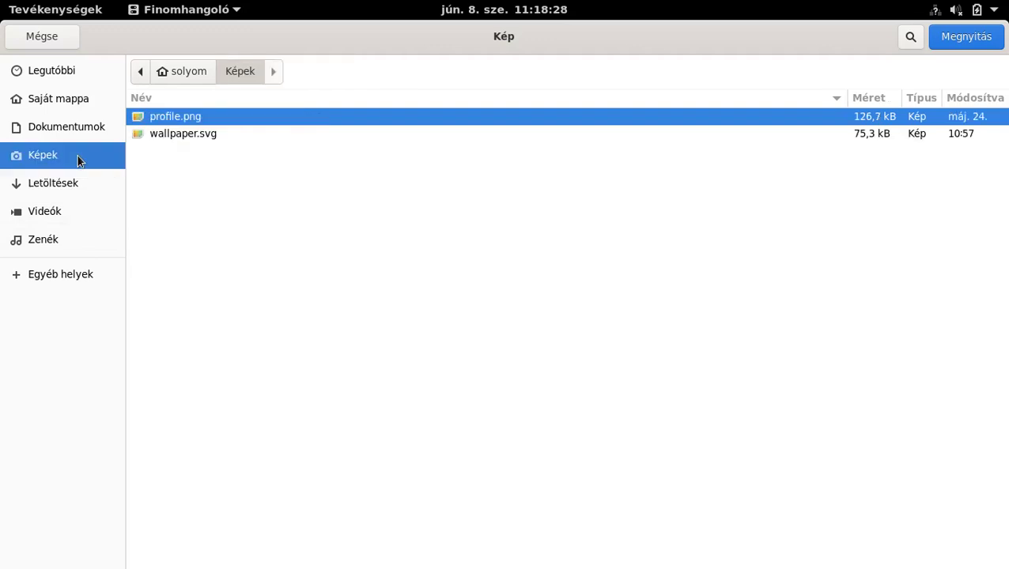
{"action": "double_click", "coordinate": [174, 135]}
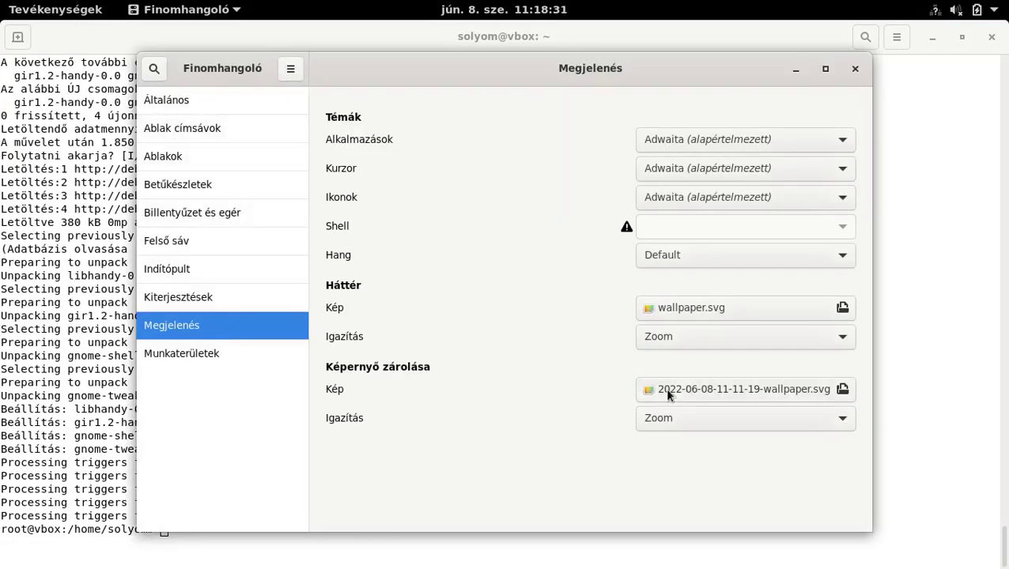
Set the lock screen image to wallpaper.svg from the Képek folder, and keep the background alignment at Zoom
{"action": "left_click", "coordinate": [665, 389]}
{"action": "left_click", "coordinate": [45, 155]}
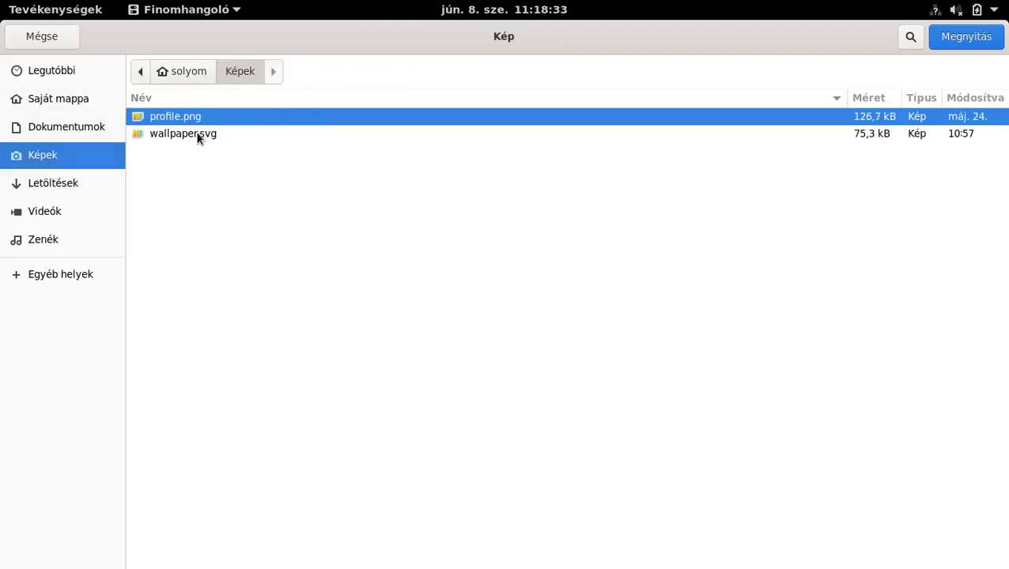
{"action": "left_click", "coordinate": [198, 135]}
{"action": "double_click", "coordinate": [198, 135]}
{"action": "left_click", "coordinate": [722, 340]}
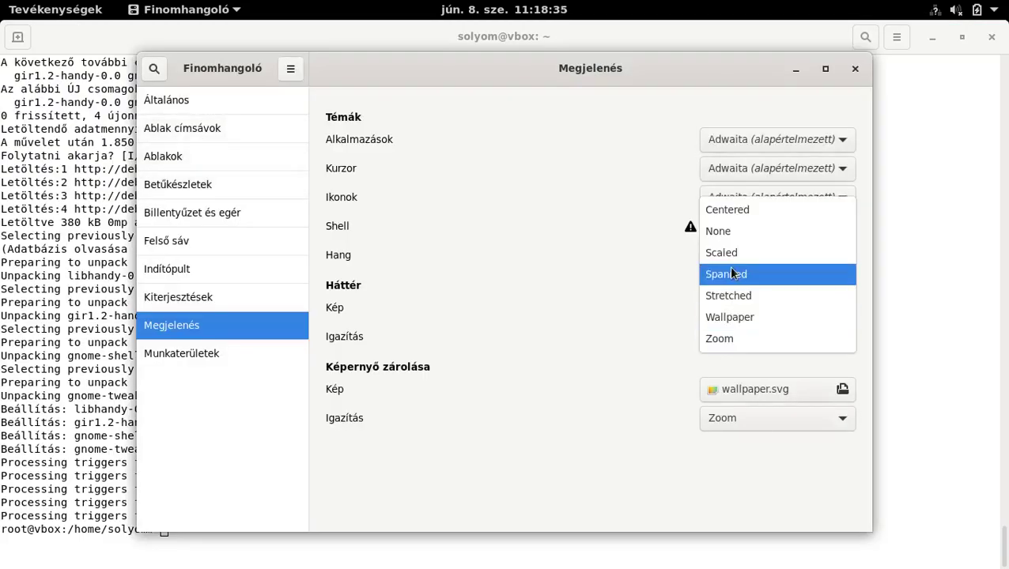
{"action": "left_click", "coordinate": [633, 358]}
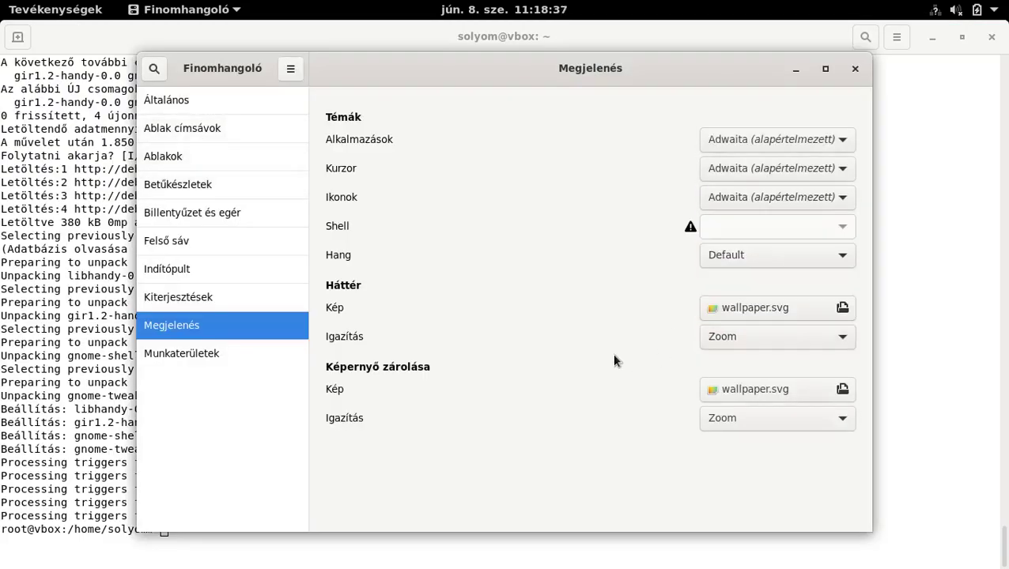
Switch to Statikus munkaterületek with the number of workspaces set to 1, and close Finomhangoló
{"action": "left_click", "coordinate": [197, 355]}
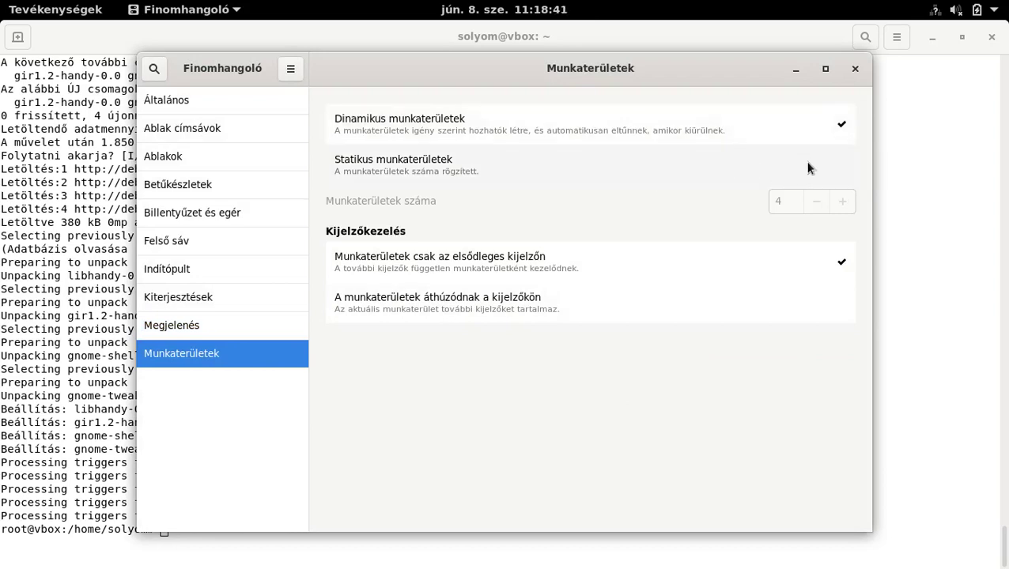
{"action": "left_click", "coordinate": [815, 169]}
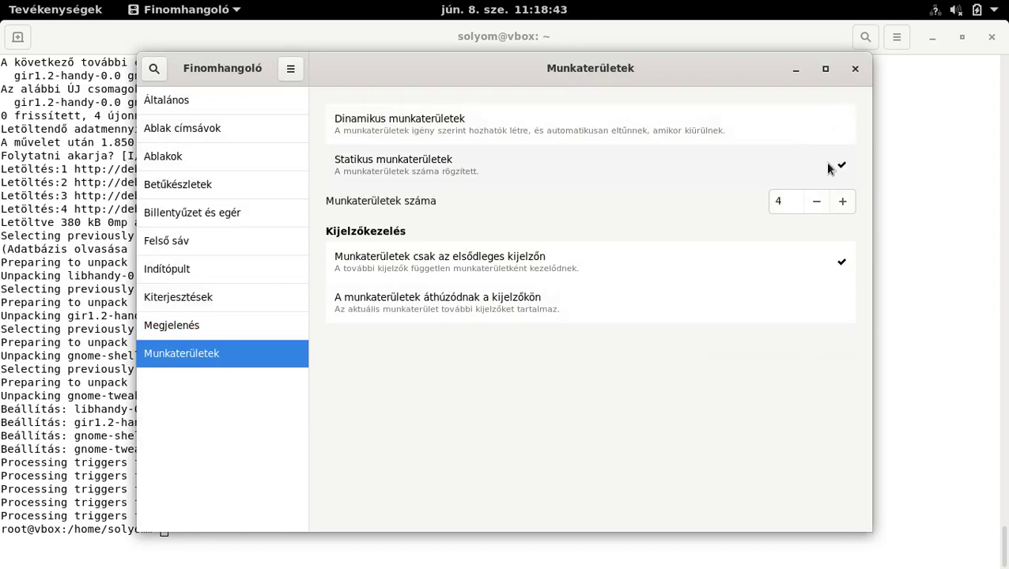
{"action": "left_click", "coordinate": [816, 203]}
{"action": "left_click", "coordinate": [816, 203]}
{"action": "left_click", "coordinate": [815, 204]}
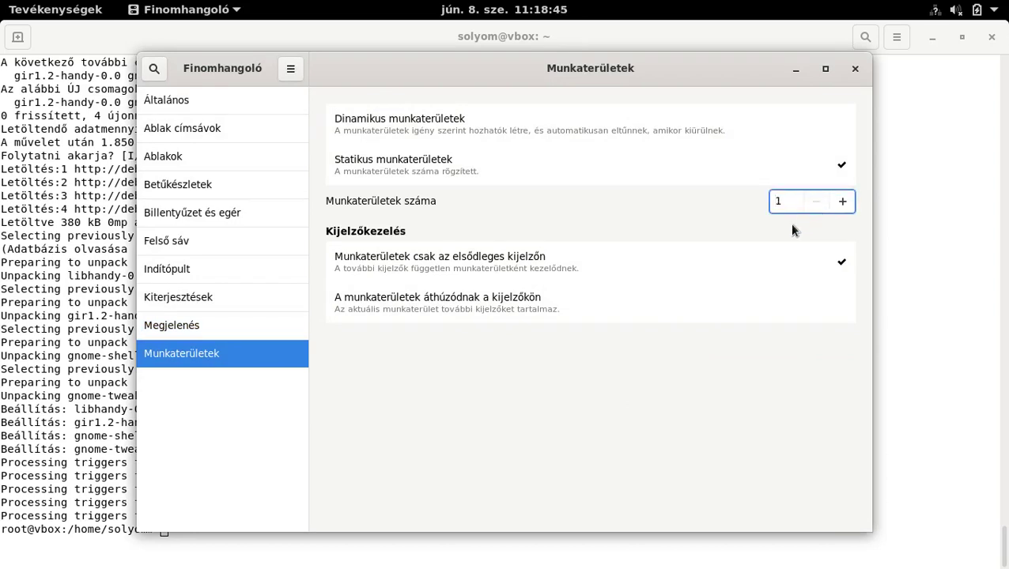
{"action": "left_click", "coordinate": [855, 70]}
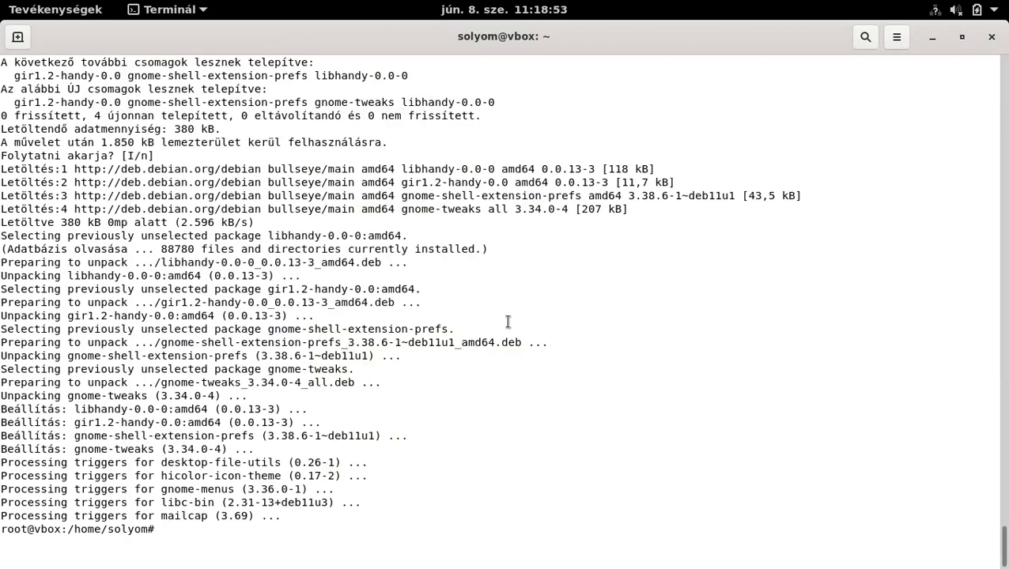
Reopen Finomhangoló to check the Munkaterületek settings, and close it again
{"action": "left_click", "coordinate": [85, 14]}
{"action": "left_click", "coordinate": [22, 428]}
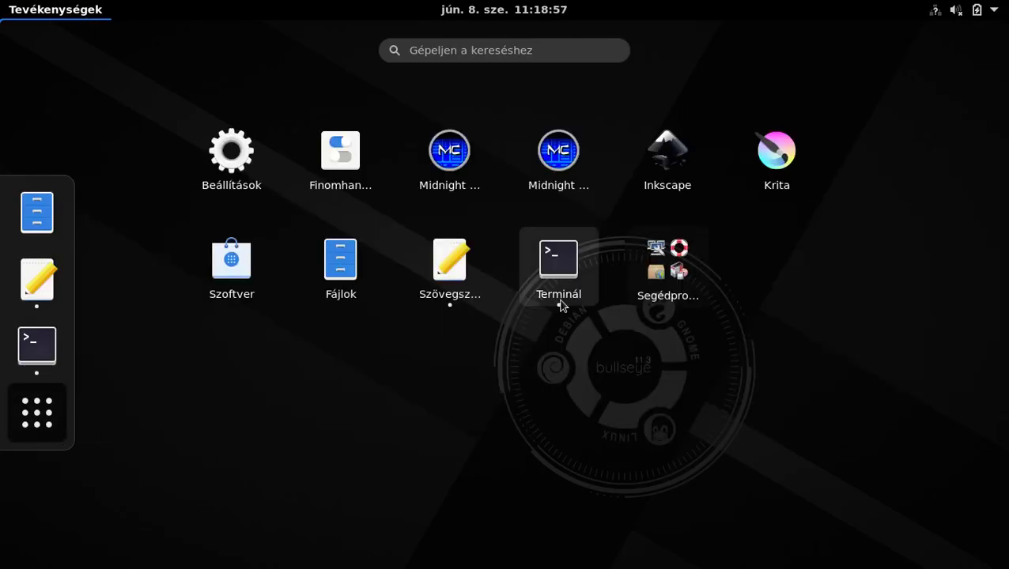
{"action": "left_click", "coordinate": [365, 154]}
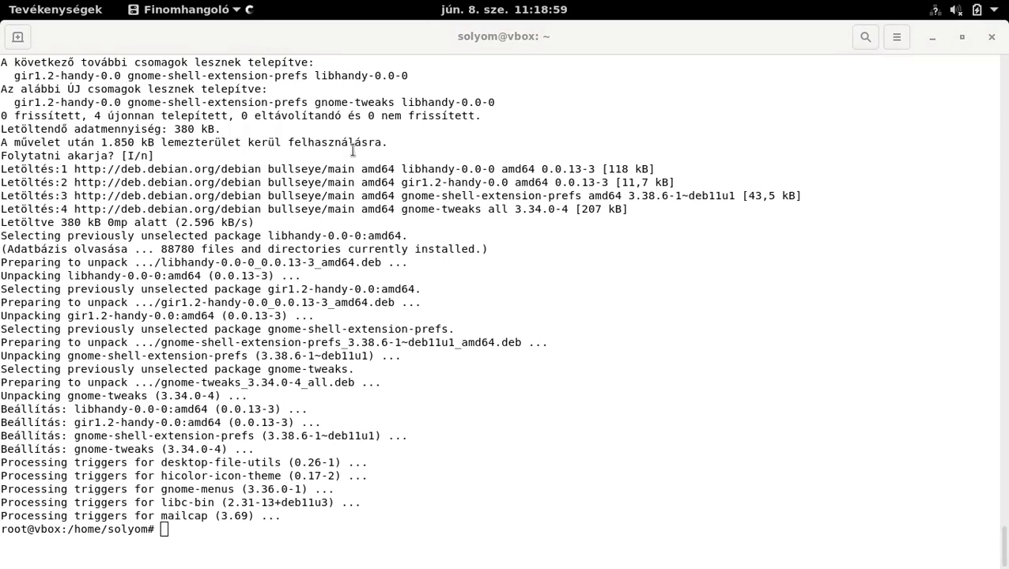
{"action": "left_click", "coordinate": [189, 354]}
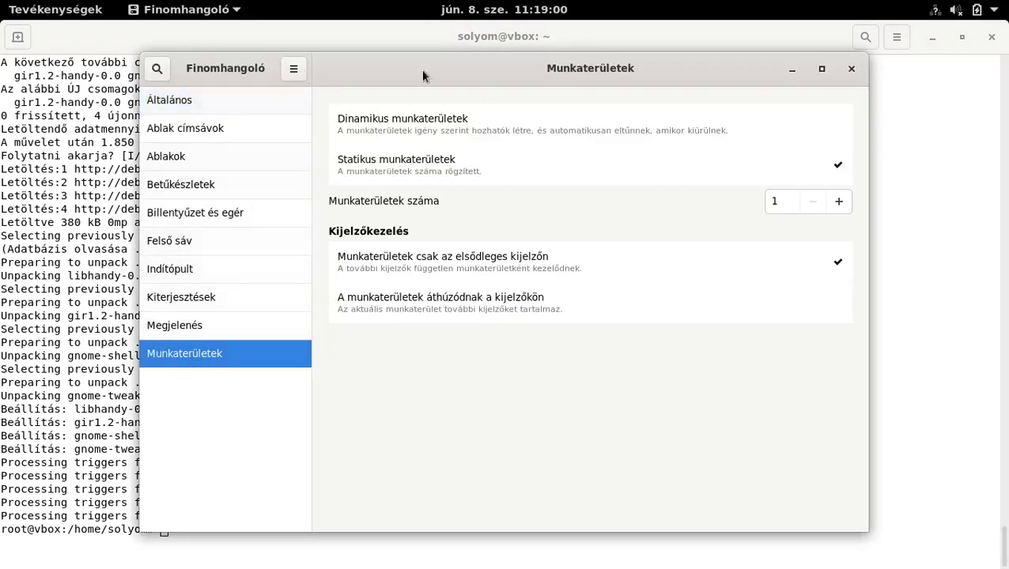
{"action": "left_click", "coordinate": [851, 69]}
Minimize the terminal and text editor windows, and show the full application grid
{"action": "left_click", "coordinate": [932, 37]}
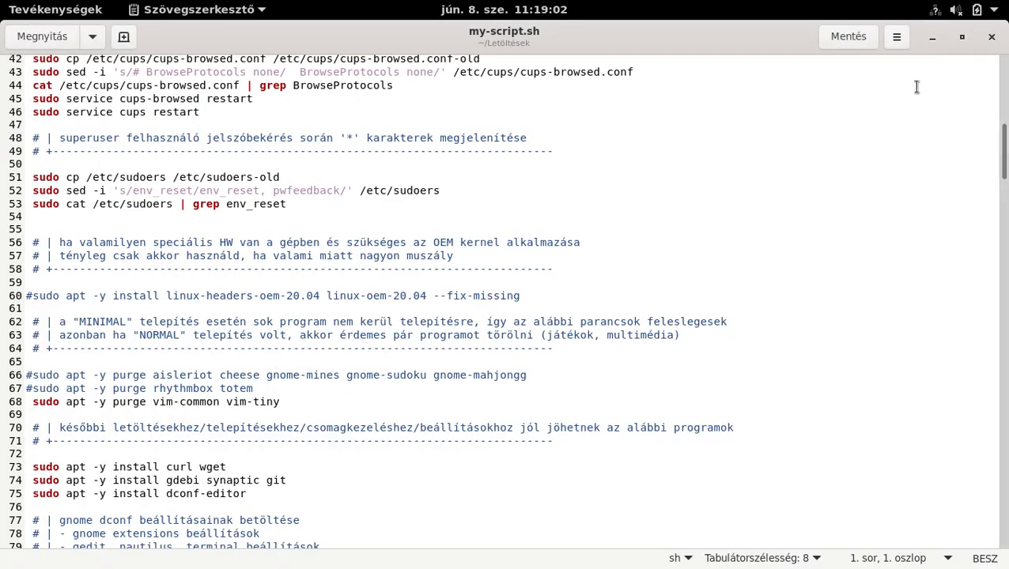
{"action": "left_click", "coordinate": [930, 38]}
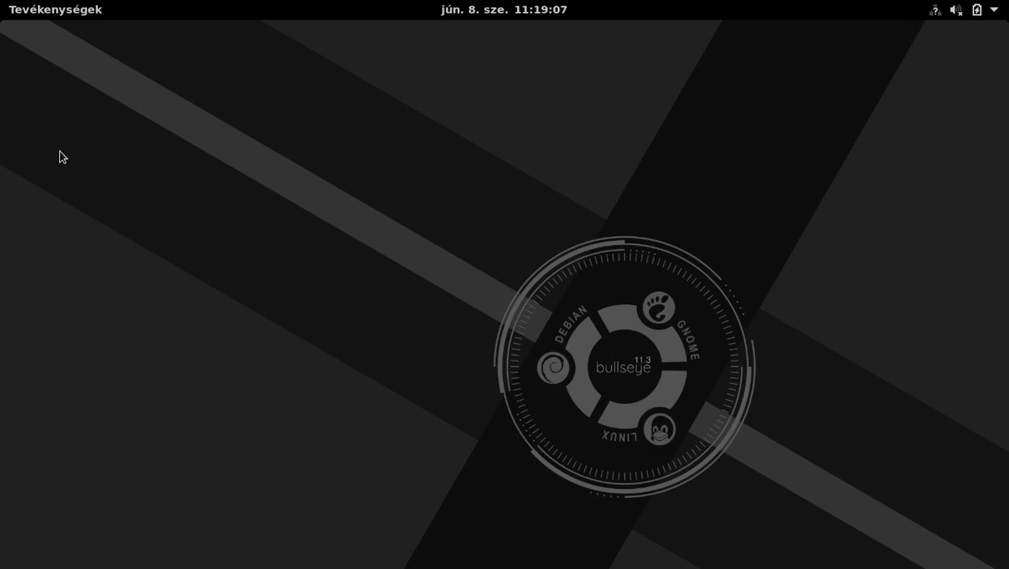
{"action": "left_click", "coordinate": [57, 12]}
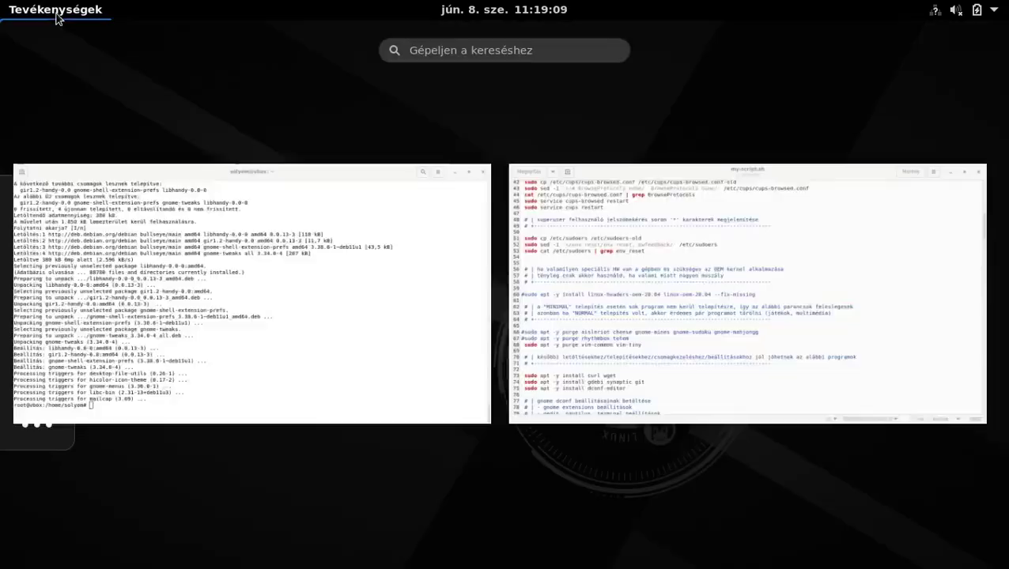
{"action": "left_click", "coordinate": [37, 427]}
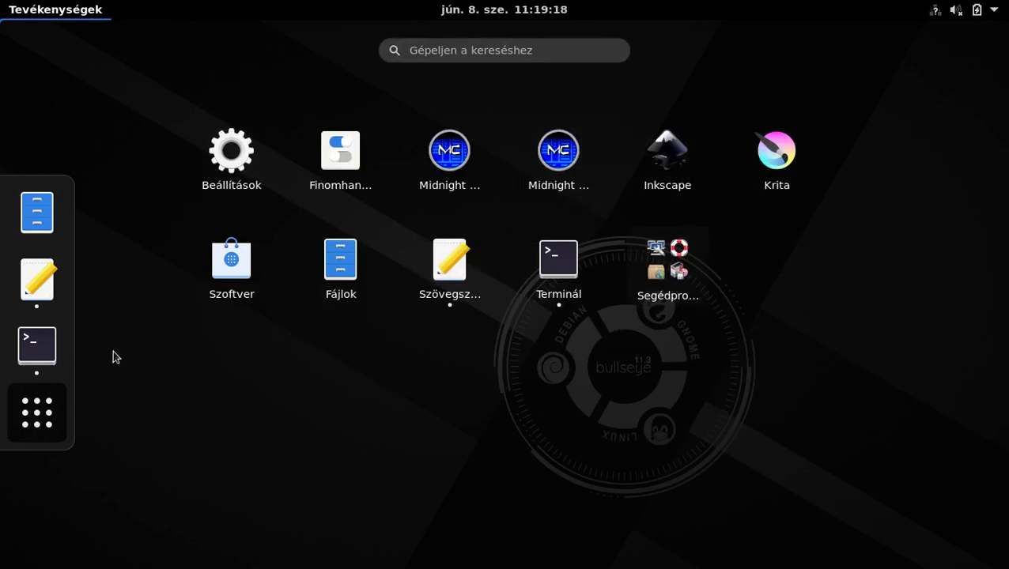
Switch to the terminal and install the package with "apt install gnome-shell-extensions", accepting the installation
{"action": "left_click", "coordinate": [35, 355]}
{"action": "key", "text": "Return"}
{"action": "key", "text": "Return"}
{"action": "key", "text": "Return"}
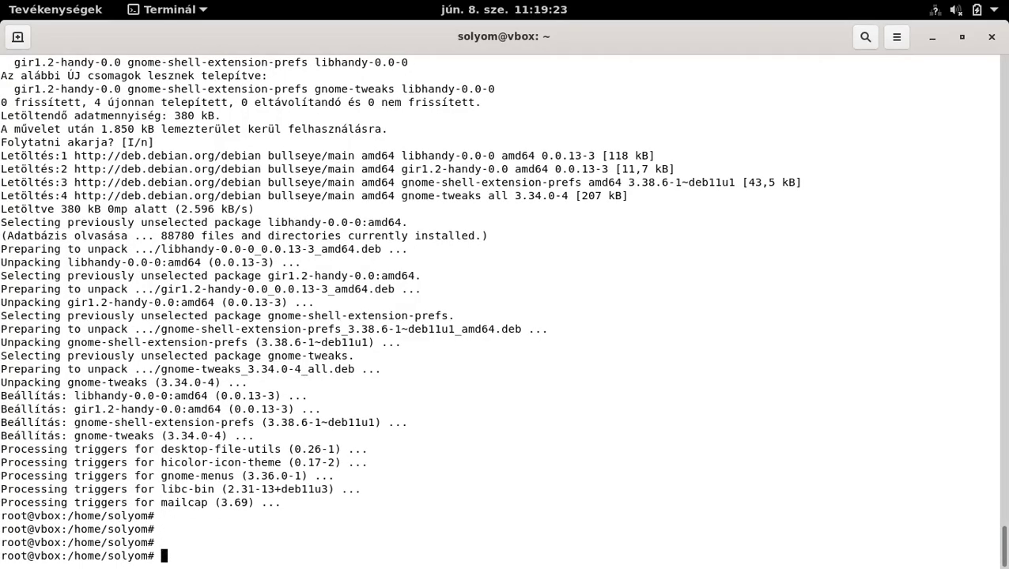
{"action": "type", "text": "apt install gnome."}
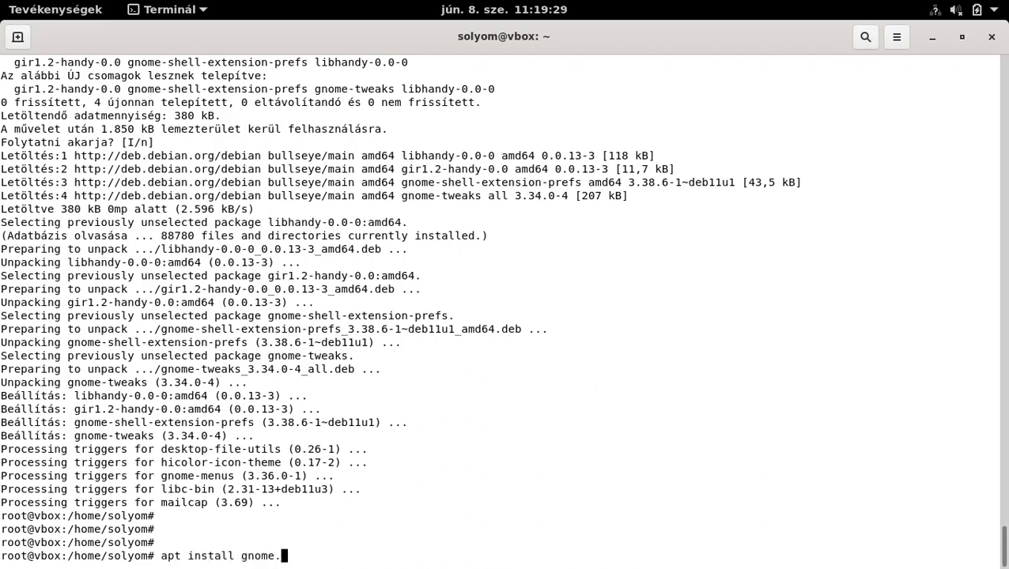
{"action": "key", "text": "BackSpace"}
{"action": "type", "text": "-shell-extensions"}
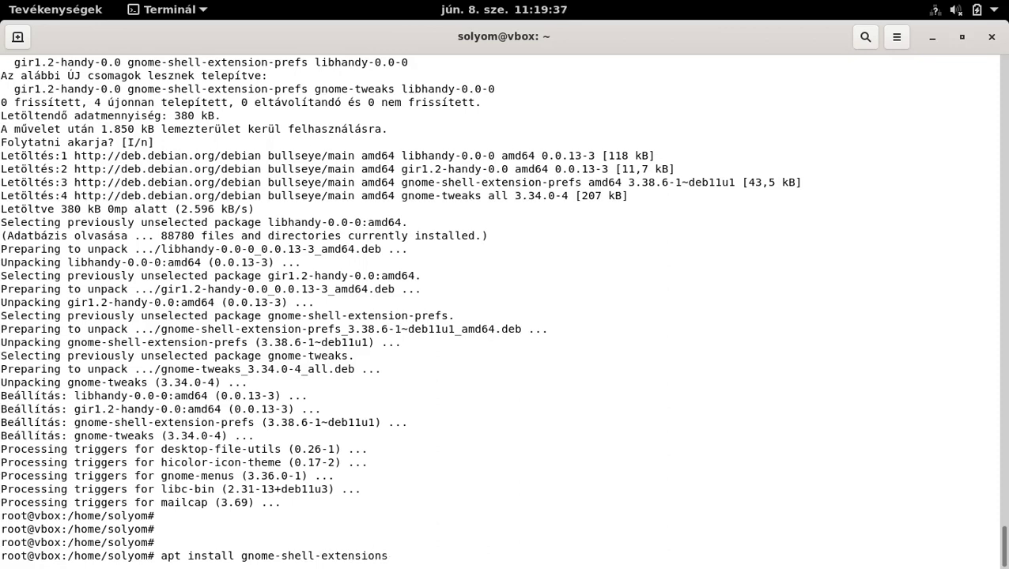
{"action": "key", "text": "Return"}
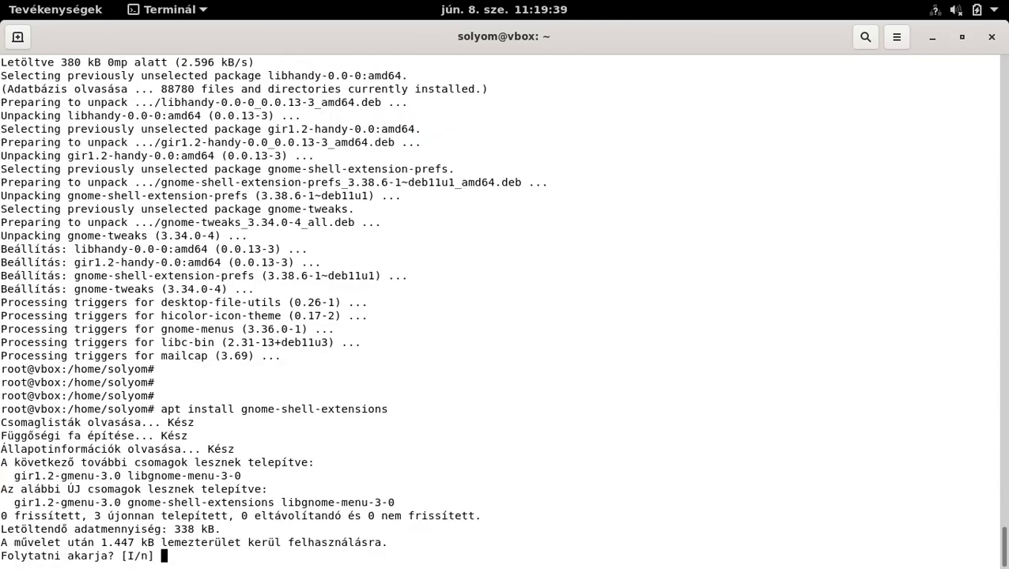
{"action": "key", "text": "Return"}
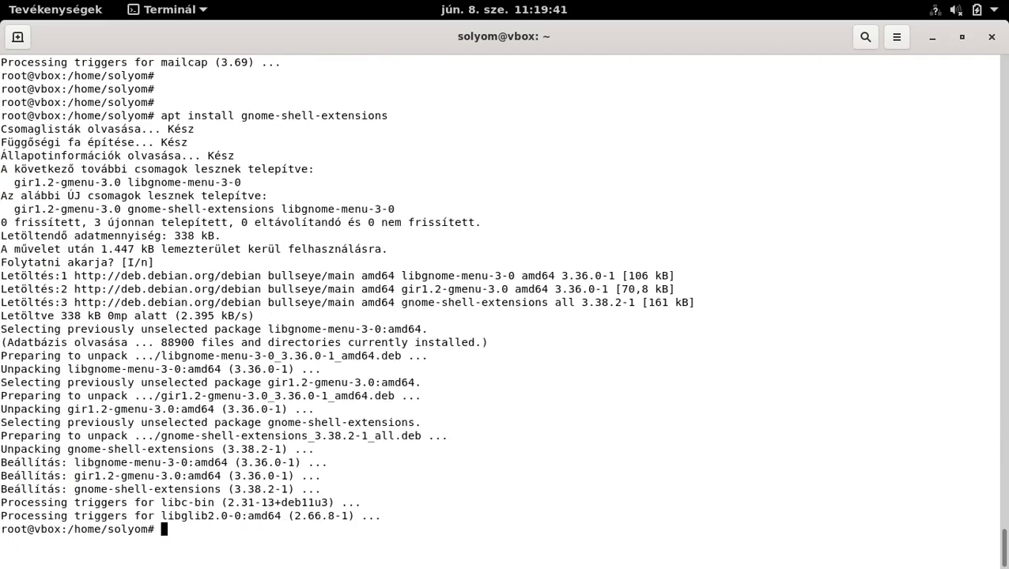
Clear the terminal output with the clear command and minimize the terminal window
{"action": "type", "text": "exit"}
{"action": "key", "text": "BackSpace"}
{"action": "key", "text": "BackSpace"}
{"action": "key", "text": "BackSpace"}
{"action": "type", "text": "clear"}
{"action": "key", "text": "Return"}
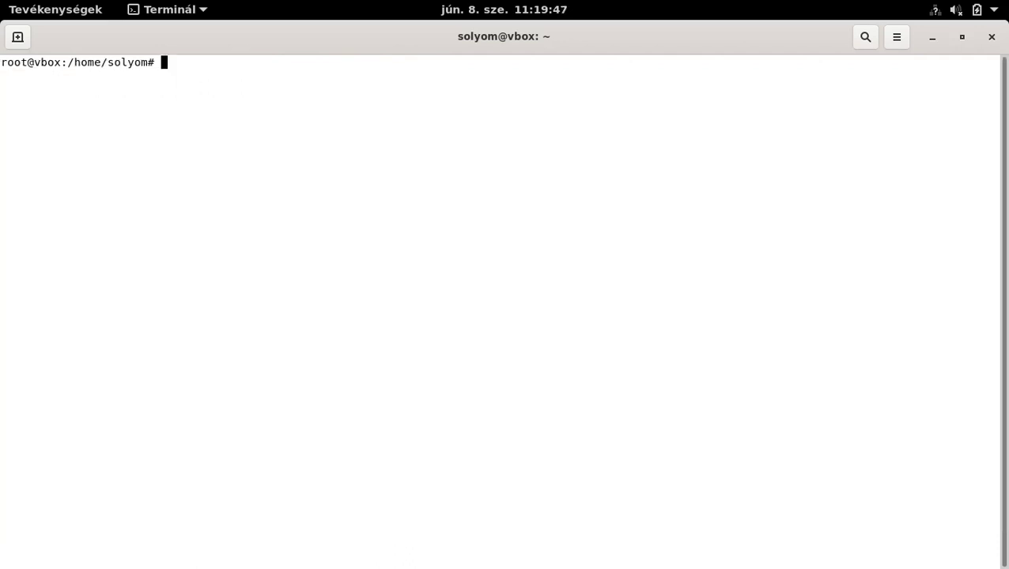
{"action": "left_click", "coordinate": [933, 37]}
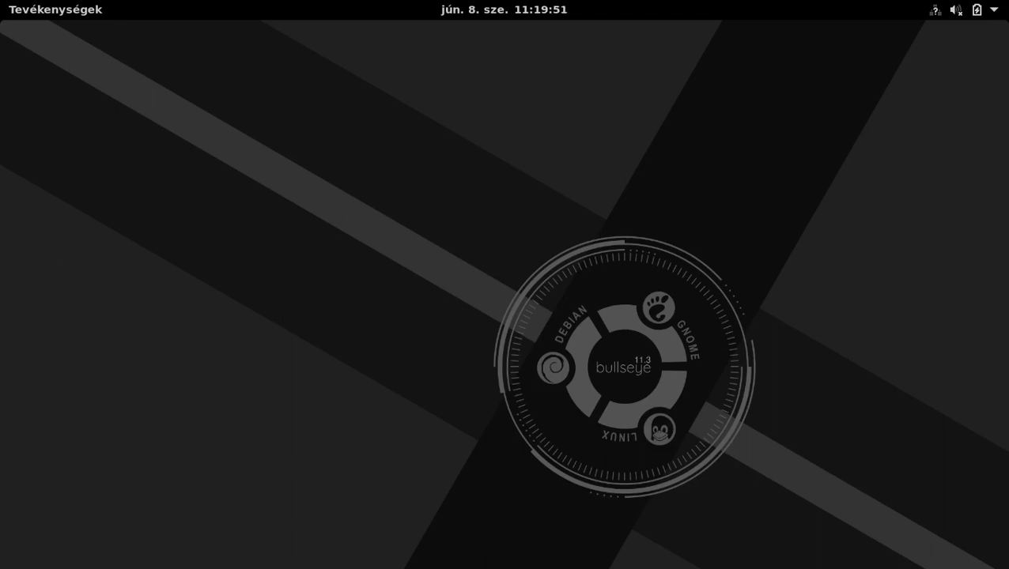
Move the Kiterjesztések launcher out of the Segédprogramok folder into the application grid
{"action": "left_click", "coordinate": [23, 18]}
{"action": "left_click", "coordinate": [47, 415]}
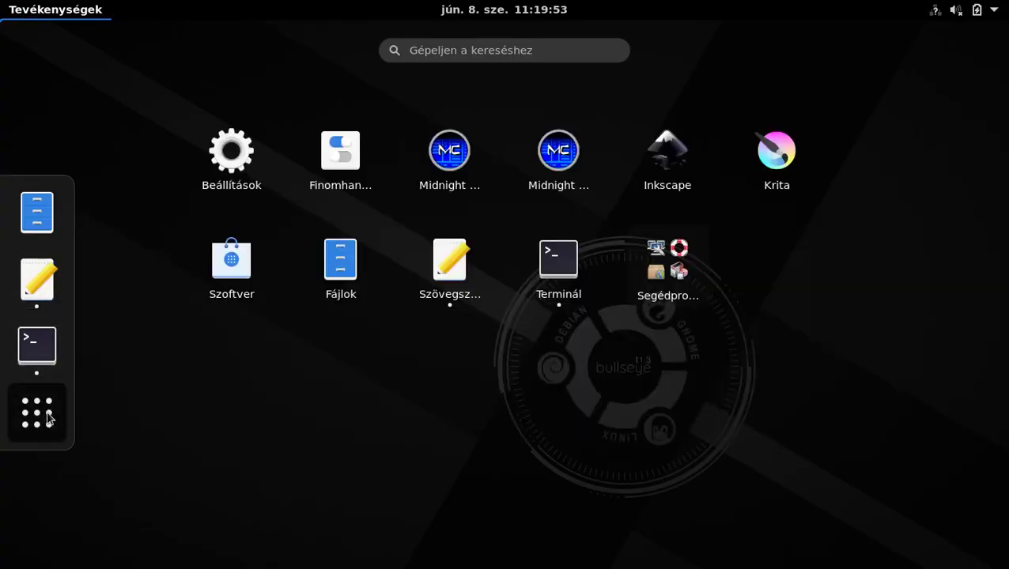
{"action": "left_click", "coordinate": [670, 268]}
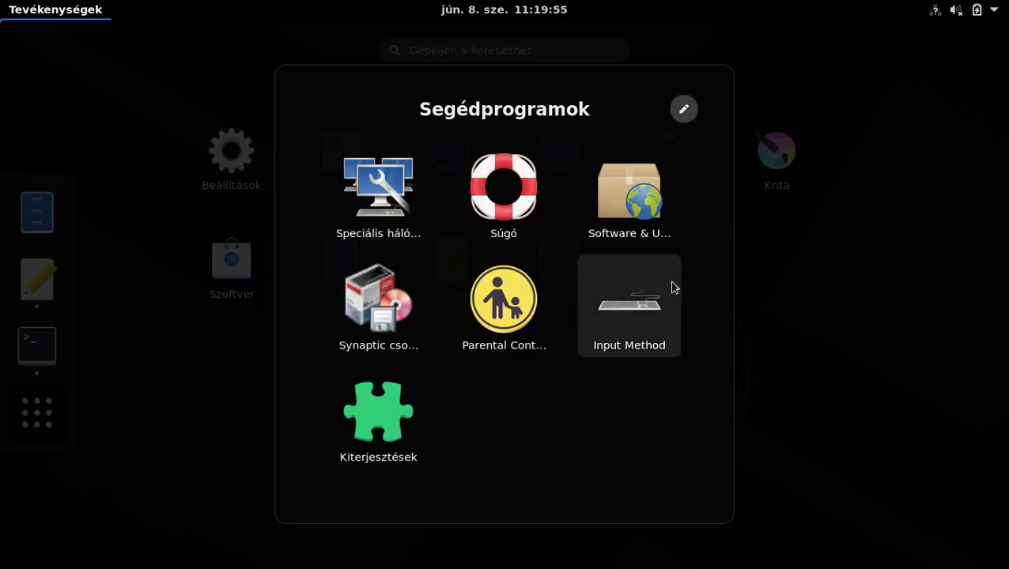
{"action": "left_click_drag", "start_coordinate": [372, 412], "coordinate": [641, 284]}
Launch Kiterjesztések and open its link to the extensions.gnome.org website
{"action": "left_click", "coordinate": [653, 274]}
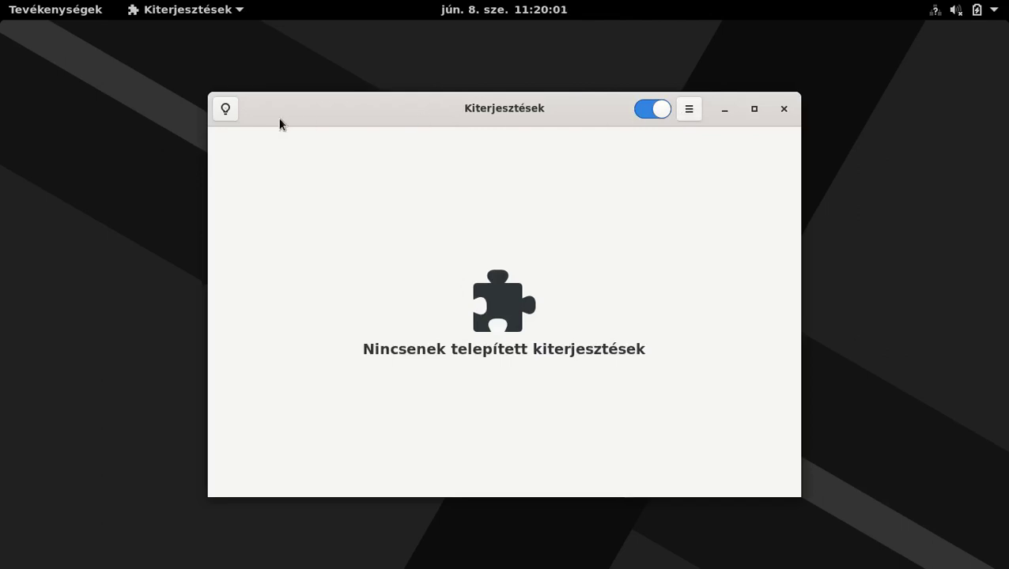
{"action": "left_click", "coordinate": [223, 117]}
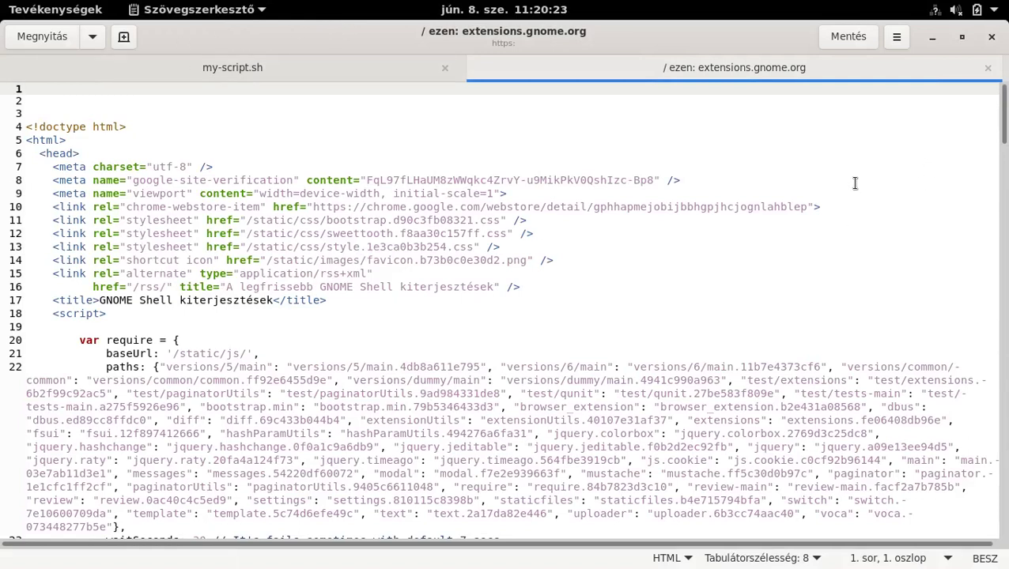
Glance through the extensions.gnome.org page source, then close the text editor and the Kiterjesztések window
{"action": "left_click", "coordinate": [189, 288]}
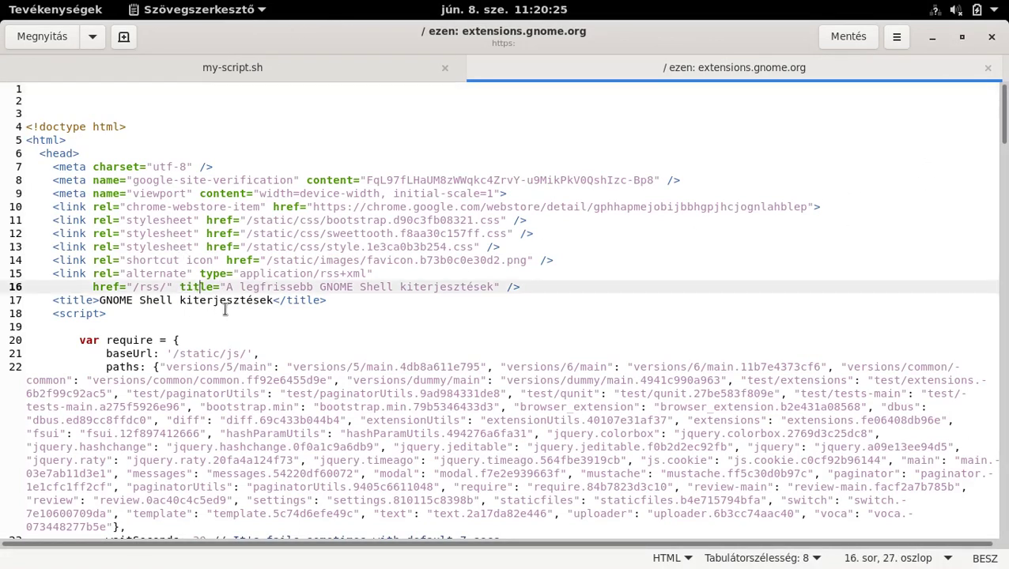
{"action": "left_click_drag", "start_coordinate": [1004, 130], "coordinate": [1004, 202]}
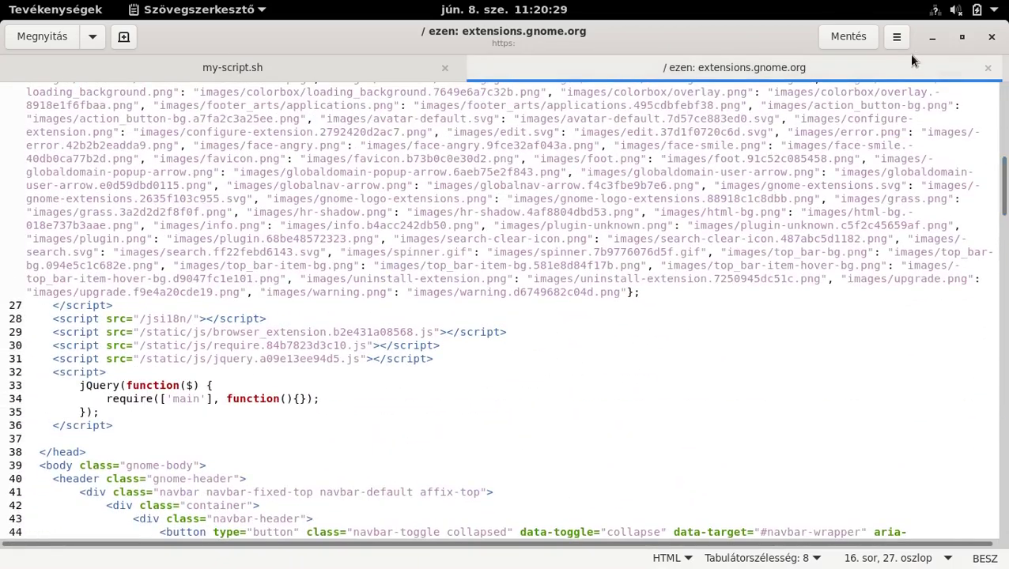
{"action": "left_click", "coordinate": [991, 36]}
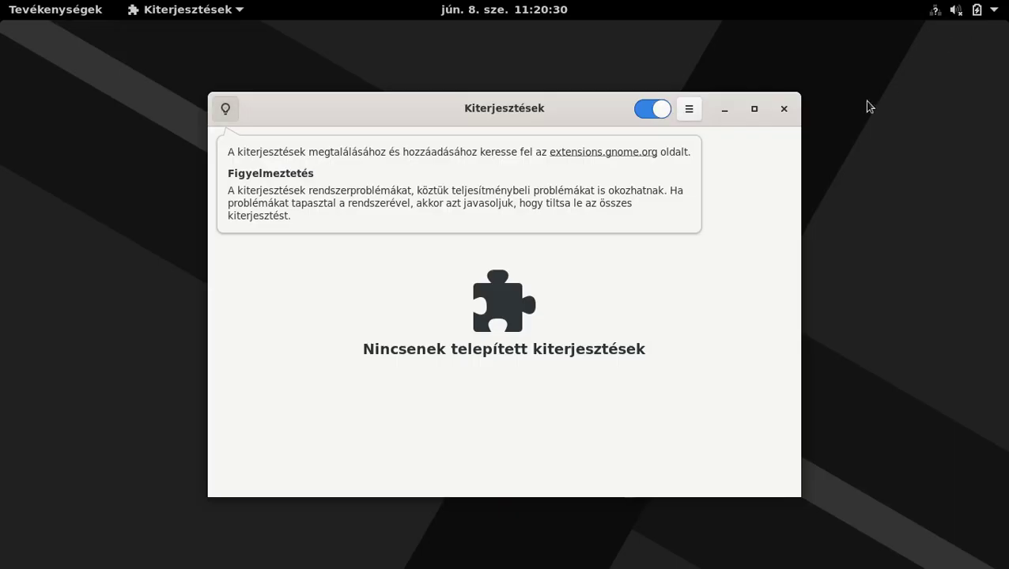
{"action": "left_click", "coordinate": [784, 110]}
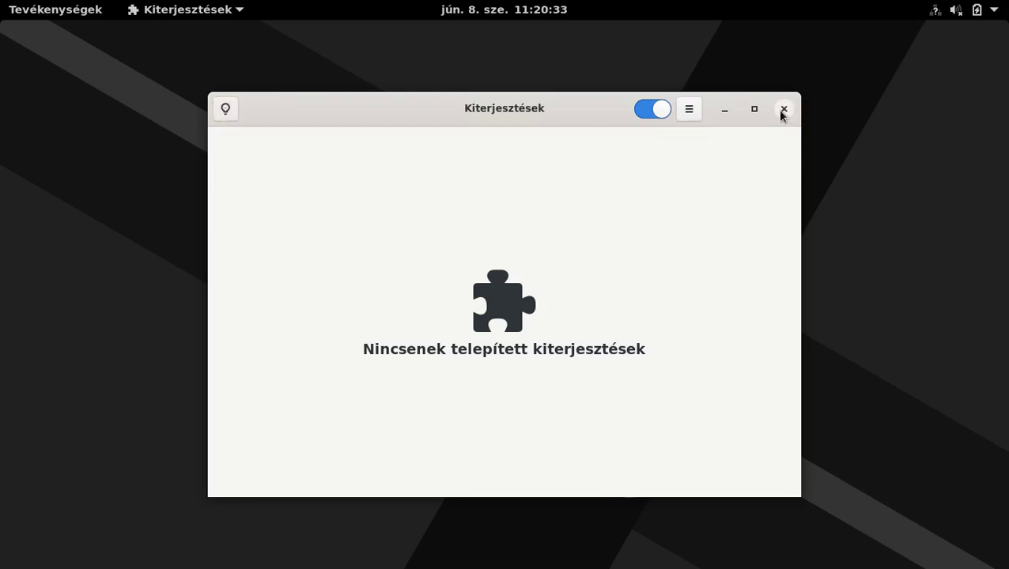
{"action": "left_click", "coordinate": [783, 110]}
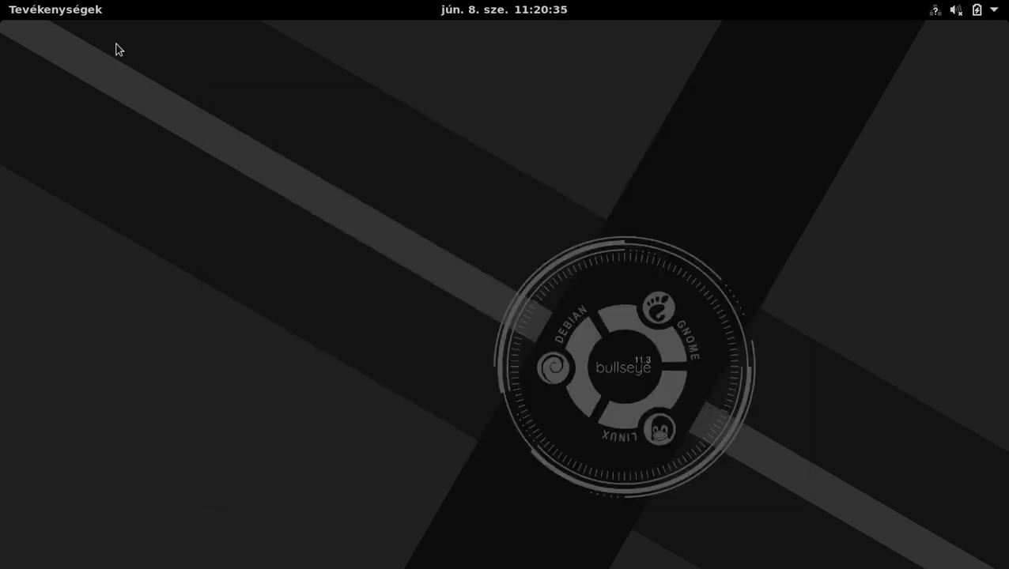
Launch Szoftver from the application grid and maximize its window
{"action": "left_click", "coordinate": [45, 11]}
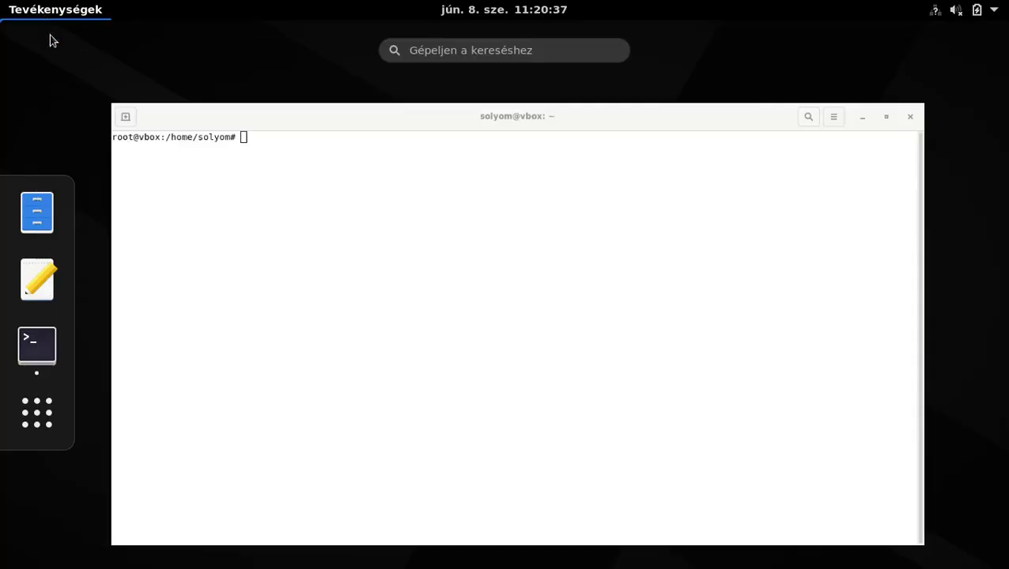
{"action": "left_click", "coordinate": [36, 412]}
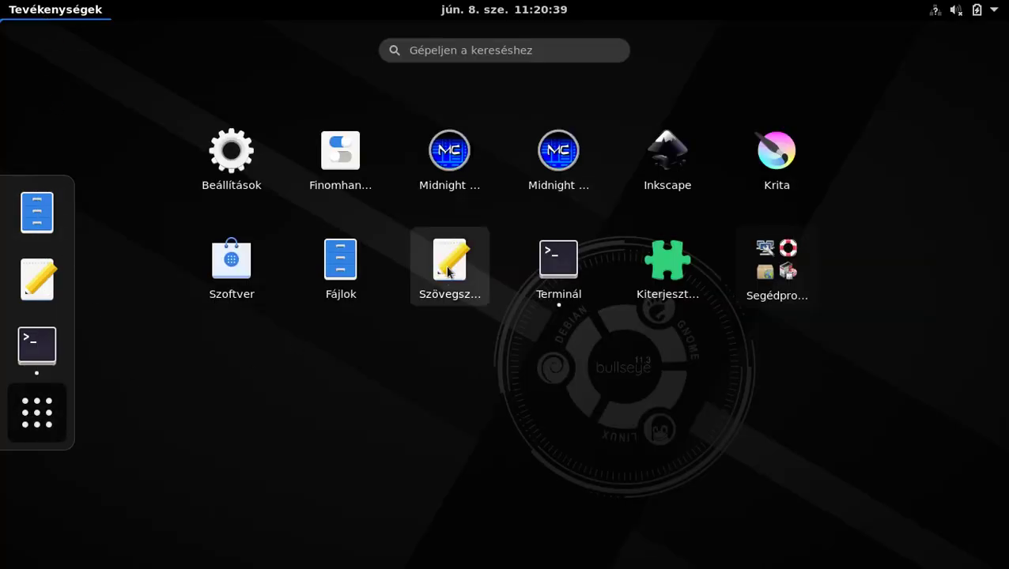
{"action": "left_click", "coordinate": [213, 273]}
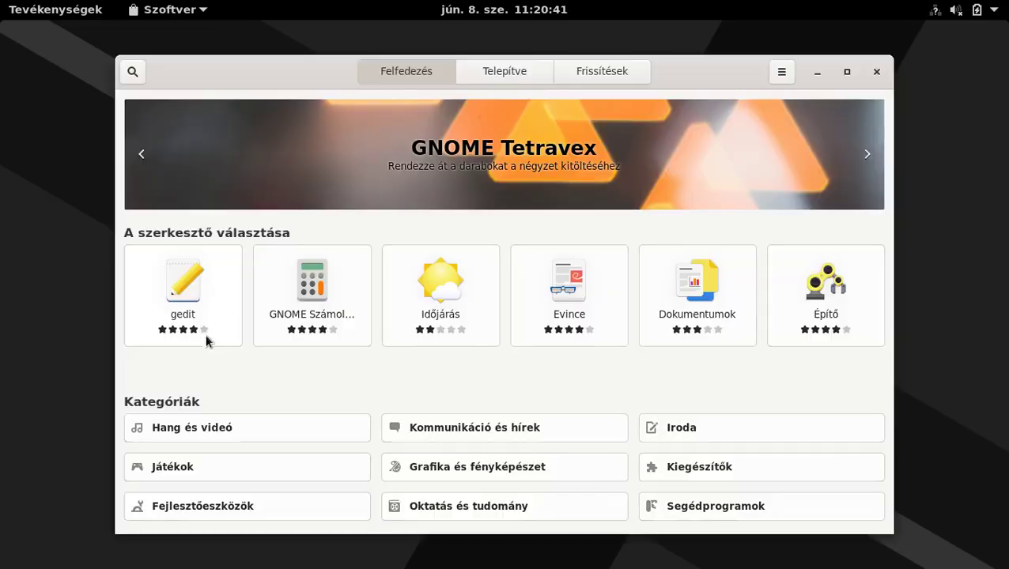
{"action": "left_click", "coordinate": [847, 72]}
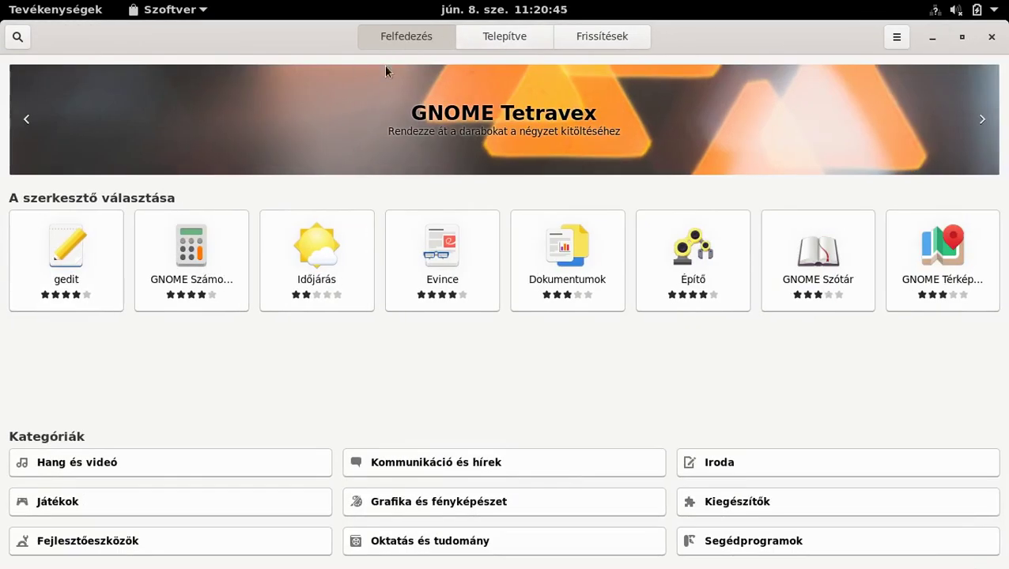
Search the software catalogue for "fire", look through the matching applications and close Szoftver
{"action": "left_click", "coordinate": [18, 36]}
{"action": "type", "text": "fir"}
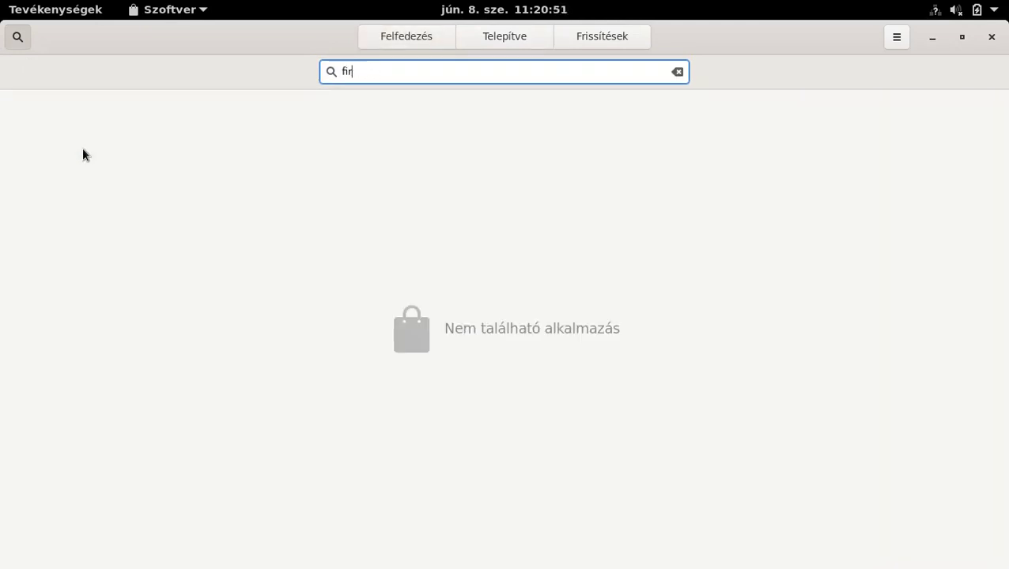
{"action": "type", "text": "reffox"}
{"action": "key", "text": "BackSpace"}
{"action": "key", "text": "BackSpace"}
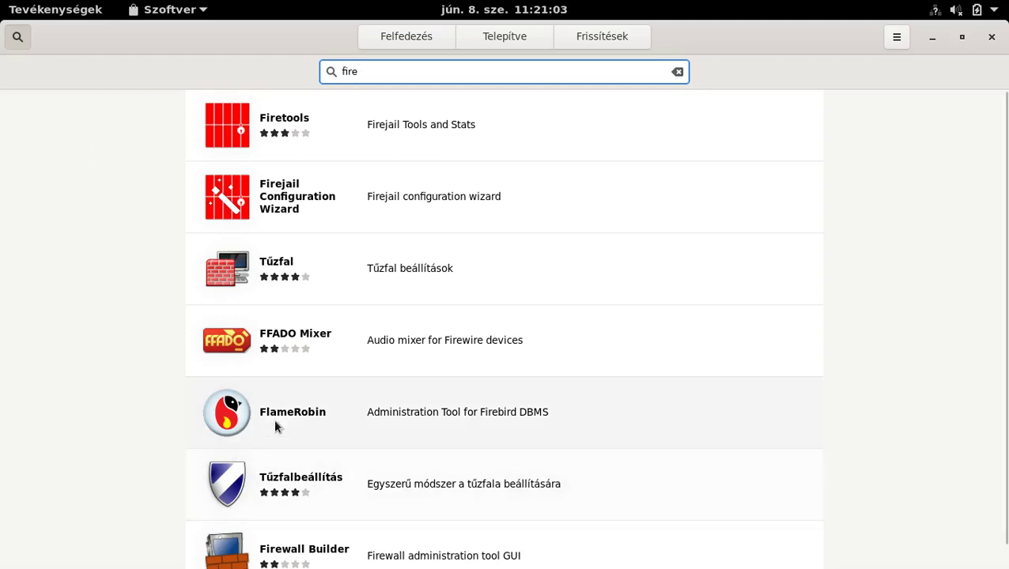
{"action": "scroll", "coordinate": [406, 368], "scroll_direction": "down", "scroll_amount": 1}
{"action": "scroll", "coordinate": [407, 373], "scroll_direction": "up", "scroll_amount": 1}
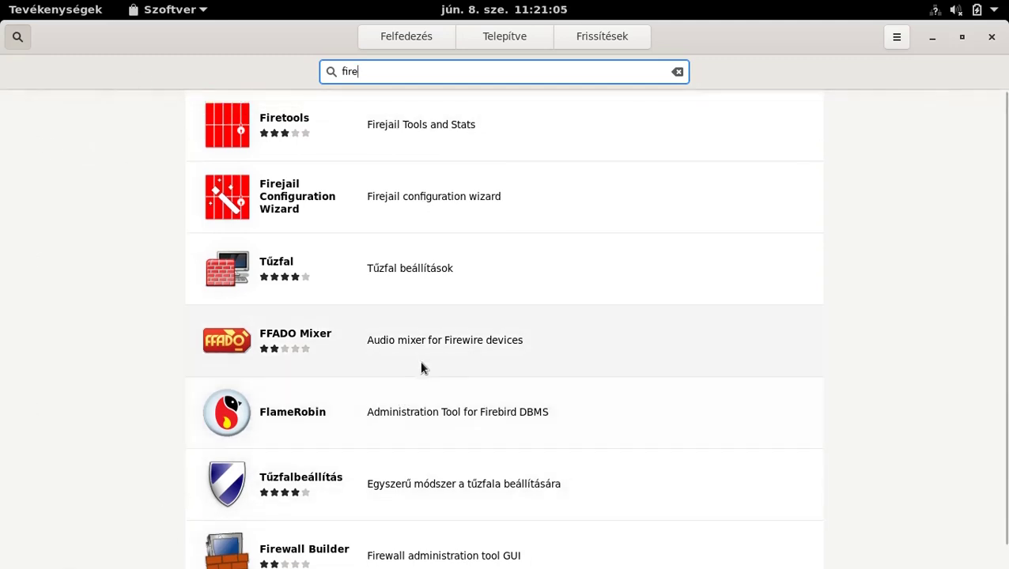
{"action": "left_click", "coordinate": [991, 36]}
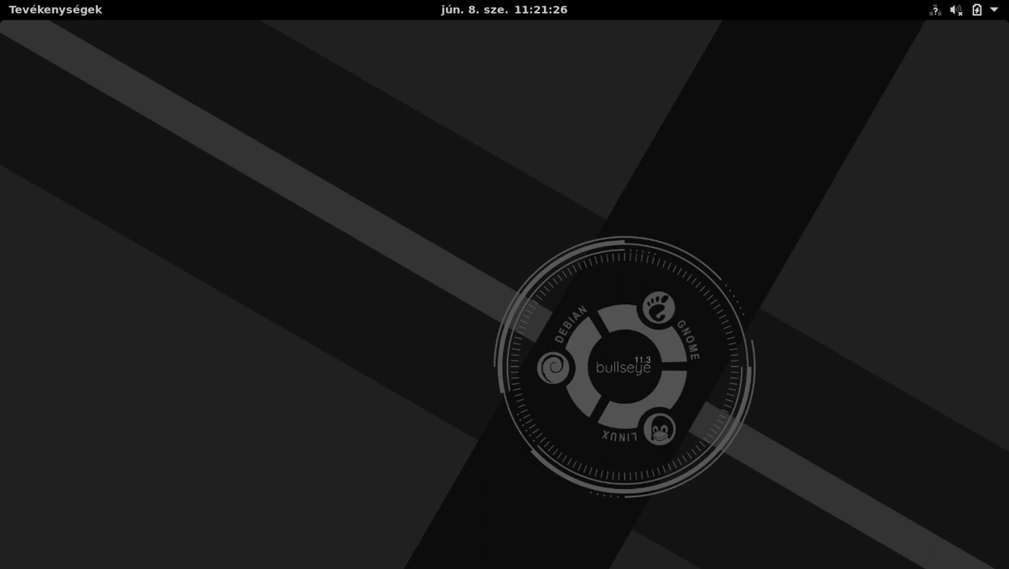
Launch the text editor and open the recent file my-script.sh
{"action": "left_click", "coordinate": [45, 10]}
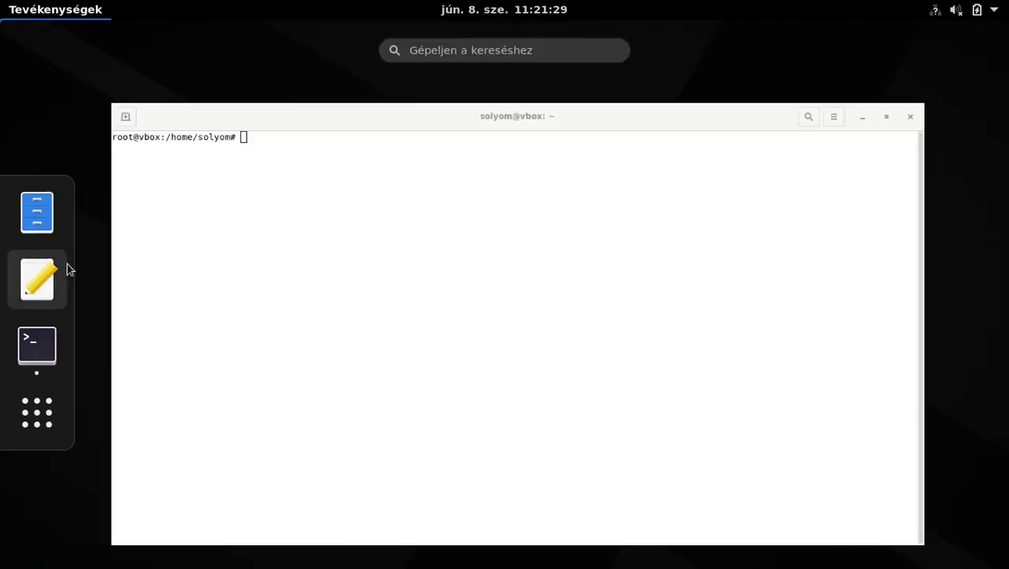
{"action": "left_click", "coordinate": [24, 286]}
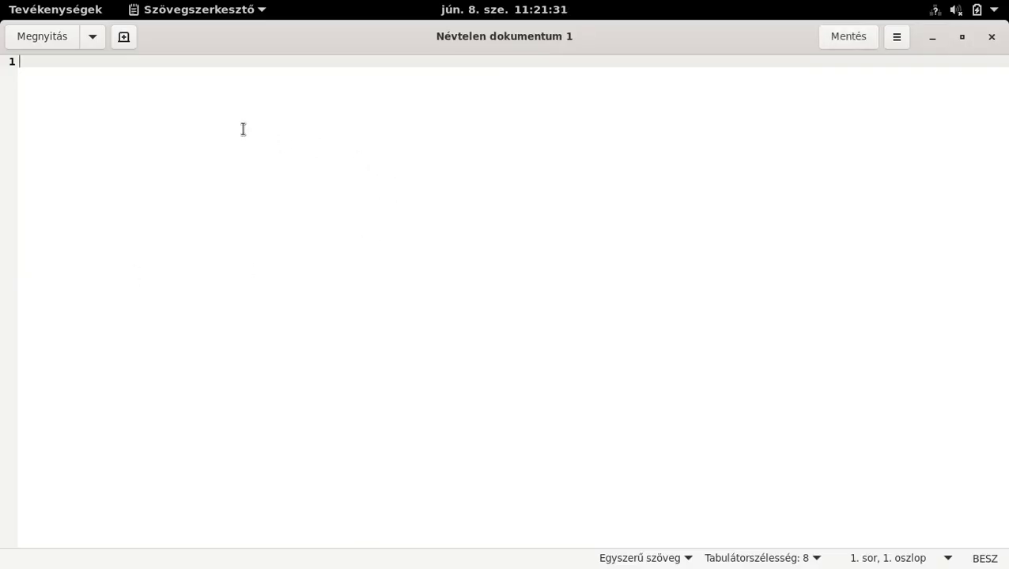
{"action": "left_click", "coordinate": [52, 34]}
{"action": "left_click", "coordinate": [176, 103]}
{"action": "double_click", "coordinate": [176, 103]}
Find the Google Chrome installation section in my-script.sh and select its curl download line
{"action": "scroll", "coordinate": [196, 340], "scroll_direction": "down", "scroll_amount": 2}
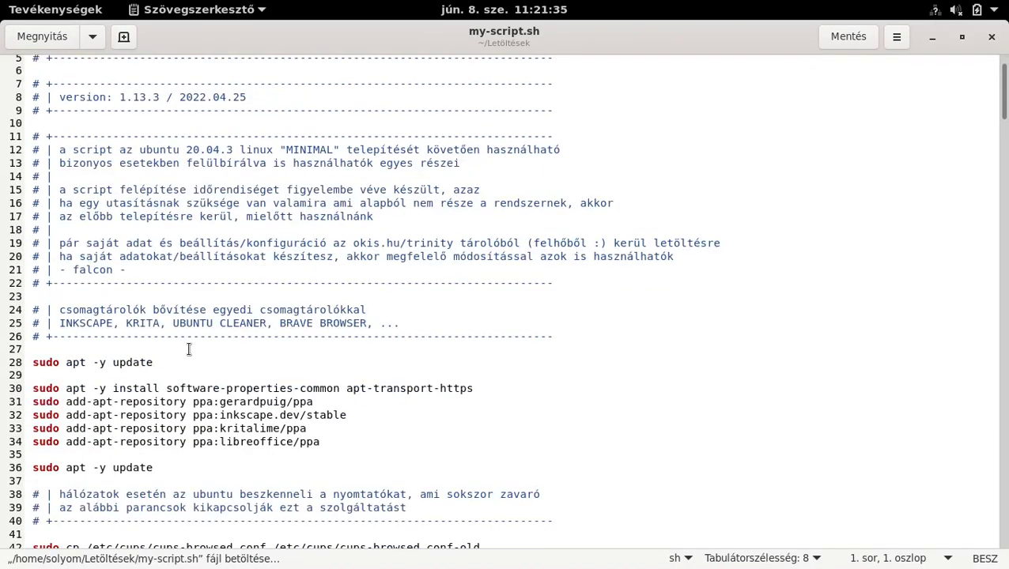
{"action": "key", "text": "Down"}
{"action": "key", "text": "Down"}
{"action": "key", "text": "Down"}
{"action": "key", "text": "Down"}
{"action": "key", "text": "Down"}
{"action": "key", "text": "Down"}
{"action": "key", "text": "Down"}
{"action": "key", "text": "Down"}
{"action": "key", "text": "Down"}
{"action": "key", "text": "Down"}
{"action": "key", "text": "Down"}
{"action": "key", "text": "Down"}
{"action": "key", "text": "Down"}
{"action": "key", "text": "Down"}
{"action": "key", "text": "Down"}
{"action": "key", "text": "Down"}
{"action": "key", "text": "Down"}
{"action": "key", "text": "Down"}
{"action": "key", "text": "Down"}
{"action": "key", "text": "Down"}
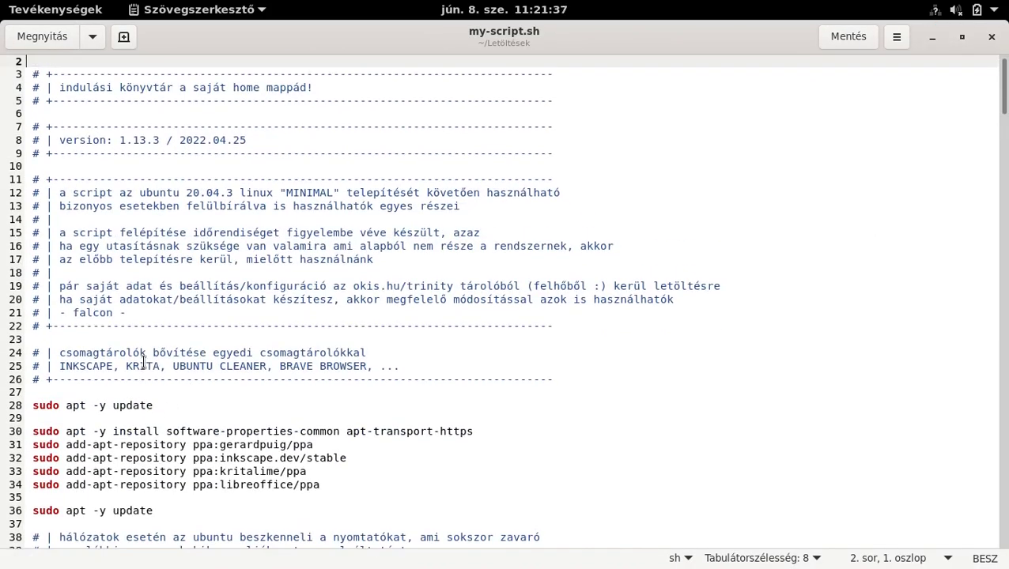
{"action": "key", "text": "Down"}
{"action": "key", "text": "Down"}
{"action": "key", "text": "Down"}
{"action": "key", "text": "Down"}
{"action": "key", "text": "Down"}
{"action": "key", "text": "Down"}
{"action": "key", "text": "Down"}
{"action": "key", "text": "Down"}
{"action": "key", "text": "Down"}
{"action": "key", "text": "Down"}
{"action": "key", "text": "Down"}
{"action": "key", "text": "Down"}
{"action": "key", "text": "Down"}
{"action": "key", "text": "Down"}
{"action": "key", "text": "Down"}
{"action": "key", "text": "Down"}
{"action": "key", "text": "Down"}
{"action": "key", "text": "Down"}
{"action": "key", "text": "Down"}
{"action": "key", "text": "Down"}
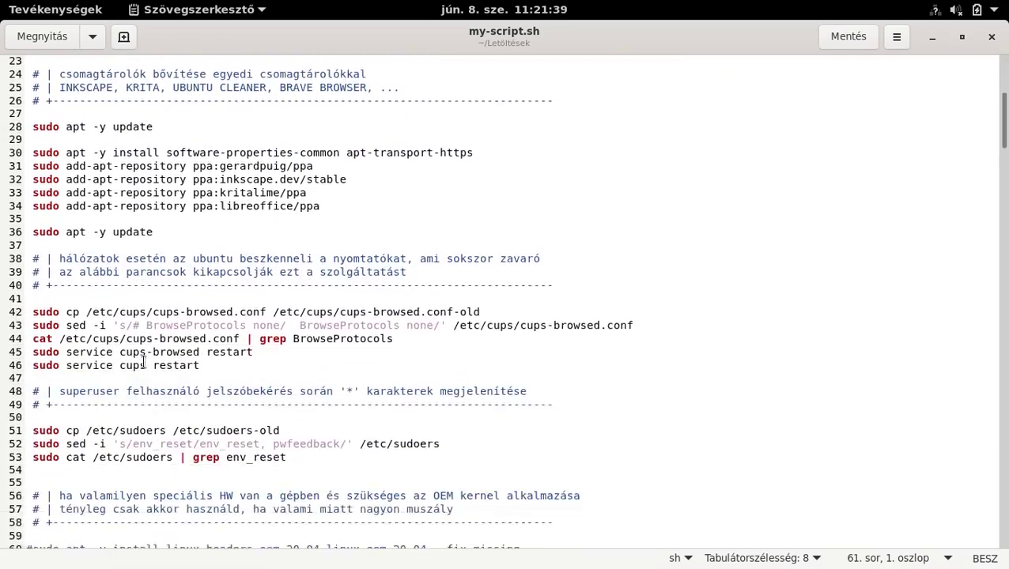
{"action": "key", "text": "Down"}
{"action": "key", "text": "Down"}
{"action": "key", "text": "Down"}
{"action": "key", "text": "Down"}
{"action": "key", "text": "Down"}
{"action": "key", "text": "Down"}
{"action": "key", "text": "Down"}
{"action": "key", "text": "Down"}
{"action": "key", "text": "Down"}
{"action": "key", "text": "Down"}
{"action": "key", "text": "Down"}
{"action": "key", "text": "Down"}
{"action": "key", "text": "Down"}
{"action": "key", "text": "Down"}
{"action": "key", "text": "Down"}
{"action": "key", "text": "Down"}
{"action": "key", "text": "Down"}
{"action": "key", "text": "Down"}
{"action": "key", "text": "Down"}
{"action": "key", "text": "Down"}
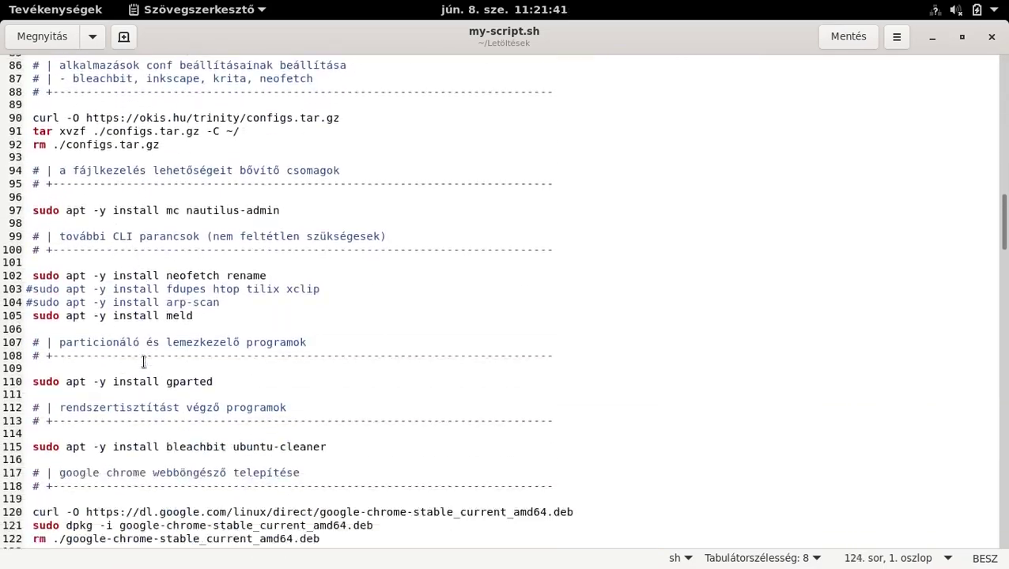
{"action": "key", "text": "Up"}
{"action": "key", "text": "Up"}
{"action": "key", "text": "Up"}
{"action": "key", "text": "Up"}
{"action": "key", "text": "Up"}
{"action": "key", "text": "Up"}
{"action": "key", "text": "Up"}
{"action": "key", "text": "Up"}
{"action": "key", "text": "Up"}
{"action": "key", "text": "Up"}
{"action": "key", "text": "Up"}
{"action": "key", "text": "Up"}
{"action": "key", "text": "Up"}
{"action": "key", "text": "Up"}
{"action": "key", "text": "Up"}
{"action": "key", "text": "Up"}
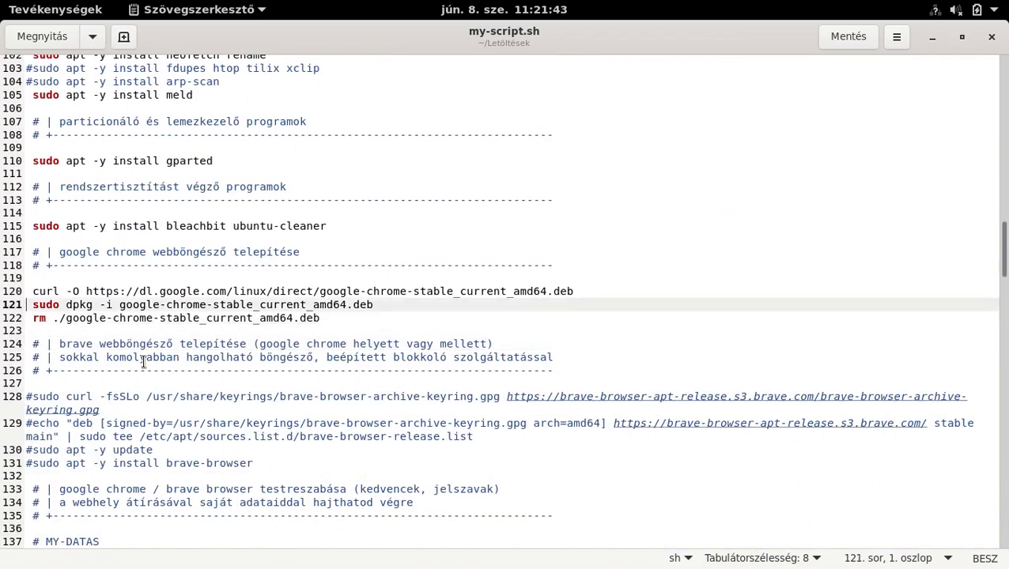
{"action": "key", "text": "Home"}
{"action": "key", "text": "shift+Down"}
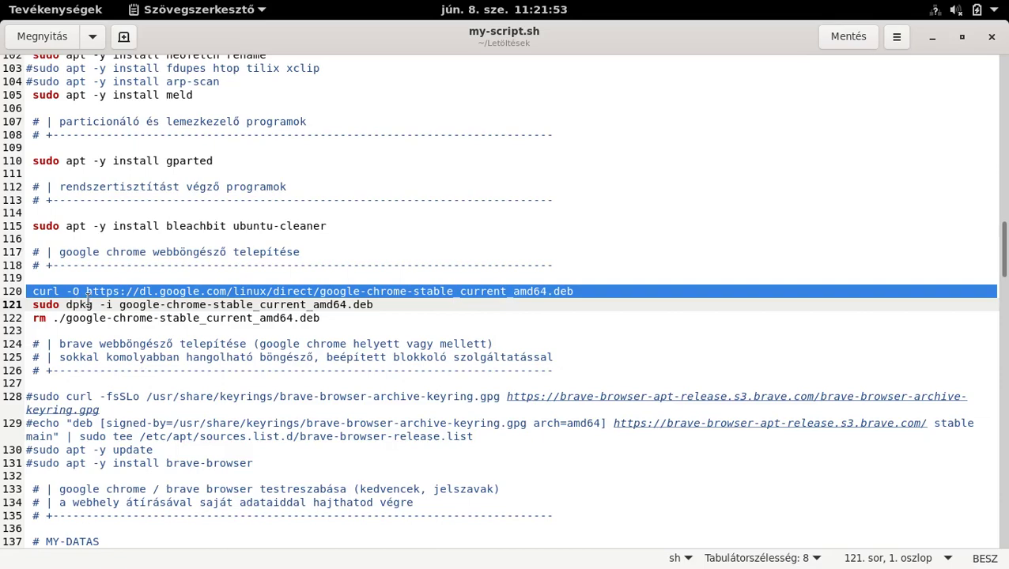
Switch to the terminal and run "curl" to check whether the command is available
{"action": "left_click", "coordinate": [56, 10]}
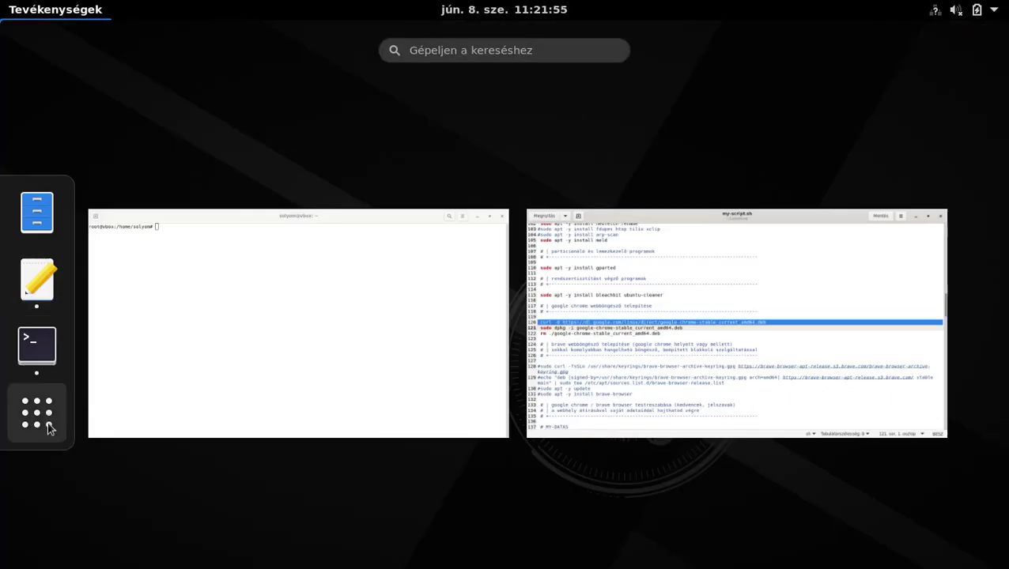
{"action": "left_click", "coordinate": [40, 354]}
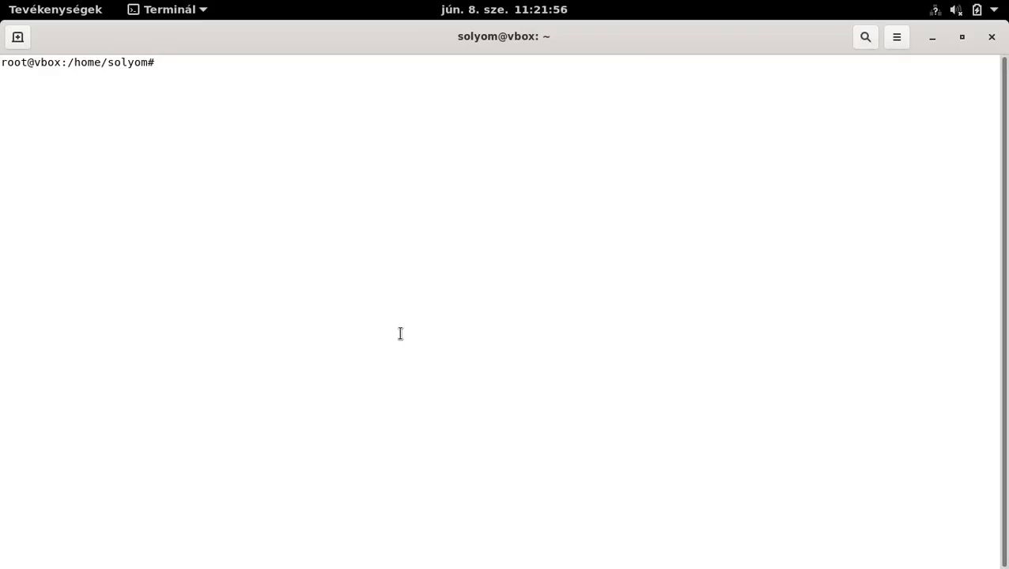
{"action": "type", "text": "curl"}
{"action": "key", "text": "Return"}
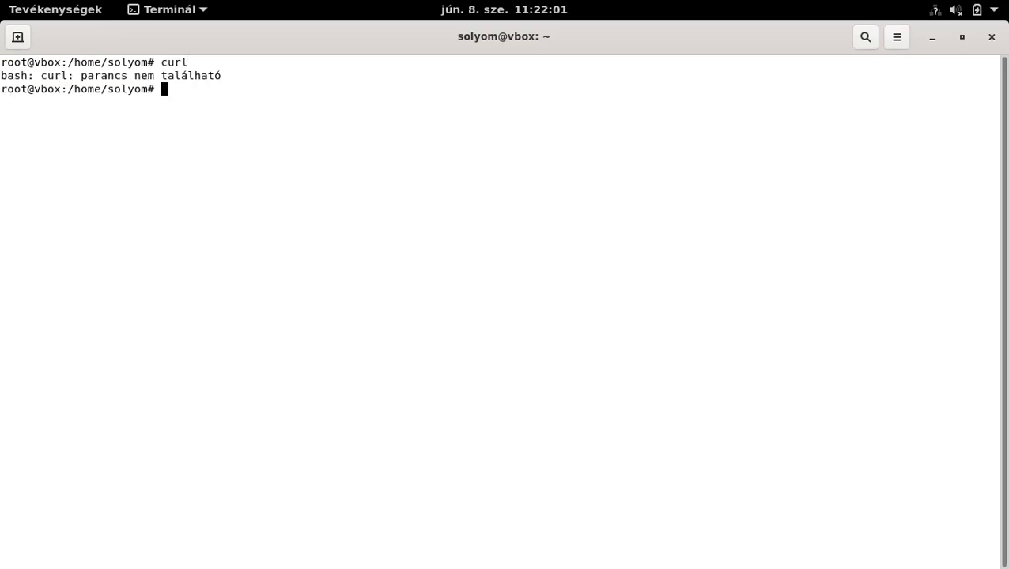
Install the curl and wget packages with "apt install curl wget"
{"action": "type", "text": "apt install curl wge"}
{"action": "key", "text": "BackSpace"}
{"action": "type", "text": "get"}
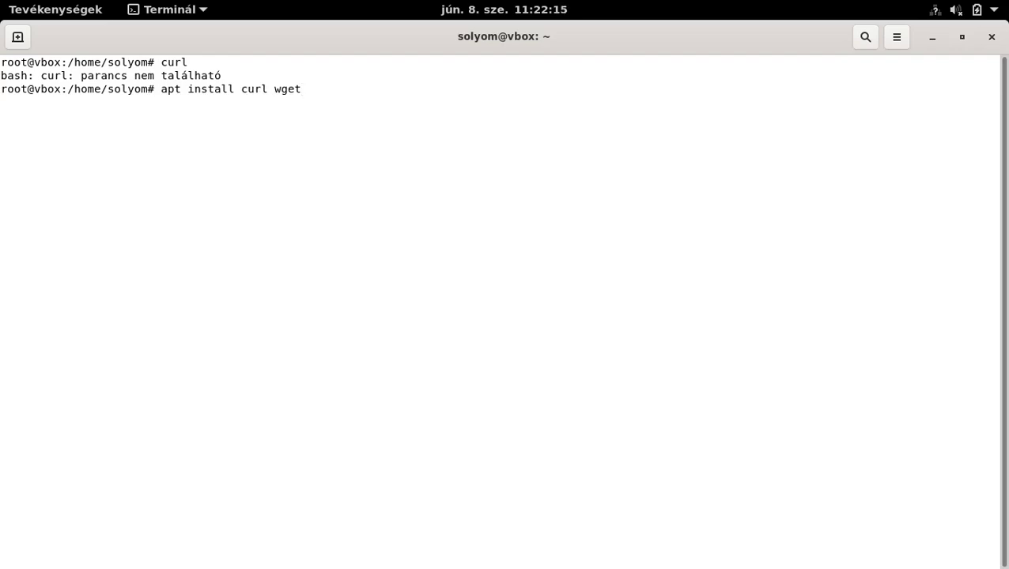
{"action": "key", "text": "Return"}
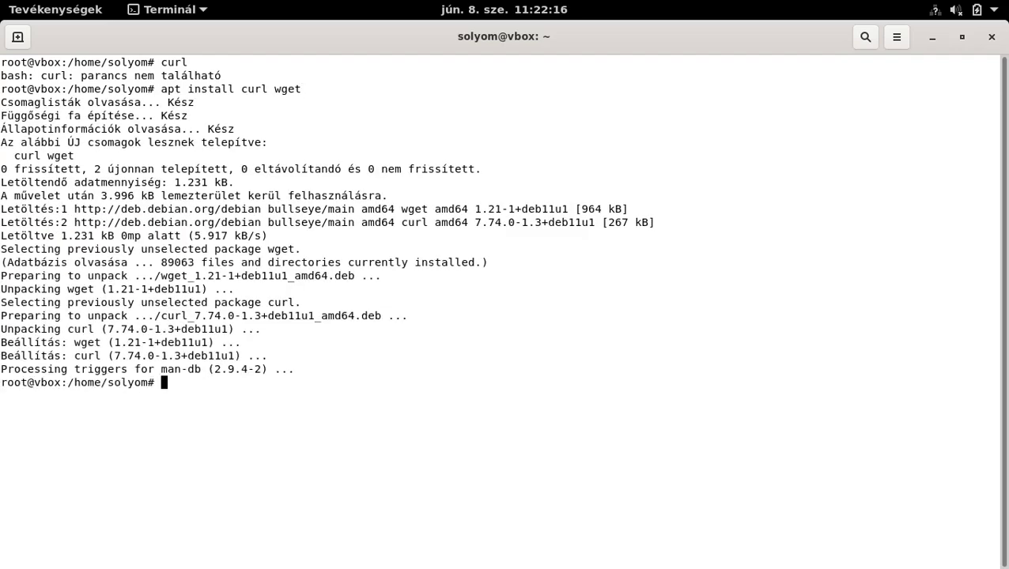
{"action": "key", "text": "Return"}
{"action": "key", "text": "Return"}
{"action": "key", "text": "Return"}
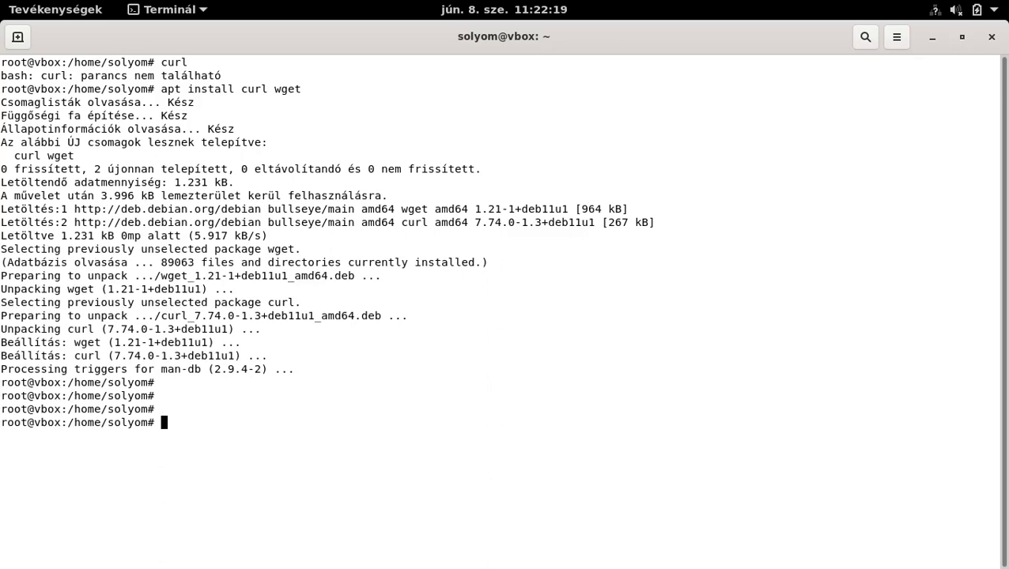
Switch to my-script.sh and copy the full curl command on line 120 that downloads google-chrome-stable_current_amd64.deb
{"action": "key", "text": "alt+Tab"}
{"action": "key", "text": "Down"}
{"action": "key", "text": "Up"}
{"action": "key", "text": "Up"}
{"action": "key", "text": "shift+Down"}
{"action": "key", "text": "shift+Left"}
{"action": "key", "text": "ctrl+c"}
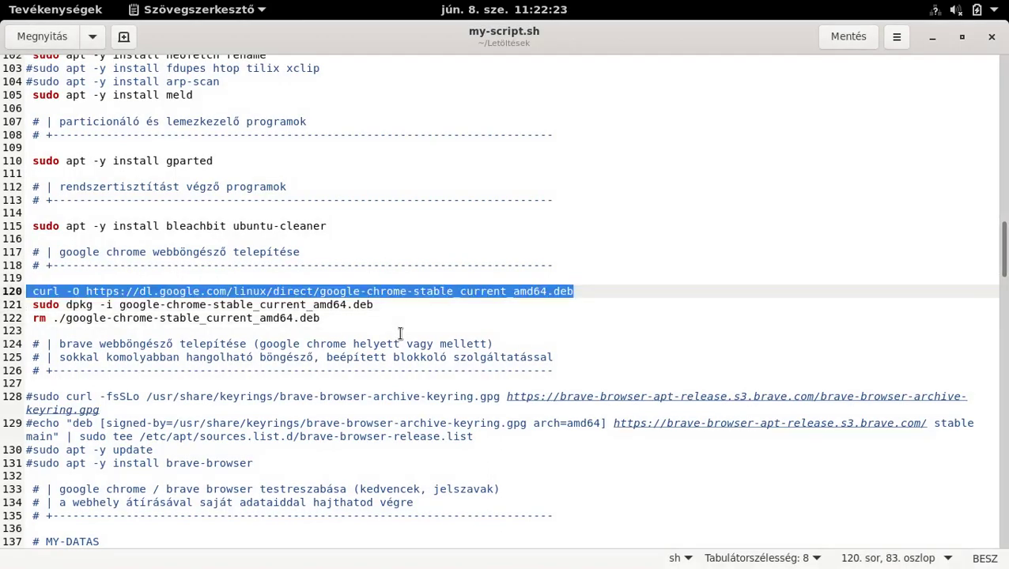
Paste the copied curl command into the terminal and run it to download google-chrome-stable_current_amd64.deb
{"action": "key", "text": "alt+Tab"}
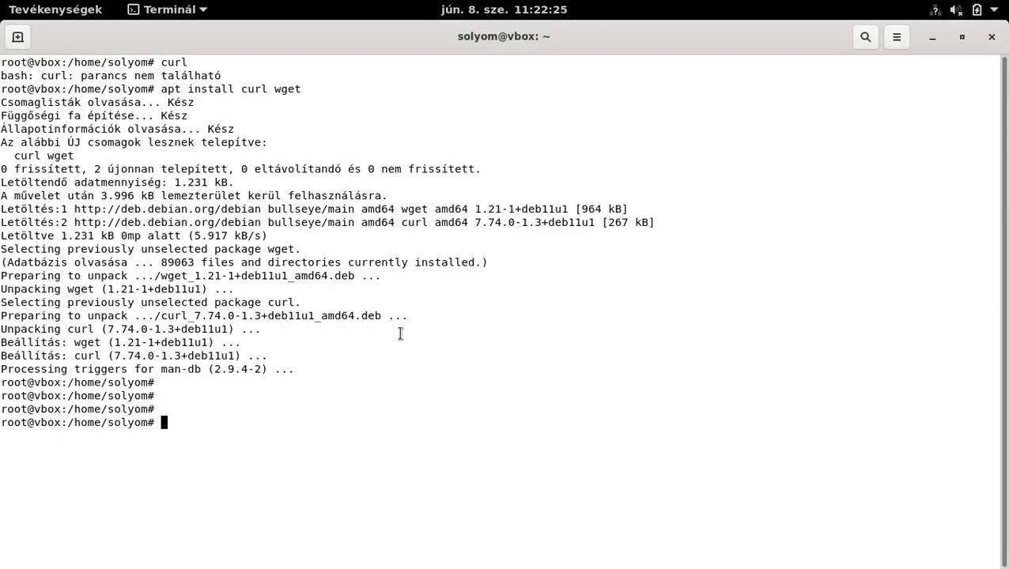
{"action": "key", "text": "ctrl+shift+v"}
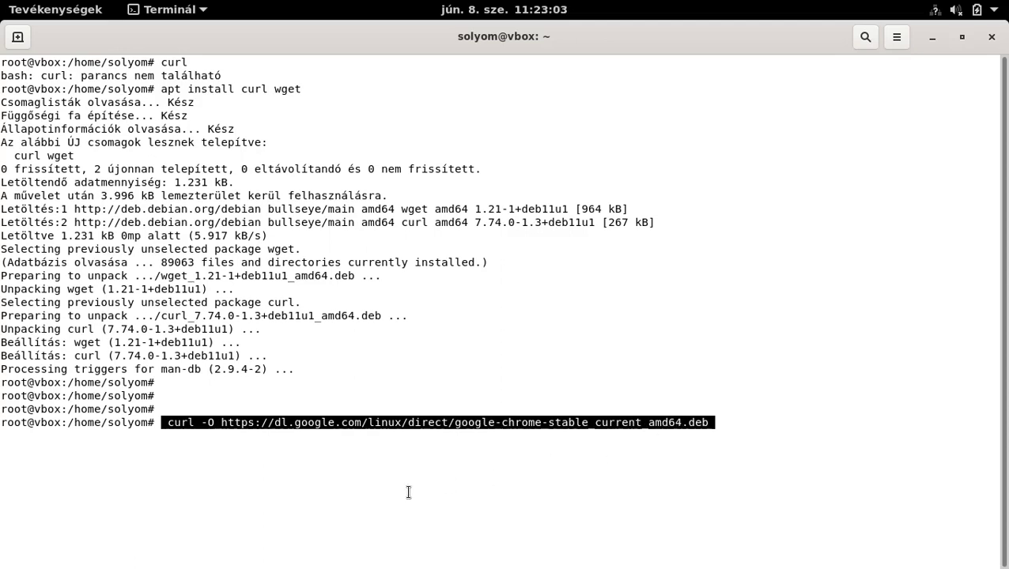
{"action": "key", "text": "Return"}
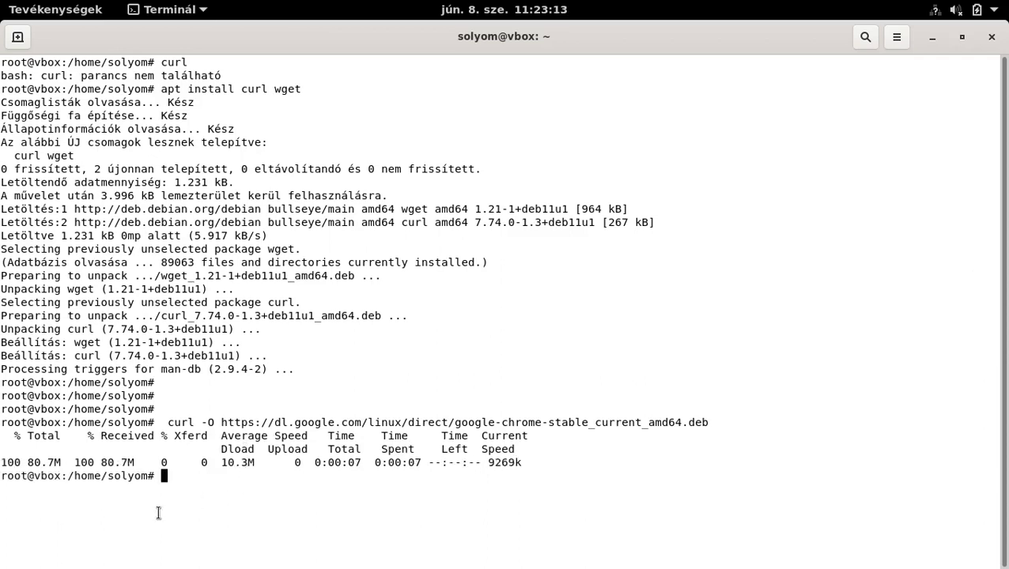
{"action": "key", "text": "Return"}
{"action": "key", "text": "Return"}
List the home folder with "ls -l" and check for the downloaded Chrome package
{"action": "type", "text": "ls -l"}
{"action": "key", "text": "Return"}
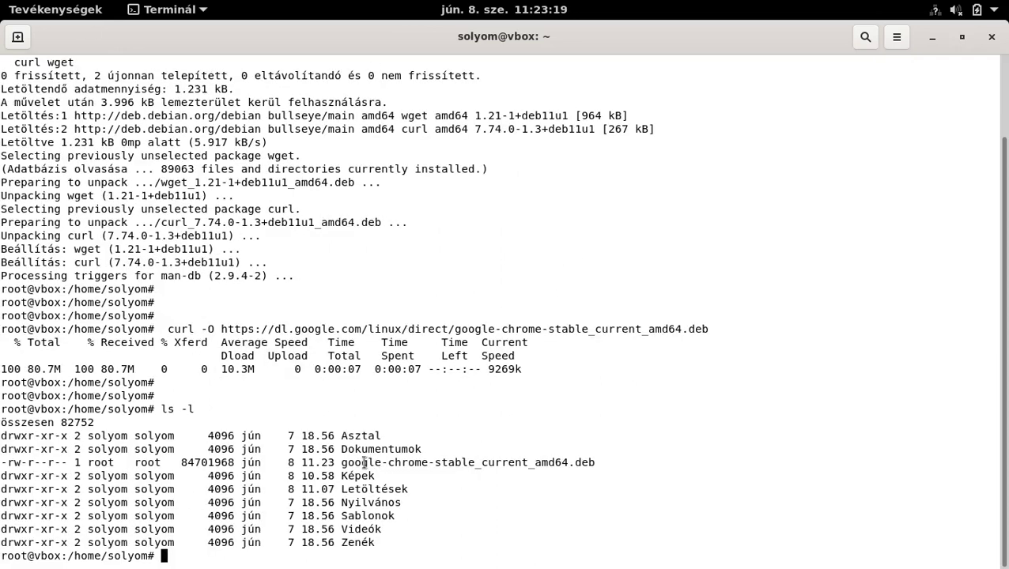
{"action": "left_click_drag", "start_coordinate": [342, 466], "coordinate": [600, 468]}
{"action": "left_click", "coordinate": [590, 480]}
Open google-chrome-stable_current_amd64.deb from the home folder in Files with the software installer (Szoftvertelepítő)
{"action": "left_click", "coordinate": [55, 10]}
{"action": "left_click", "coordinate": [36, 213]}
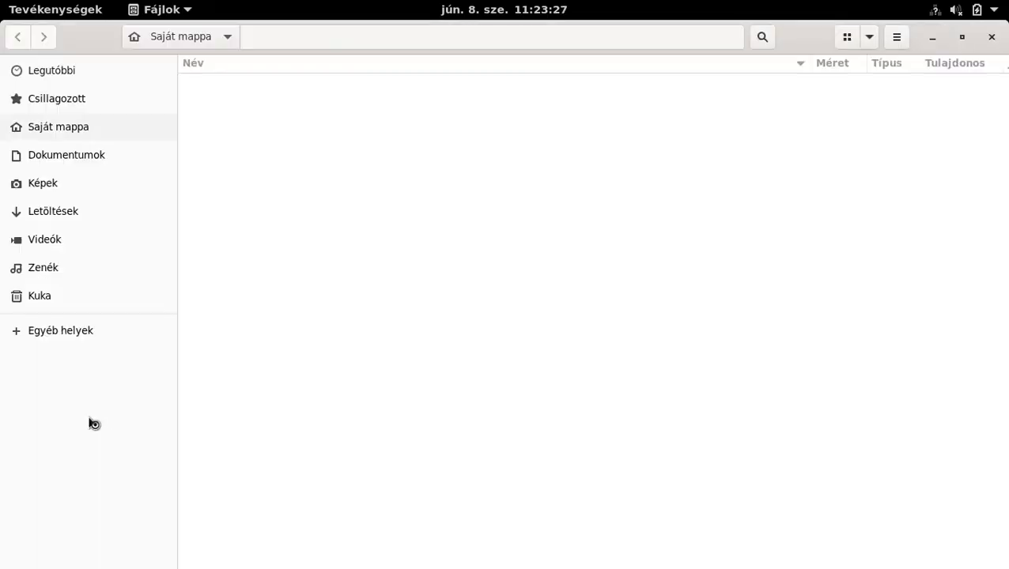
{"action": "left_click", "coordinate": [323, 104]}
{"action": "left_click", "coordinate": [324, 115]}
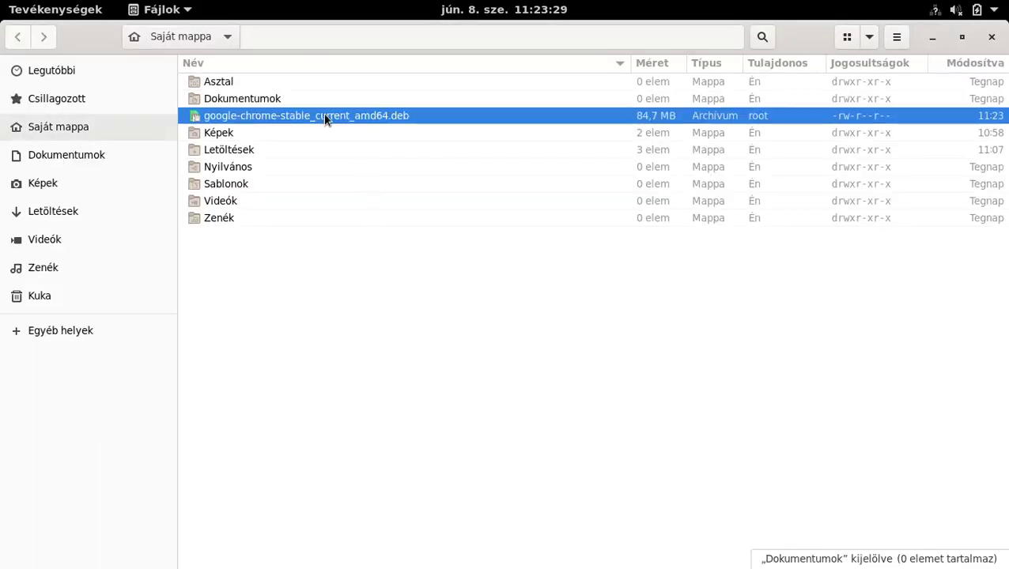
{"action": "right_click", "coordinate": [322, 115]}
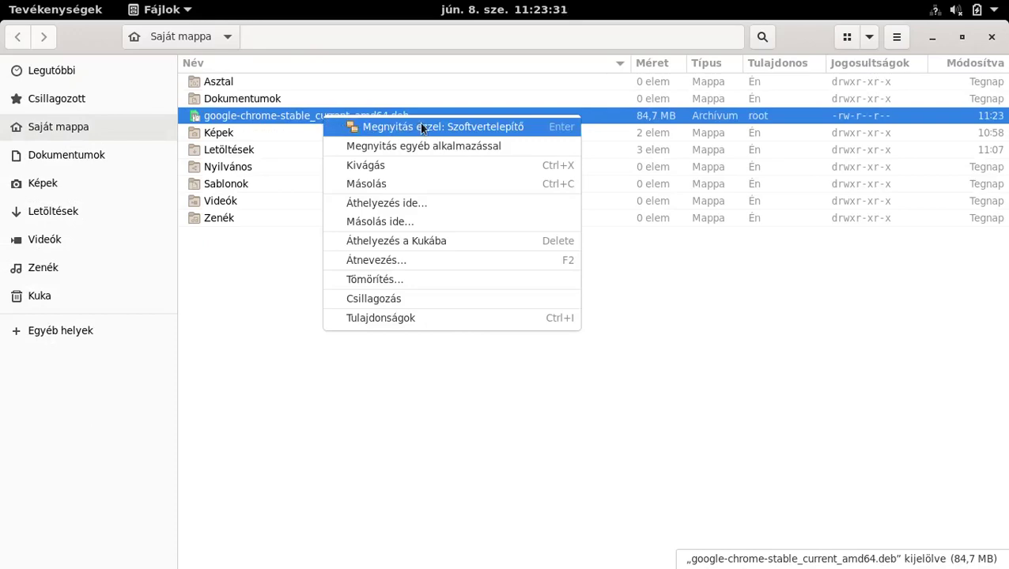
{"action": "left_click", "coordinate": [465, 128]}
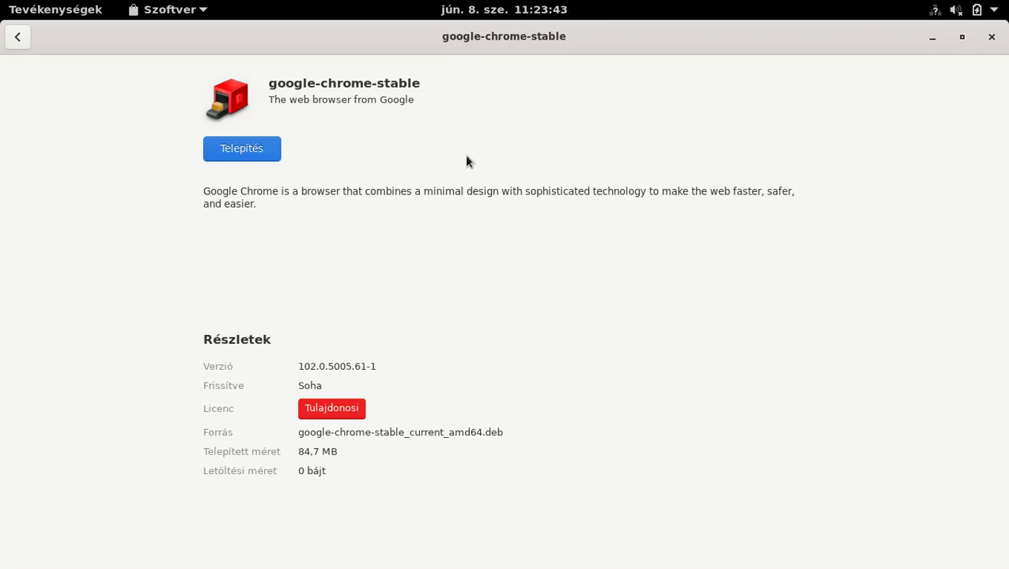
Install the google-chrome-stable package, authenticating with the administrator password, and close the software installer window
{"action": "left_click", "coordinate": [236, 155]}
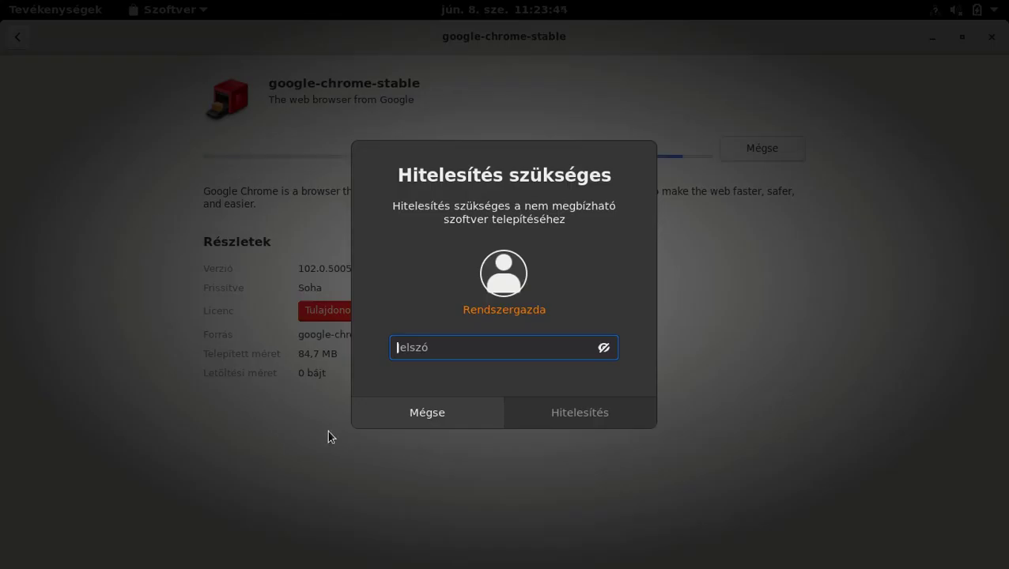
{"action": "type", "text": "***"}
{"action": "key", "text": "Return"}
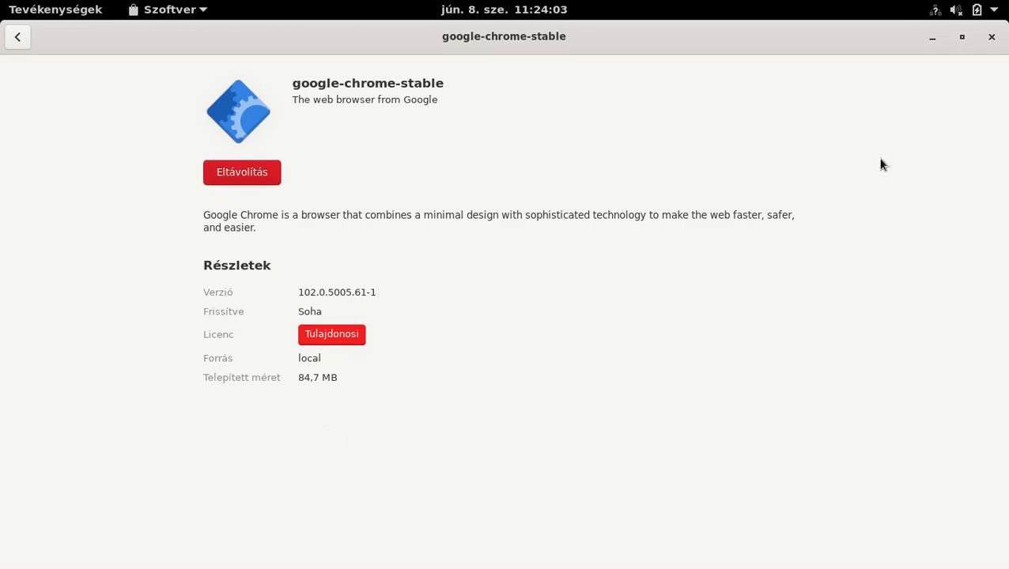
{"action": "left_click", "coordinate": [992, 36]}
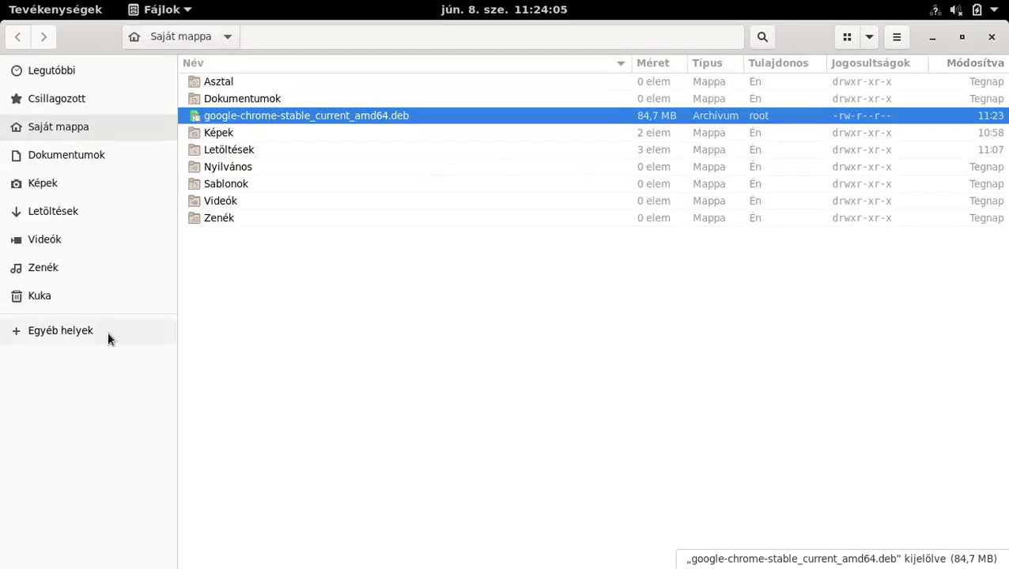
Show all applications and move the Google Chrome launcher between Fájlok and the text editor in the grid
{"action": "left_click", "coordinate": [55, 10]}
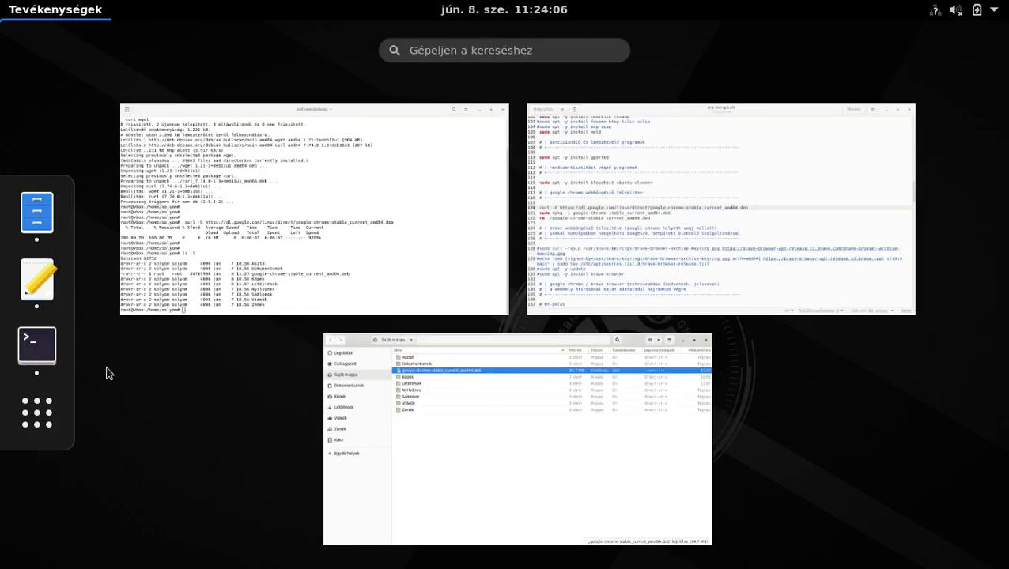
{"action": "left_click", "coordinate": [47, 409]}
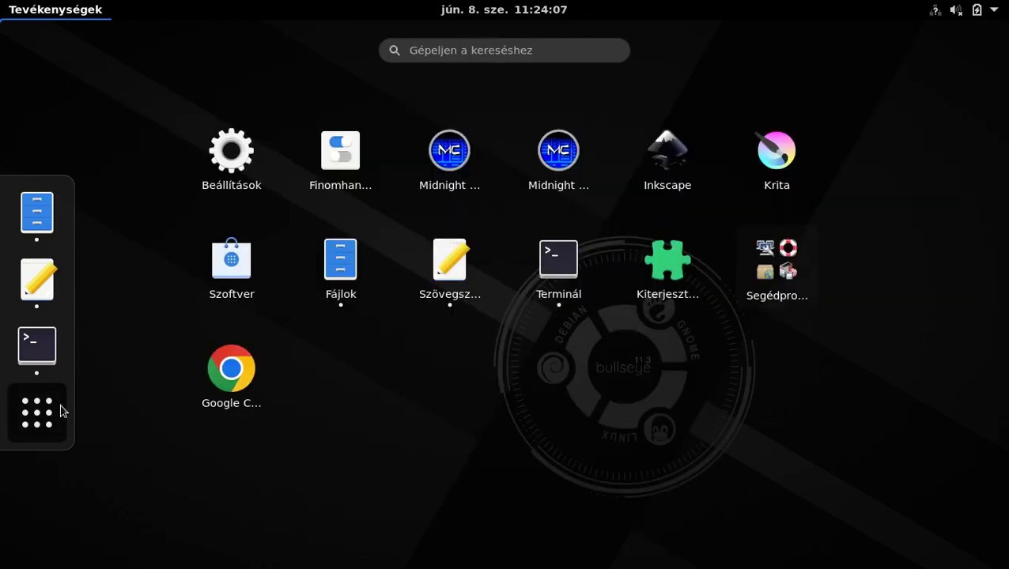
{"action": "right_click", "coordinate": [240, 378]}
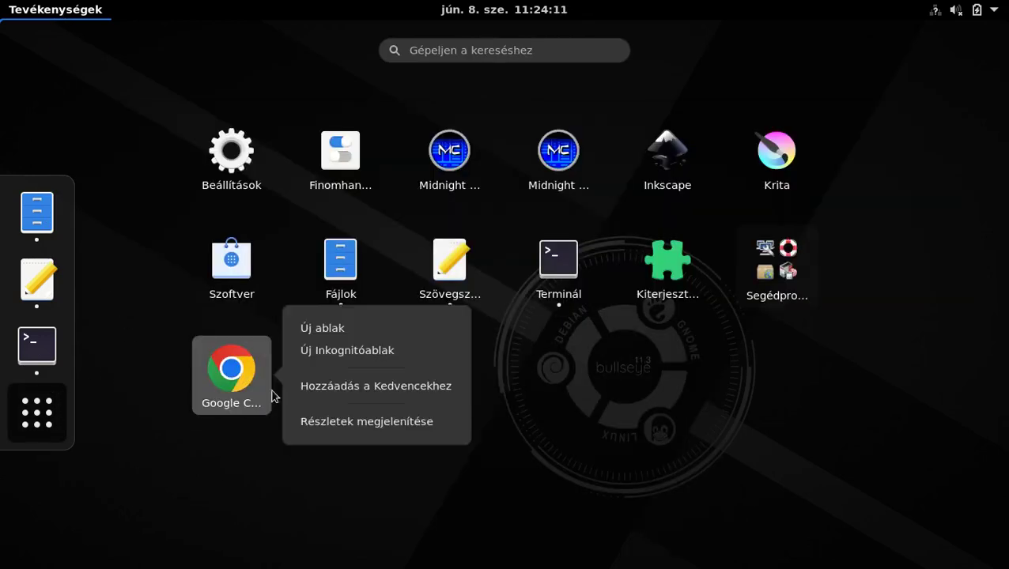
{"action": "left_click", "coordinate": [209, 482]}
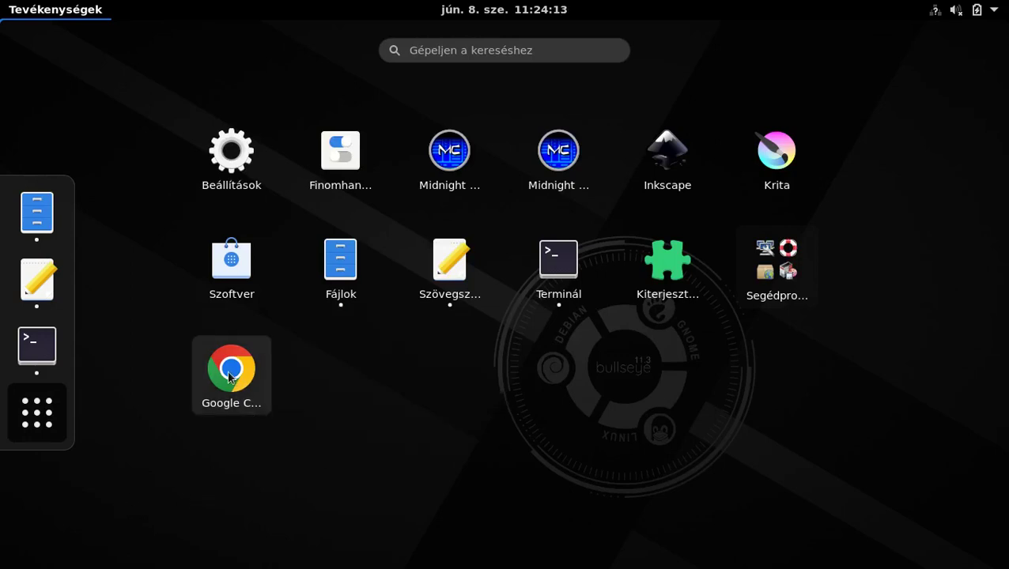
{"action": "left_click_drag", "start_coordinate": [229, 376], "coordinate": [445, 264]}
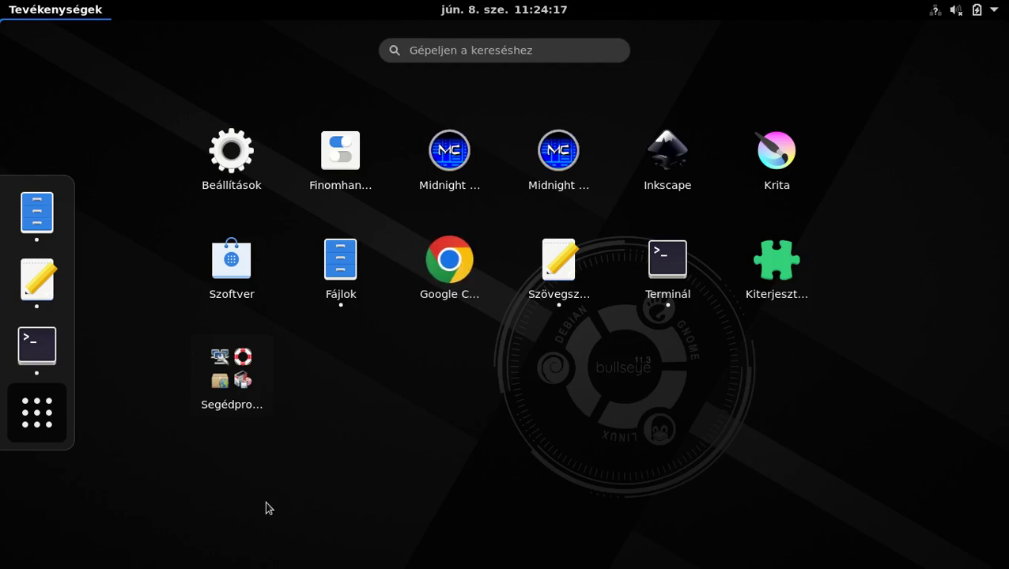
Add Google Chrome to the favorites and place it directly below Files in the dock
{"action": "right_click", "coordinate": [467, 262]}
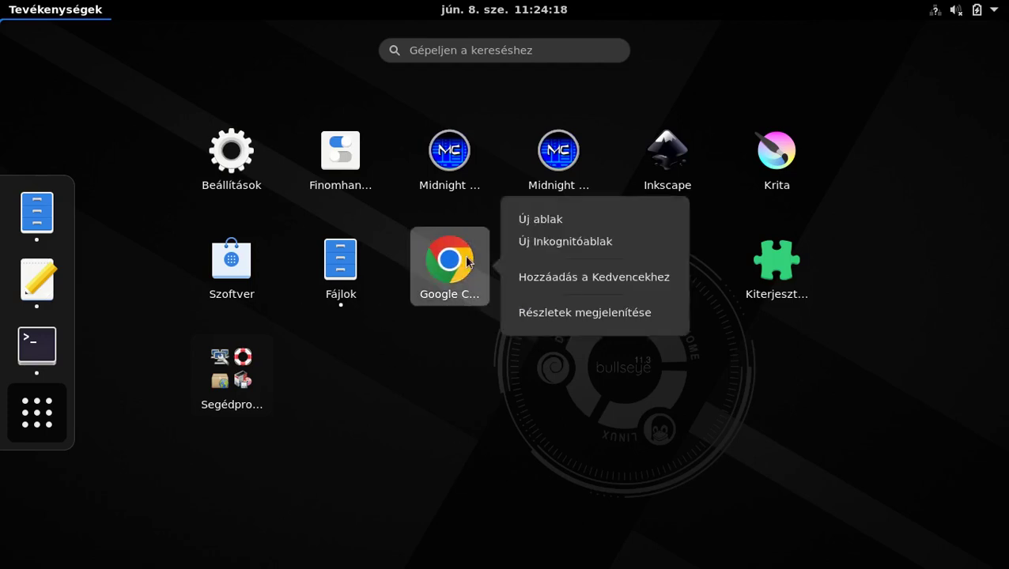
{"action": "left_click", "coordinate": [535, 282]}
{"action": "left_click_drag", "start_coordinate": [36, 380], "coordinate": [36, 234]}
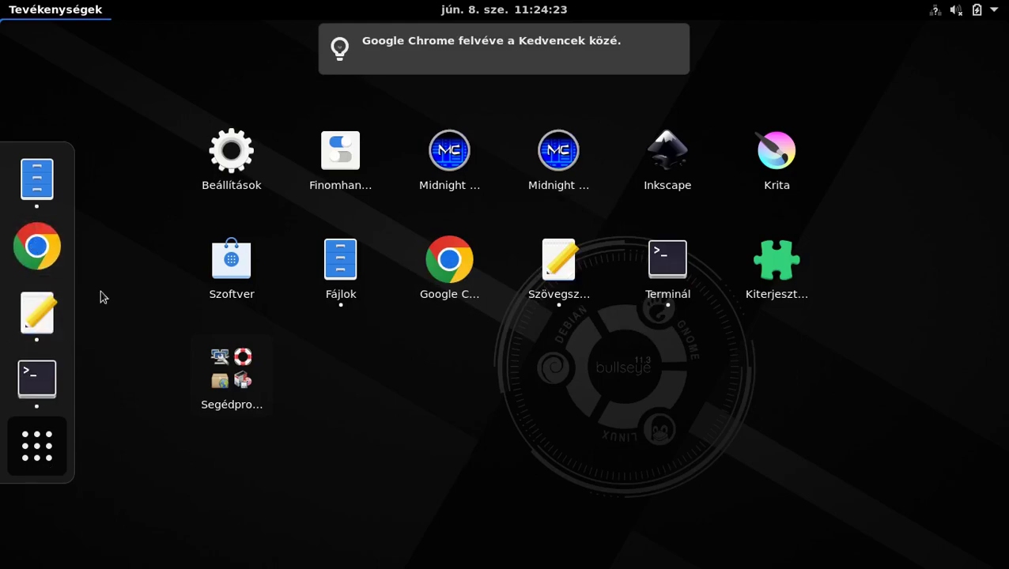
Launch Google Chrome, accept the first-run options, and maximize its window
{"action": "left_click", "coordinate": [37, 246]}
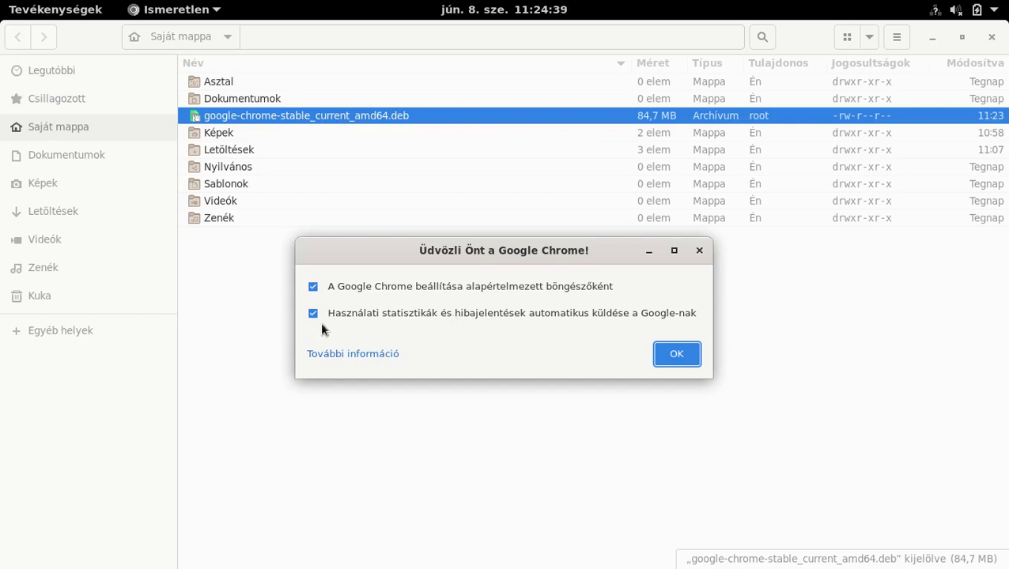
{"action": "left_click", "coordinate": [677, 354]}
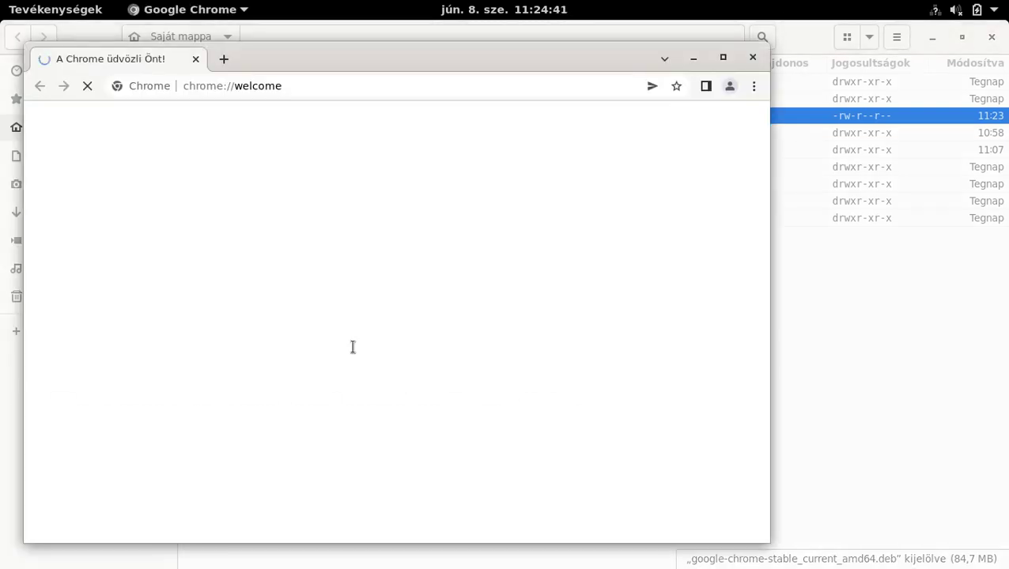
{"action": "left_click", "coordinate": [723, 57]}
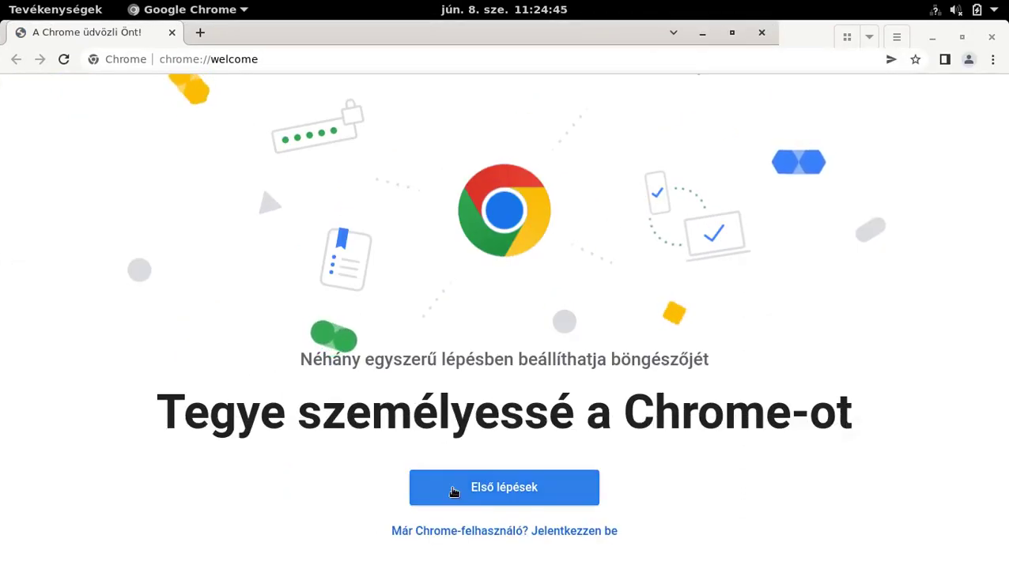
Complete Chrome's welcome setup without the Gmail, YouTube and Térkép bookmarks, keeping the default background and declining sign-in
{"action": "left_click", "coordinate": [504, 490]}
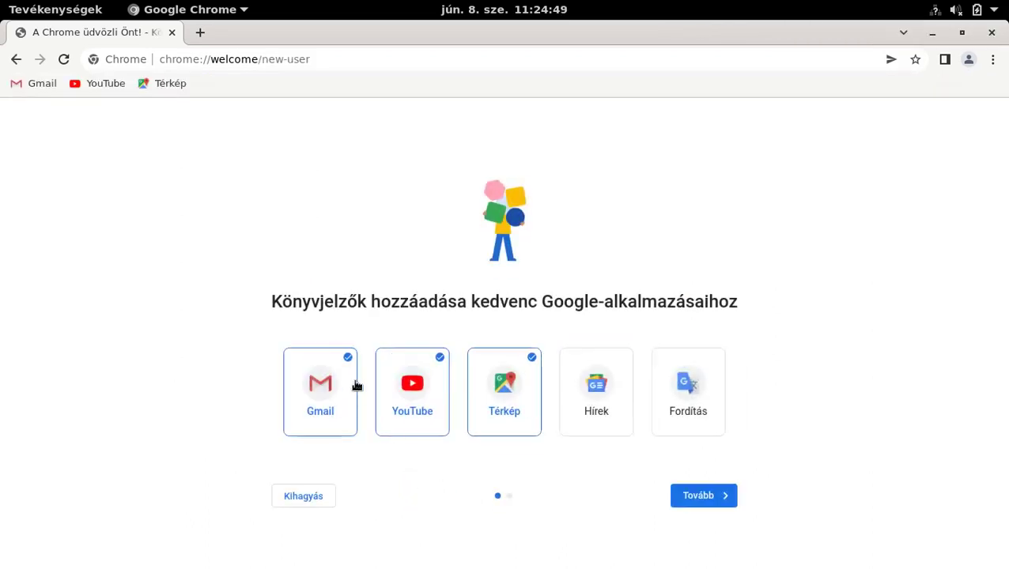
{"action": "left_click", "coordinate": [351, 360]}
{"action": "left_click", "coordinate": [439, 358]}
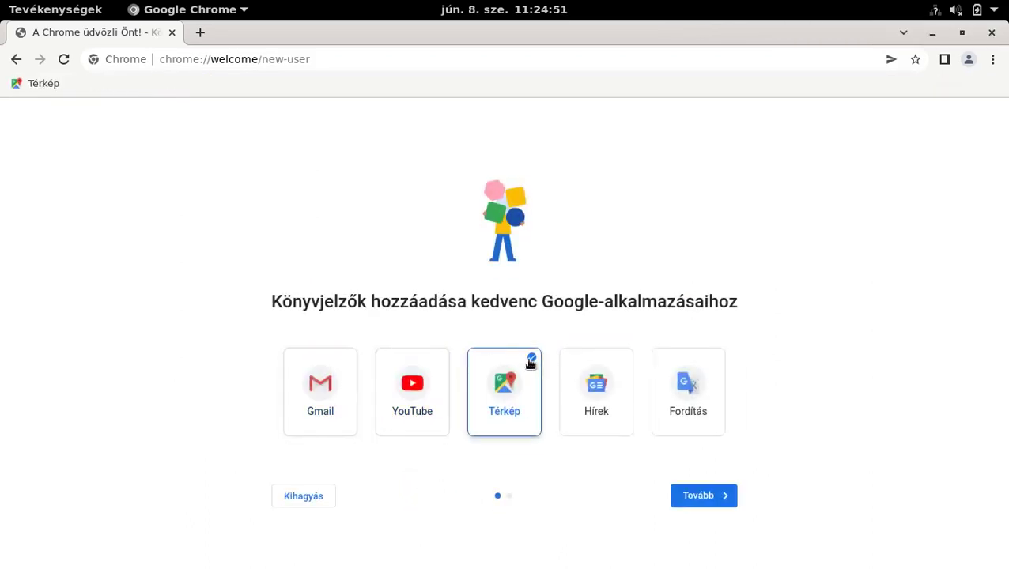
{"action": "left_click", "coordinate": [532, 359]}
{"action": "left_click", "coordinate": [310, 475]}
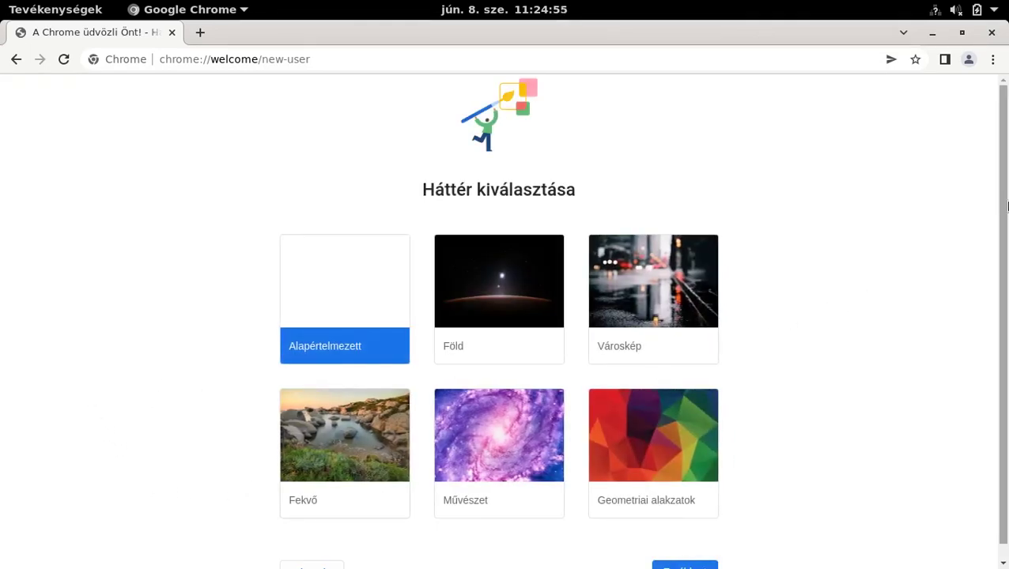
{"action": "scroll", "coordinate": [973, 301], "scroll_direction": "down", "scroll_amount": 1}
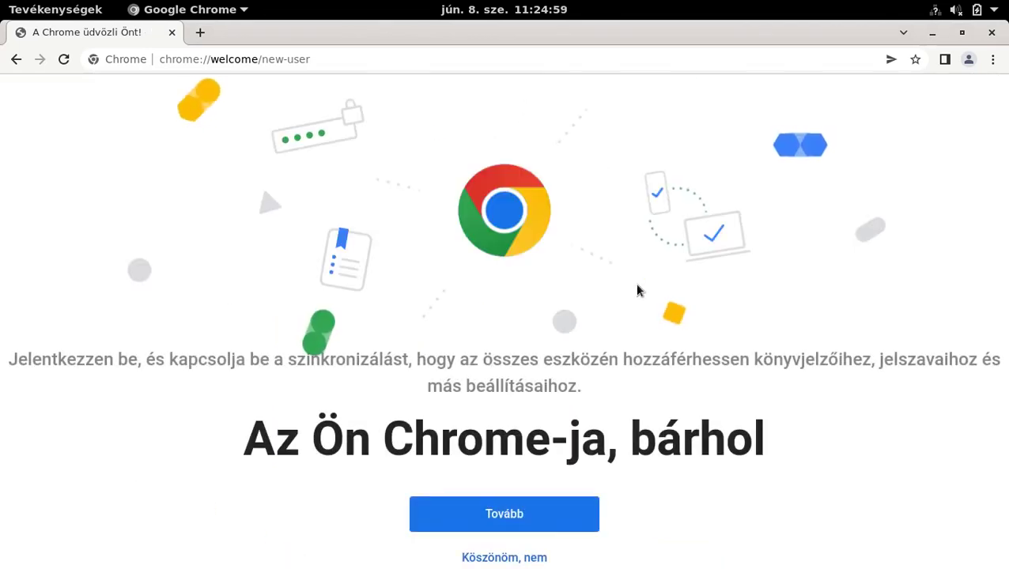
{"action": "left_click", "coordinate": [543, 559]}
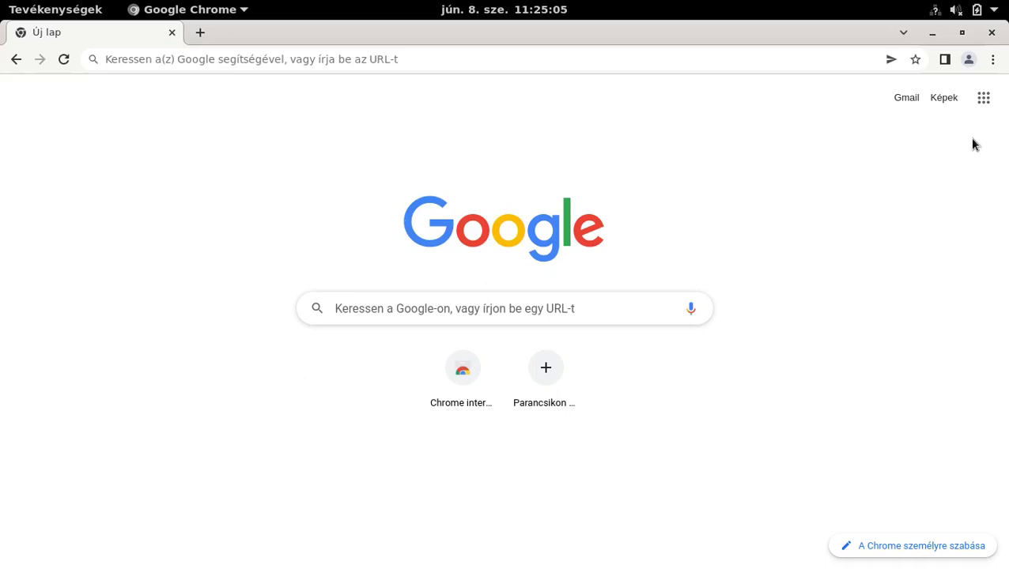
Turn on the bookmarks bar in Chrome
{"action": "left_click", "coordinate": [994, 60]}
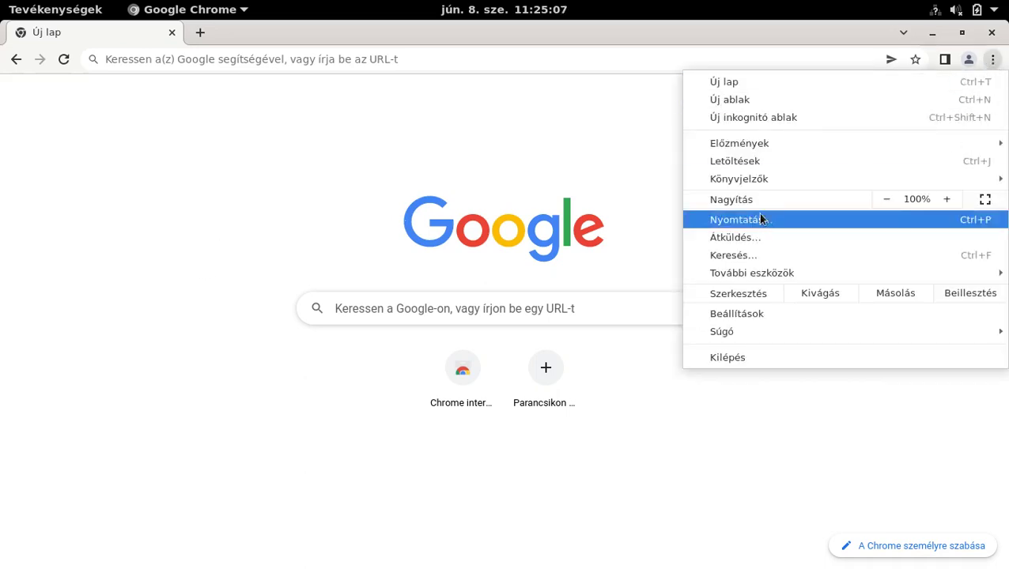
{"action": "mouse_move", "coordinate": [753, 183]}
{"action": "left_click", "coordinate": [595, 222]}
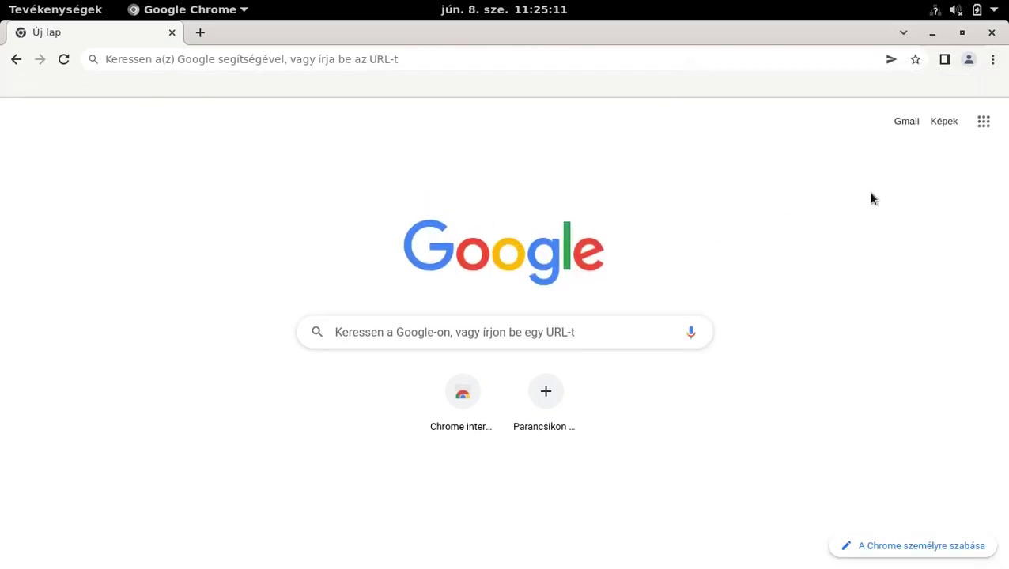
Open Chrome's settings and change the address to chrome://flags to load the Experiments page
{"action": "left_click", "coordinate": [994, 59]}
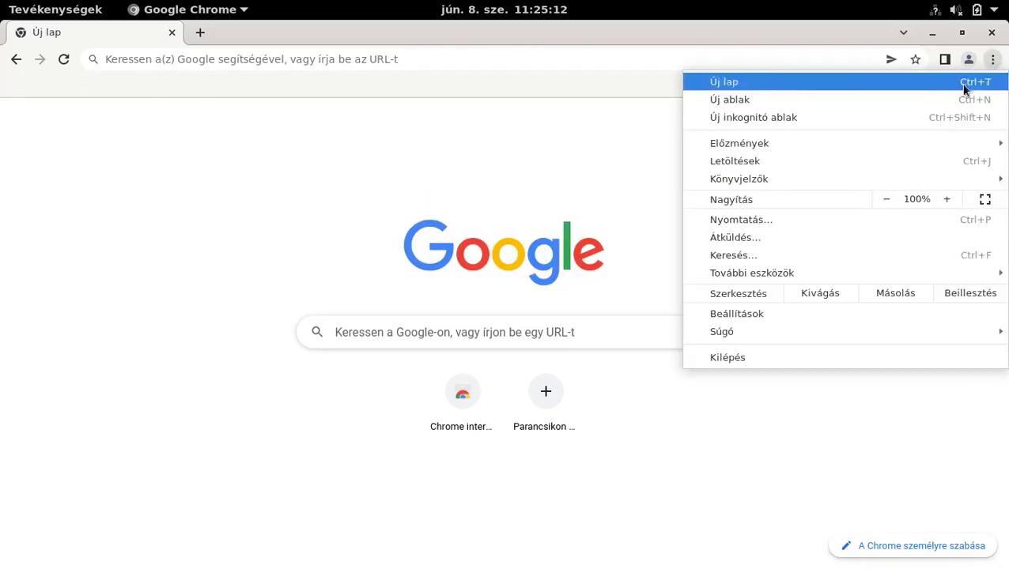
{"action": "left_click", "coordinate": [815, 314]}
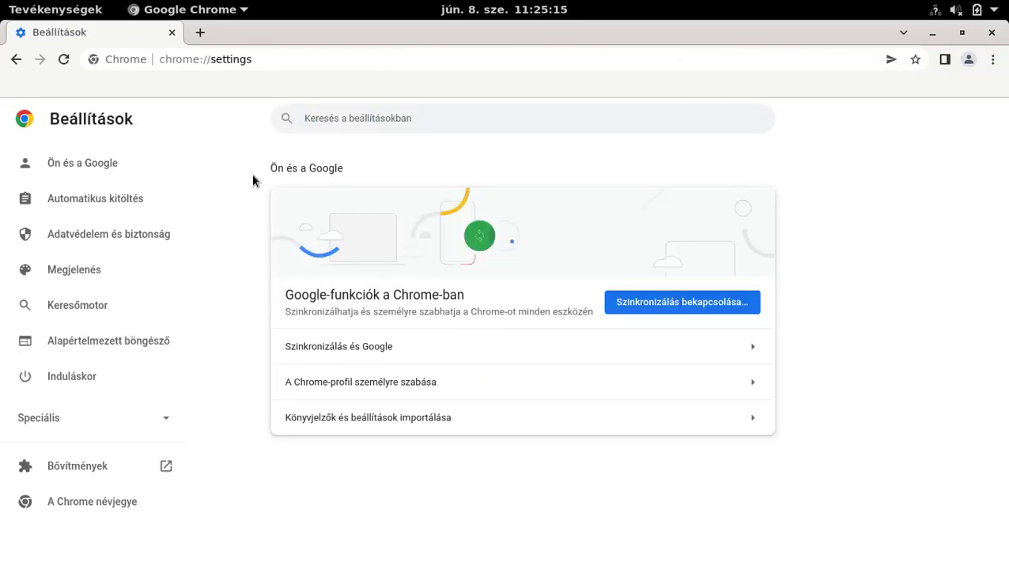
{"action": "double_click", "coordinate": [268, 60]}
{"action": "type", "text": "falgs"}
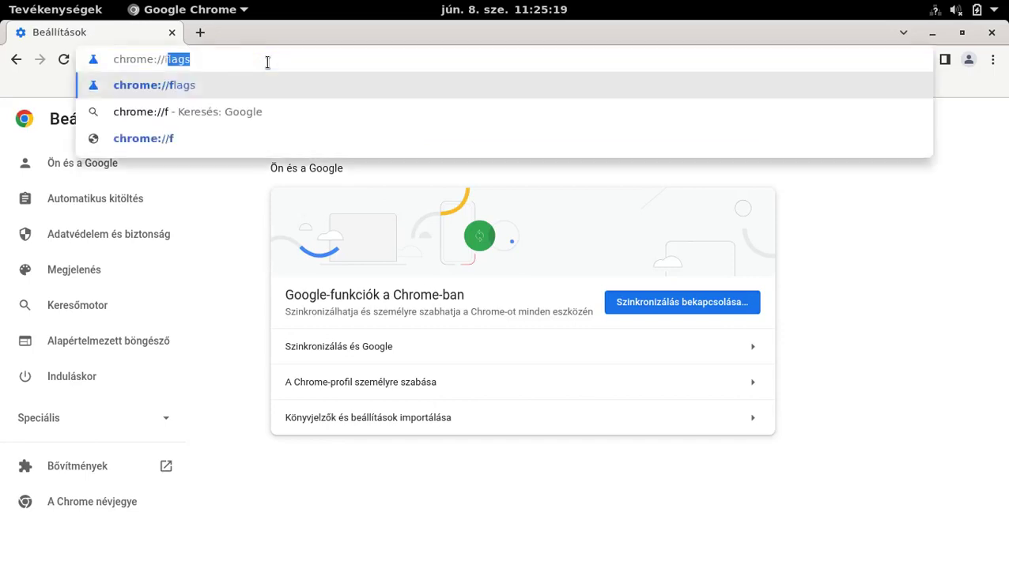
{"action": "key", "text": "BackSpace"}
{"action": "key", "text": "BackSpace"}
{"action": "key", "text": "BackSpace"}
{"action": "key", "text": "BackSpace"}
{"action": "type", "text": "lags"}
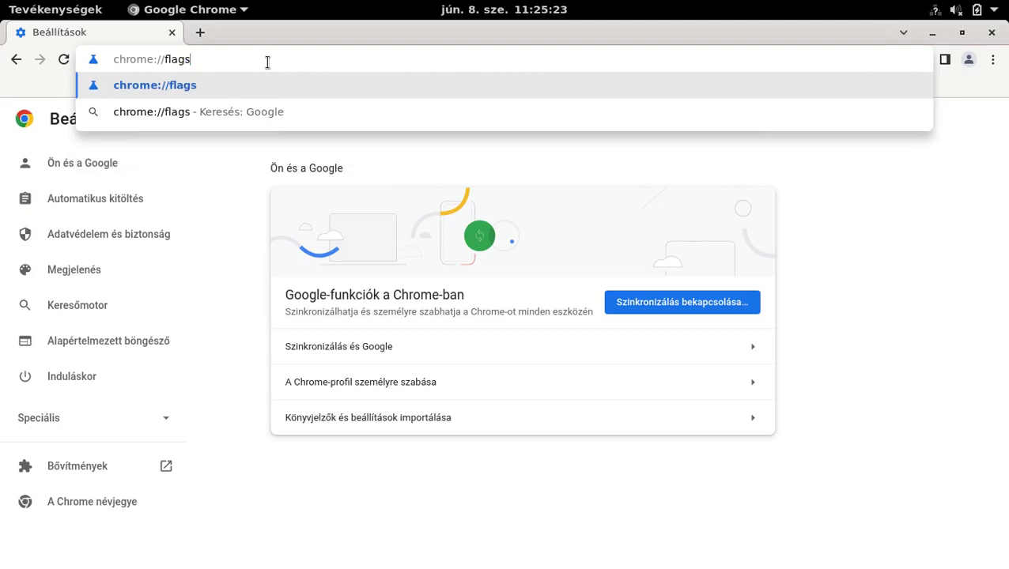
{"action": "key", "text": "Return"}
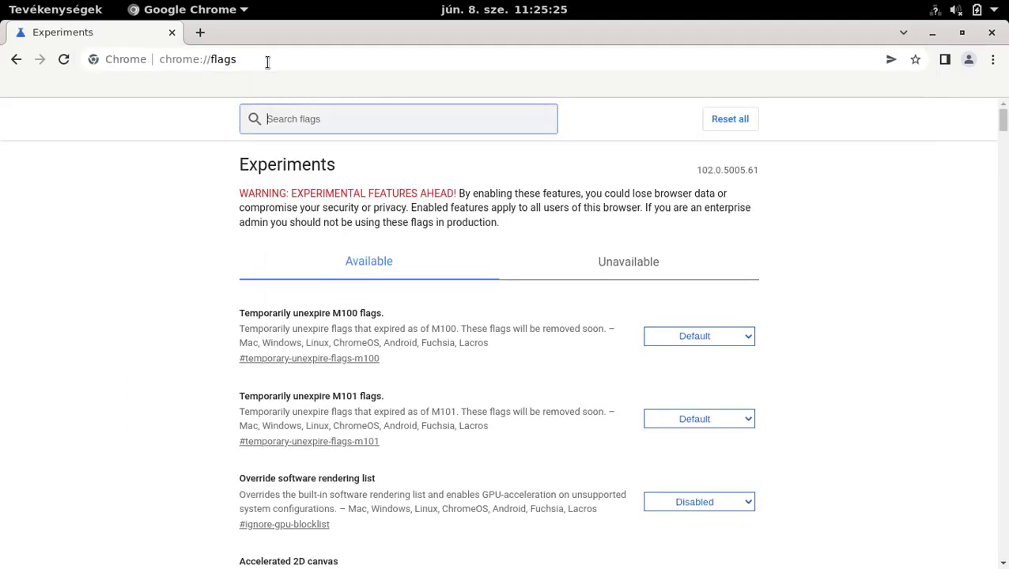
Search the flags for "import", set Password import to Enabled, and relaunch Chrome
{"action": "type", "text": "import"}
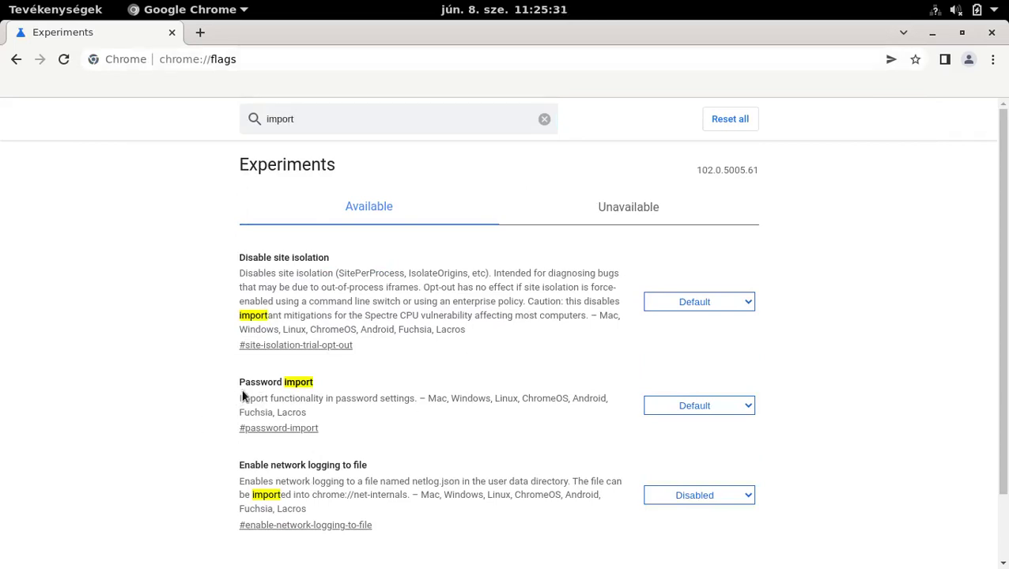
{"action": "left_click", "coordinate": [690, 408]}
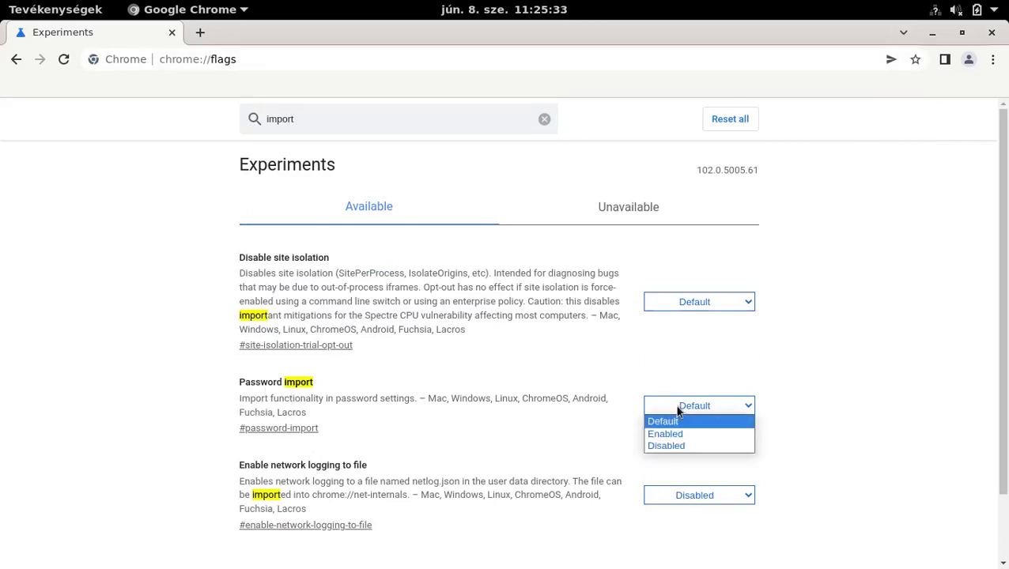
{"action": "left_click", "coordinate": [677, 433]}
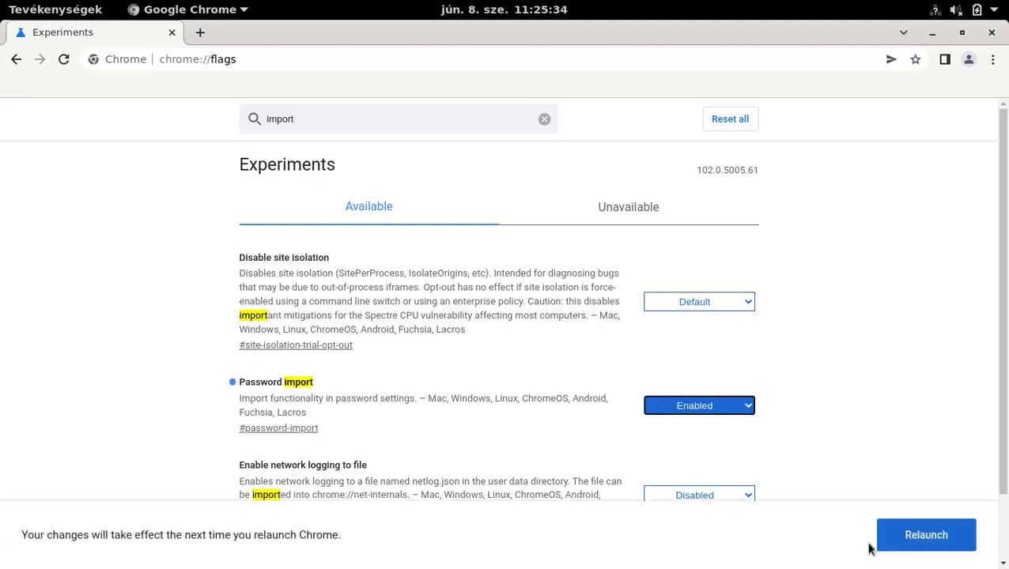
{"action": "left_click", "coordinate": [924, 536]}
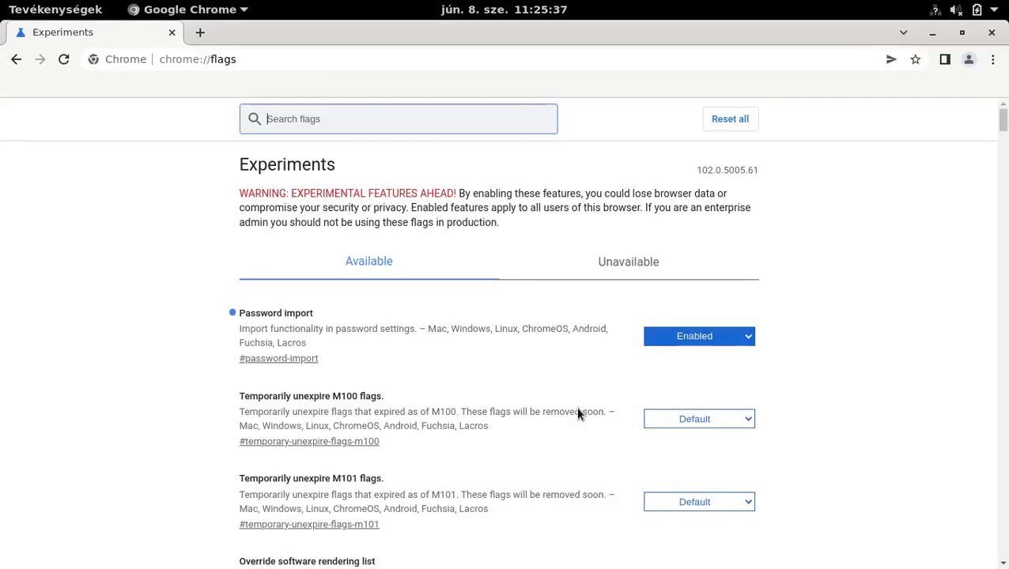
Import saved passwords from google.csv in the Letöltések folder through Chrome's autofill password settings
{"action": "left_click", "coordinate": [993, 59]}
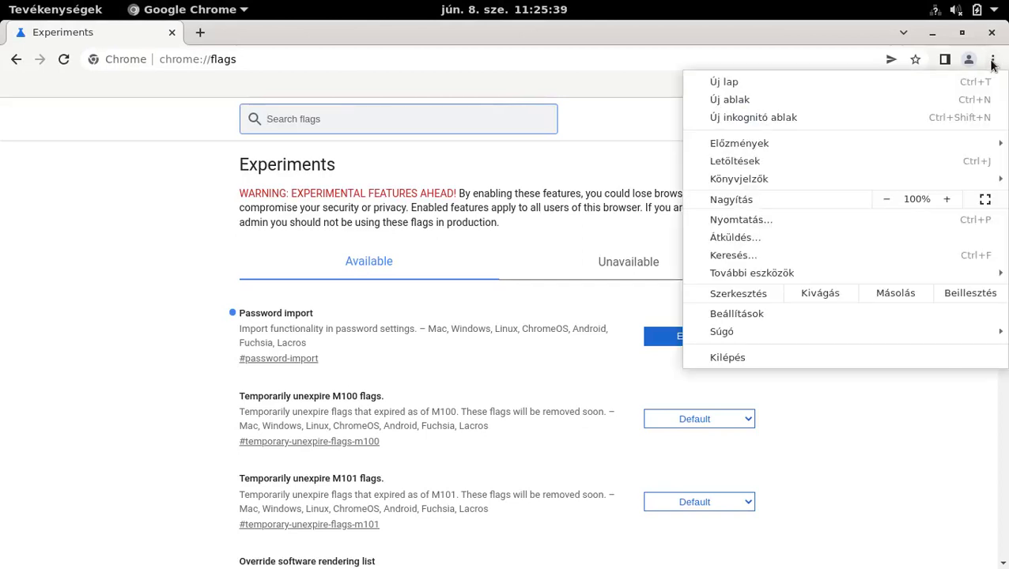
{"action": "left_click", "coordinate": [816, 315]}
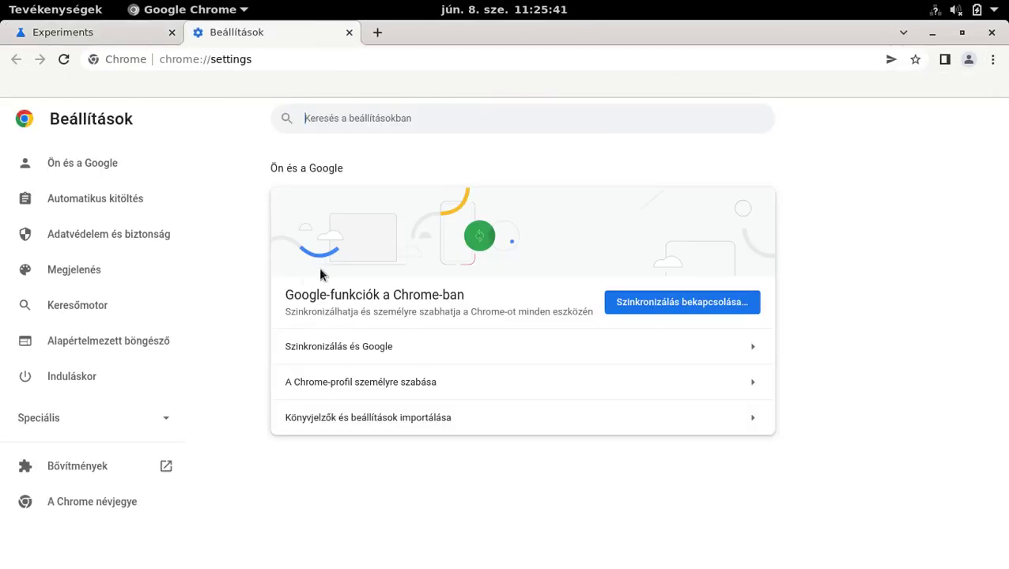
{"action": "left_click", "coordinate": [325, 348]}
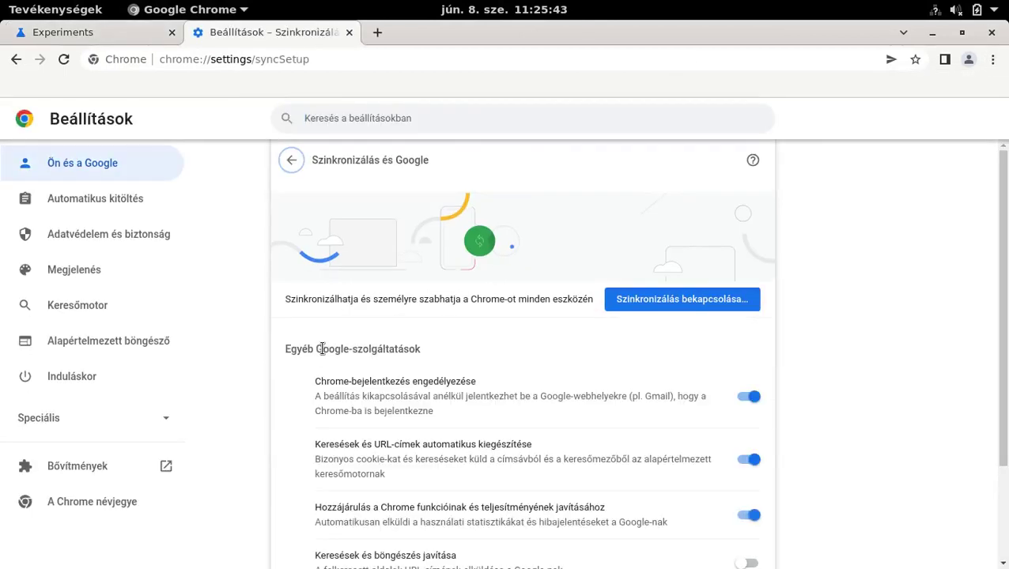
{"action": "left_click", "coordinate": [88, 211]}
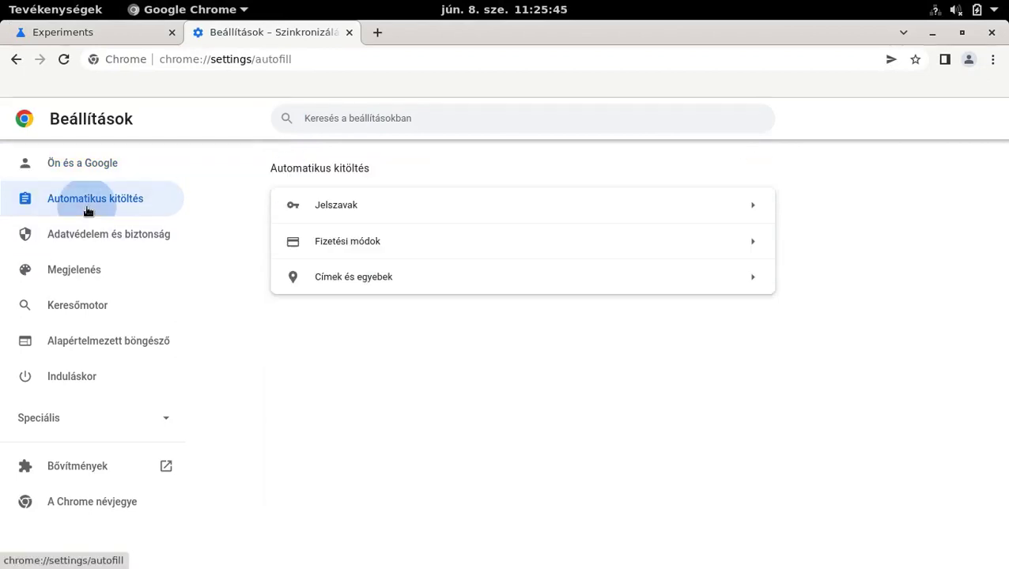
{"action": "left_click", "coordinate": [439, 210]}
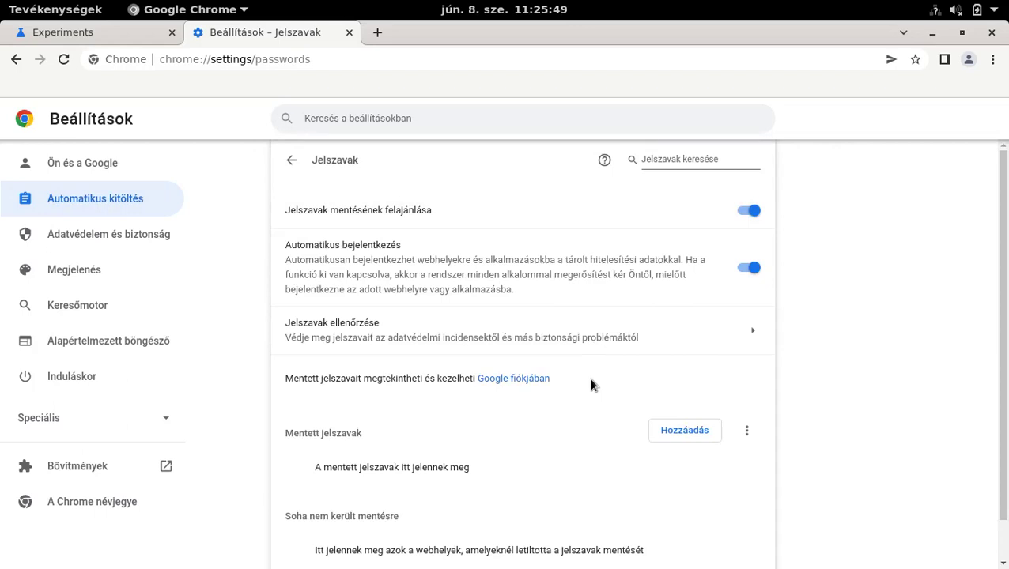
{"action": "left_click", "coordinate": [744, 431]}
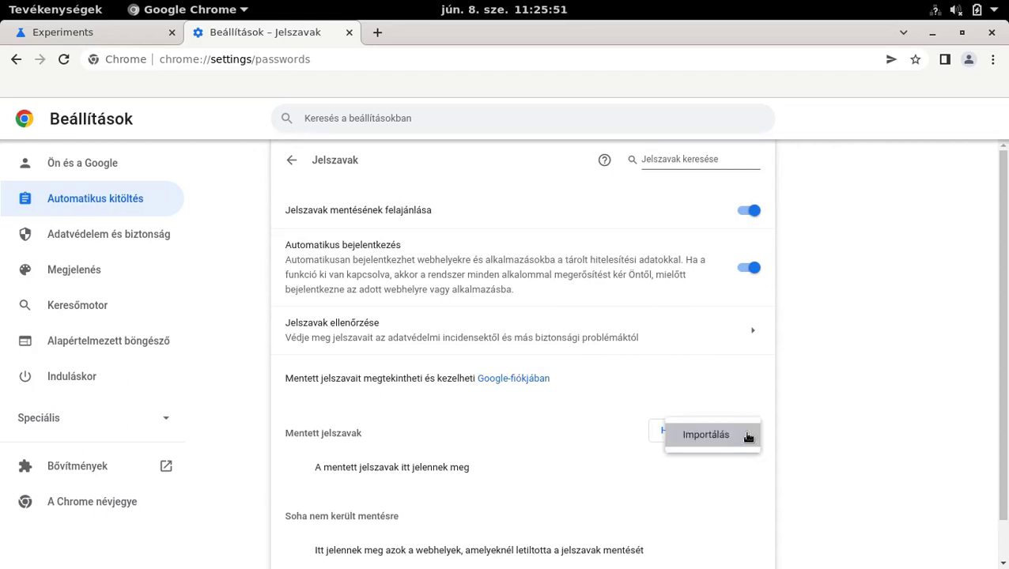
{"action": "left_click", "coordinate": [724, 435]}
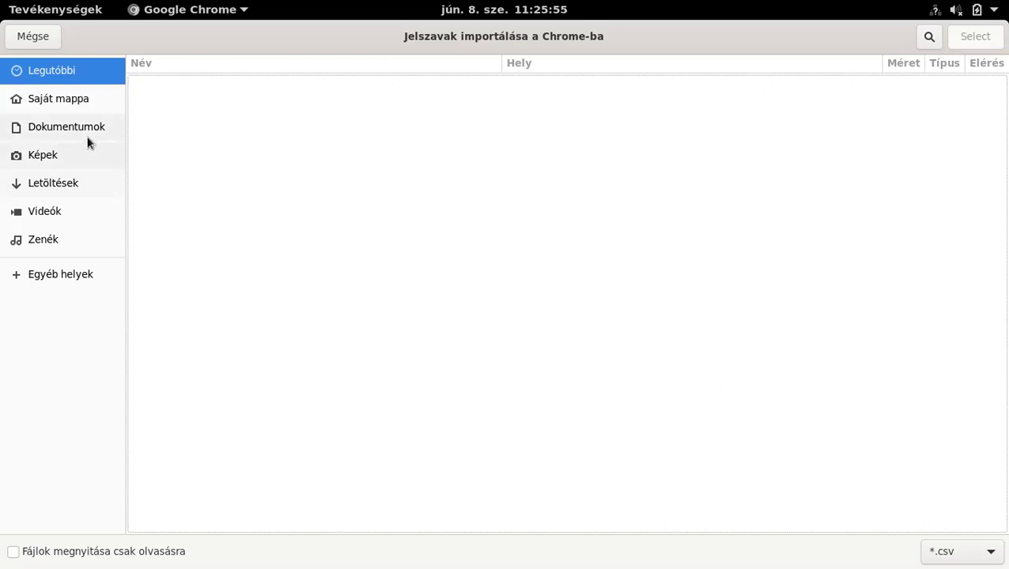
{"action": "left_click", "coordinate": [56, 185]}
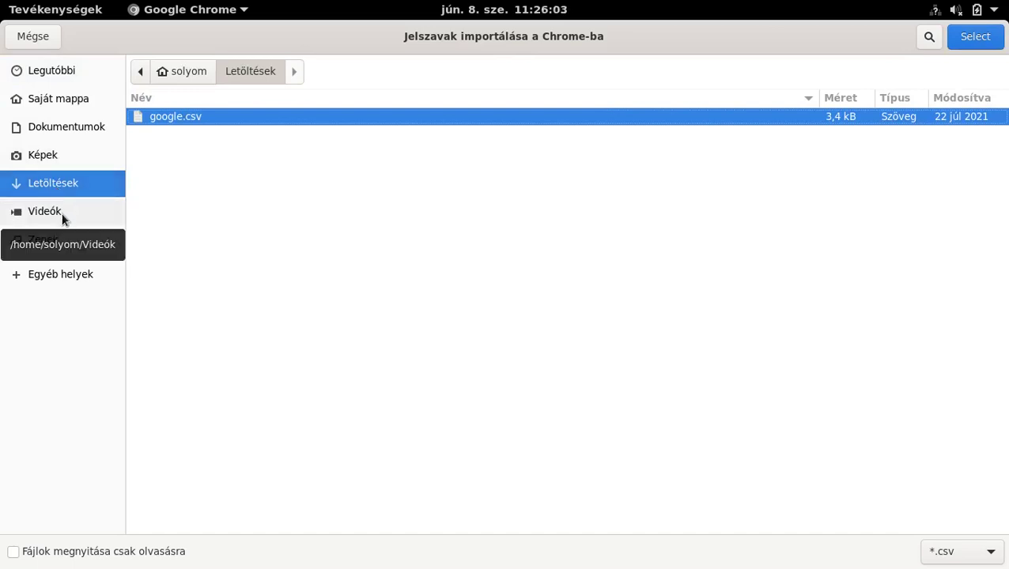
{"action": "double_click", "coordinate": [173, 115]}
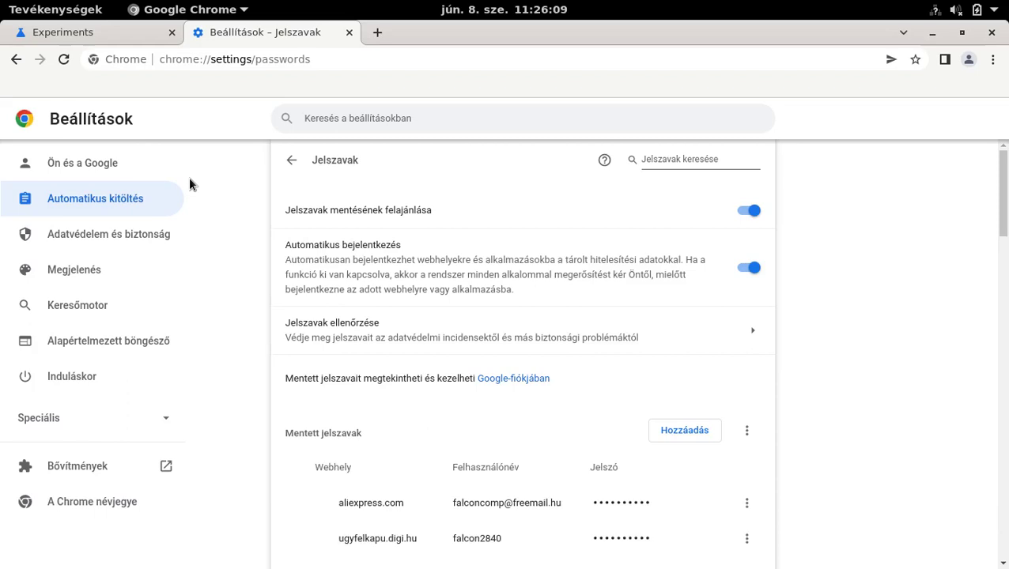
Look through the imported passwords list, and close the settings page and the Chrome window
{"action": "scroll", "coordinate": [451, 467], "scroll_direction": "down", "scroll_amount": 4}
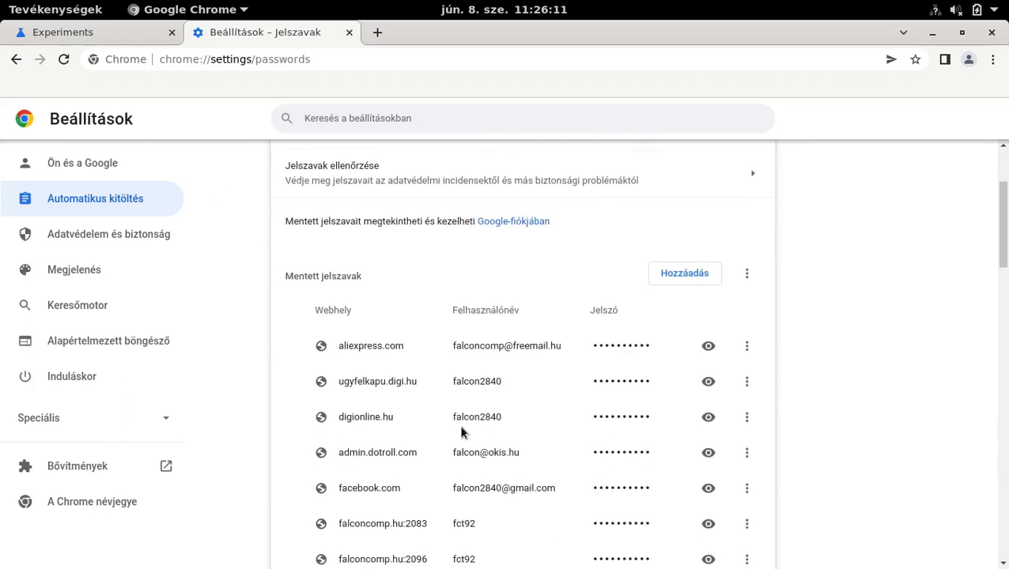
{"action": "scroll", "coordinate": [419, 439], "scroll_direction": "down", "scroll_amount": 1}
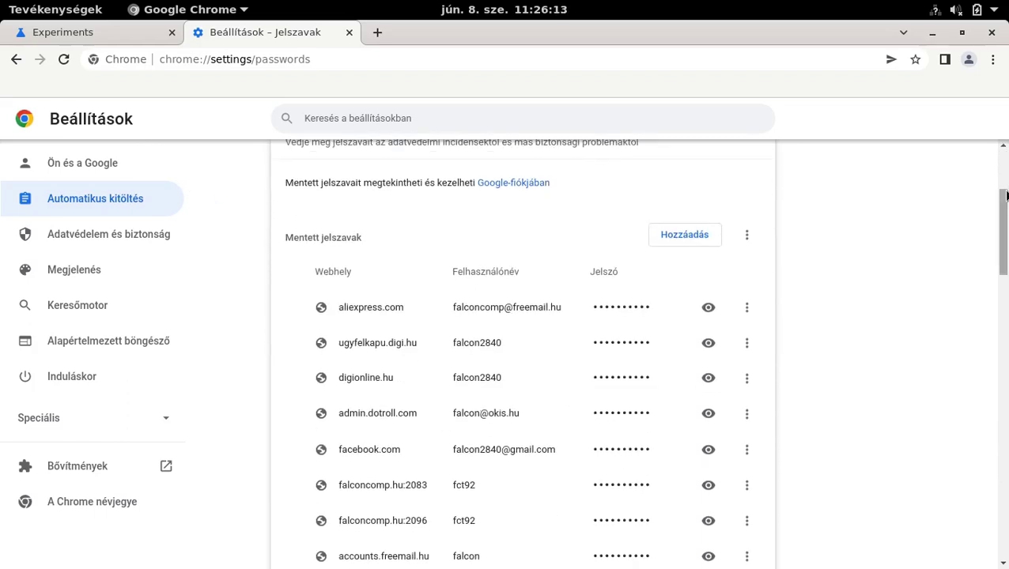
{"action": "left_click_drag", "start_coordinate": [1003, 210], "coordinate": [963, 177]}
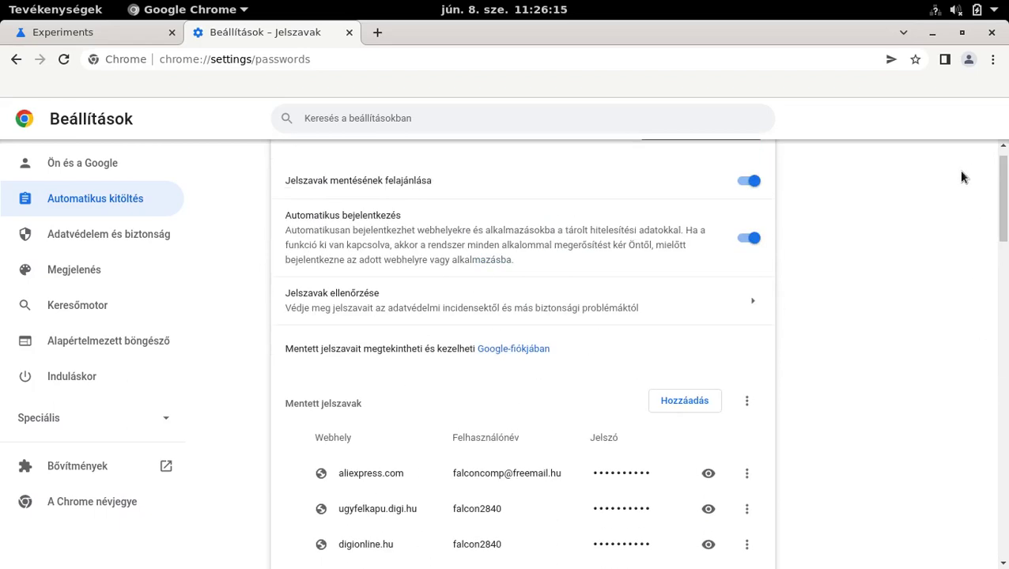
{"action": "left_click", "coordinate": [348, 32]}
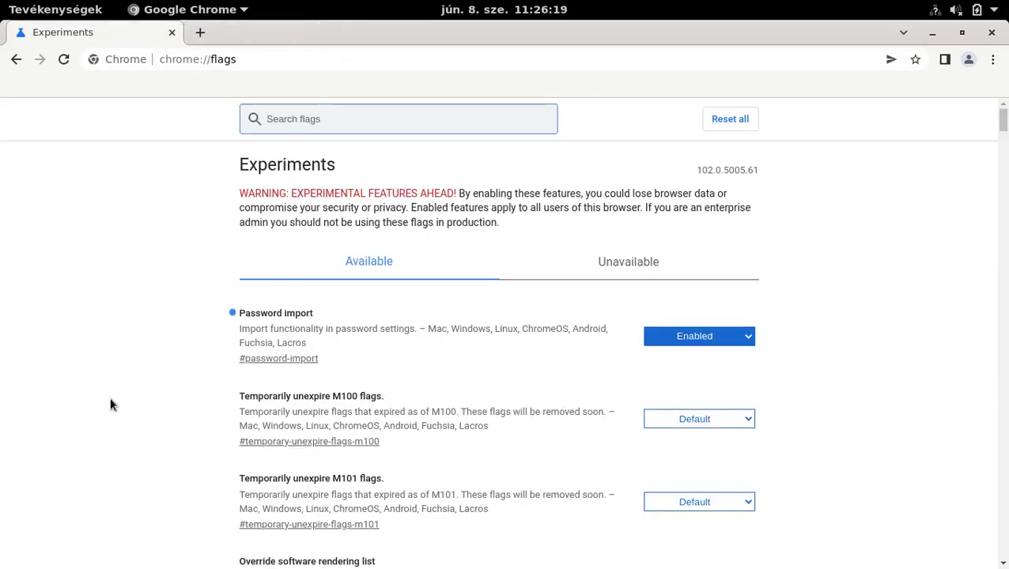
{"action": "left_click", "coordinate": [992, 33]}
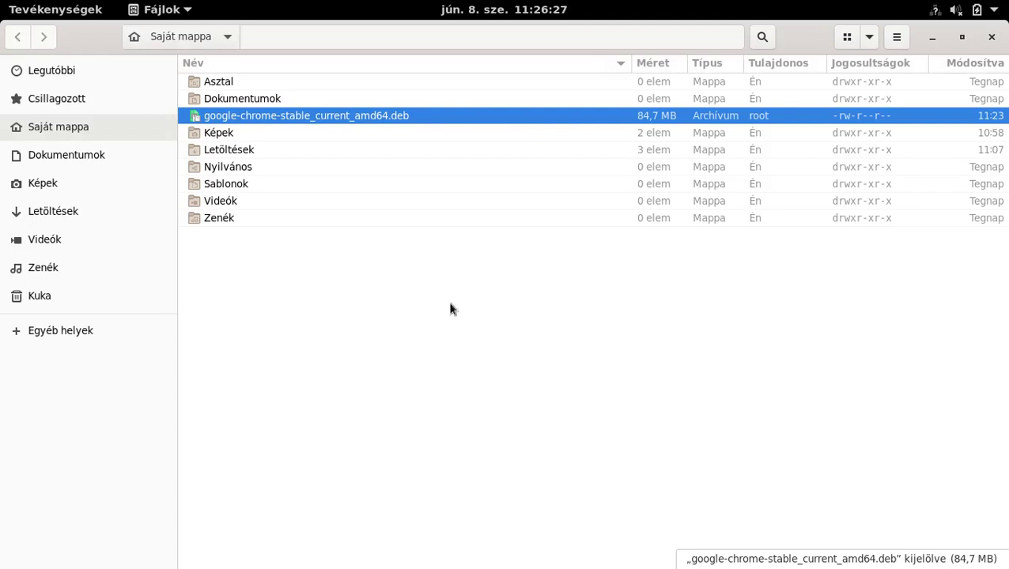
Move google-chrome-stable_current_amd64.deb from the home folder to the trash
{"action": "right_click", "coordinate": [480, 120]}
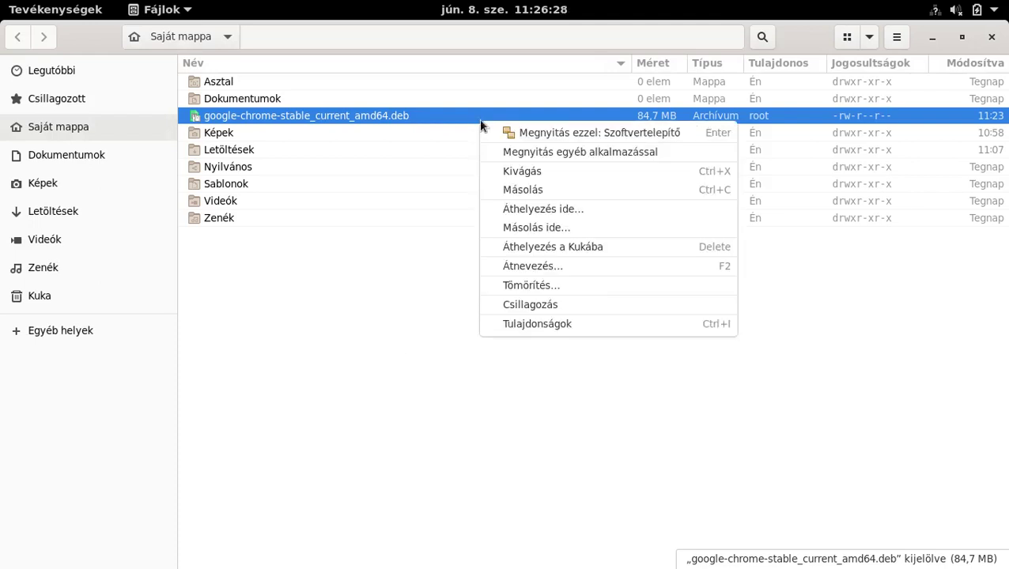
{"action": "left_click", "coordinate": [521, 241]}
{"action": "left_click", "coordinate": [316, 339]}
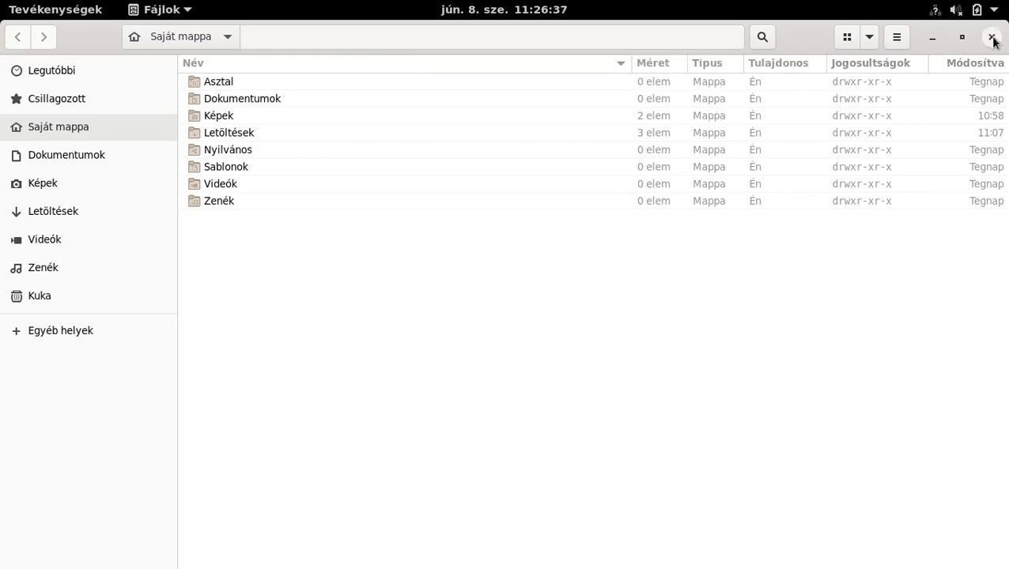
Minimize the file manager, terminal and my-script.sh text editor windows to clear the desktop
{"action": "left_click", "coordinate": [932, 43]}
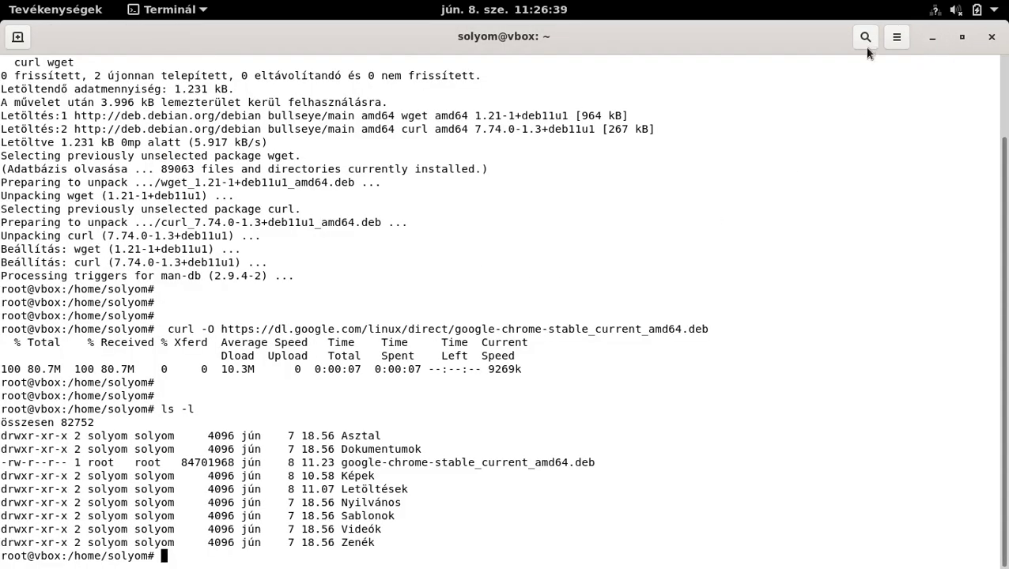
{"action": "left_click", "coordinate": [929, 38]}
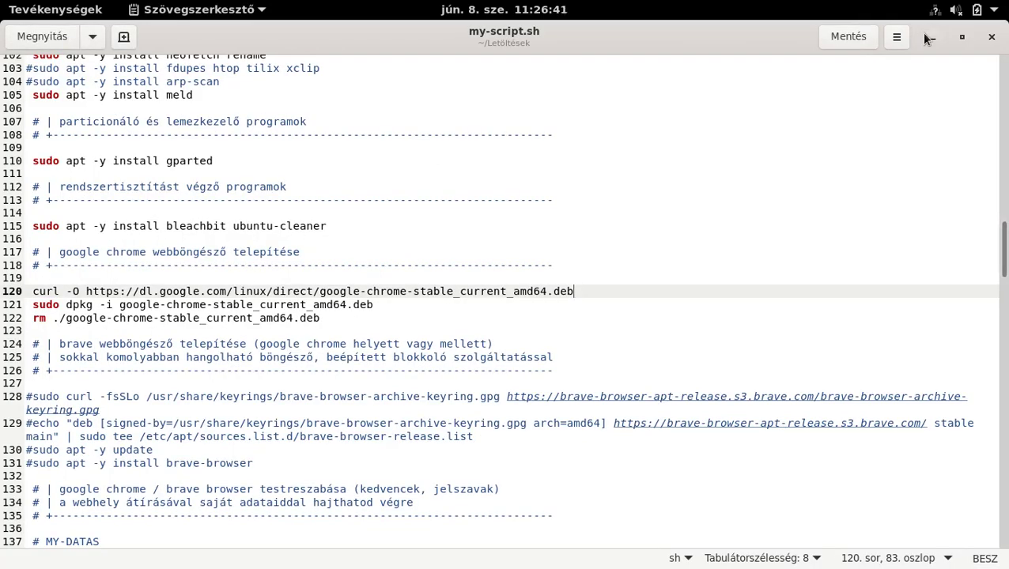
{"action": "left_click", "coordinate": [929, 38]}
Launch the Kiterjesztések app and follow its hint's link to extensions.gnome.org
{"action": "left_click", "coordinate": [57, 11]}
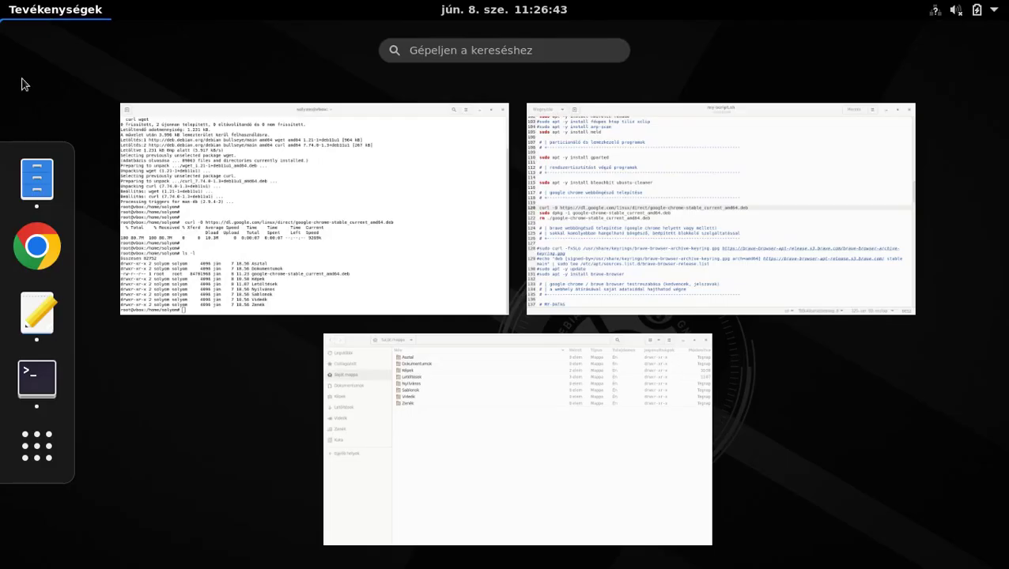
{"action": "left_click", "coordinate": [37, 446]}
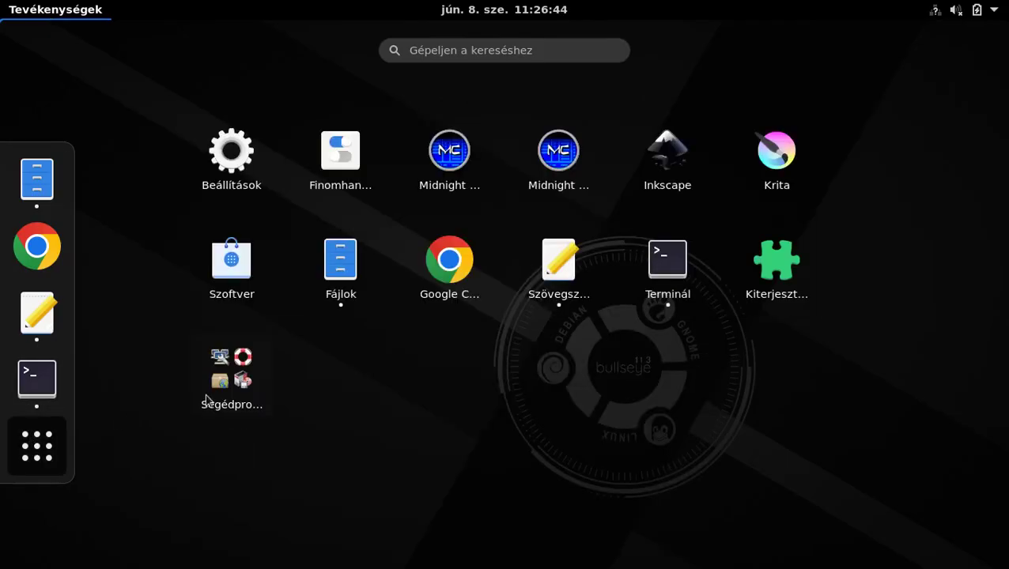
{"action": "left_click", "coordinate": [793, 264]}
{"action": "left_click", "coordinate": [223, 112]}
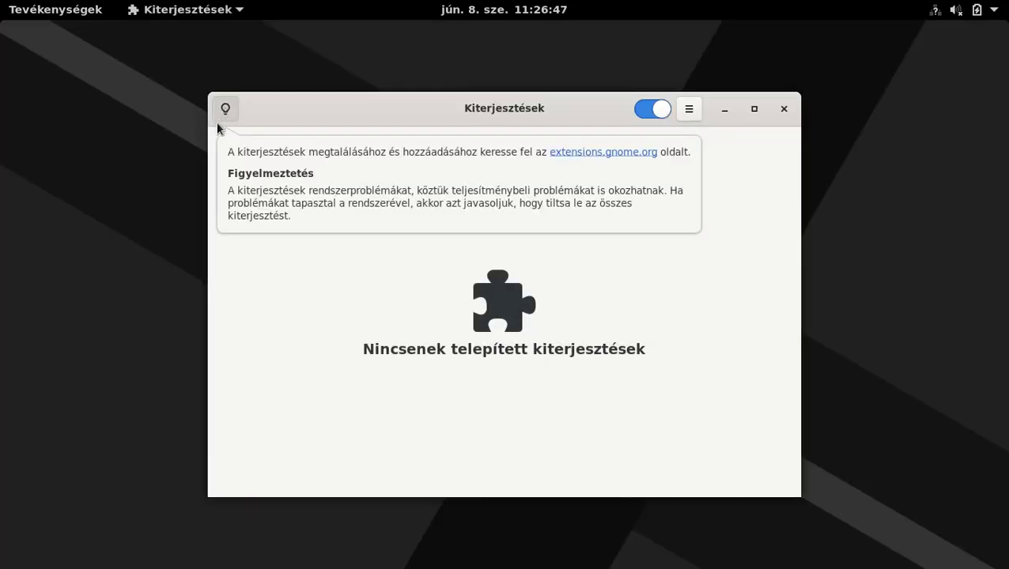
{"action": "left_click", "coordinate": [587, 155]}
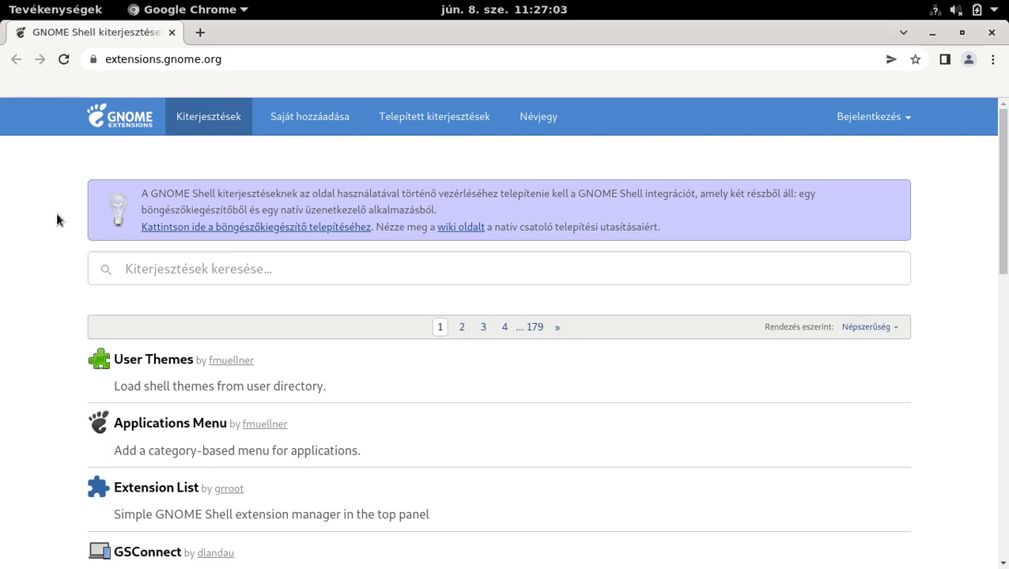
Add the GNOME Shell integráció extension to Chrome from the Chrome web store and dismiss the installation notice
{"action": "left_click", "coordinate": [238, 228]}
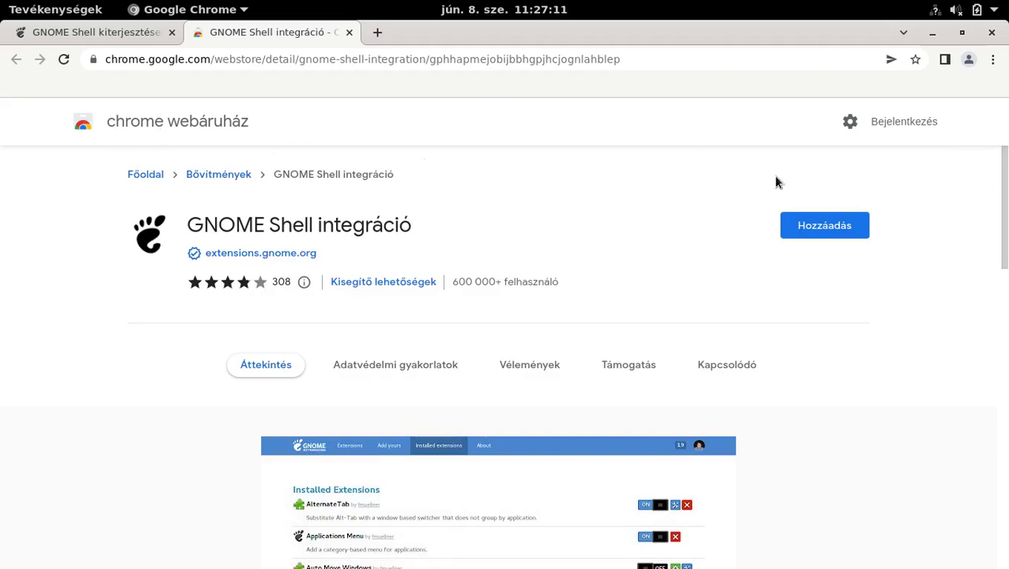
{"action": "left_click", "coordinate": [836, 231]}
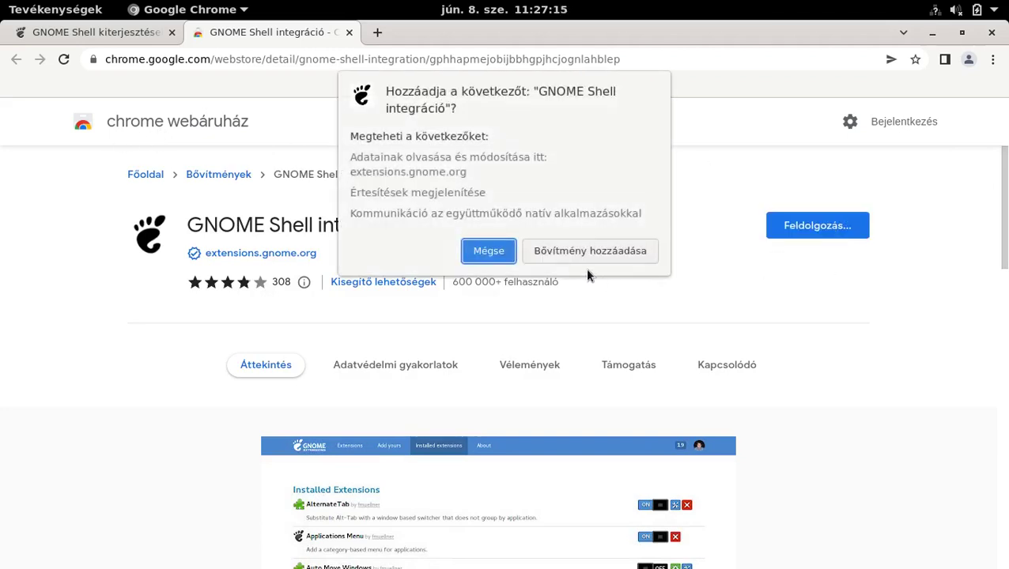
{"action": "left_click", "coordinate": [574, 253]}
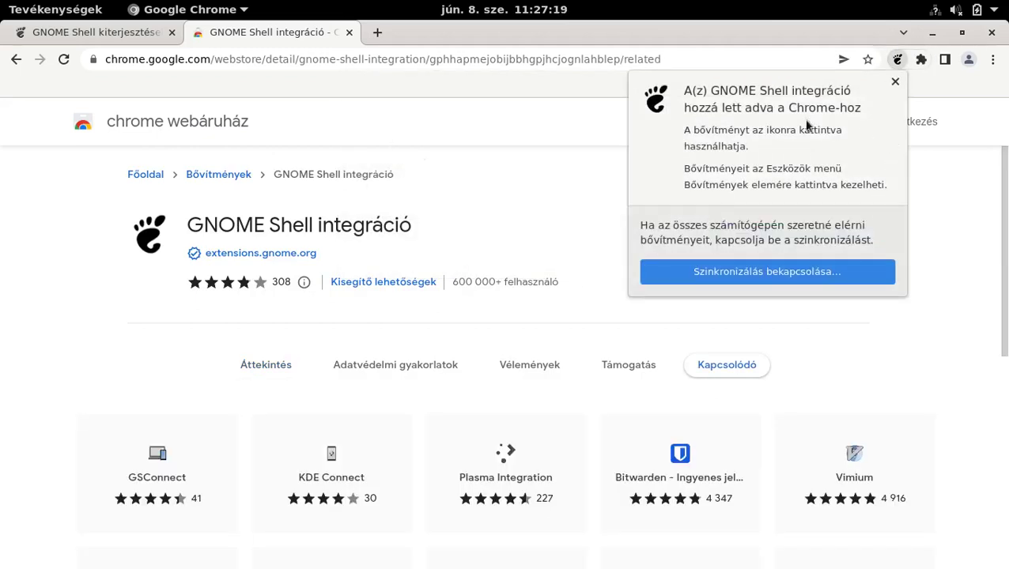
{"action": "left_click", "coordinate": [895, 81]}
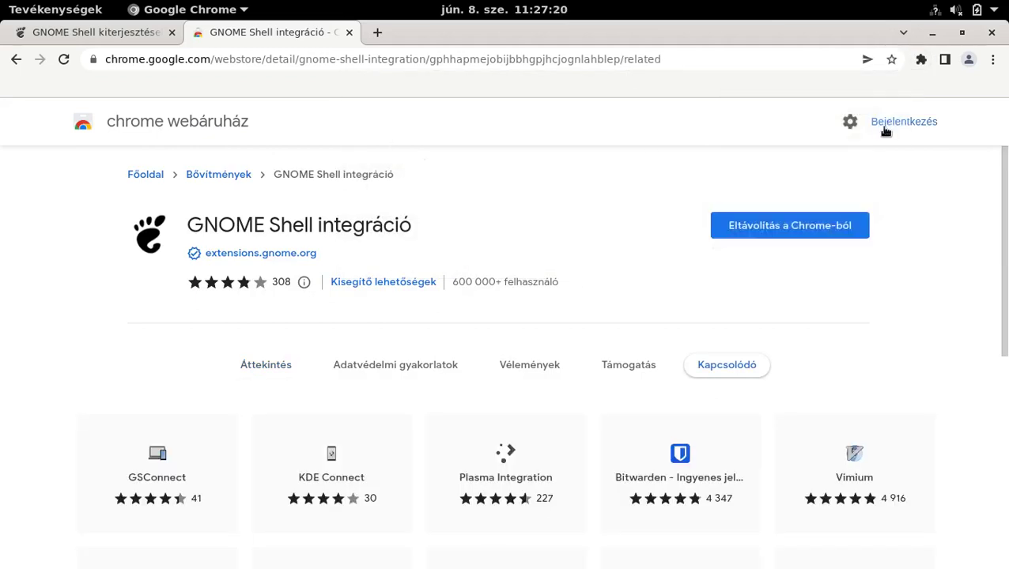
Pin the GNOME Shell integráció extension to Chrome's toolbar
{"action": "left_click", "coordinate": [921, 60]}
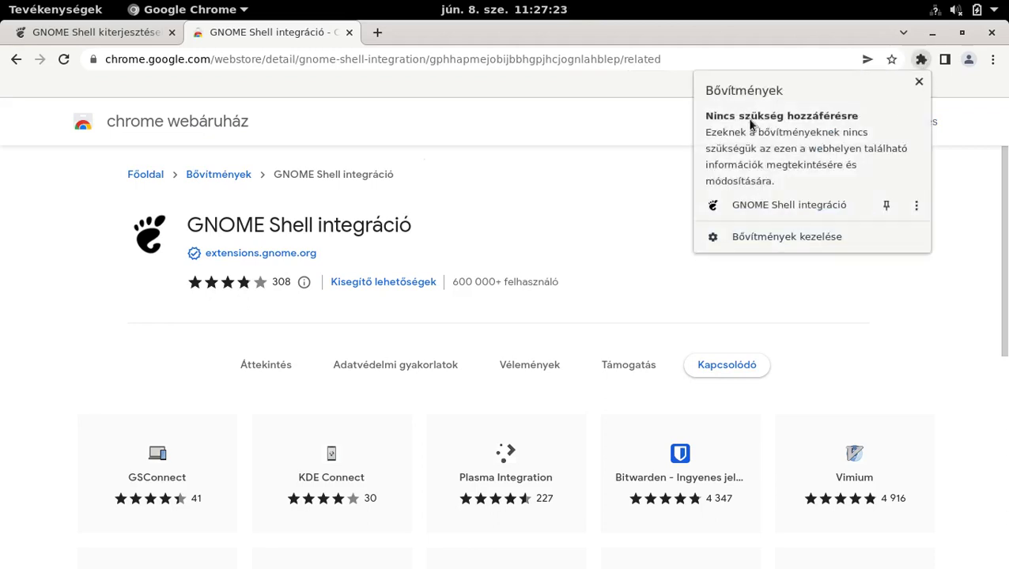
{"action": "left_click", "coordinate": [887, 205]}
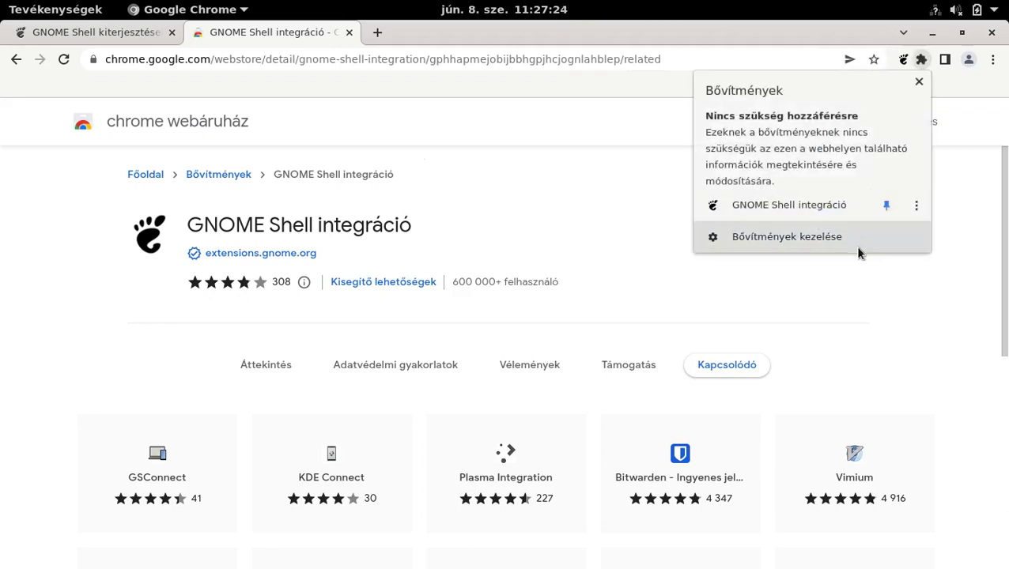
{"action": "left_click", "coordinate": [895, 340]}
Close the Chrome window and the Kiterjesztések app
{"action": "left_click", "coordinate": [992, 32]}
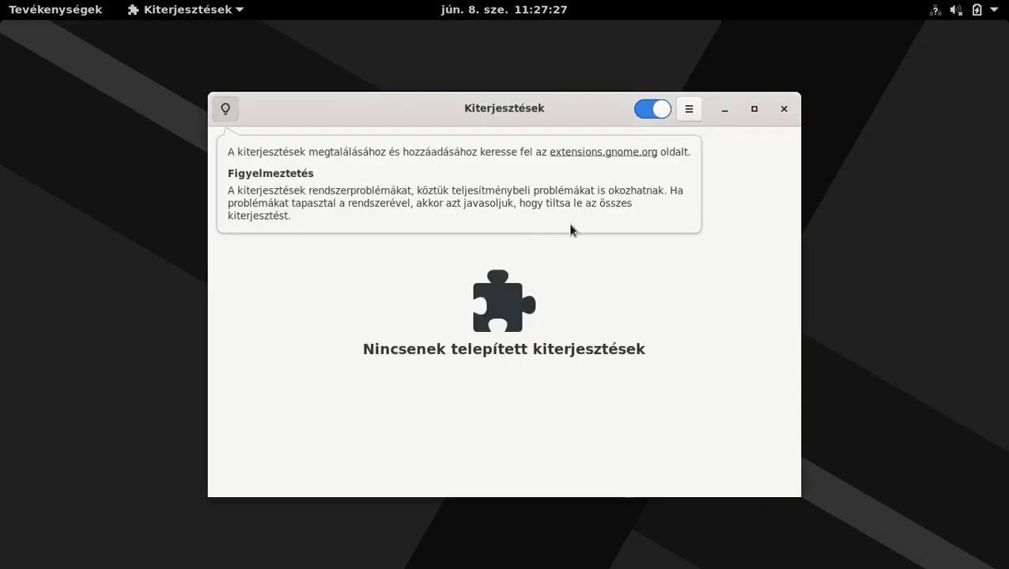
{"action": "left_click", "coordinate": [784, 111]}
{"action": "left_click", "coordinate": [785, 112]}
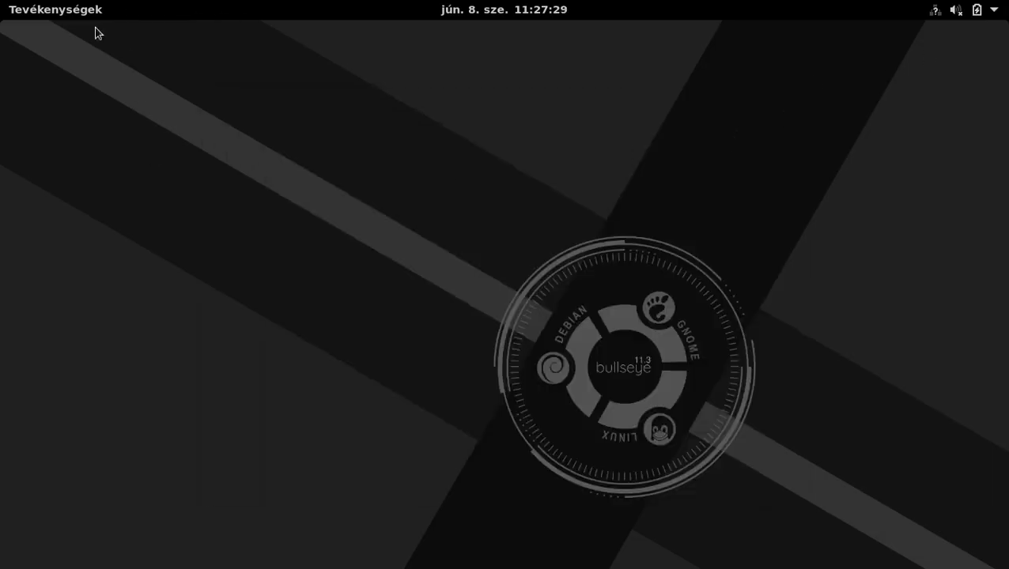
Relaunch Chrome and open the GNOME extensions site through the pinned GNOME Shell integration extension
{"action": "left_click", "coordinate": [56, 10]}
{"action": "left_click", "coordinate": [38, 245]}
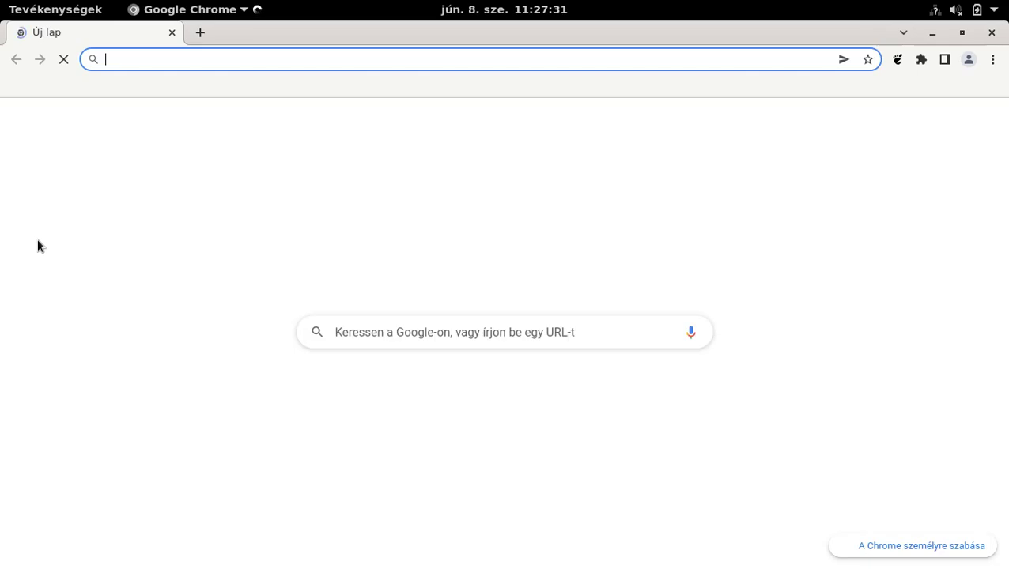
{"action": "left_click", "coordinate": [899, 63]}
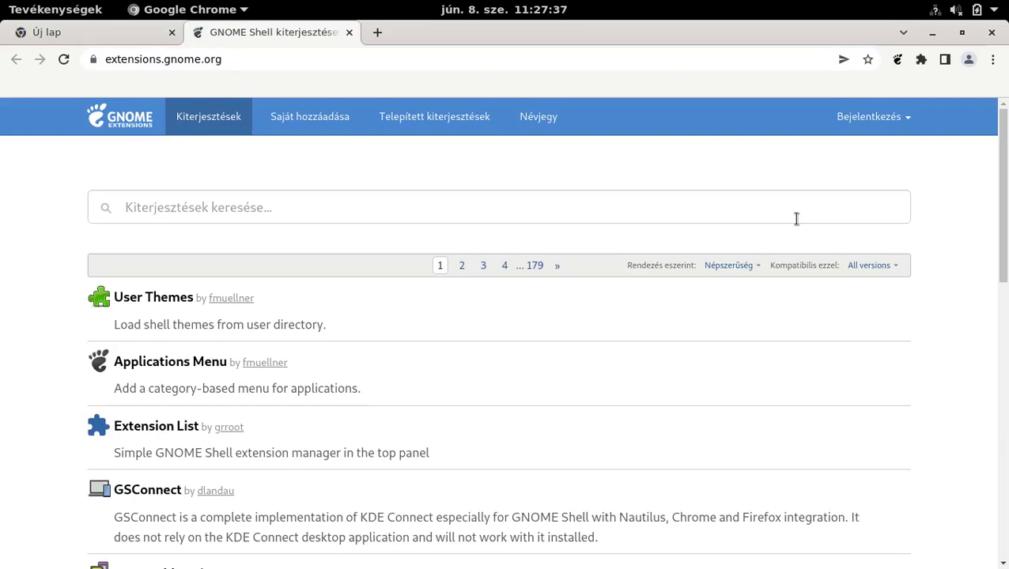
Open the User Themes extension page, switch the extension on and confirm its installation
{"action": "left_click", "coordinate": [138, 299]}
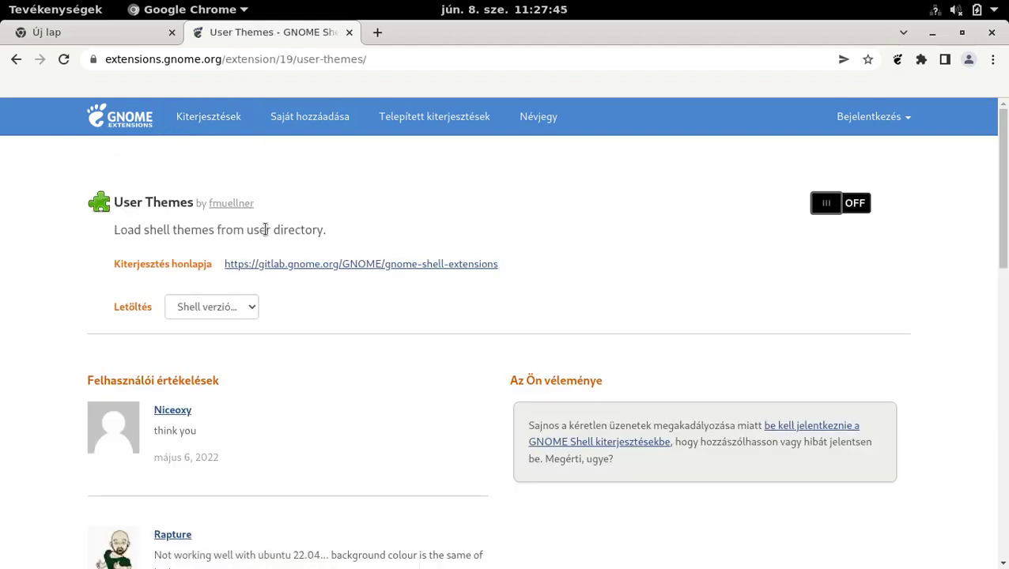
{"action": "left_click", "coordinate": [852, 204]}
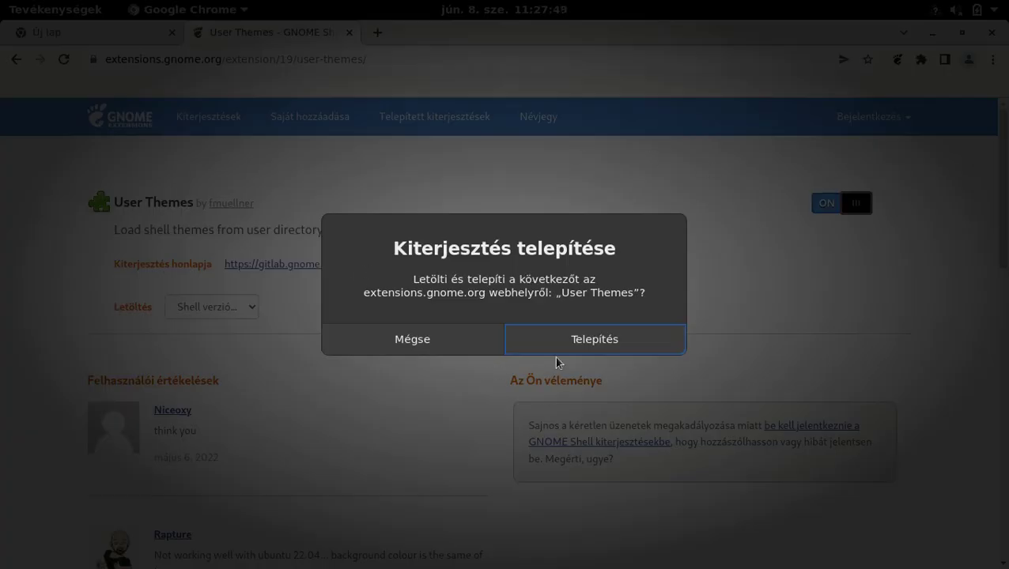
{"action": "left_click", "coordinate": [576, 347]}
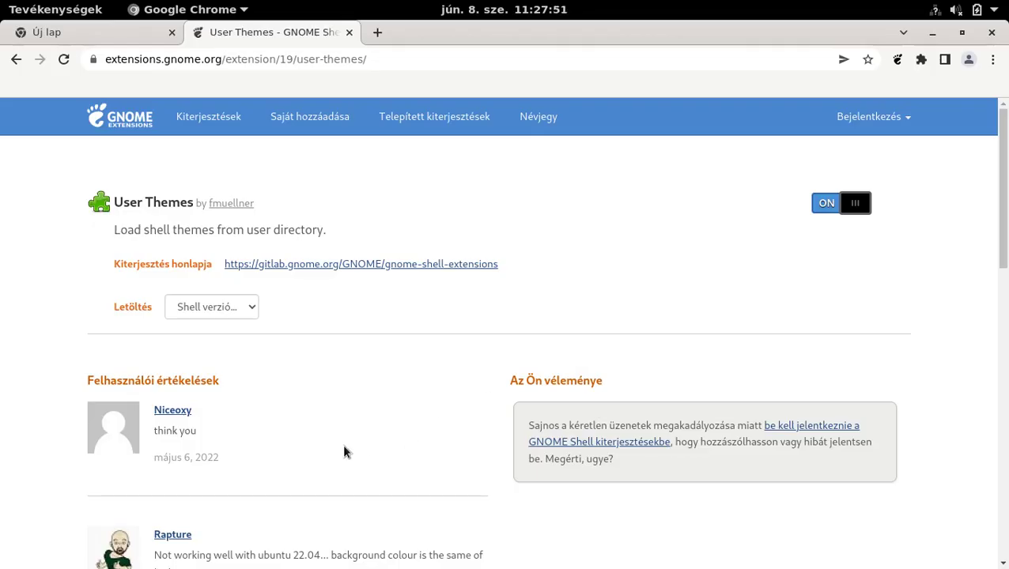
Minimize Chrome, check the theme list in the User Themes settings of the Kiterjesztések app, and close the app
{"action": "left_click", "coordinate": [930, 33]}
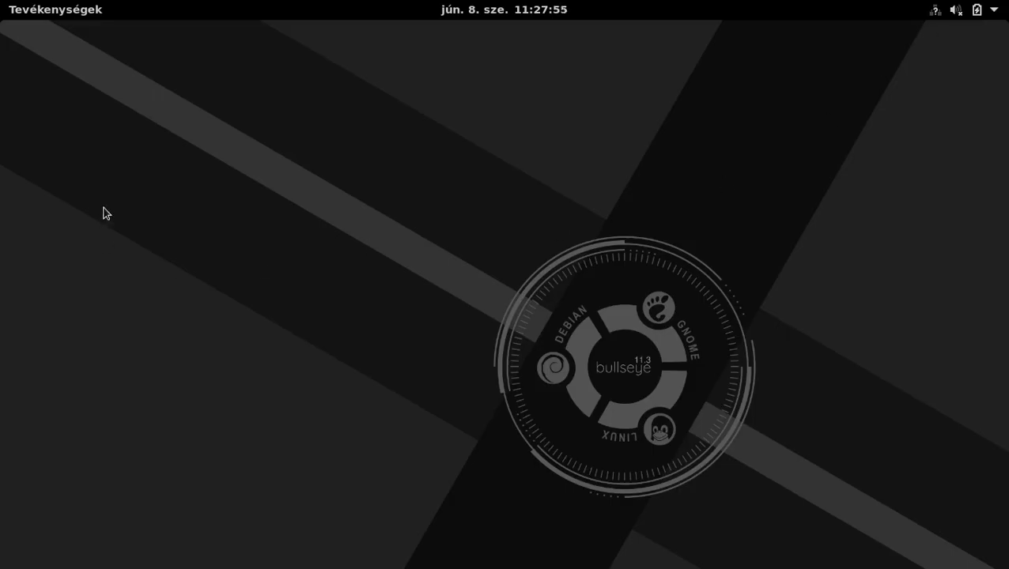
{"action": "left_click", "coordinate": [45, 16]}
{"action": "left_click", "coordinate": [52, 452]}
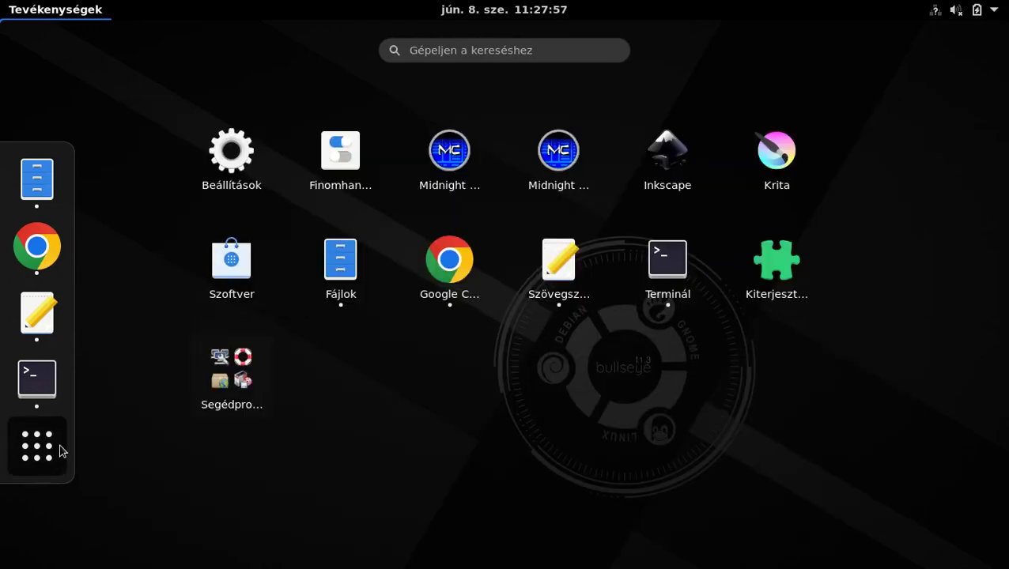
{"action": "left_click", "coordinate": [783, 278]}
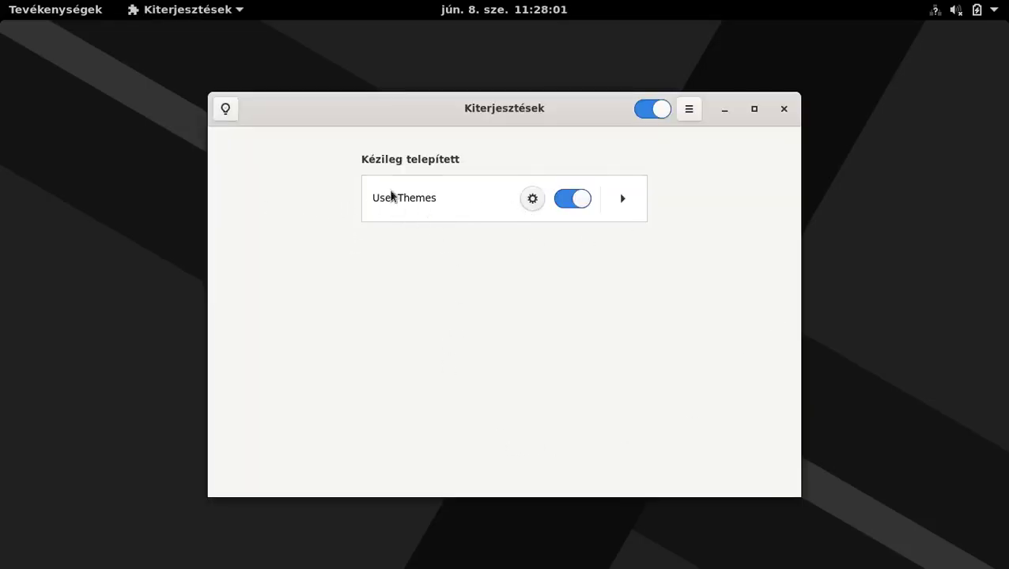
{"action": "left_click", "coordinate": [531, 199]}
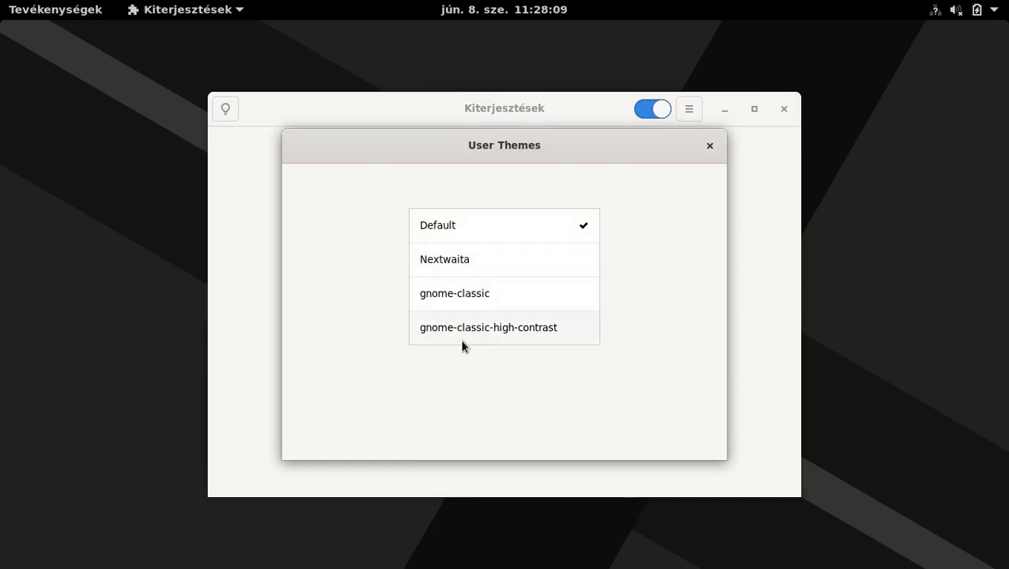
{"action": "left_click", "coordinate": [752, 196]}
{"action": "left_click", "coordinate": [708, 146]}
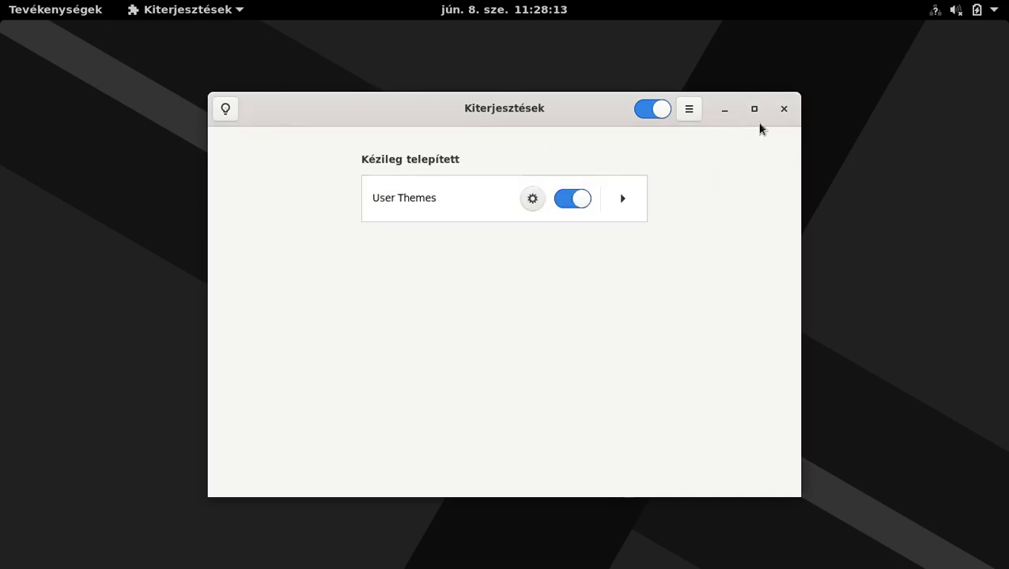
{"action": "left_click", "coordinate": [784, 109]}
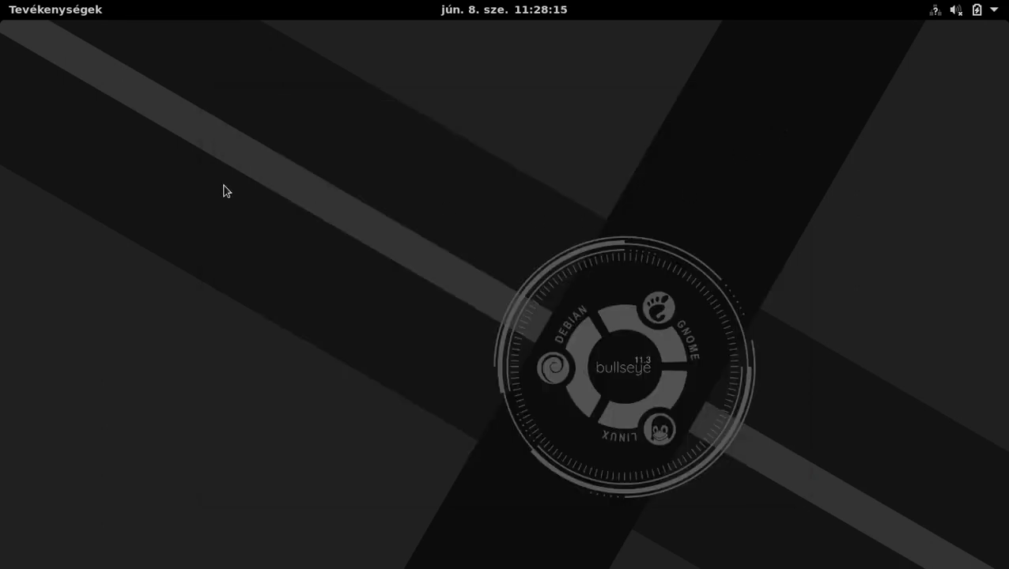
Return to Chrome and search the GNOME extensions catalogue for "dash to dock"
{"action": "left_click", "coordinate": [37, 18]}
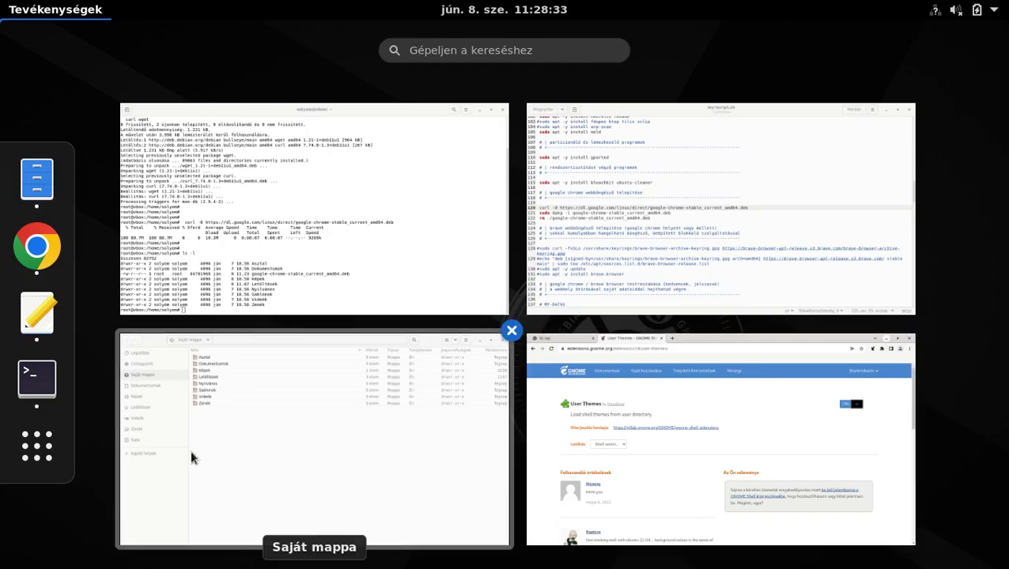
{"action": "left_click", "coordinate": [50, 262]}
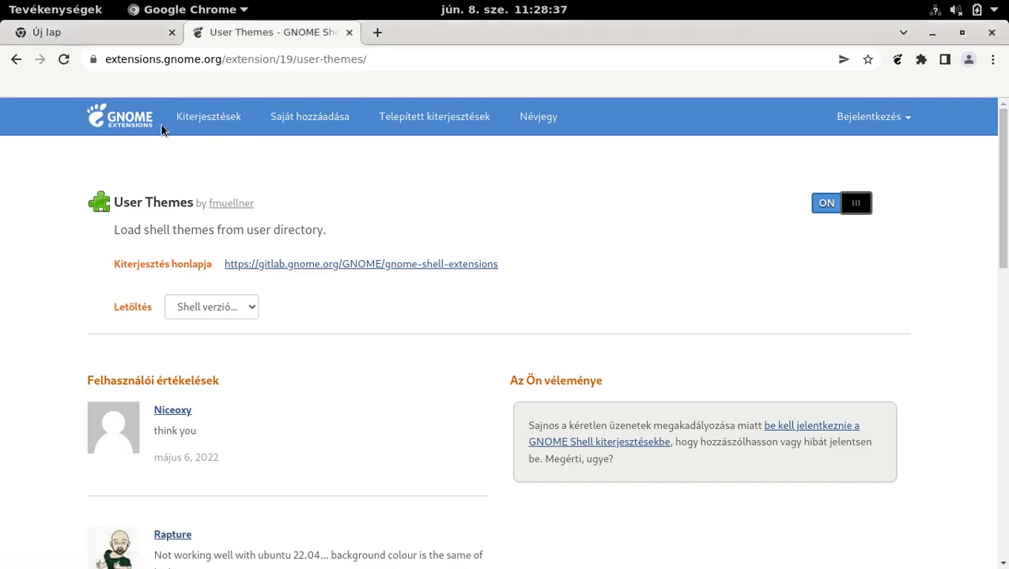
{"action": "left_click", "coordinate": [225, 126]}
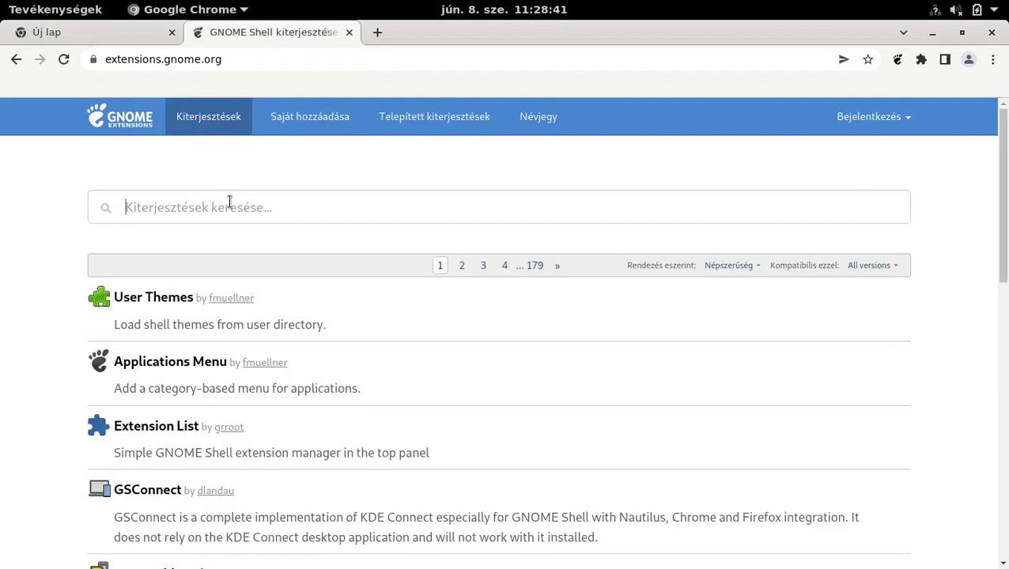
{"action": "type", "text": "dash "}
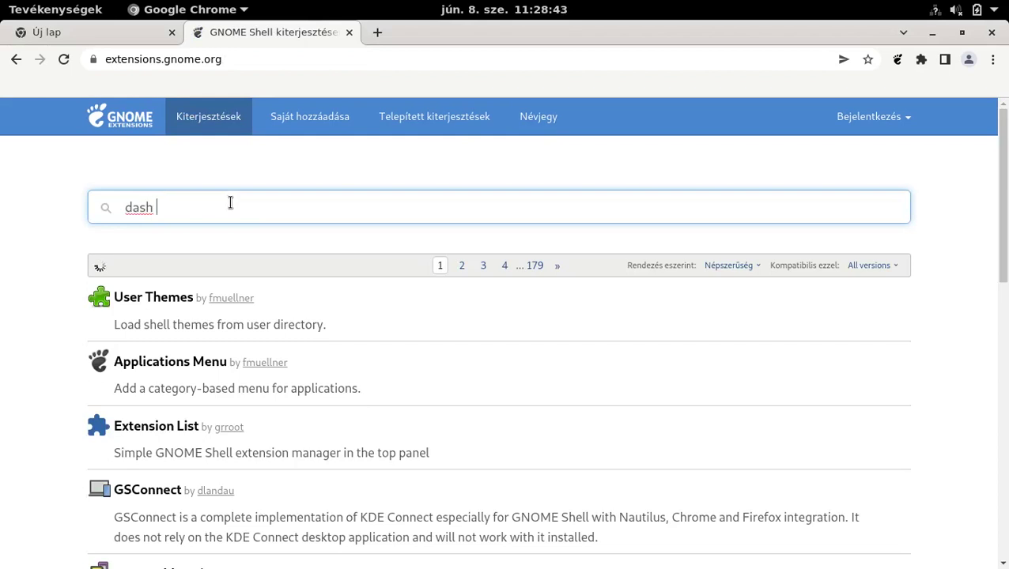
{"action": "type", "text": "to boar"}
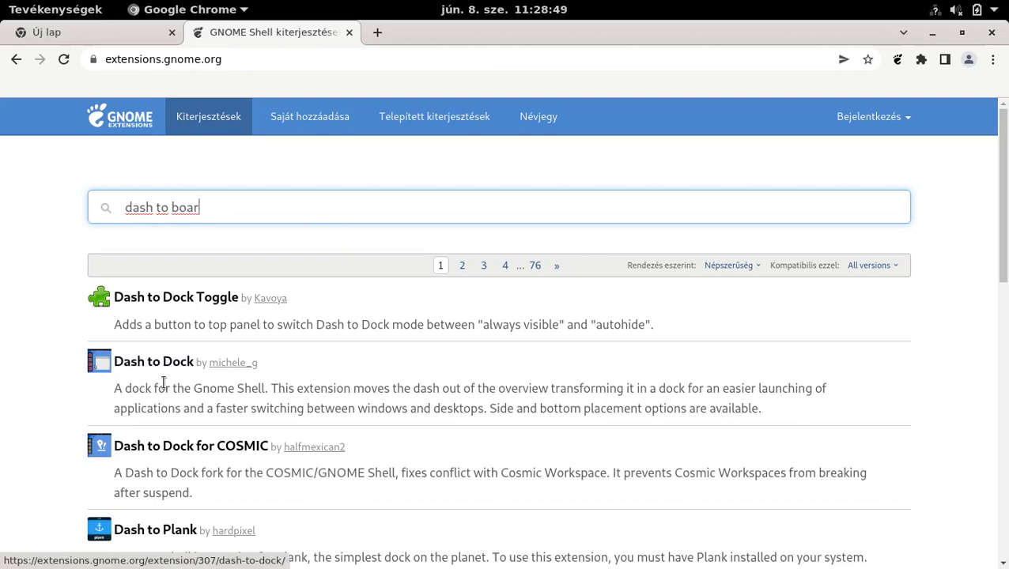
{"action": "scroll", "coordinate": [162, 384], "scroll_direction": "down", "scroll_amount": 1}
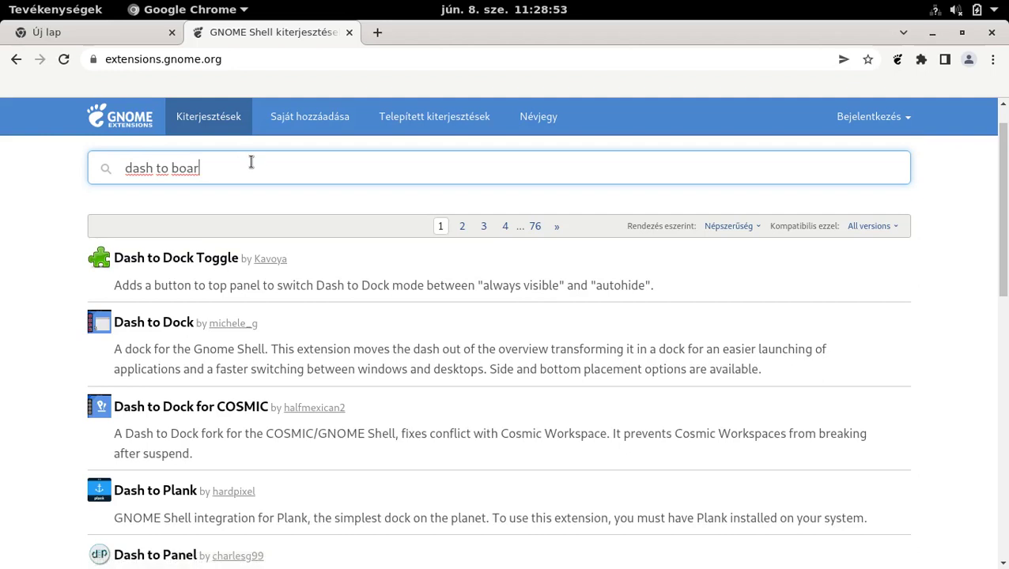
{"action": "key", "text": "BackSpace"}
{"action": "key", "text": "BackSpace"}
{"action": "key", "text": "BackSpace"}
{"action": "key", "text": "BackSpace"}
{"action": "type", "text": "d"}
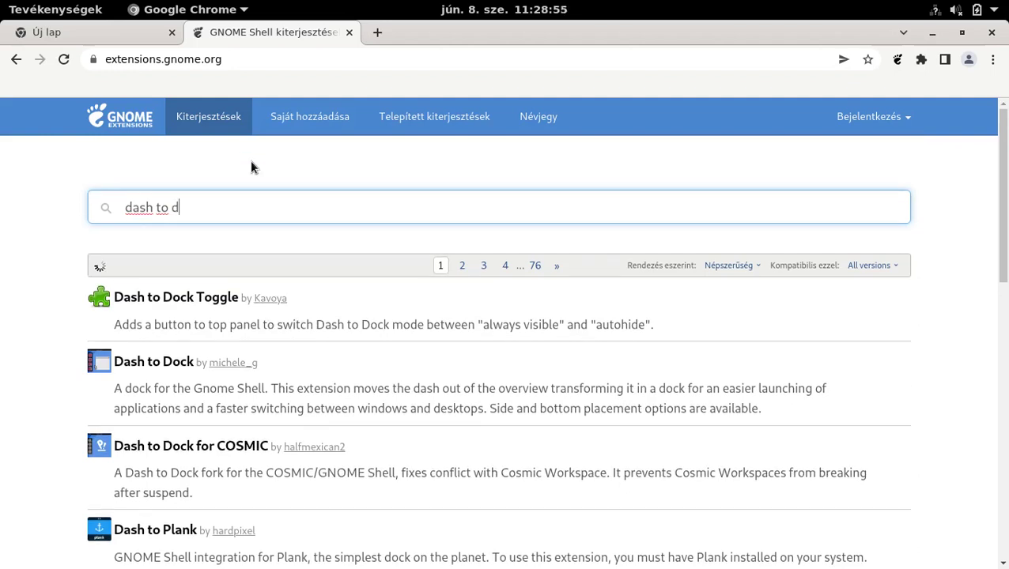
{"action": "type", "text": "ock"}
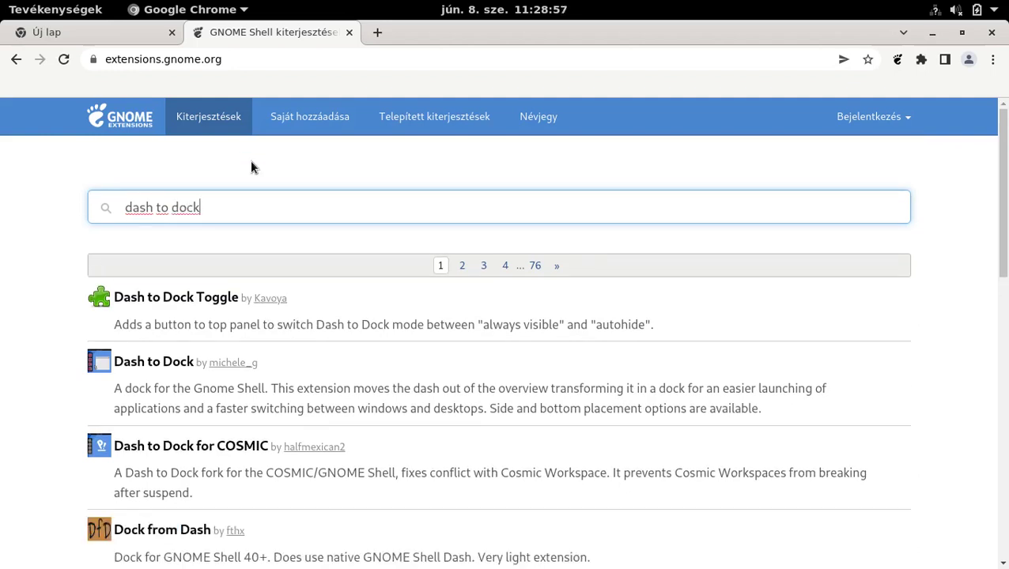
Open the Dash to Dock extension page, switch the extension on and confirm its installation
{"action": "left_click", "coordinate": [155, 362]}
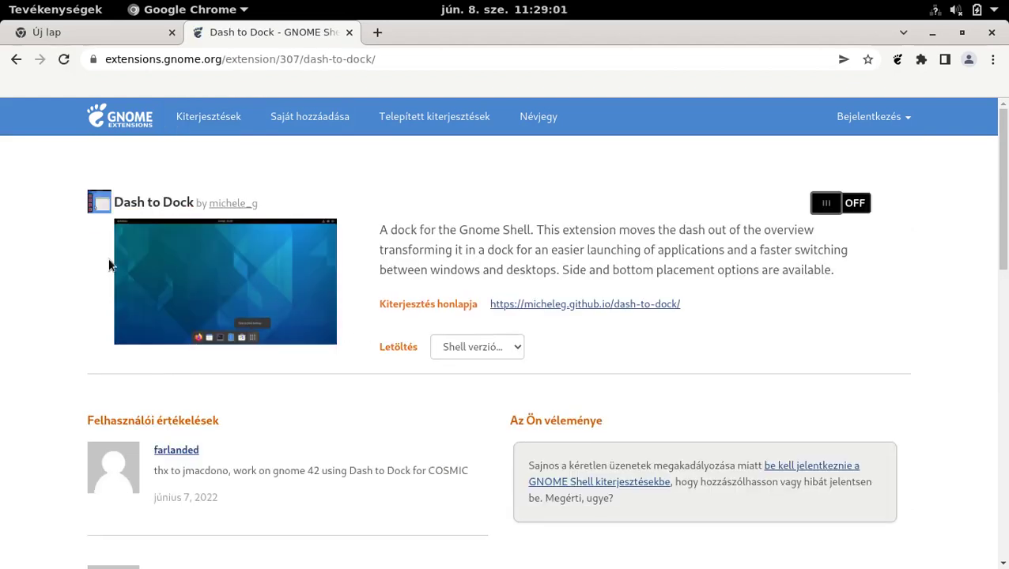
{"action": "left_click", "coordinate": [852, 209]}
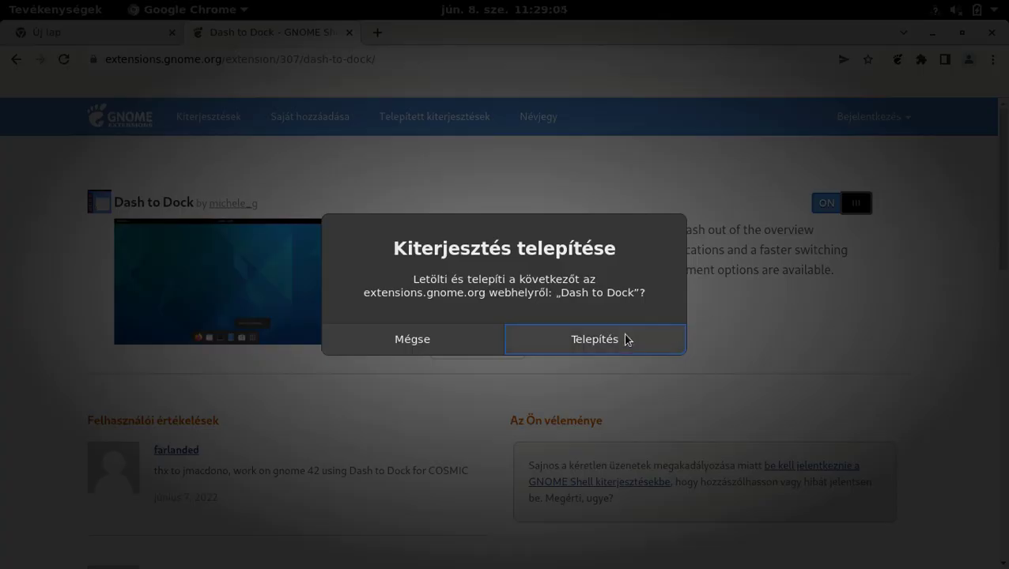
{"action": "left_click", "coordinate": [630, 343]}
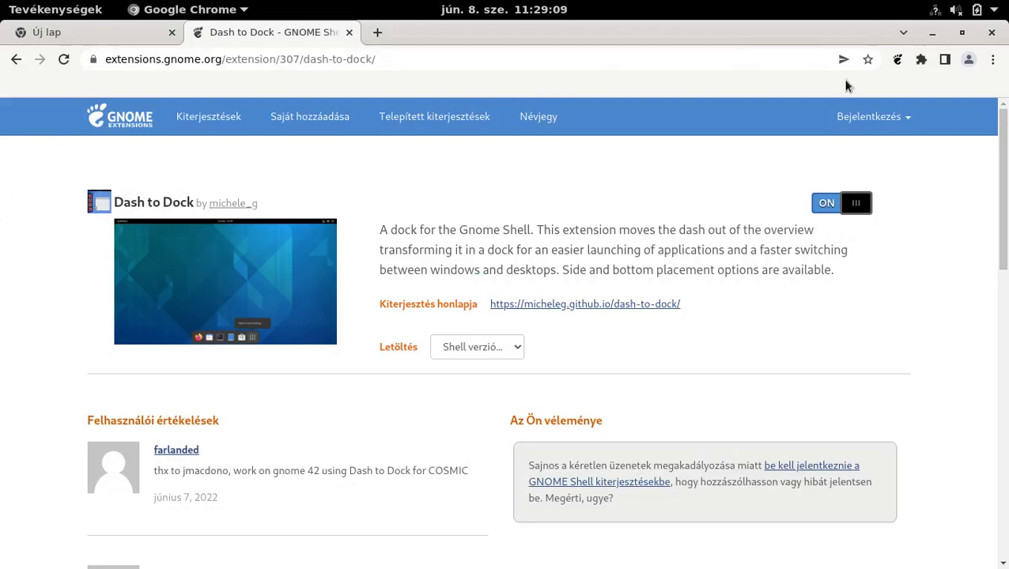
Minimize Chrome and launch the Kiterjesztések app from the application grid
{"action": "left_click", "coordinate": [931, 32]}
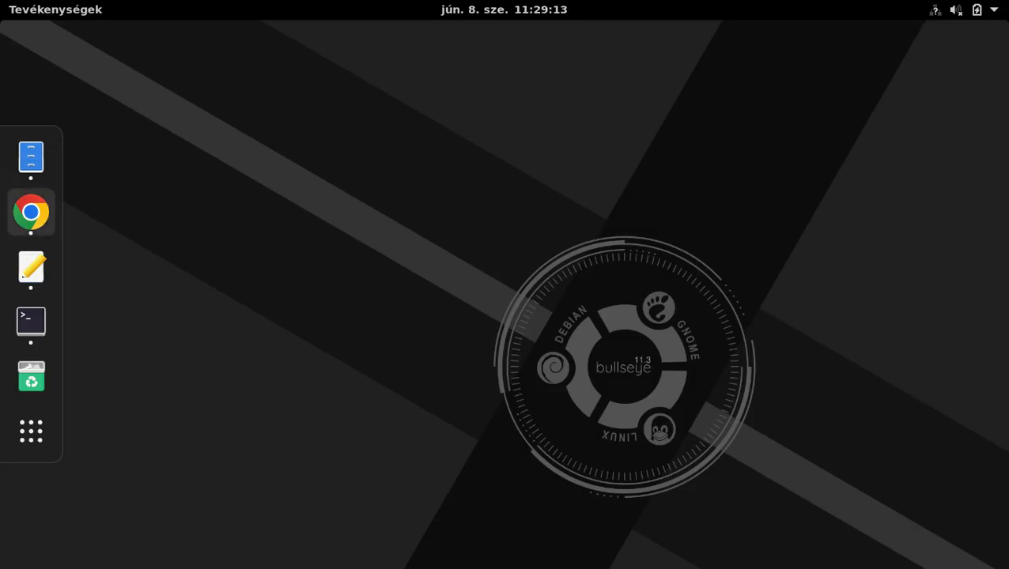
{"action": "left_click", "coordinate": [58, 11]}
{"action": "left_click", "coordinate": [58, 11]}
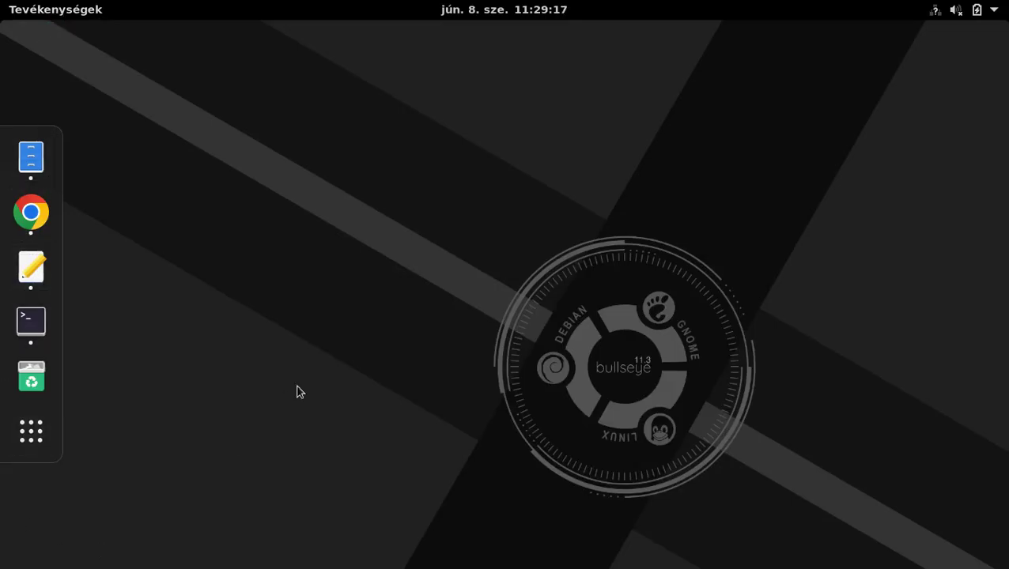
{"action": "left_click", "coordinate": [38, 441]}
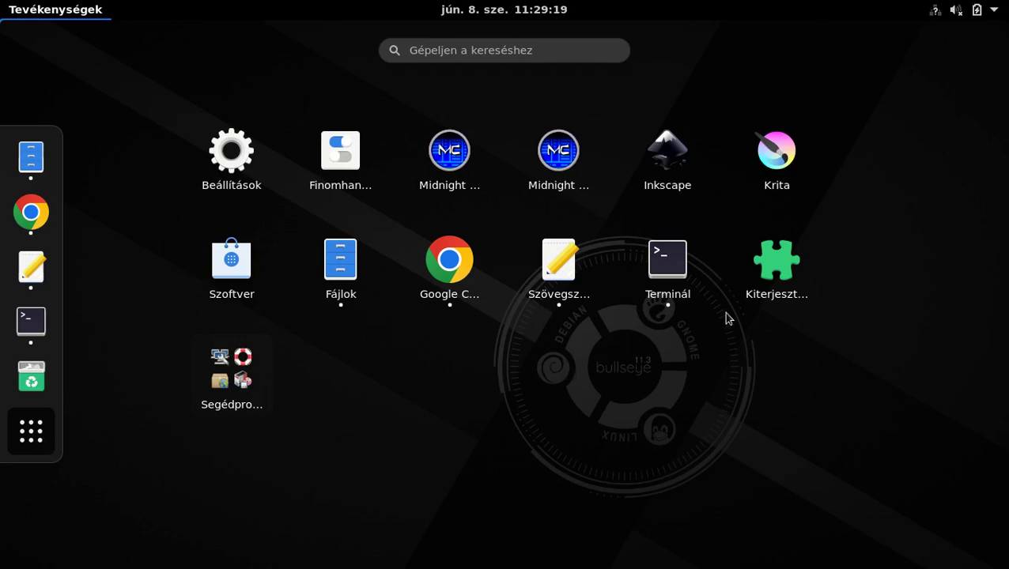
{"action": "left_click", "coordinate": [761, 282]}
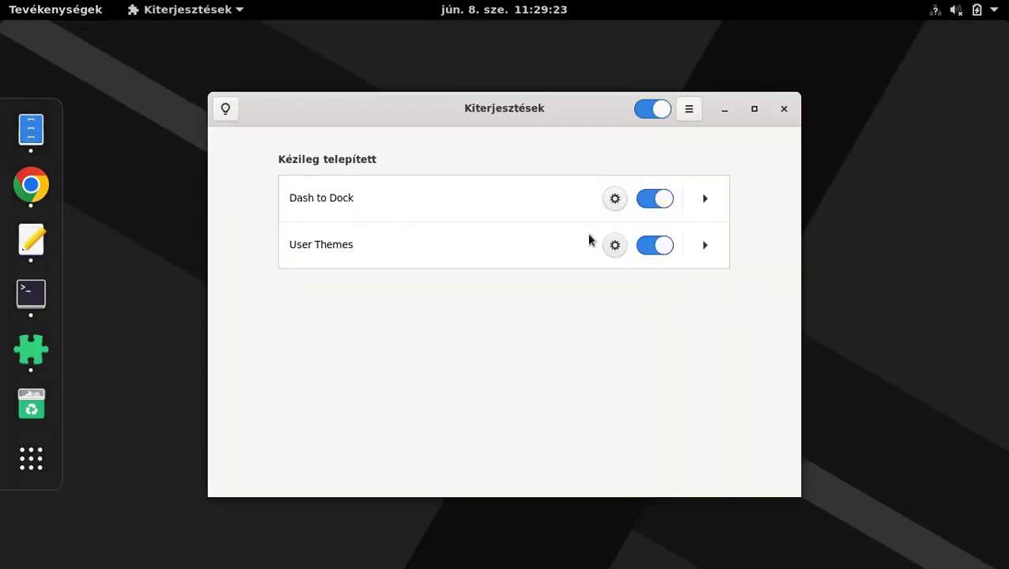
In the Dash to Dock settings, turn off intelligent auto-hide and enable panel mode so the dock extends to the screen edge
{"action": "left_click", "coordinate": [614, 199]}
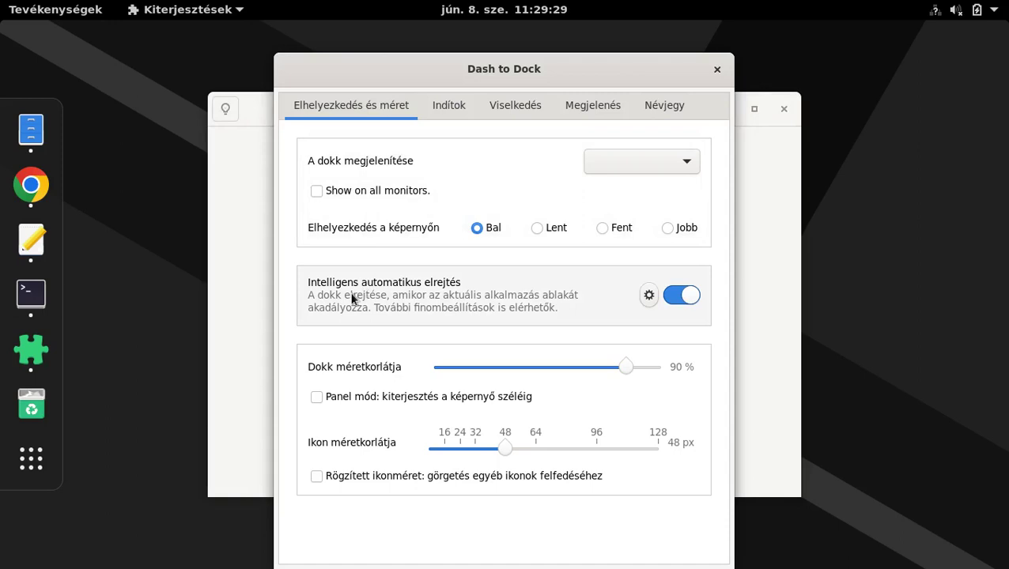
{"action": "left_click", "coordinate": [680, 297]}
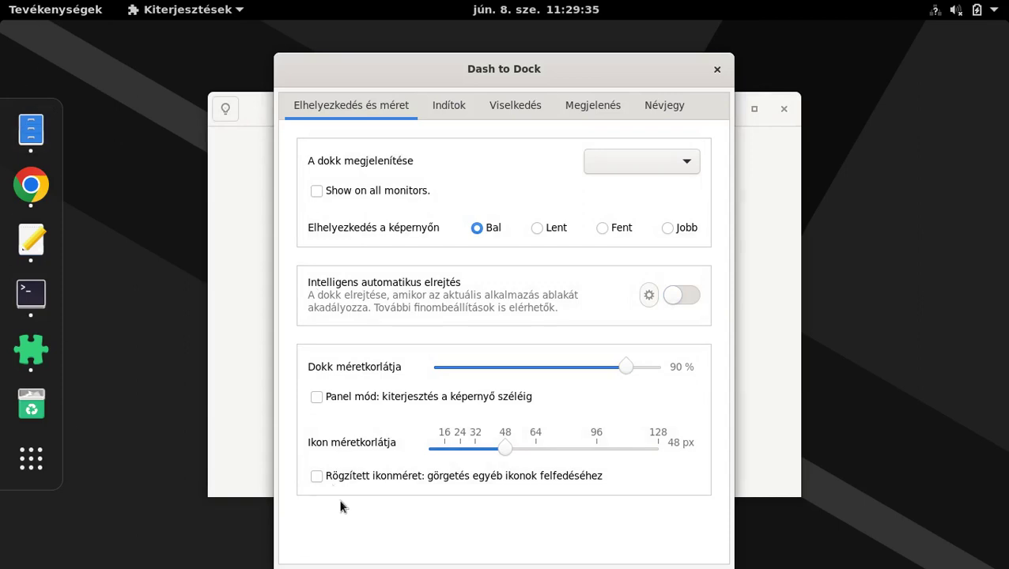
{"action": "left_click", "coordinate": [351, 400]}
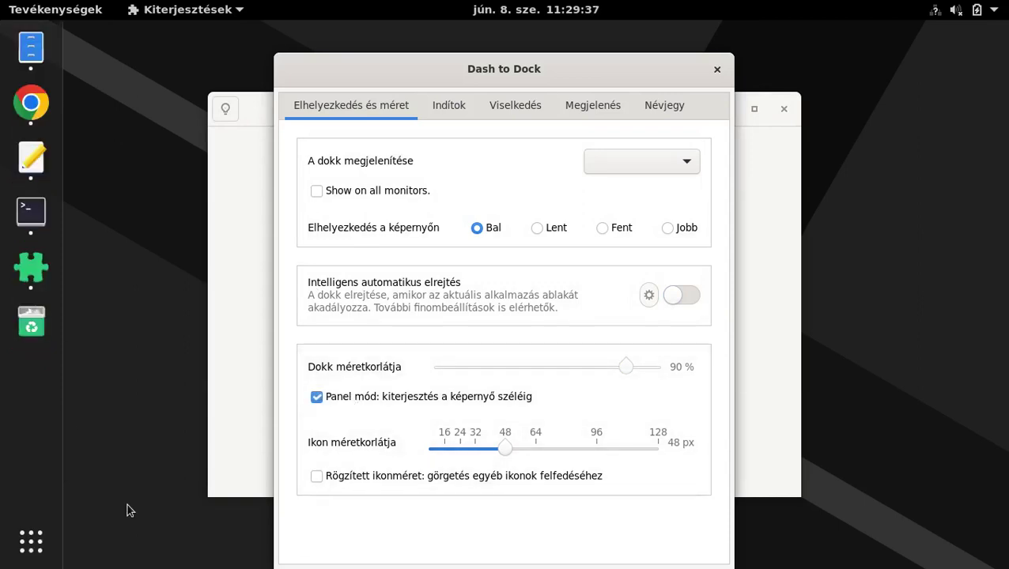
Set the dock's icon size limit to 32 px with fixed icon size, and turn off its trash can
{"action": "left_click_drag", "start_coordinate": [502, 447], "coordinate": [474, 450]}
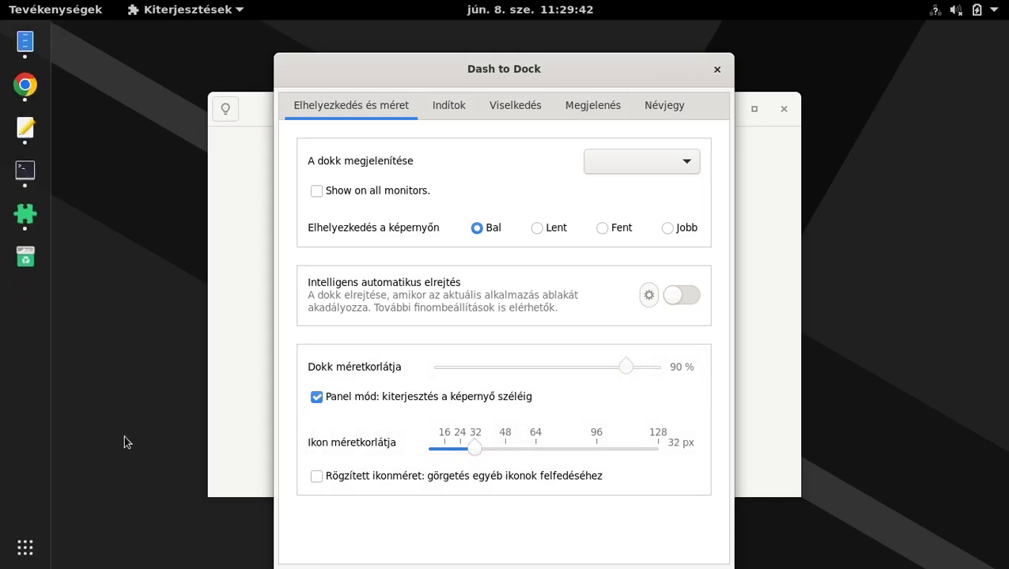
{"action": "left_click", "coordinate": [318, 477]}
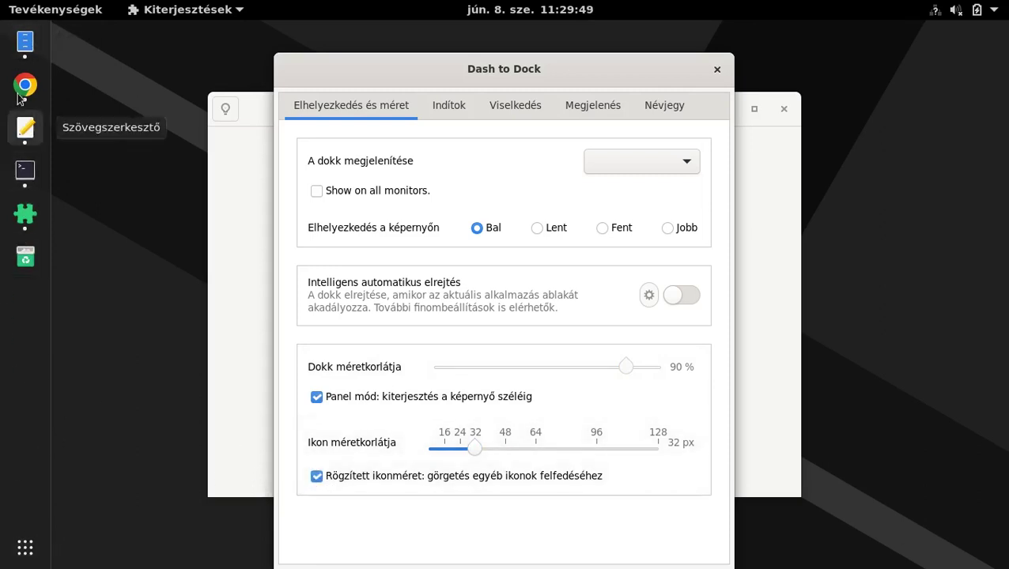
{"action": "left_click", "coordinate": [449, 104]}
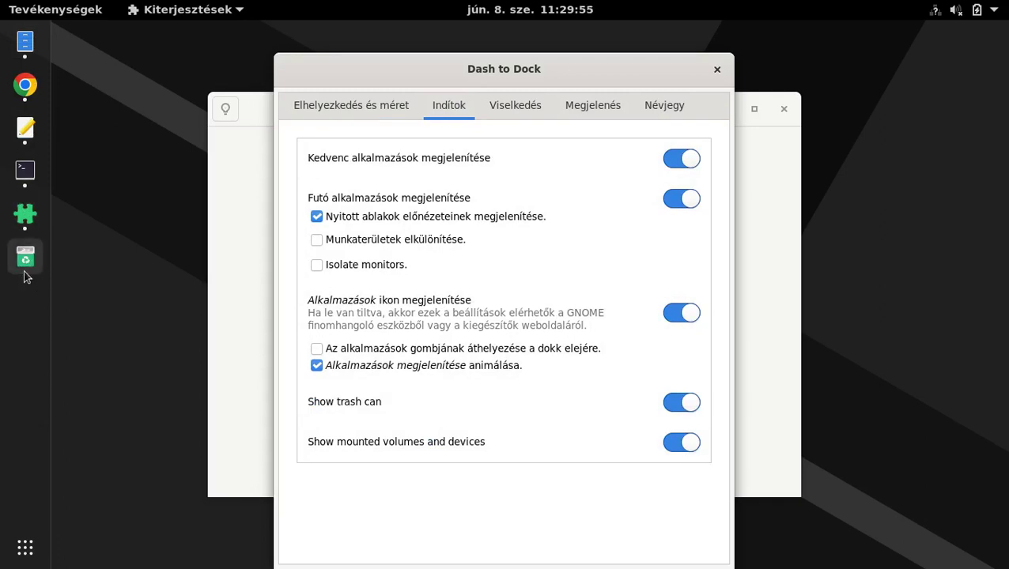
{"action": "left_click", "coordinate": [678, 405]}
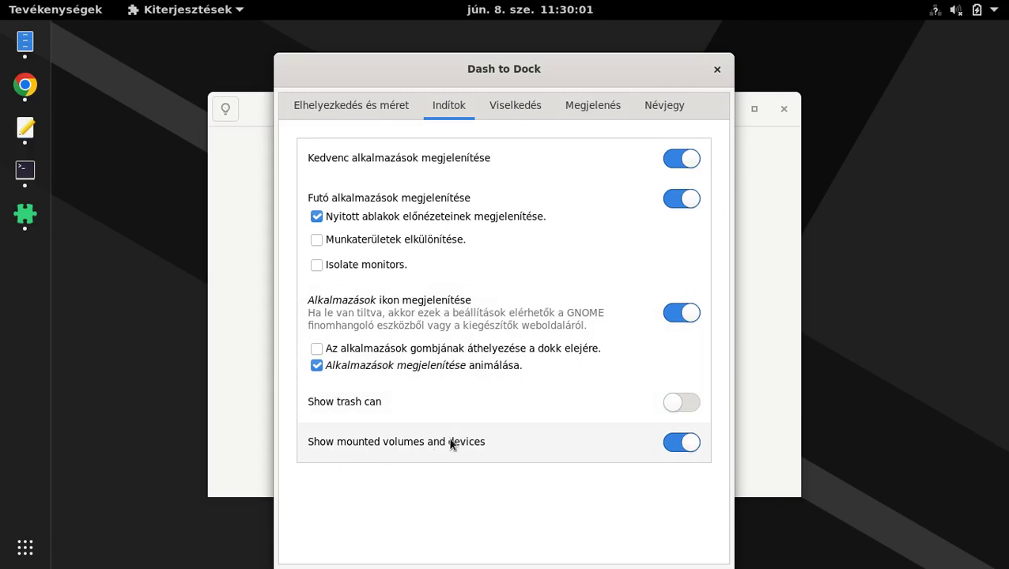
Configure Dash to Dock to hide mounted volumes and devices, force straight corners and shrink the dash, and close the extension windows
{"action": "left_click", "coordinate": [677, 447]}
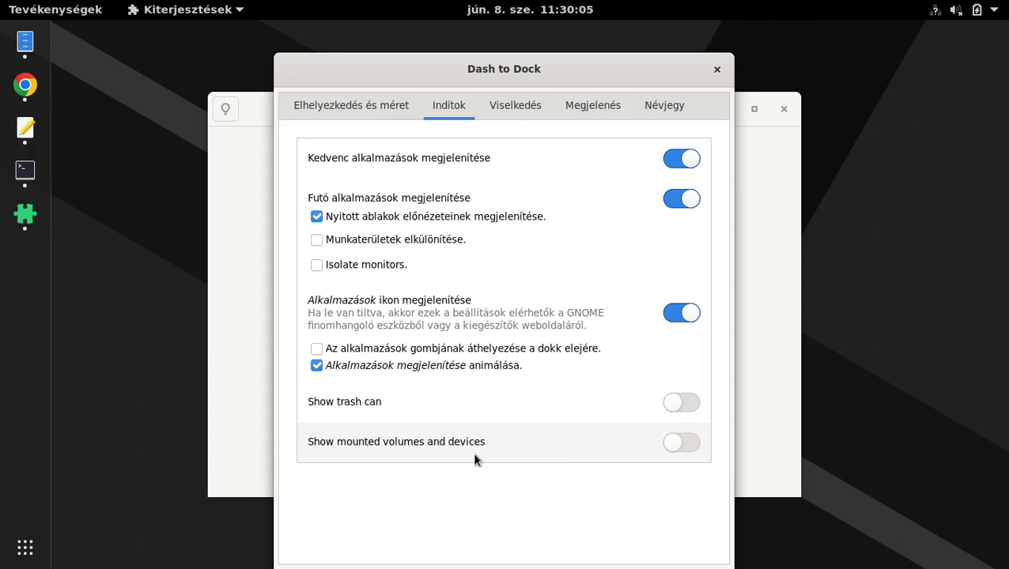
{"action": "left_click", "coordinate": [513, 107]}
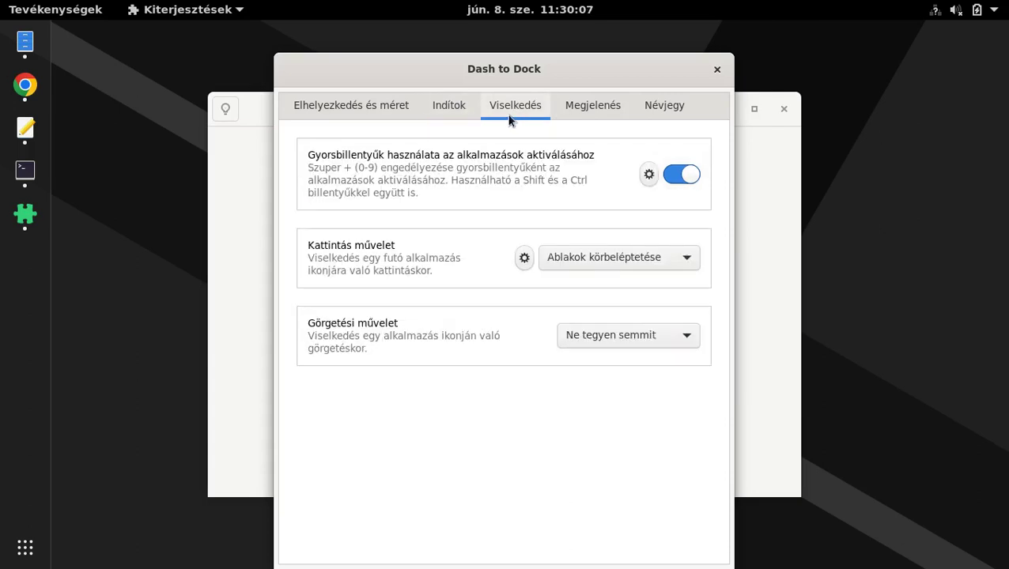
{"action": "left_click", "coordinate": [584, 104]}
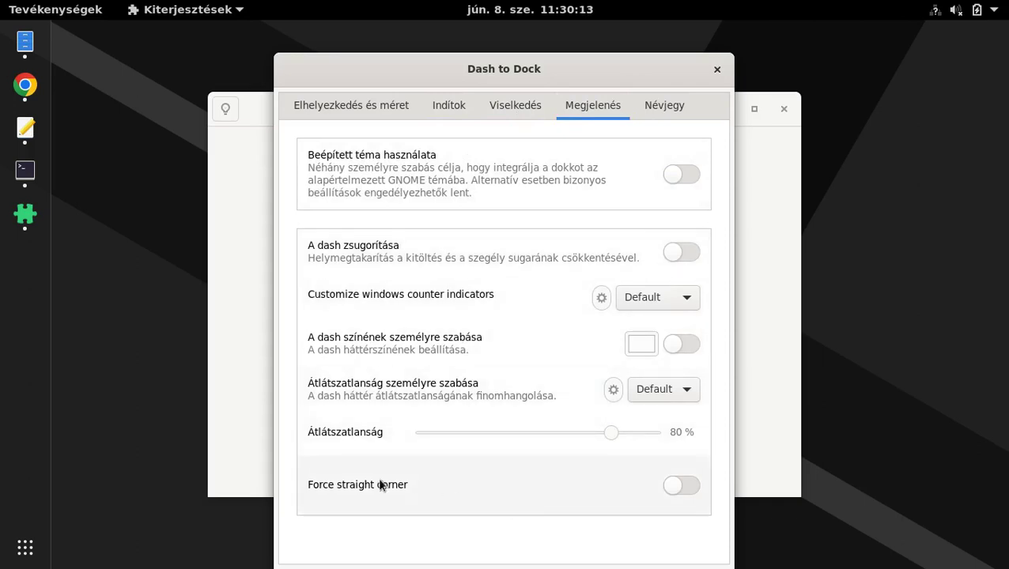
{"action": "left_click", "coordinate": [690, 486]}
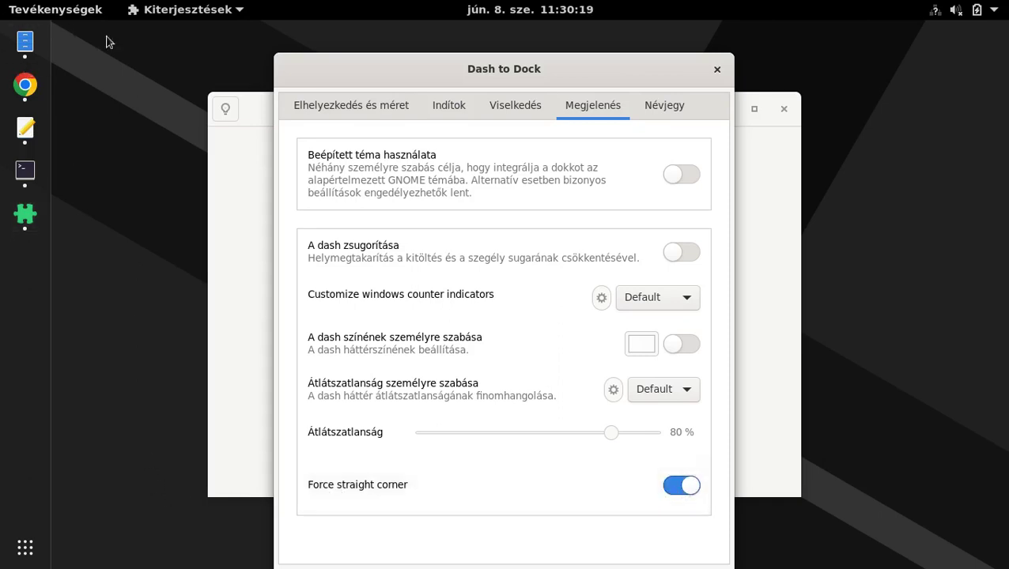
{"action": "left_click", "coordinate": [689, 252]}
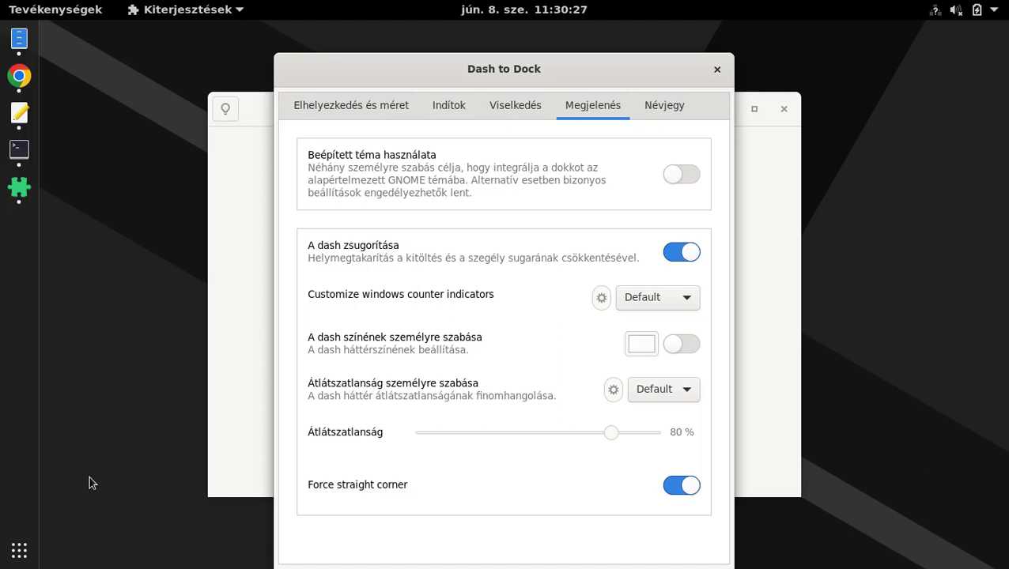
{"action": "left_click", "coordinate": [719, 68]}
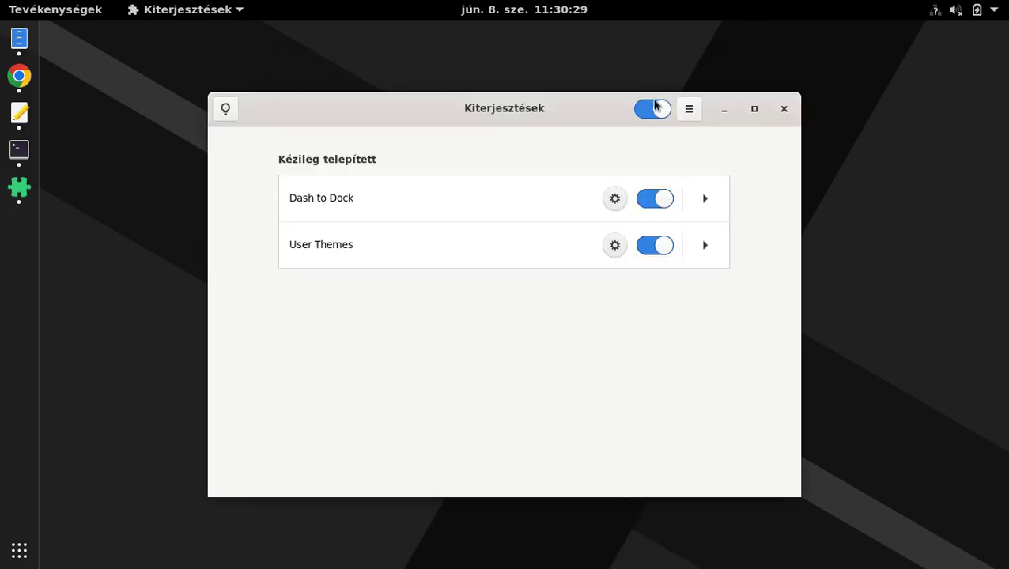
{"action": "left_click", "coordinate": [784, 110]}
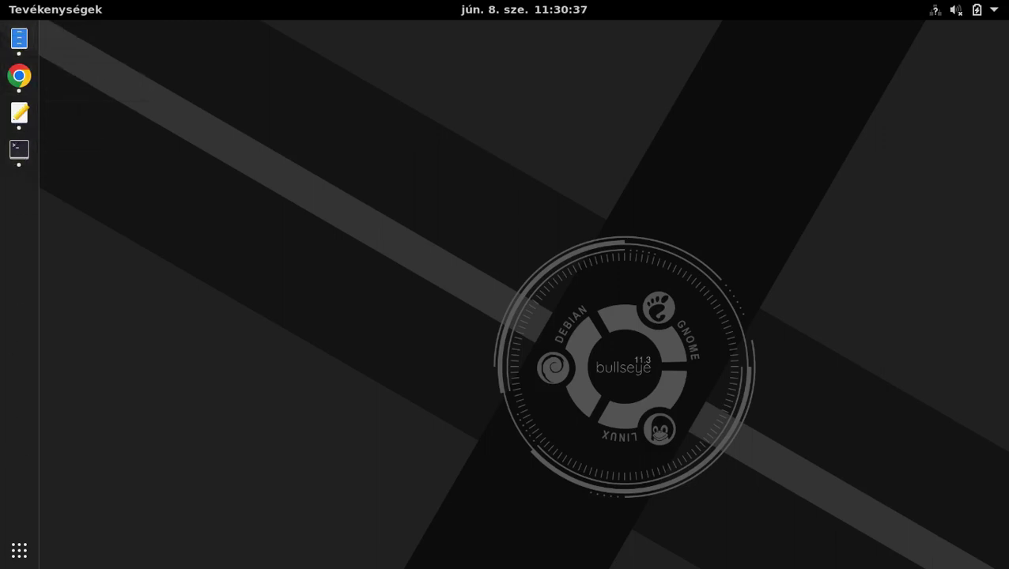
Switch to the terminal and install BleachBit as root with apt install bleachbit
{"action": "left_click", "coordinate": [19, 550]}
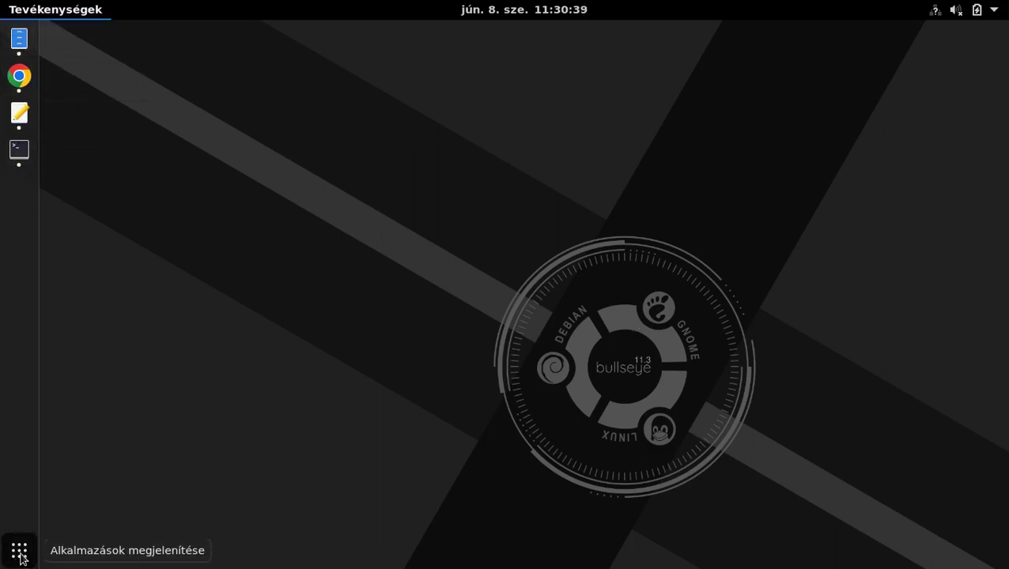
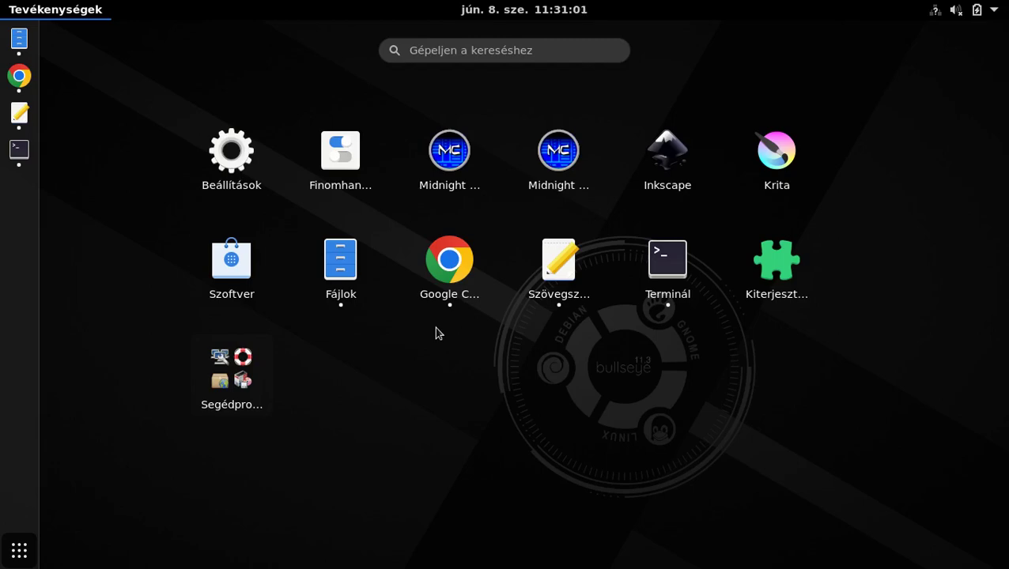
{"action": "left_click", "coordinate": [663, 258]}
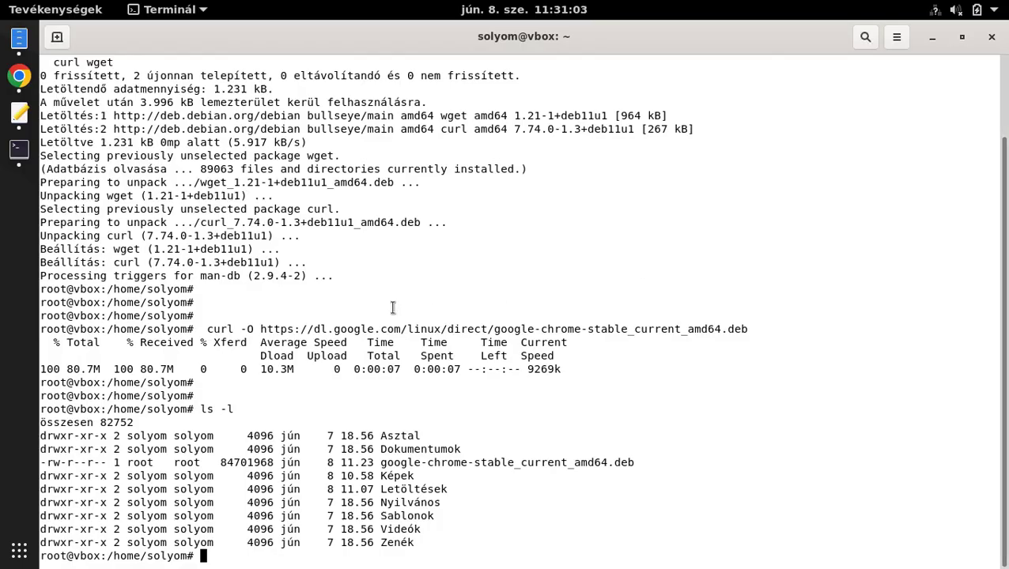
{"action": "key", "text": "Return"}
{"action": "key", "text": "Return"}
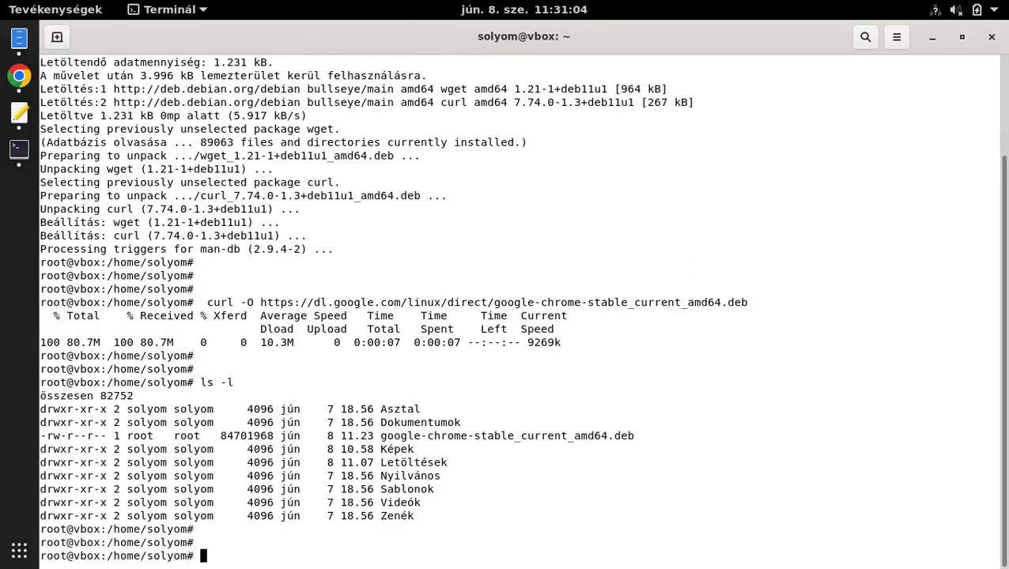
{"action": "type", "text": "apt install ble"}
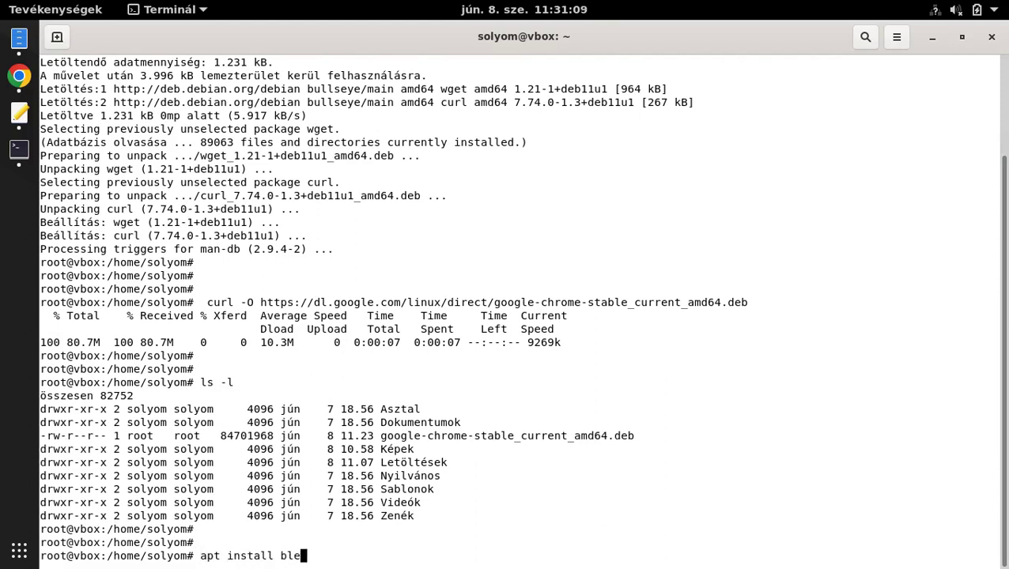
{"action": "type", "text": "achbit"}
{"action": "key", "text": "Return"}
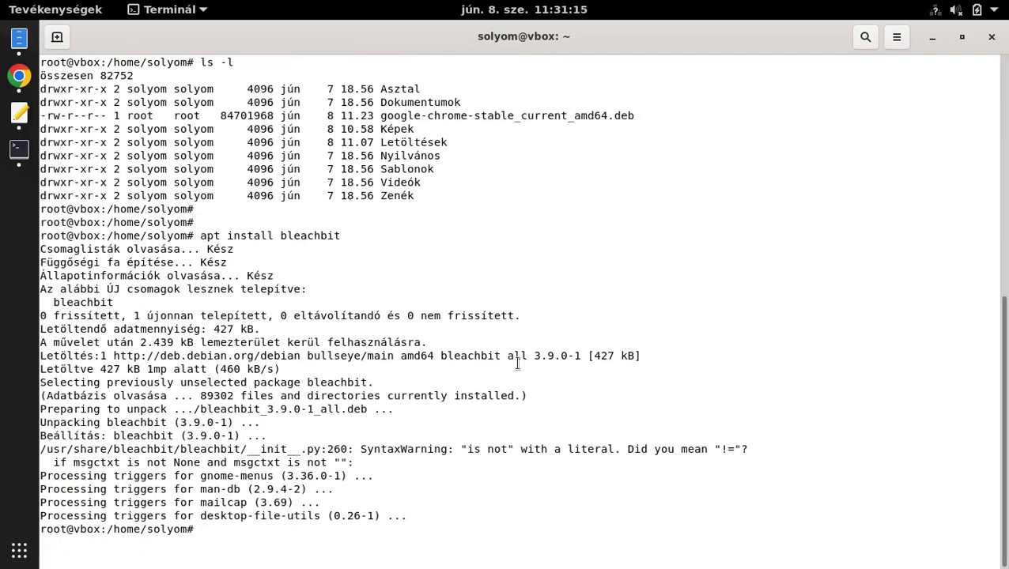
{"action": "key", "text": "Return"}
{"action": "key", "text": "Return"}
{"action": "key", "text": "Return"}
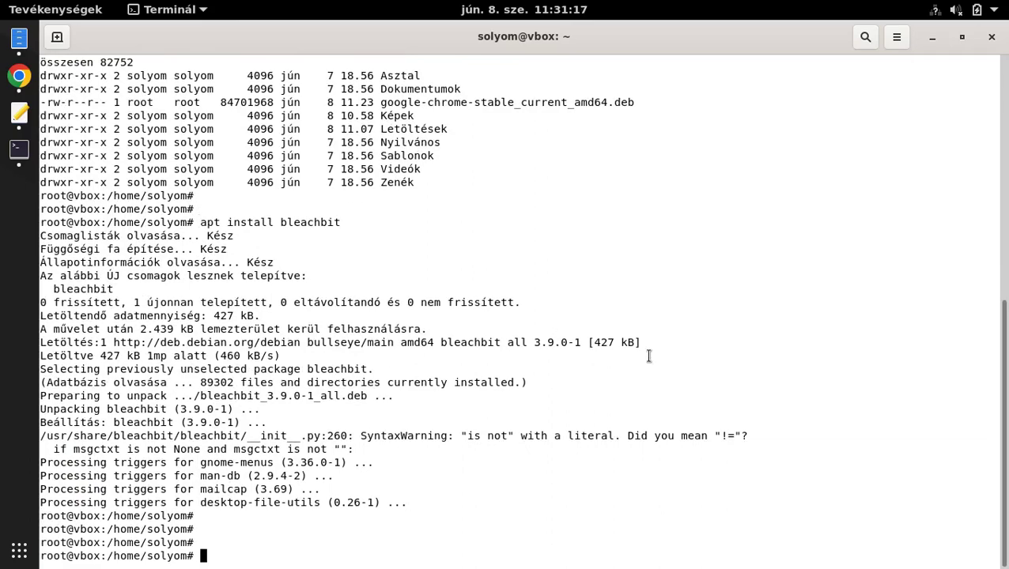
Launch BleachBit as root, authenticating with the administrator password, dismiss its initial preferences unchanged and maximize the window
{"action": "left_click", "coordinate": [18, 551]}
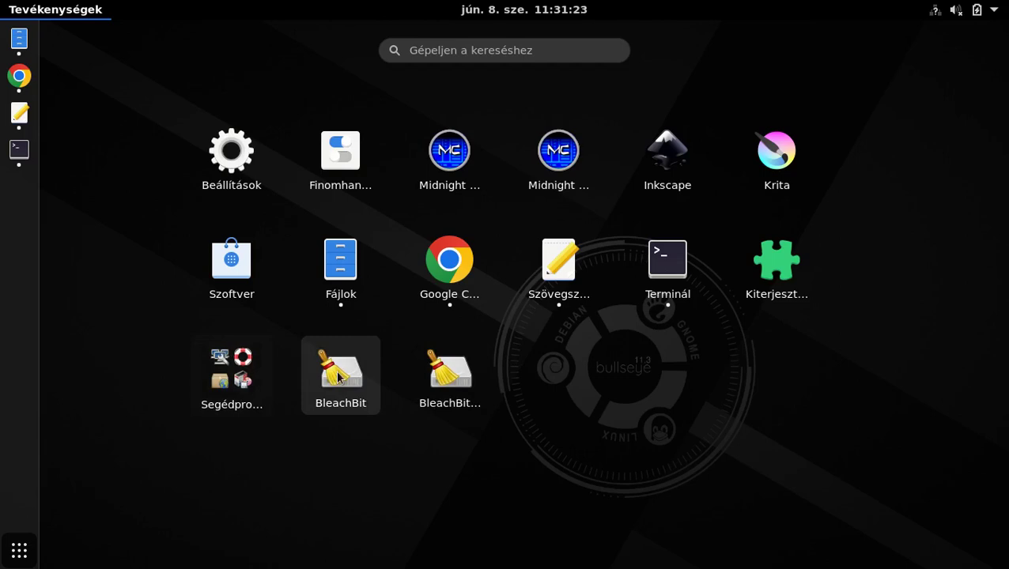
{"action": "left_click", "coordinate": [438, 387]}
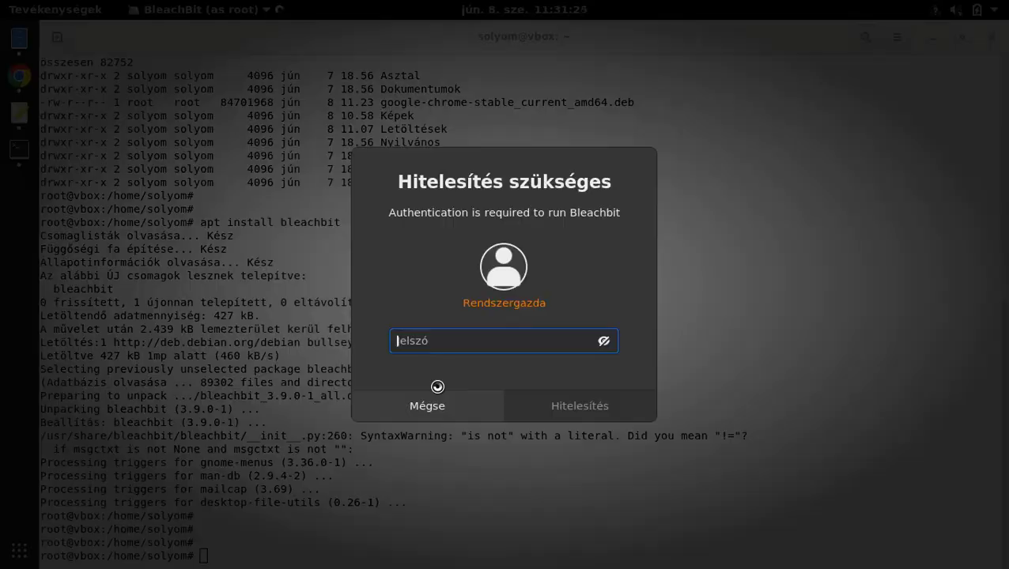
{"action": "type", "text": "***"}
{"action": "key", "text": "Return"}
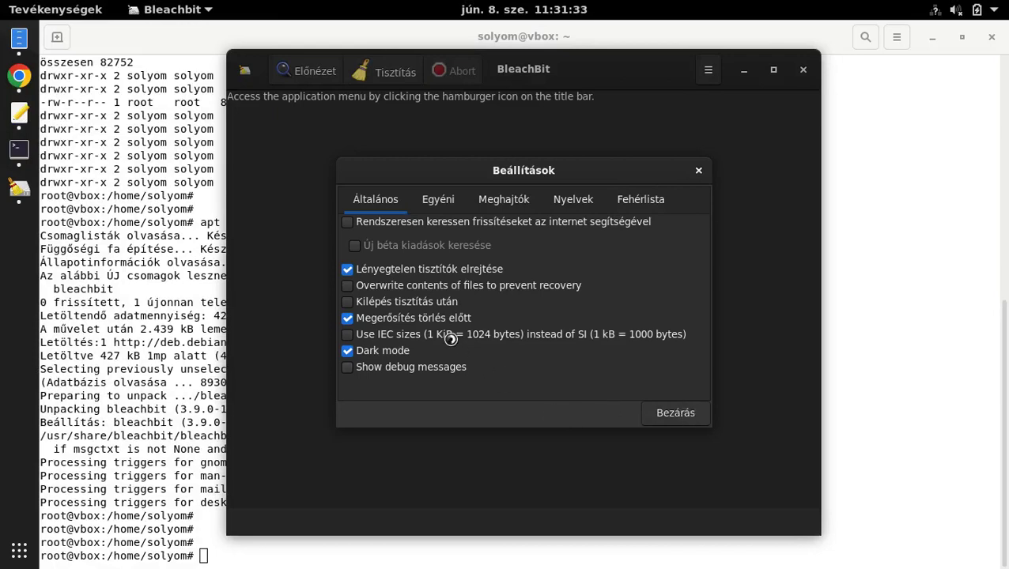
{"action": "left_click", "coordinate": [672, 413]}
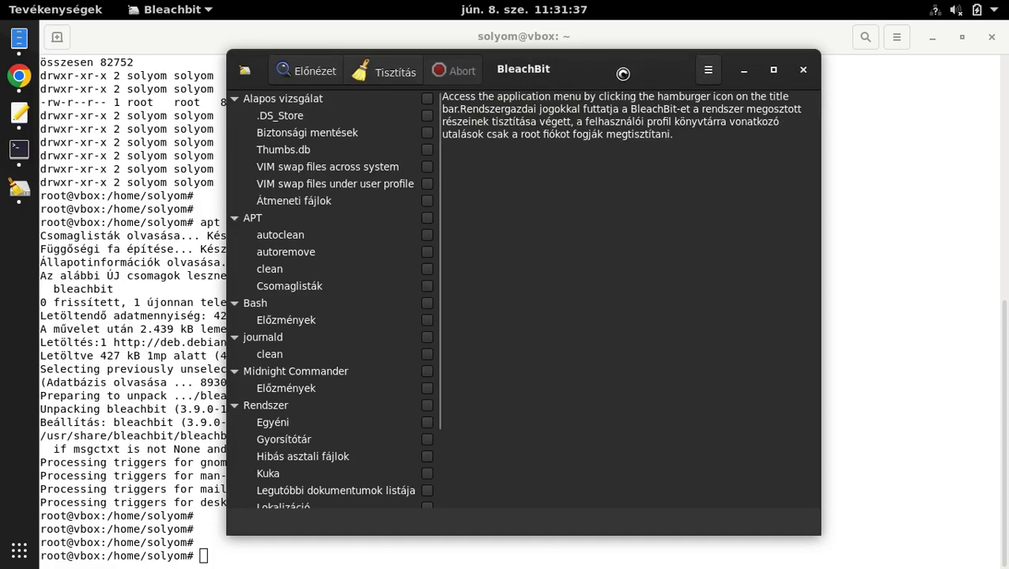
{"action": "double_click", "coordinate": [625, 71]}
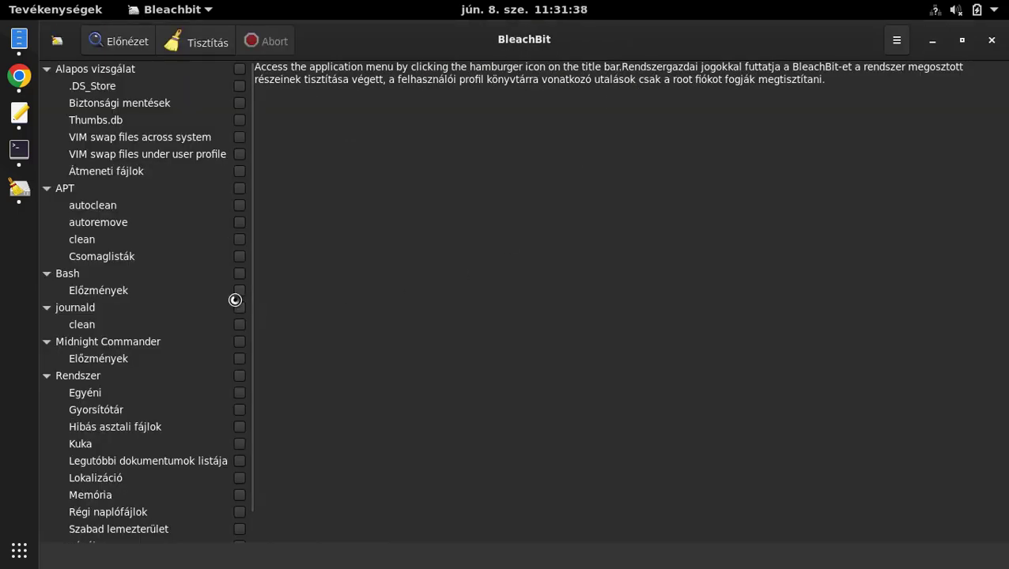
Select all APT cleaners, preview the files they would remove, and run the cleaning with the deletion confirmed
{"action": "left_click", "coordinate": [239, 188]}
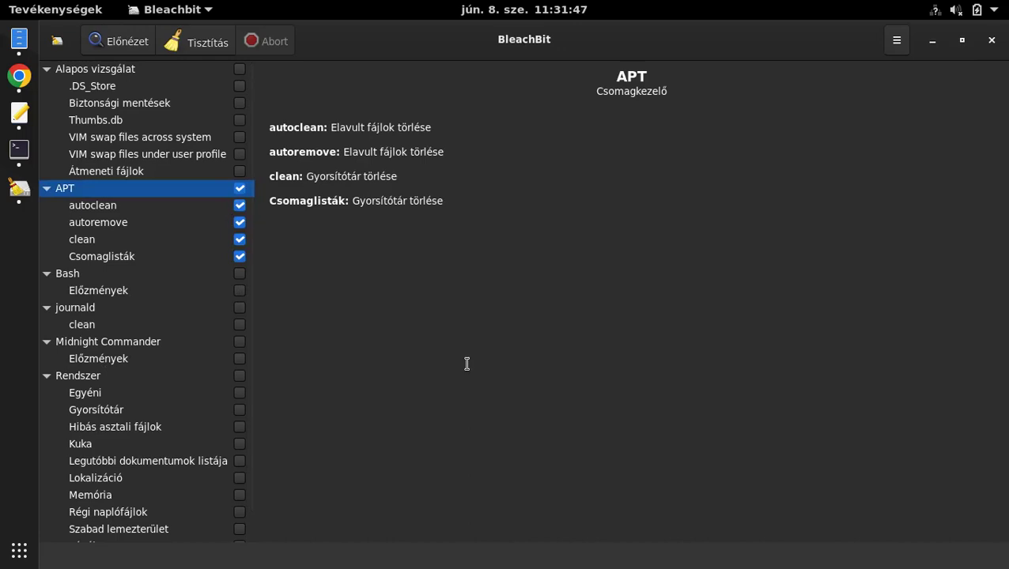
{"action": "left_click", "coordinate": [122, 46]}
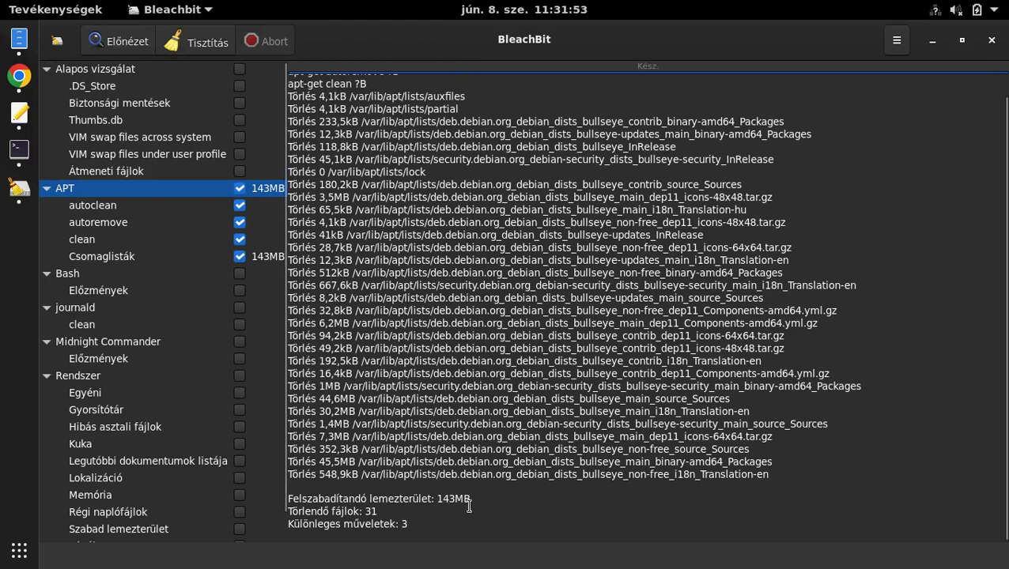
{"action": "left_click", "coordinate": [197, 49]}
{"action": "left_click", "coordinate": [536, 348]}
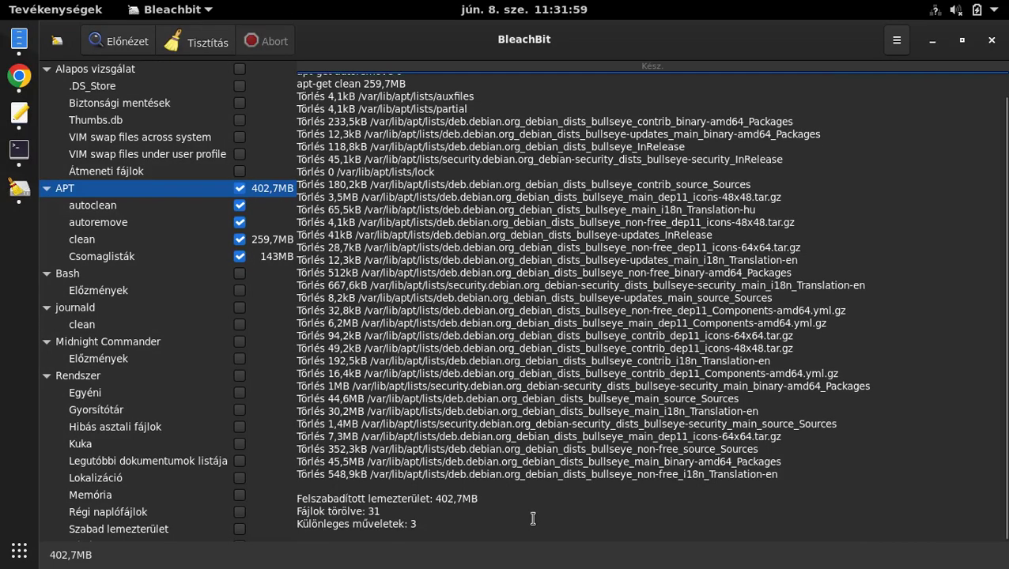
Add the Bash, journald and Midnight Commander cleaners to the selection and run the cleaning, confirming the permanent deletion
{"action": "left_click", "coordinate": [239, 274]}
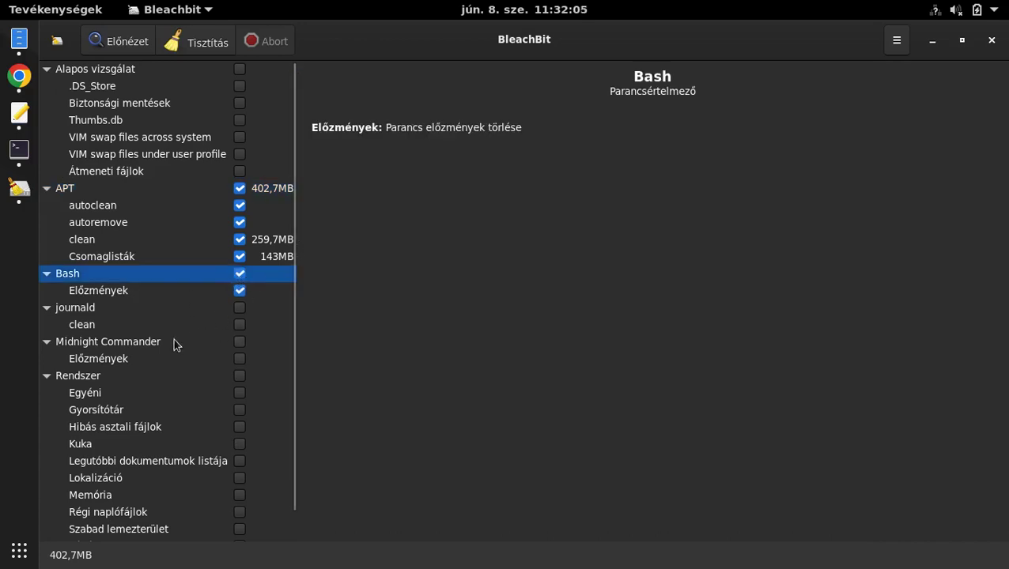
{"action": "left_click", "coordinate": [238, 307]}
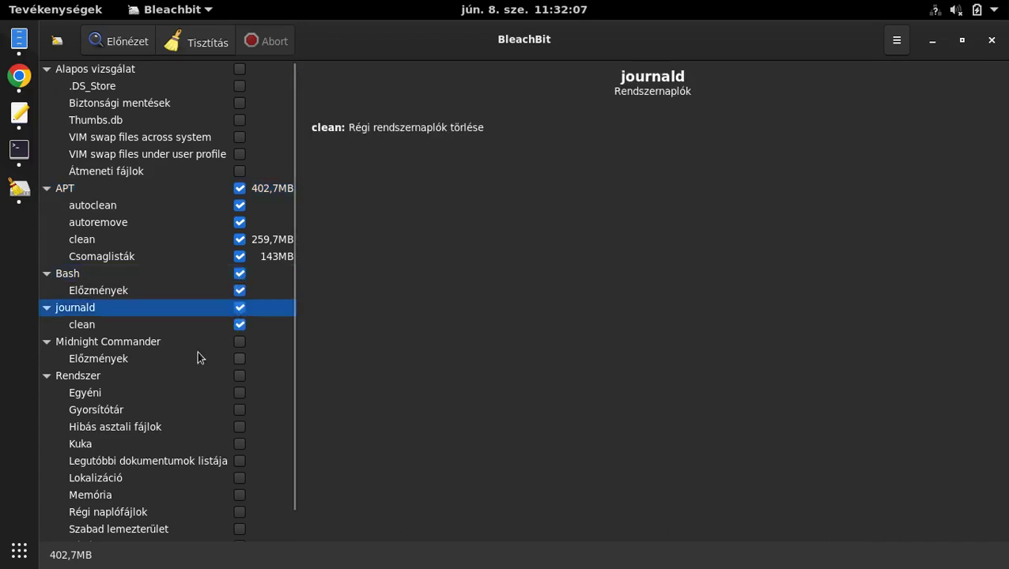
{"action": "left_click", "coordinate": [239, 342]}
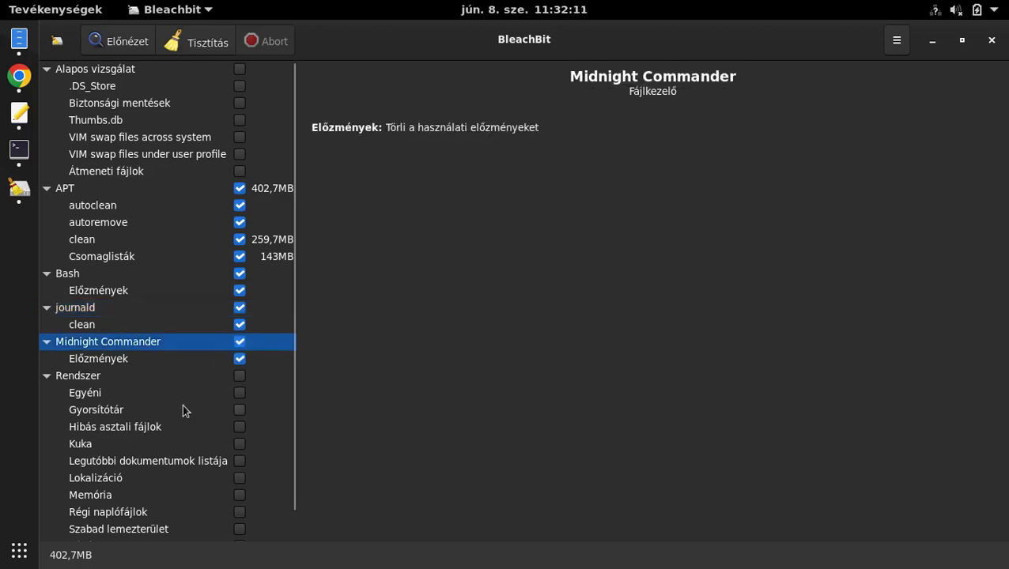
{"action": "left_click", "coordinate": [203, 43]}
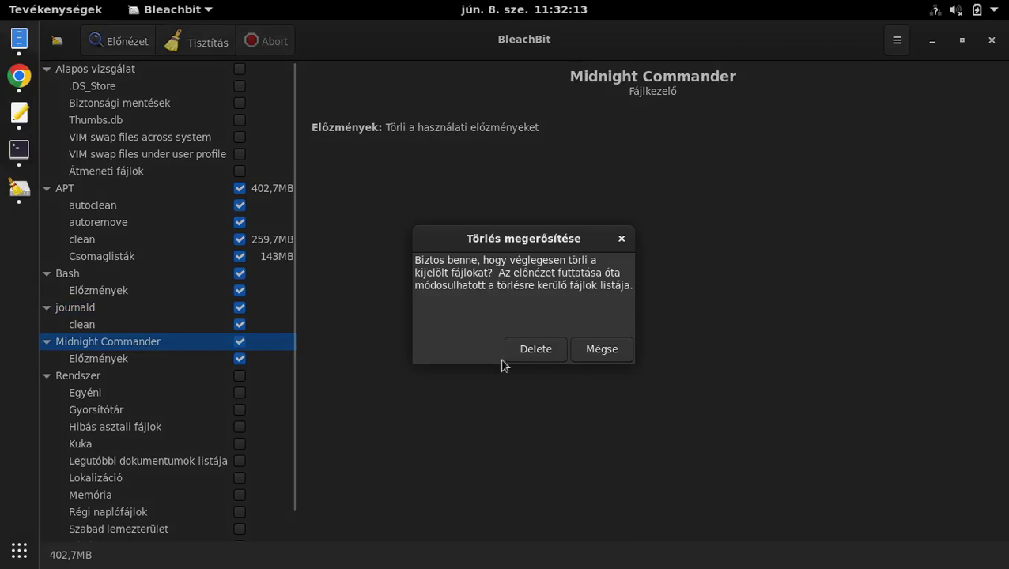
{"action": "left_click", "coordinate": [534, 348]}
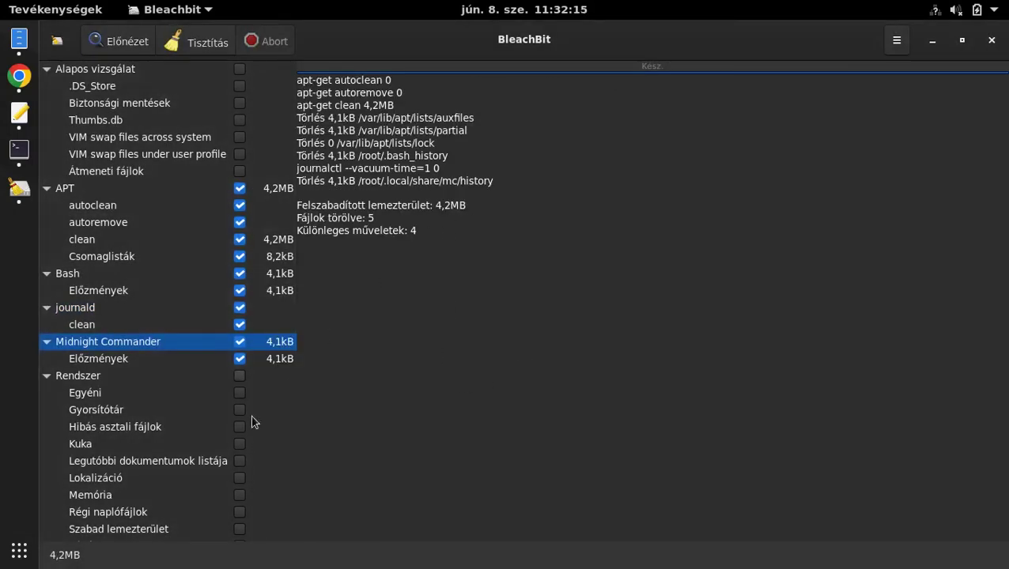
Select all Rendszer cleaners except Egyéni, Memória and Szabad lemezterület, accepting the Lokalizáció warning
{"action": "scroll", "coordinate": [220, 420], "scroll_direction": "down", "scroll_amount": 1}
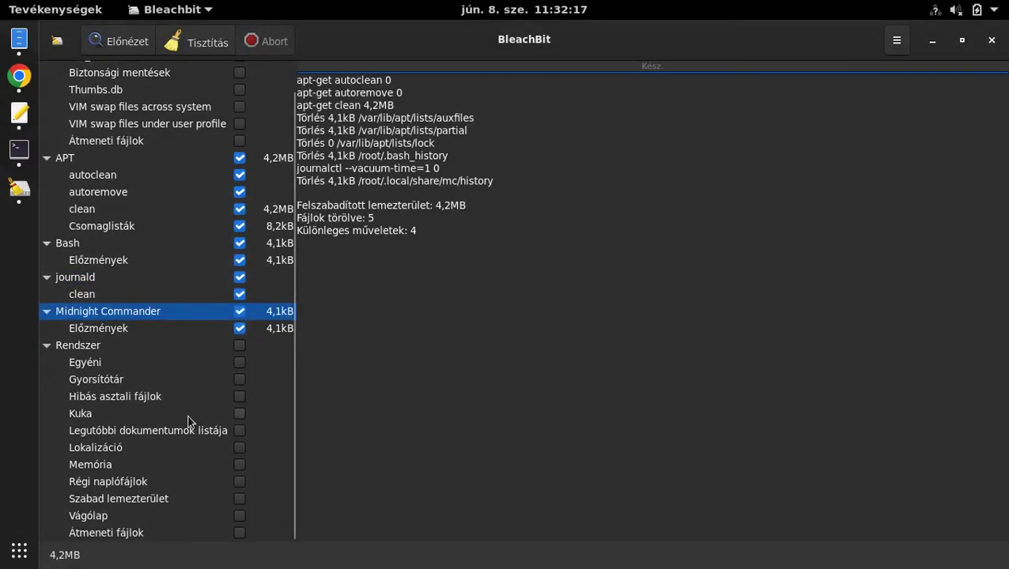
{"action": "left_click", "coordinate": [239, 380]}
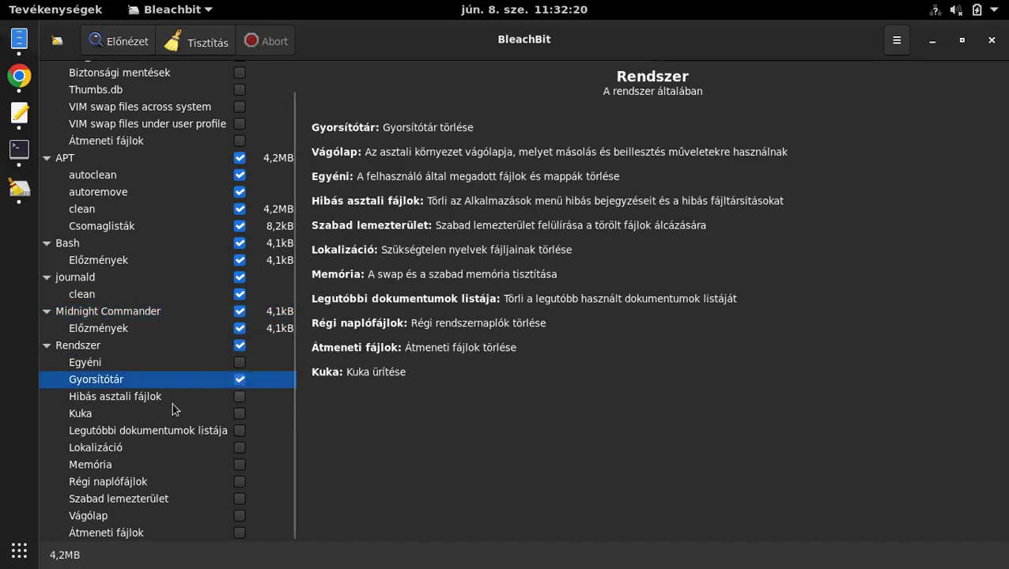
{"action": "left_click", "coordinate": [240, 398]}
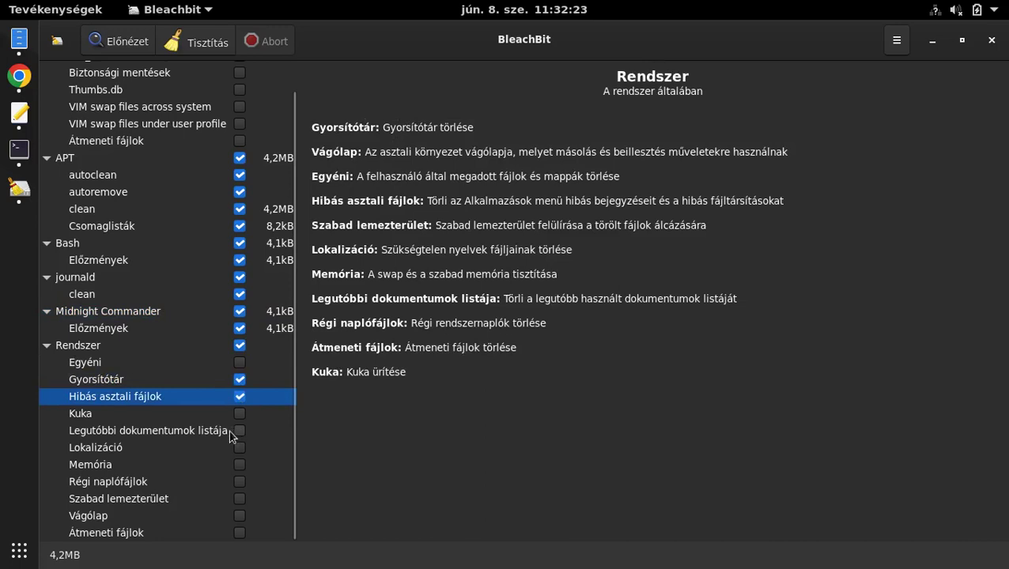
{"action": "left_click", "coordinate": [240, 415]}
{"action": "left_click", "coordinate": [240, 431]}
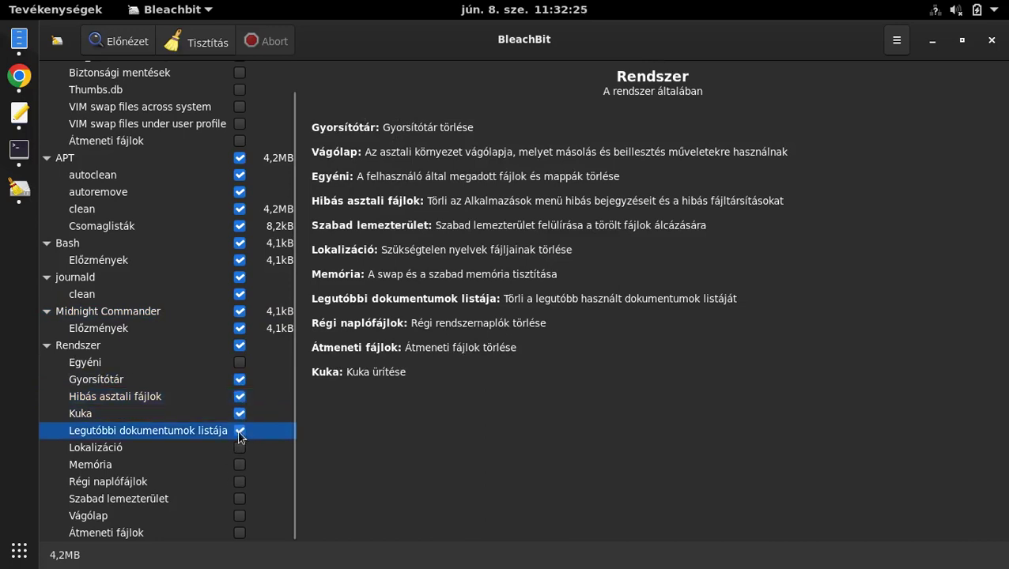
{"action": "left_click", "coordinate": [239, 448]}
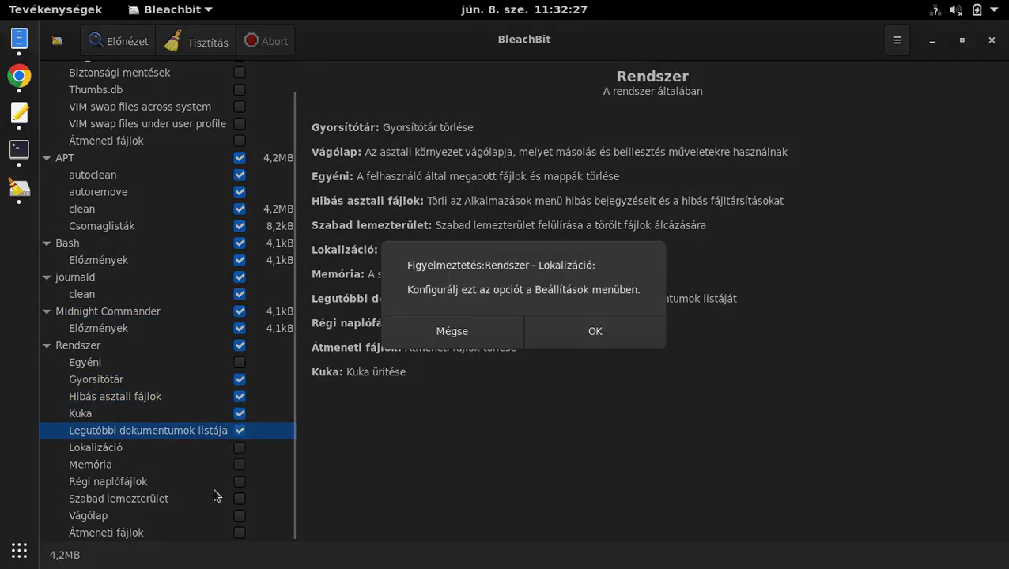
{"action": "left_click", "coordinate": [599, 332]}
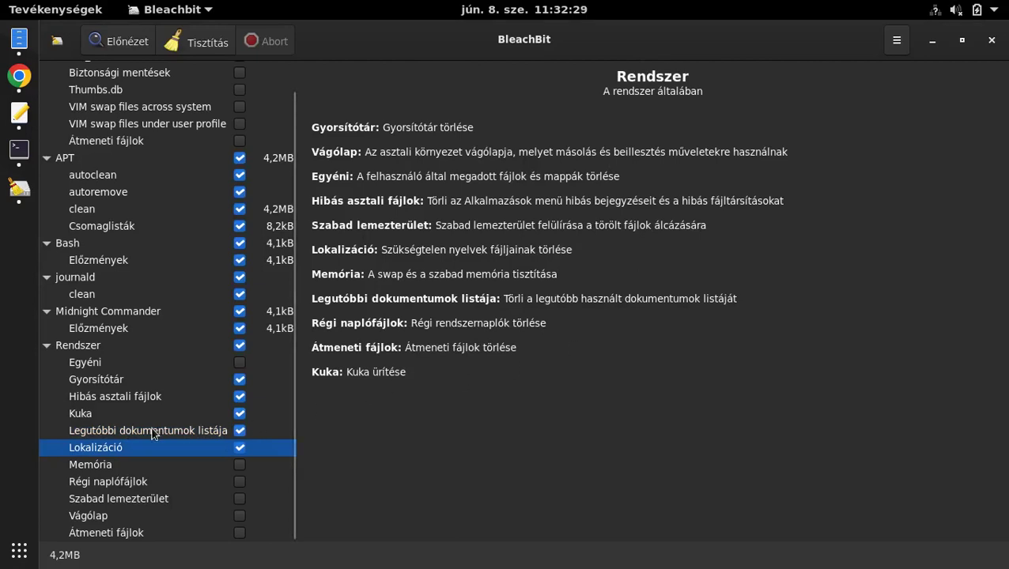
{"action": "left_click", "coordinate": [240, 482]}
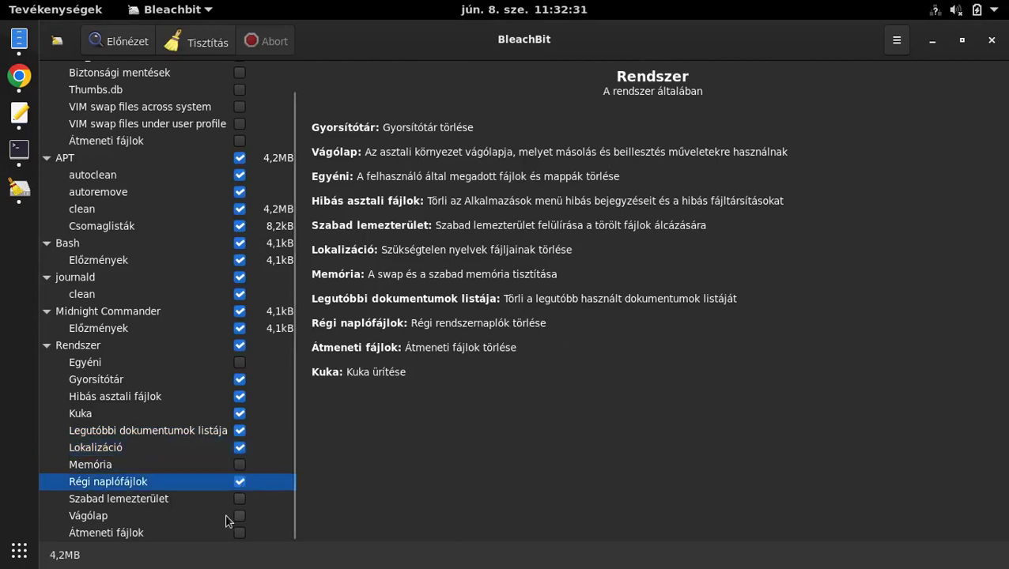
{"action": "left_click", "coordinate": [240, 516]}
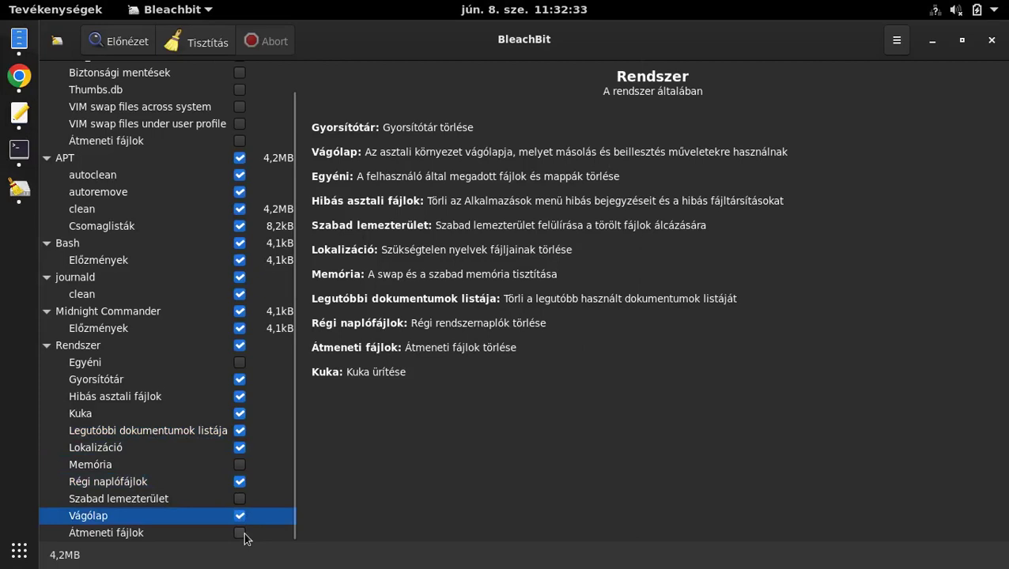
{"action": "left_click", "coordinate": [241, 533]}
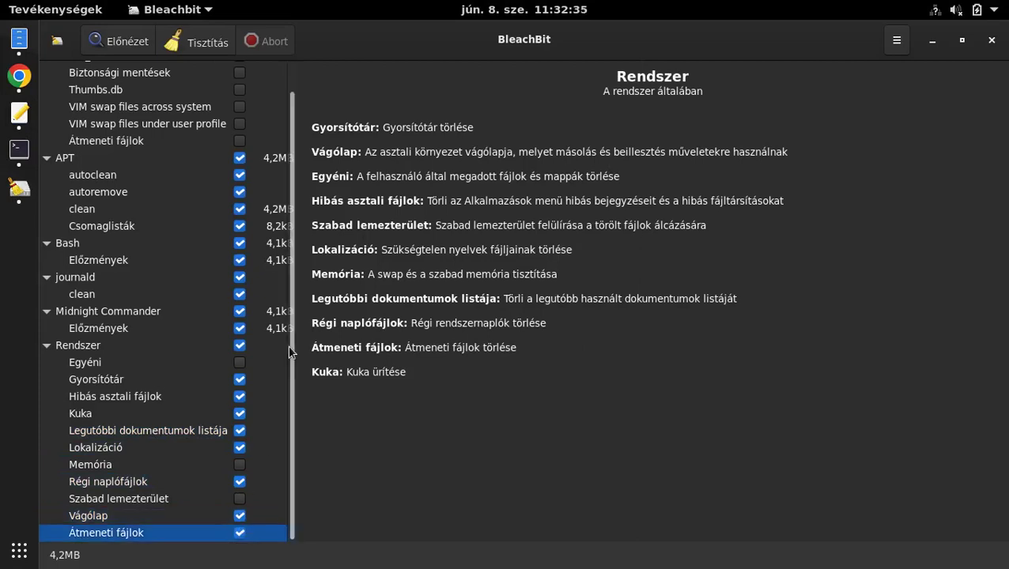
Preview the files the selected system cleaners would remove and run the cleaning, confirming the permanent deletion
{"action": "left_click", "coordinate": [123, 48]}
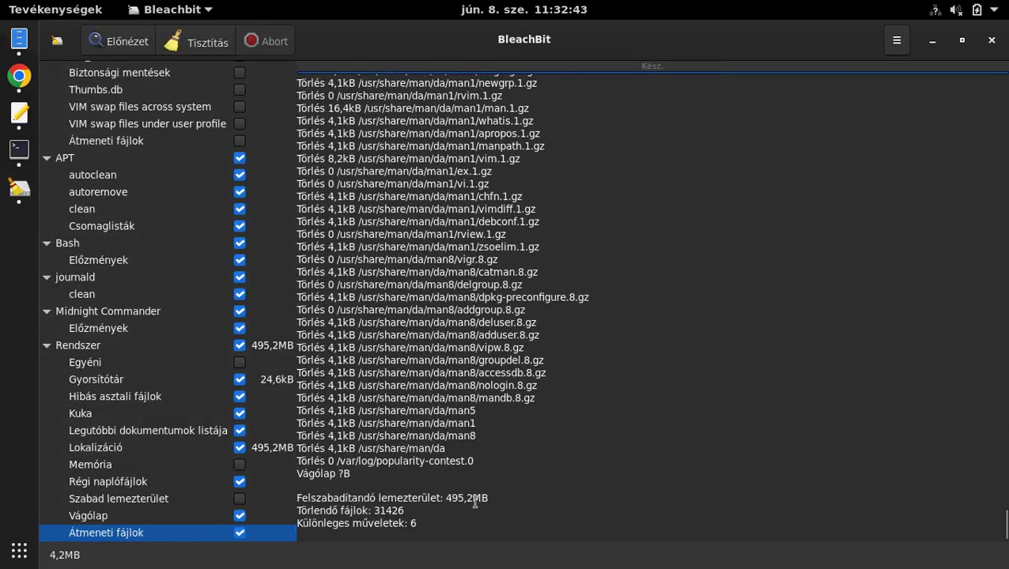
{"action": "left_click", "coordinate": [195, 41]}
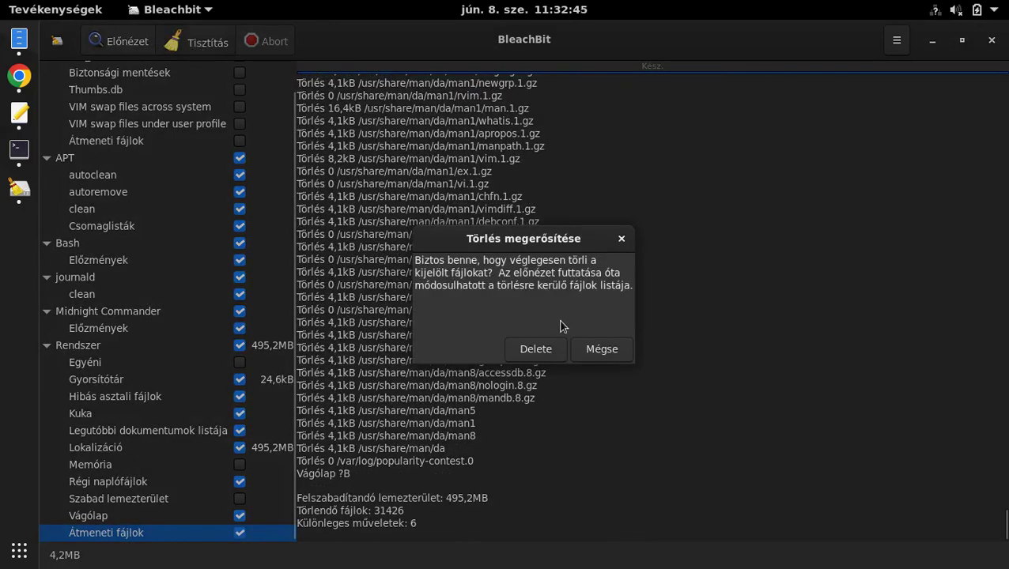
{"action": "left_click", "coordinate": [539, 350]}
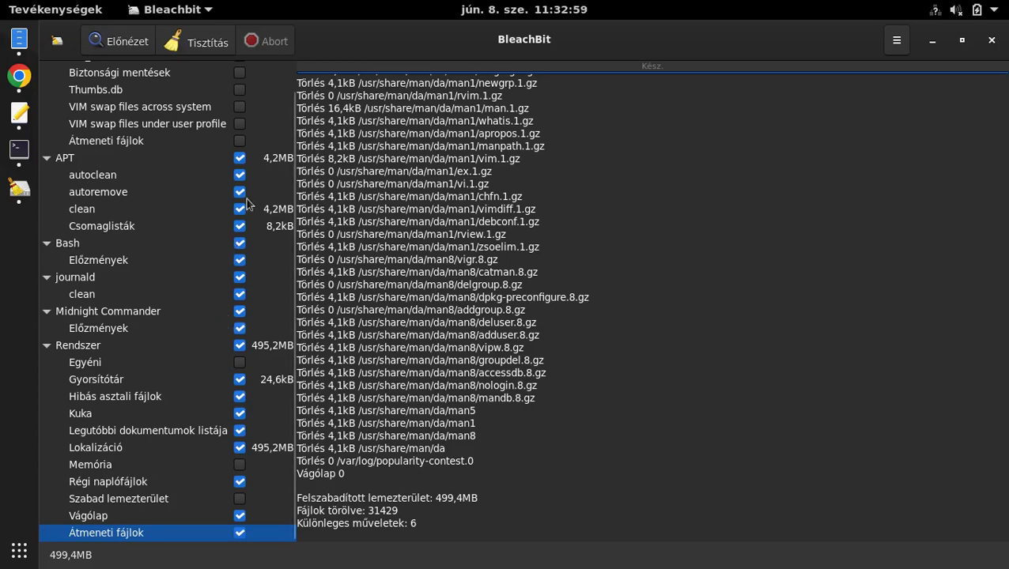
Close the root BleachBit, launch the regular-user BleachBit, dismiss its initial preferences unchanged and maximize the window
{"action": "left_click", "coordinate": [990, 44]}
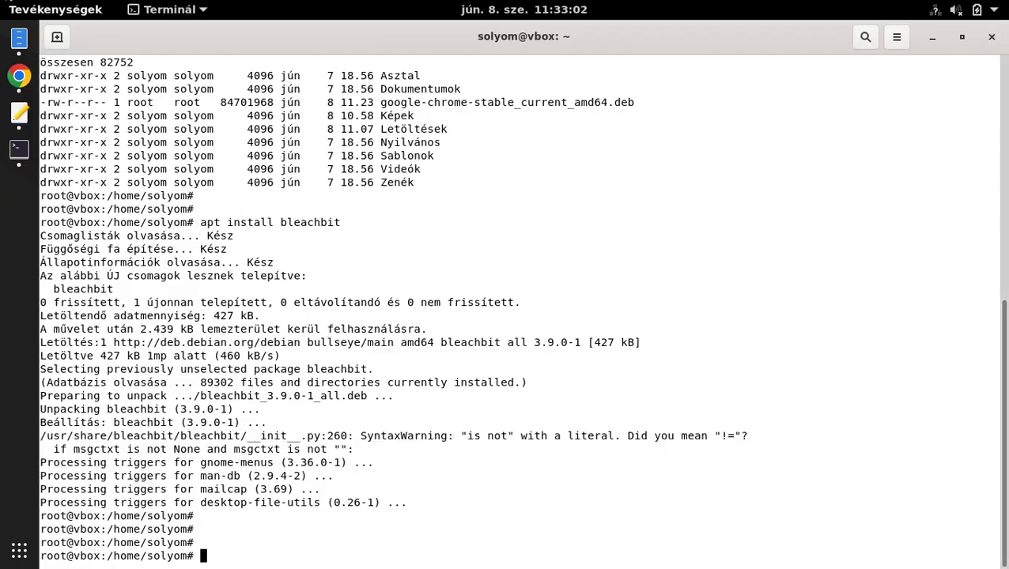
{"action": "left_click", "coordinate": [31, 14]}
{"action": "left_click", "coordinate": [19, 550]}
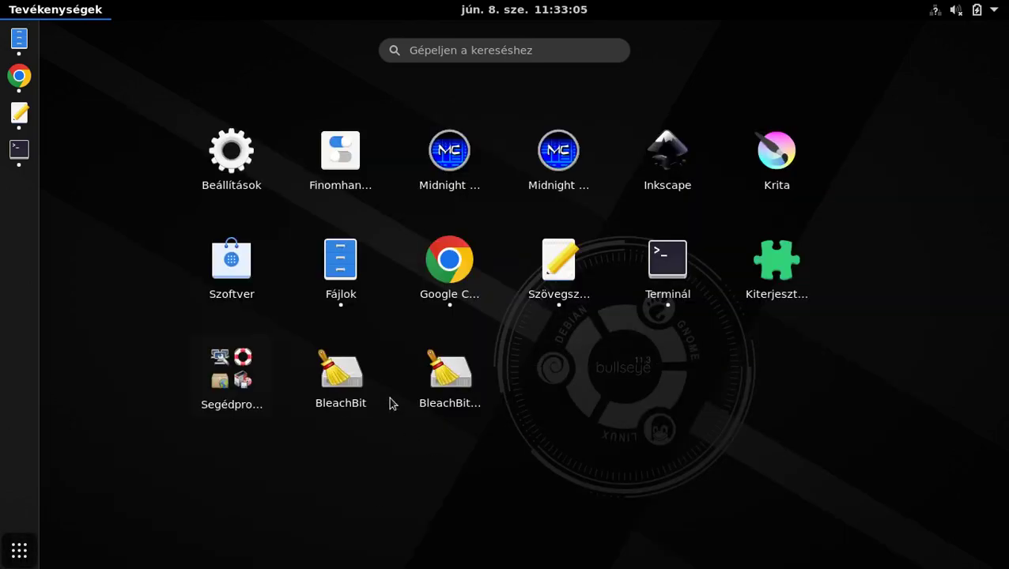
{"action": "left_click", "coordinate": [348, 373]}
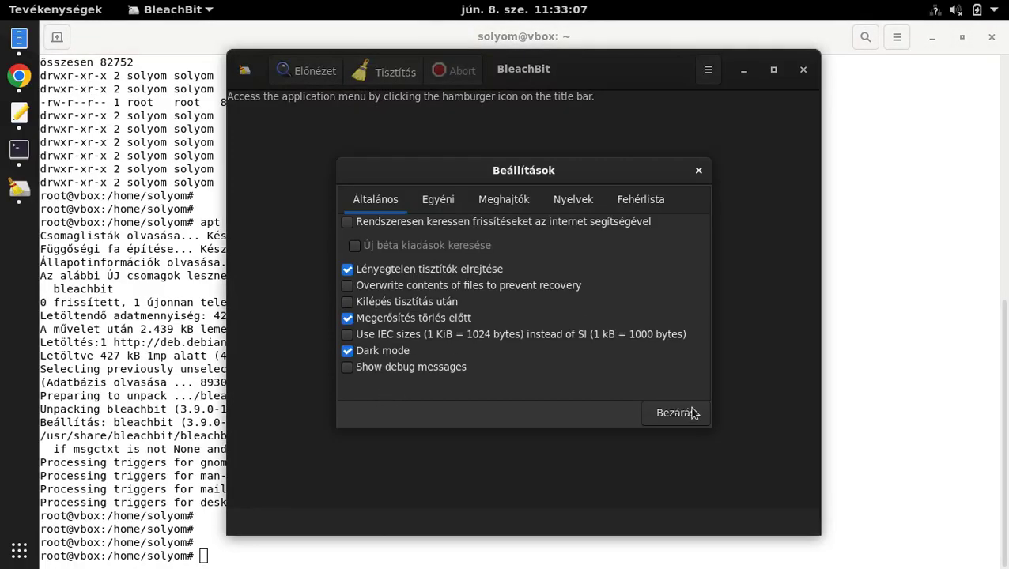
{"action": "left_click", "coordinate": [676, 412]}
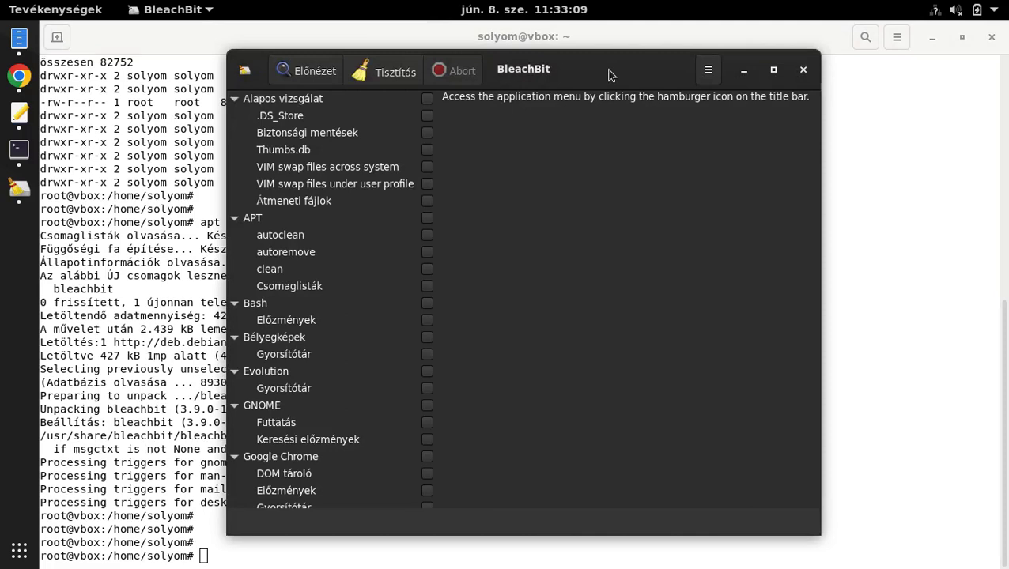
{"action": "double_click", "coordinate": [609, 75]}
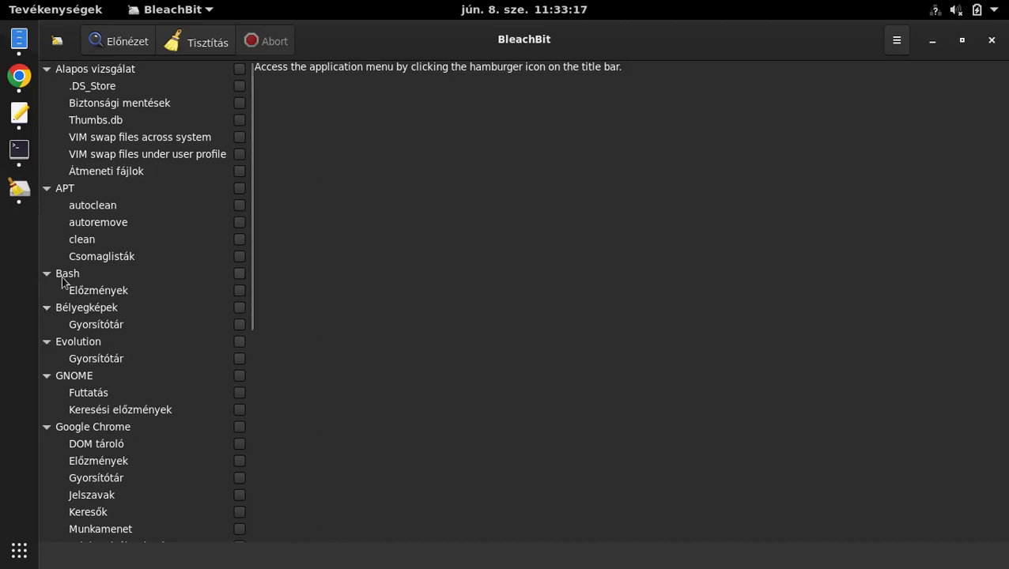
Select the Bash, Bélyegképek, Evolution and GNOME cleaners with all their options
{"action": "left_click", "coordinate": [240, 273]}
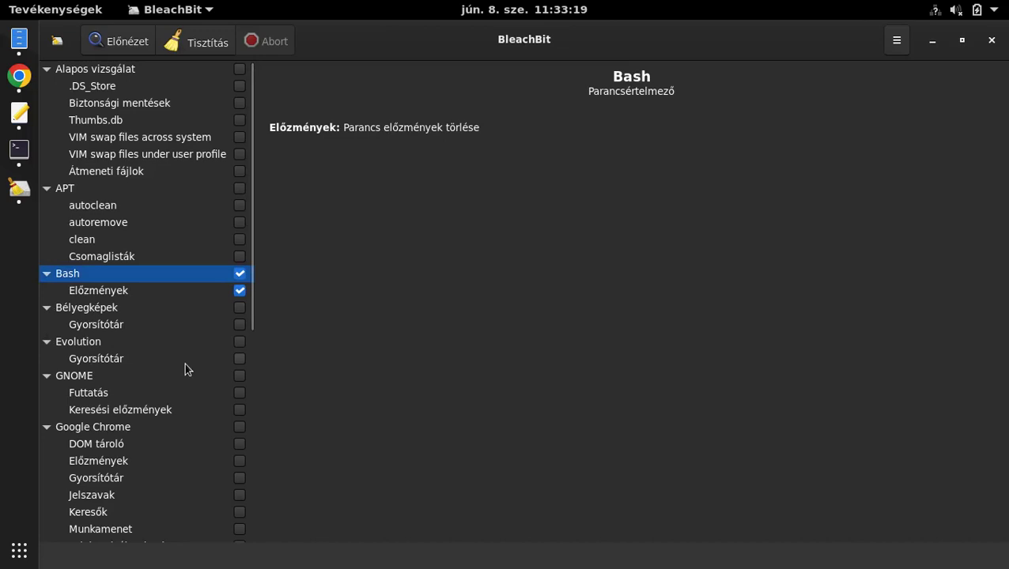
{"action": "left_click", "coordinate": [240, 308]}
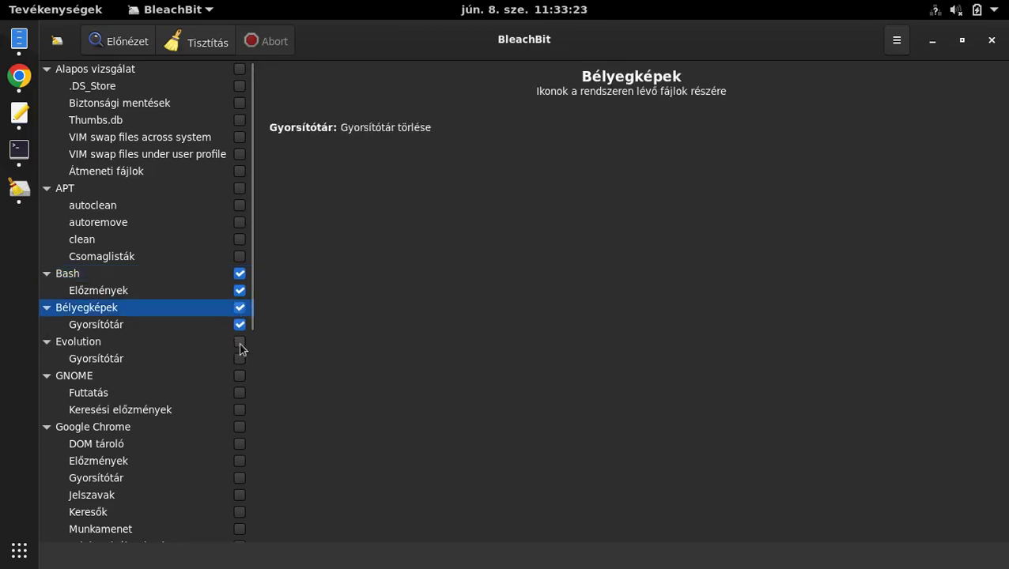
{"action": "left_click", "coordinate": [240, 342]}
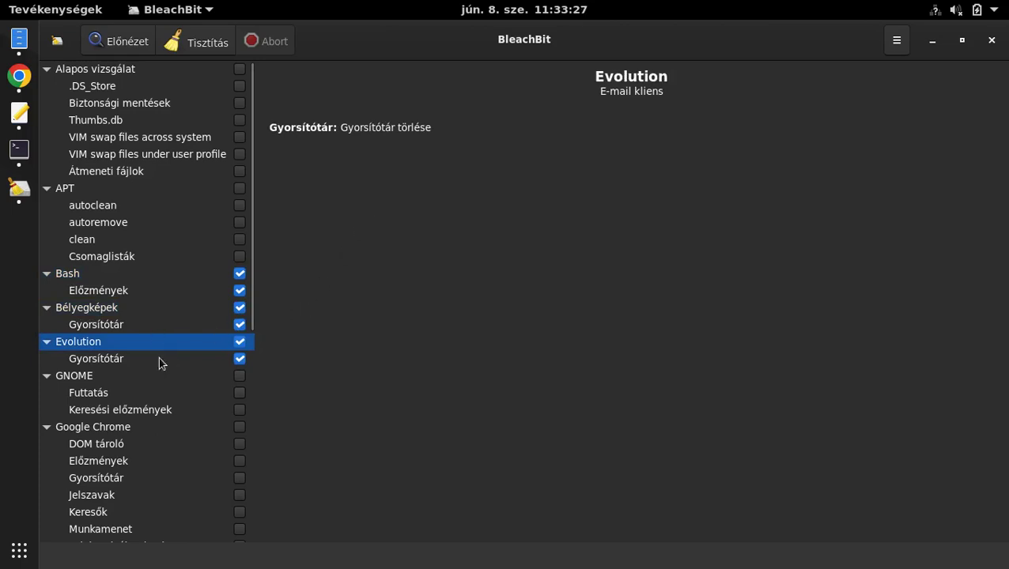
{"action": "left_click", "coordinate": [239, 376]}
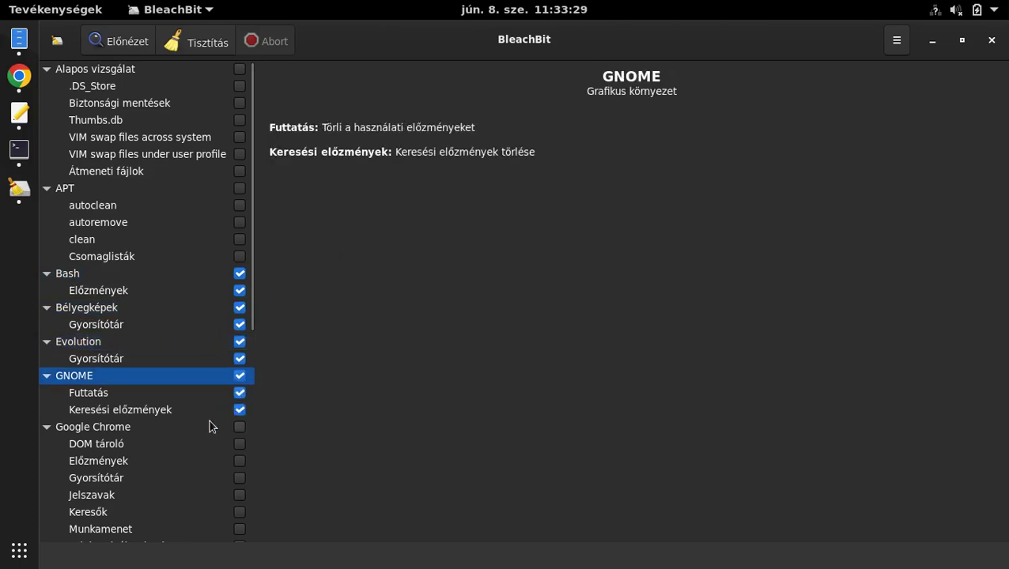
Select all Google Chrome cleaners except Jelszavak, Sütik and Űrlapok előzményei, accepting the saved-passwords warning
{"action": "scroll", "coordinate": [175, 428], "scroll_direction": "down", "scroll_amount": 3}
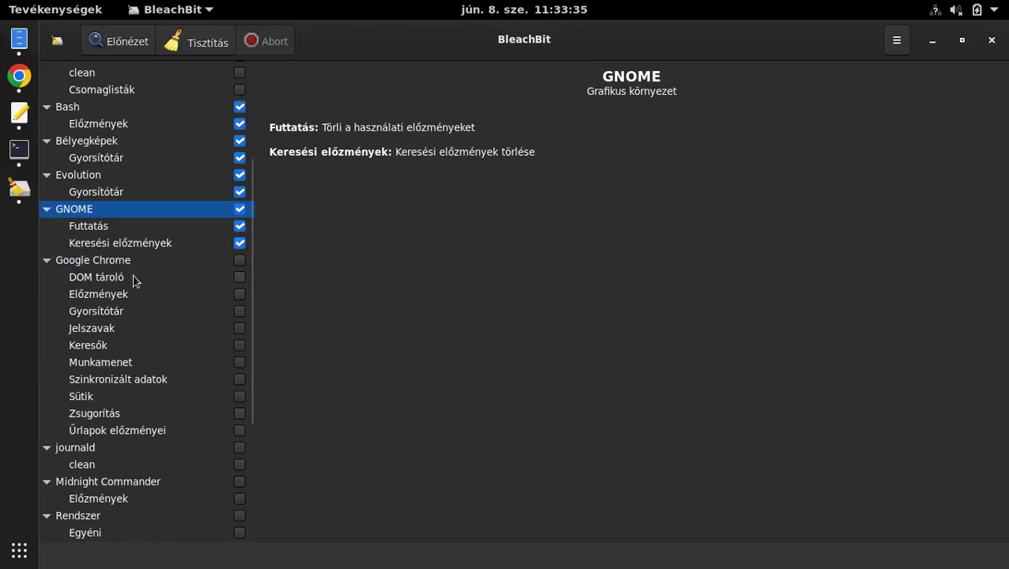
{"action": "left_click", "coordinate": [239, 262]}
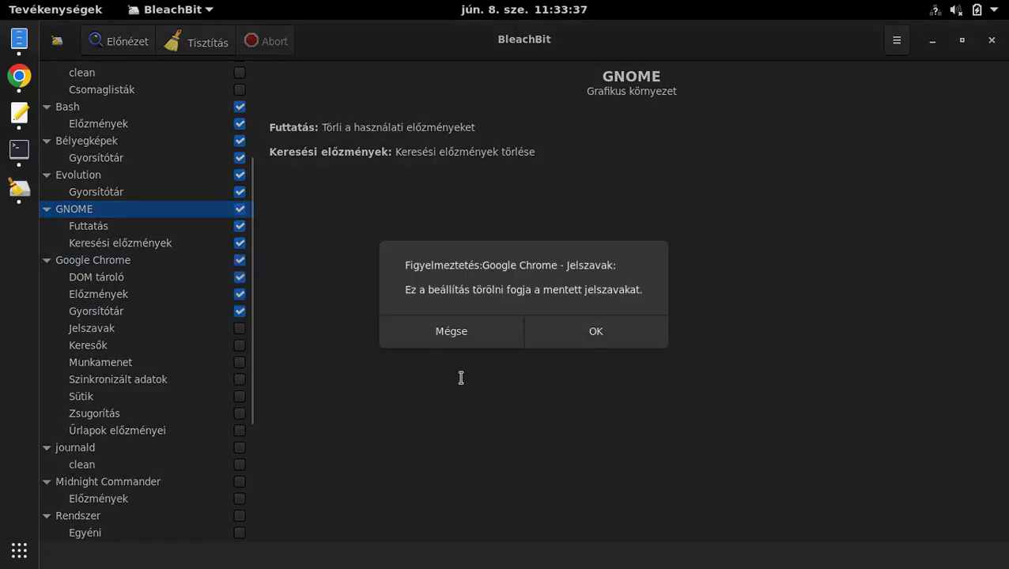
{"action": "left_click", "coordinate": [562, 330]}
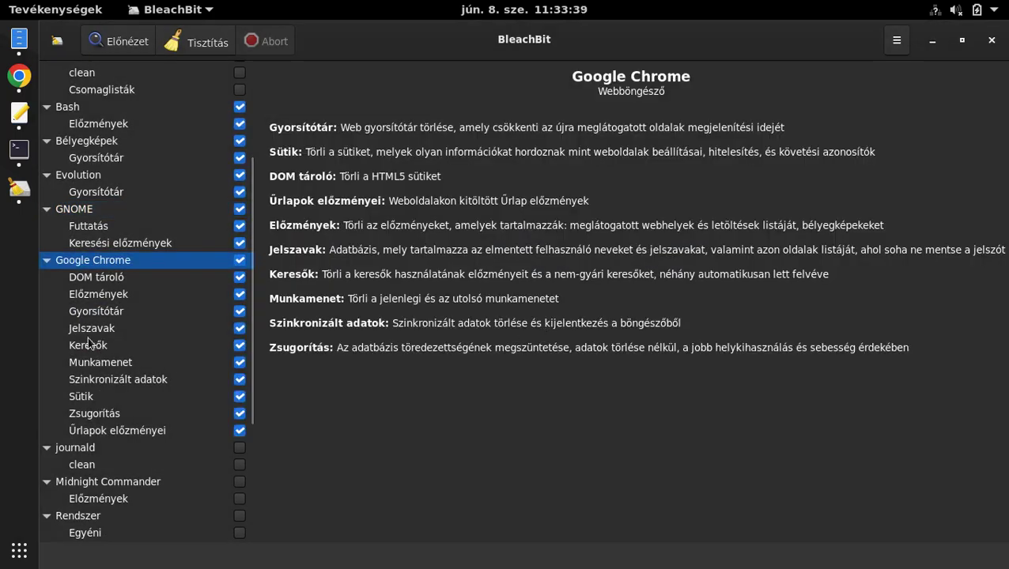
{"action": "left_click", "coordinate": [239, 328]}
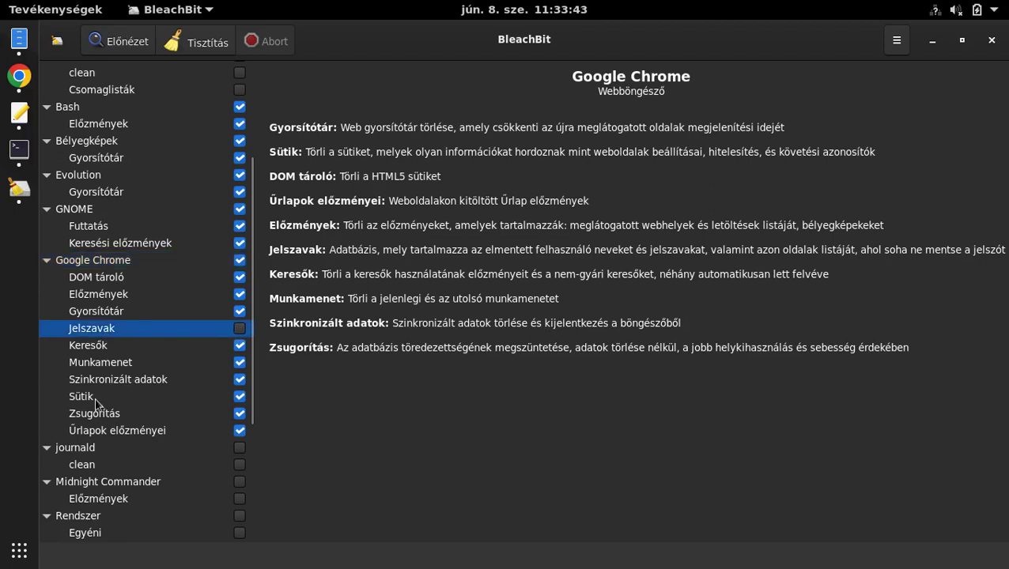
{"action": "left_click", "coordinate": [239, 396]}
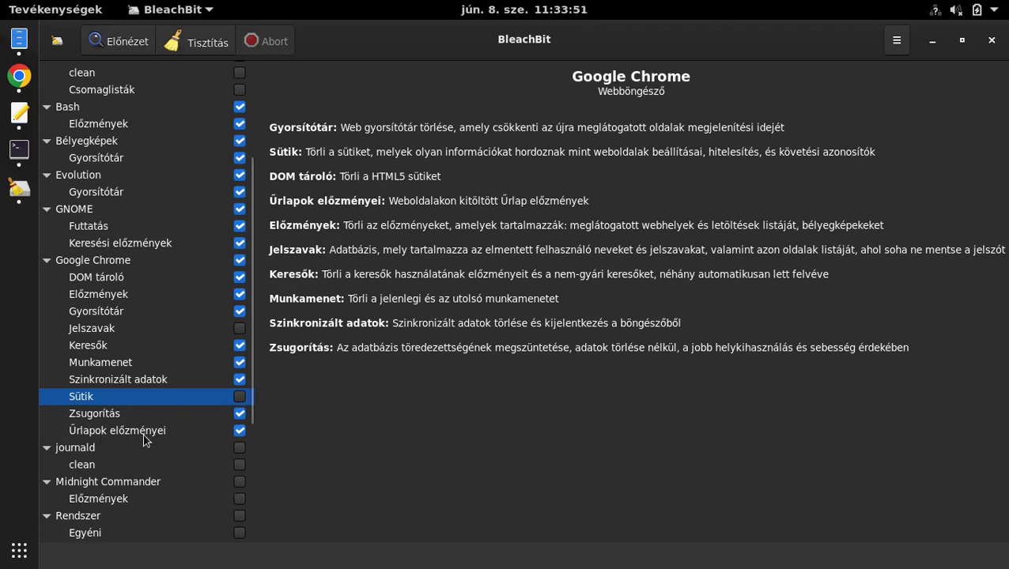
{"action": "left_click", "coordinate": [240, 431]}
Add the Midnight Commander and journald cleaners to the selection
{"action": "scroll", "coordinate": [190, 517], "scroll_direction": "down", "scroll_amount": 5}
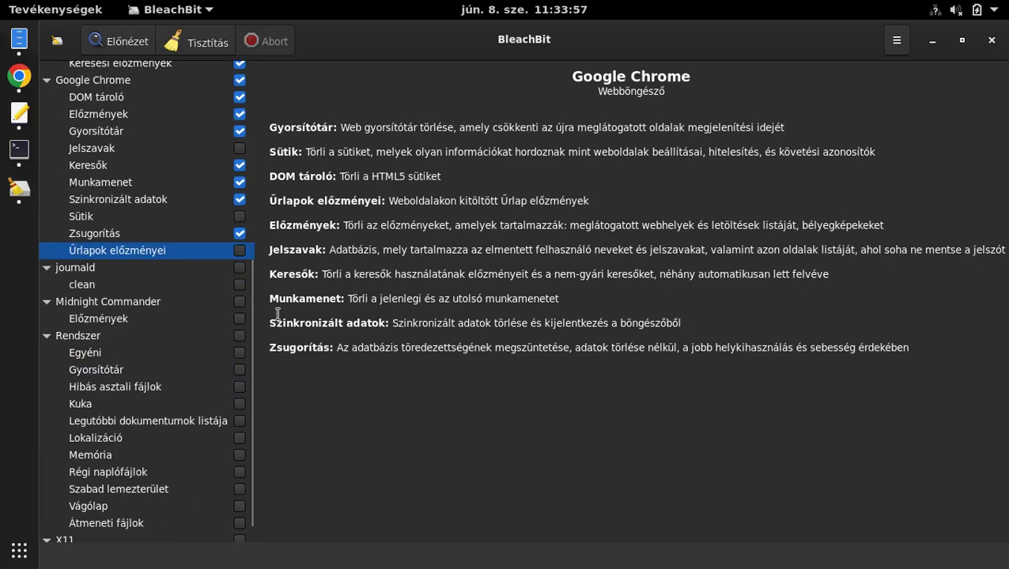
{"action": "left_click", "coordinate": [240, 302]}
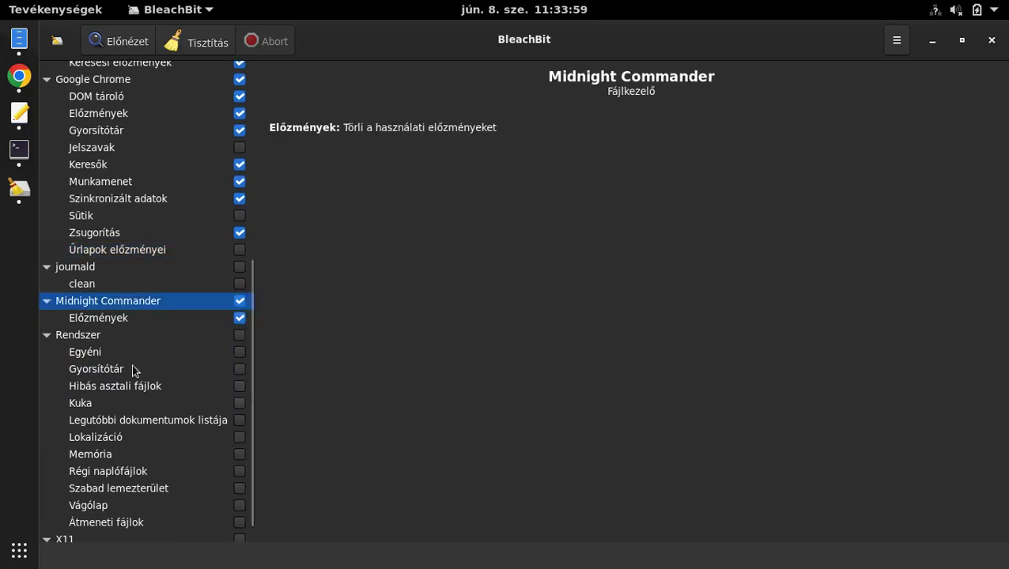
{"action": "left_click", "coordinate": [240, 266]}
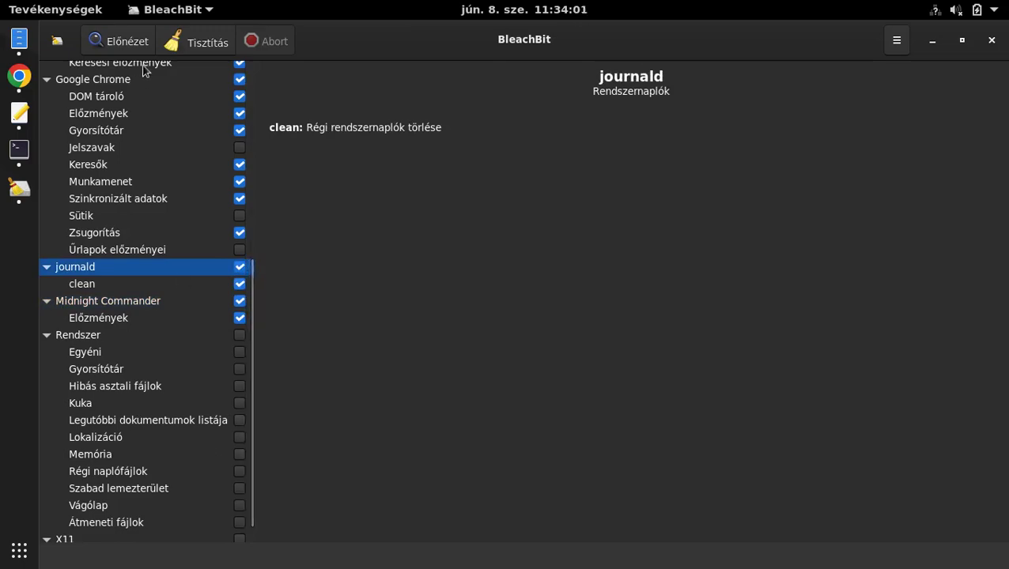
Preview the selected user-level cleaners and run the cleaning, confirming the deletion
{"action": "left_click", "coordinate": [130, 41]}
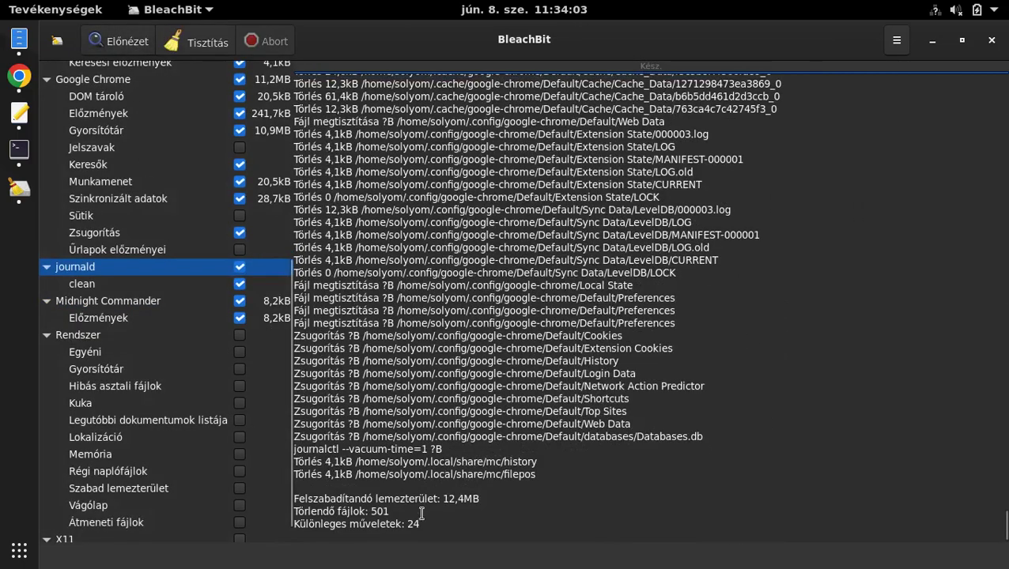
{"action": "left_click", "coordinate": [207, 43]}
{"action": "left_click", "coordinate": [553, 356]}
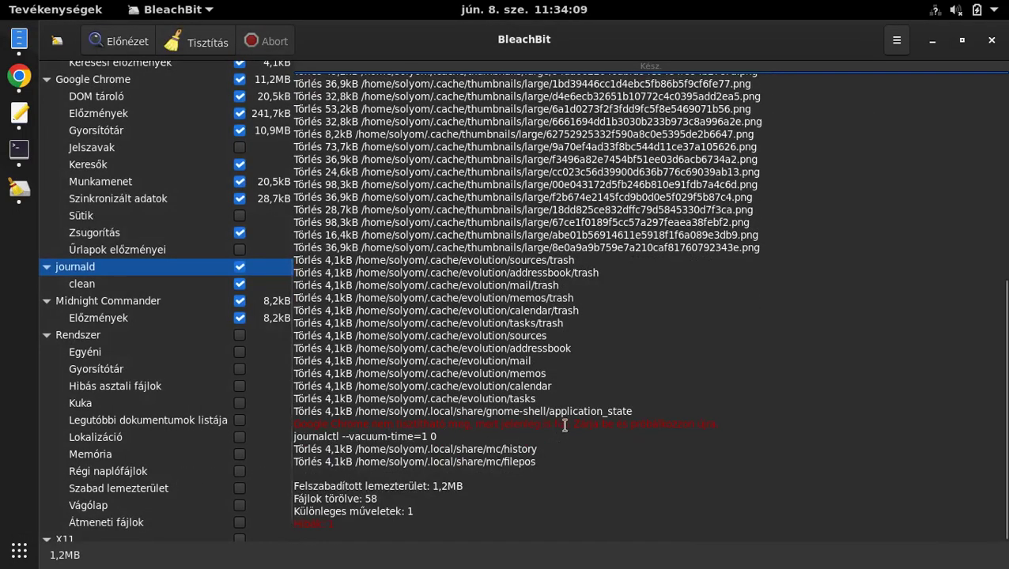
Close the Google Chrome window and the text editor showing my-script.sh, and switch to the terminal
{"action": "left_click", "coordinate": [19, 78]}
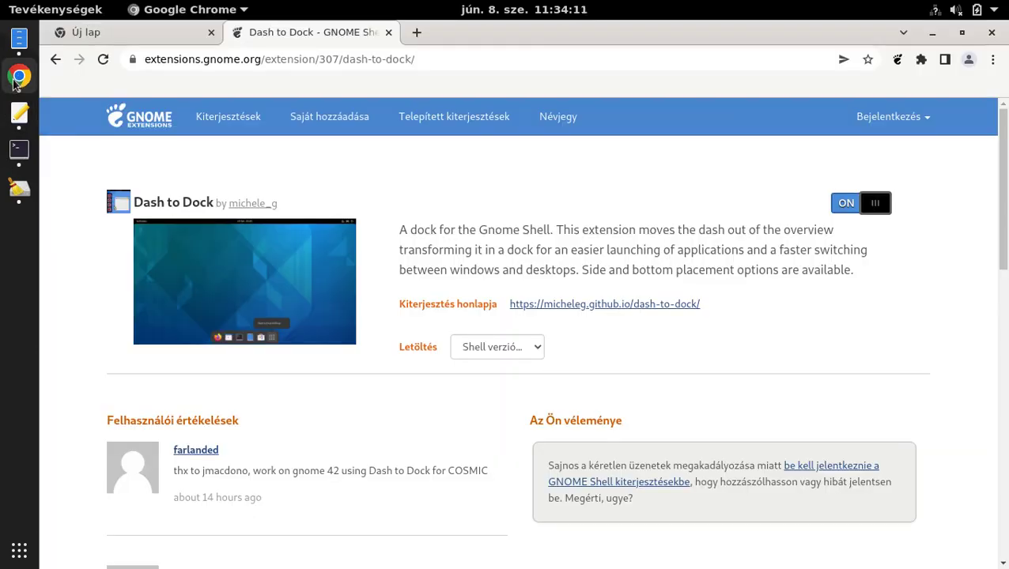
{"action": "left_click", "coordinate": [990, 33]}
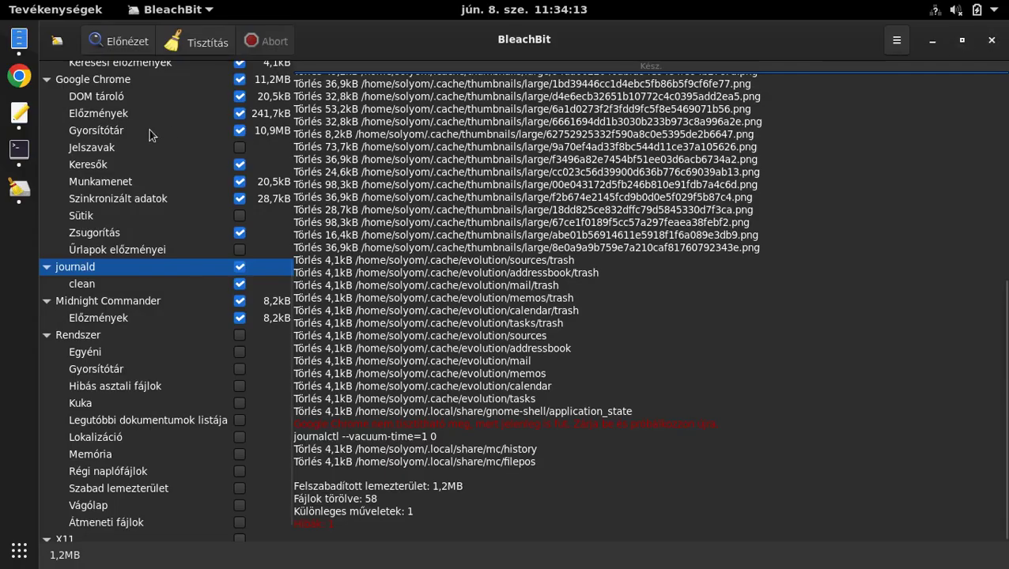
{"action": "left_click", "coordinate": [20, 114]}
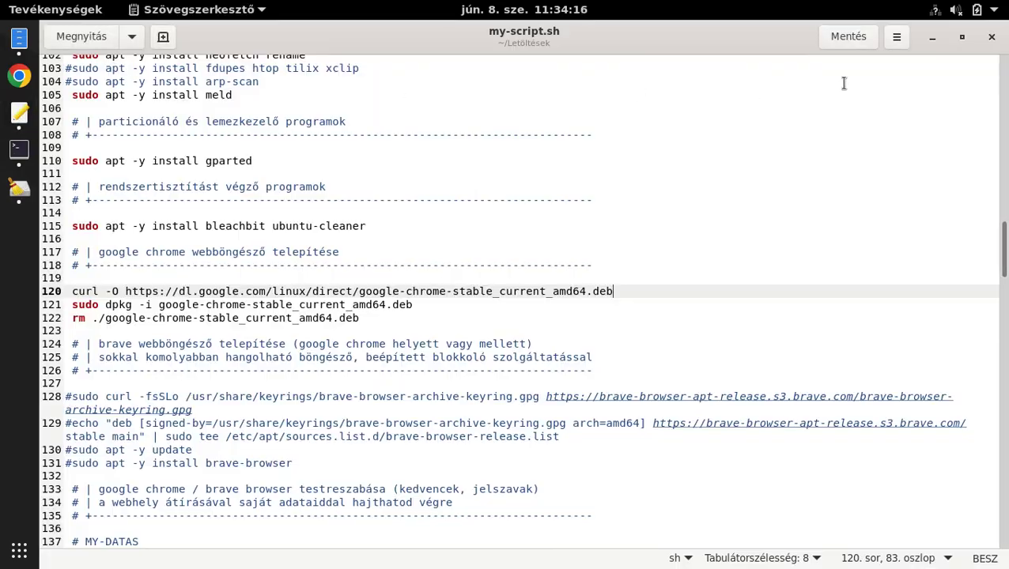
{"action": "left_click", "coordinate": [991, 36]}
{"action": "left_click", "coordinate": [19, 147]}
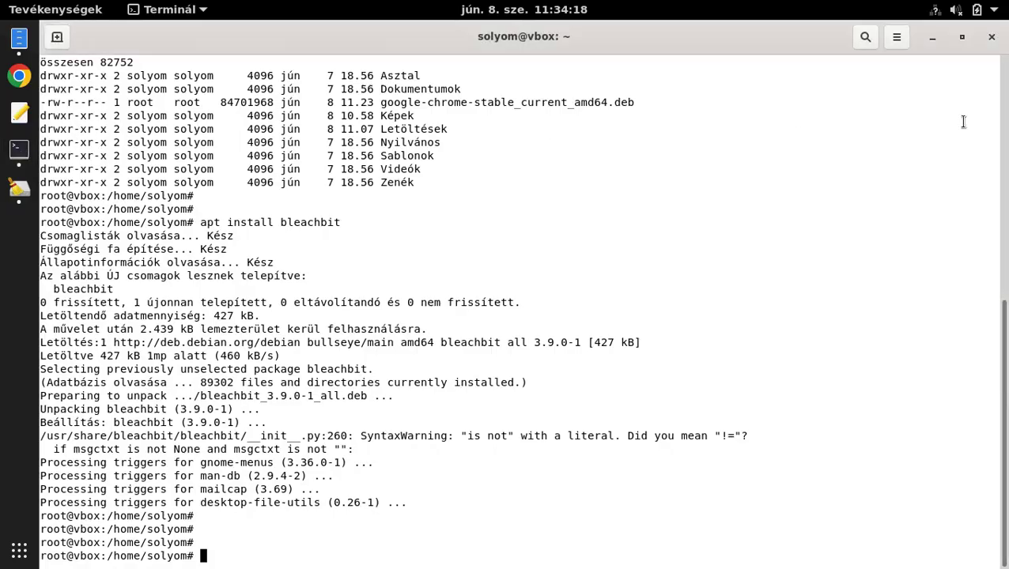
Close the terminal despite its running process, and close the file manager window showing the home folder
{"action": "left_click", "coordinate": [992, 37]}
{"action": "left_click", "coordinate": [560, 336]}
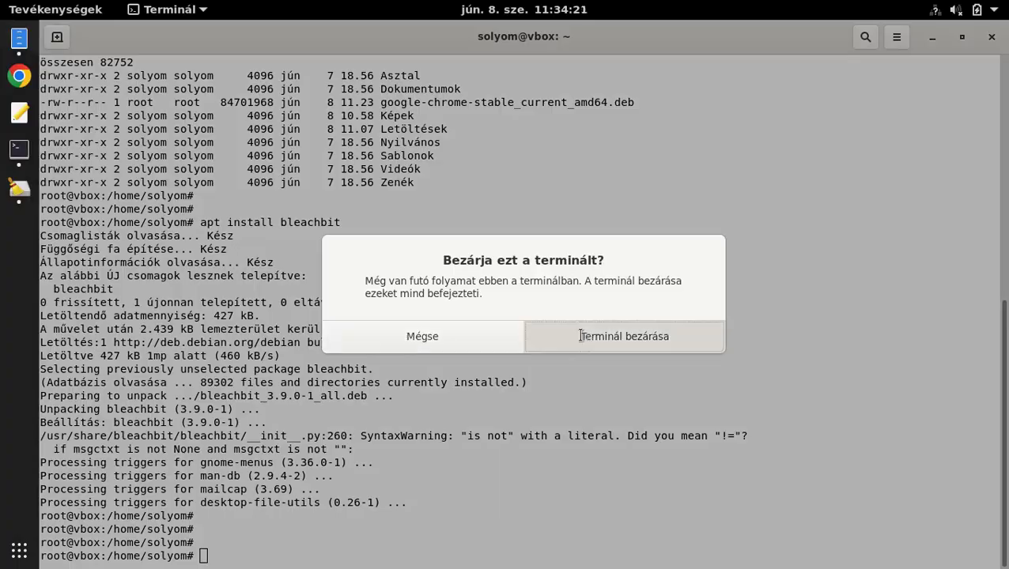
{"action": "left_click", "coordinate": [19, 37]}
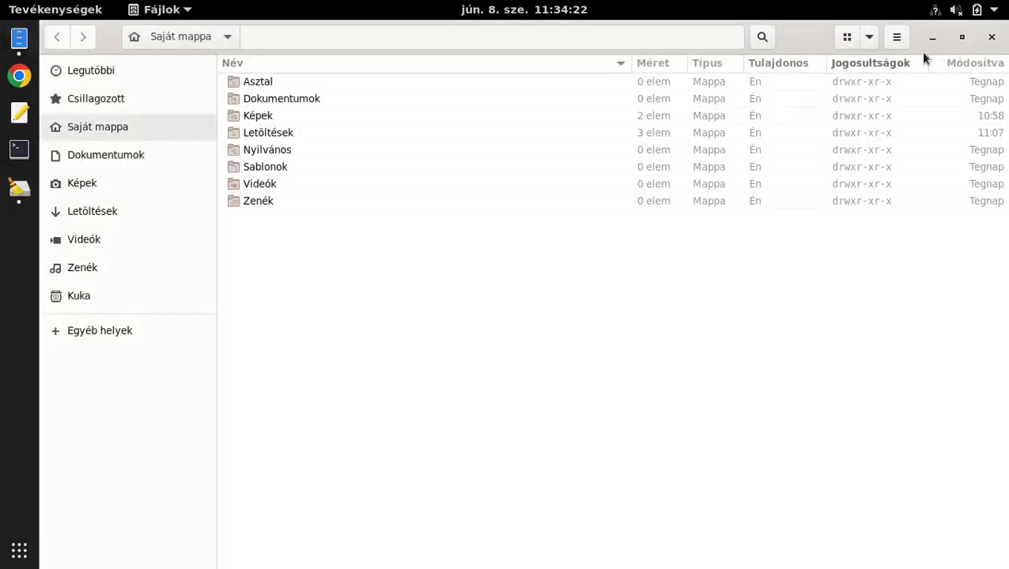
{"action": "left_click", "coordinate": [991, 36]}
Run the cleaning in BleachBit again with the same cleaners selected, confirming the deletion
{"action": "left_click", "coordinate": [203, 47]}
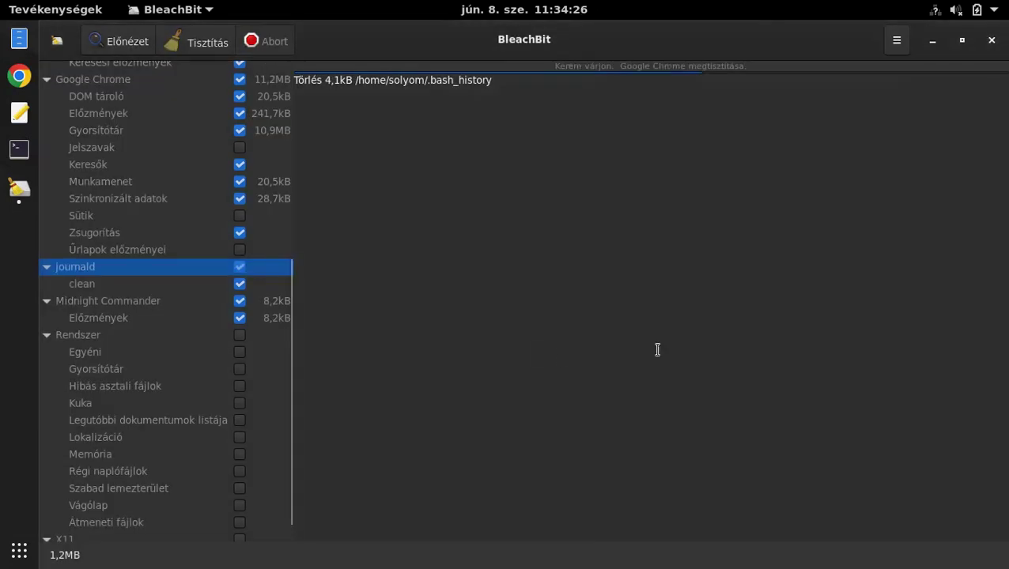
{"action": "left_click", "coordinate": [538, 348]}
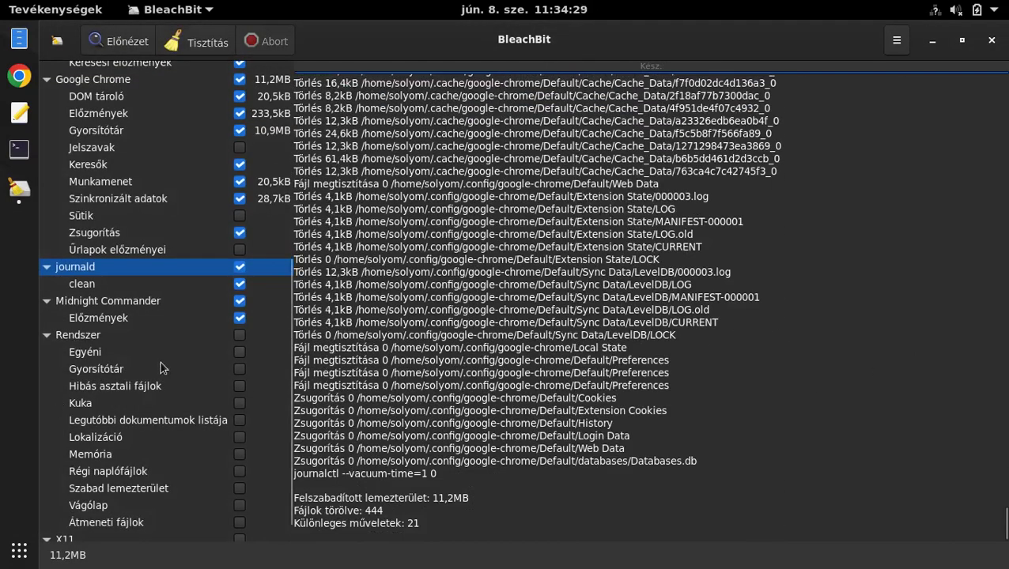
Add the X11 cleaner to the selection, run the cleaning with confirmed deletion, and close BleachBit
{"action": "scroll", "coordinate": [182, 419], "scroll_direction": "down", "scroll_amount": 1}
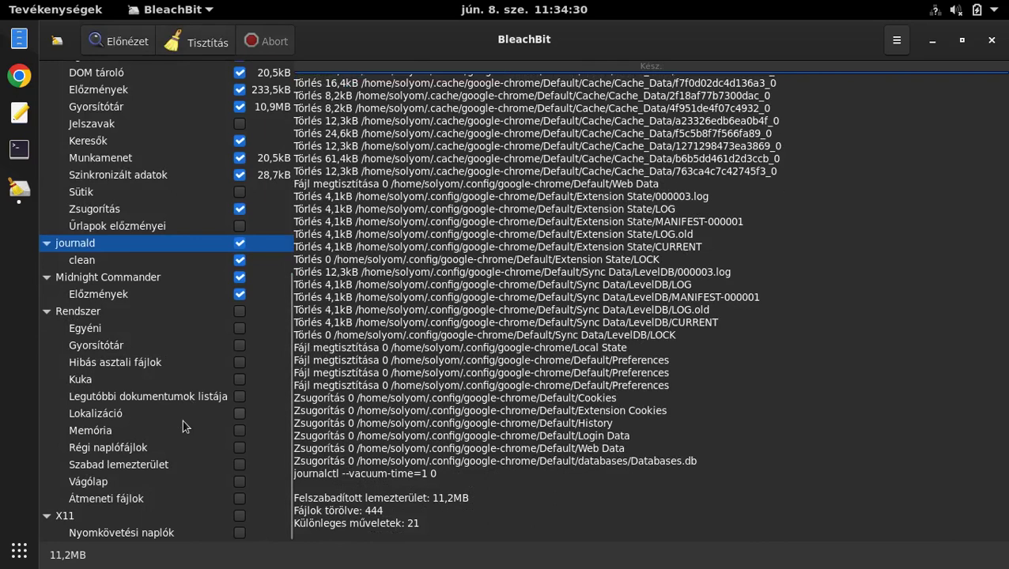
{"action": "left_click", "coordinate": [238, 518]}
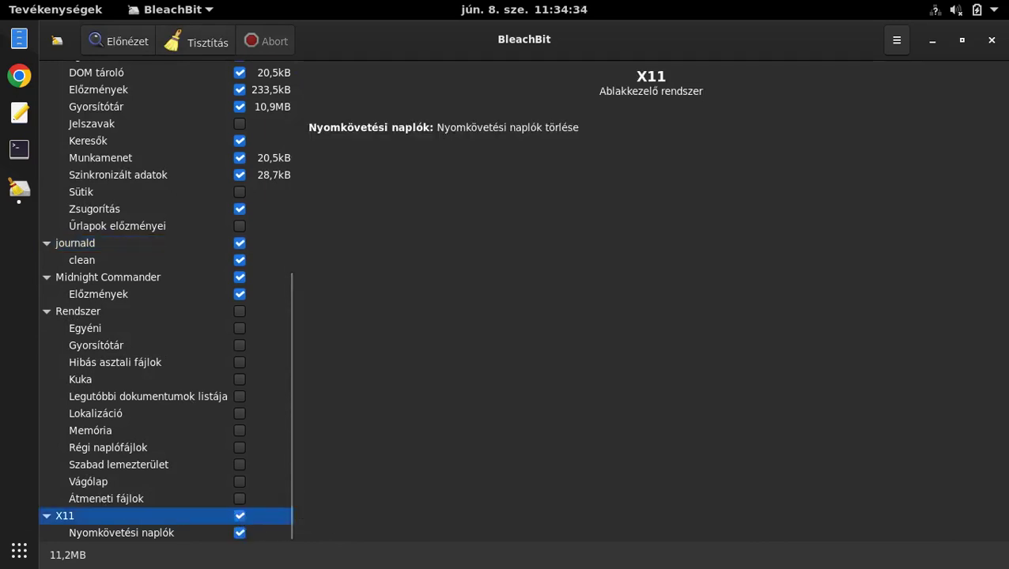
{"action": "left_click", "coordinate": [204, 47]}
{"action": "left_click", "coordinate": [521, 351]}
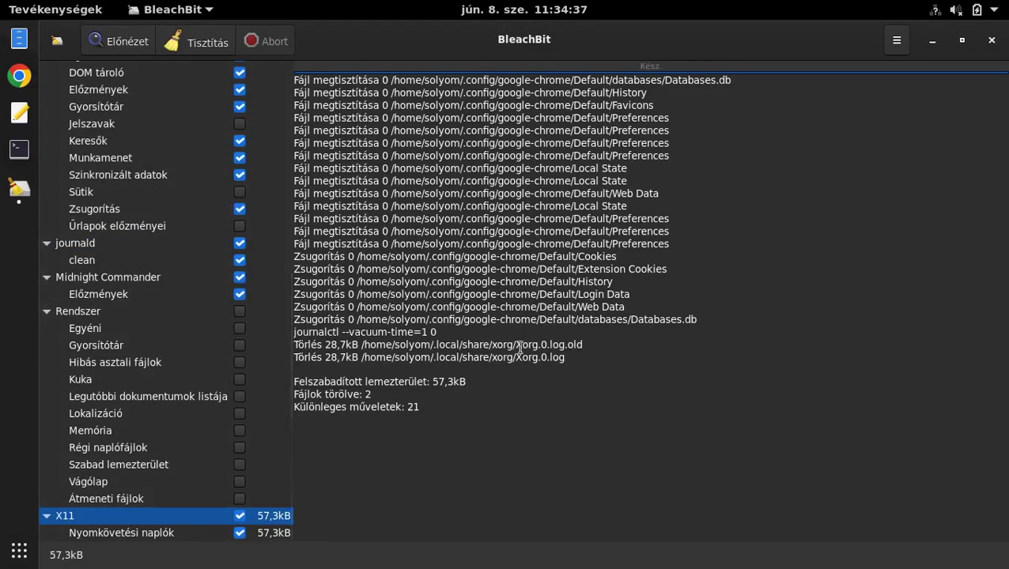
{"action": "left_click", "coordinate": [991, 39]}
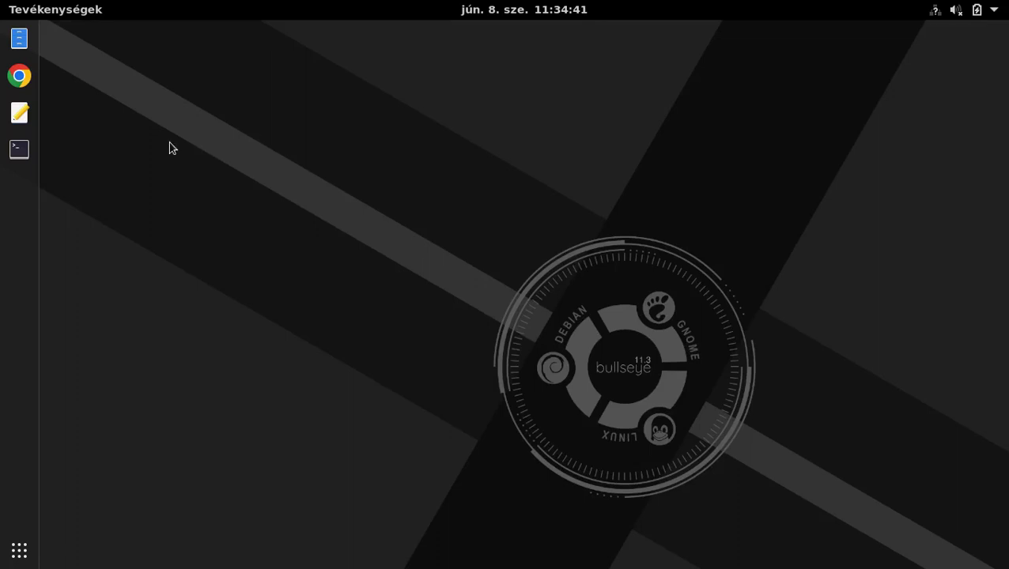
Open a maximized terminal and count the installed packages with dpkg -l | wc -l
{"action": "left_click", "coordinate": [19, 149]}
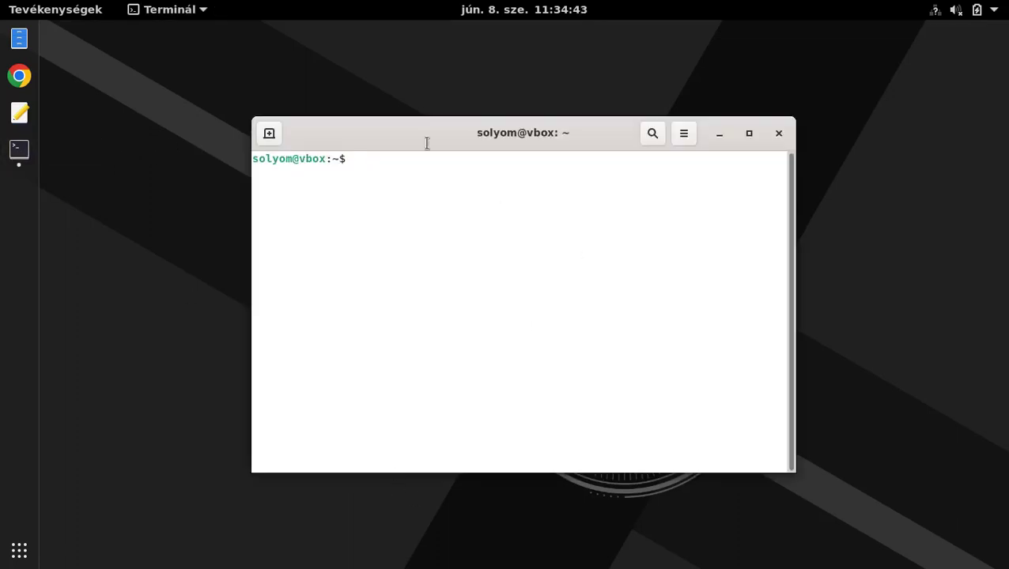
{"action": "double_click", "coordinate": [382, 138]}
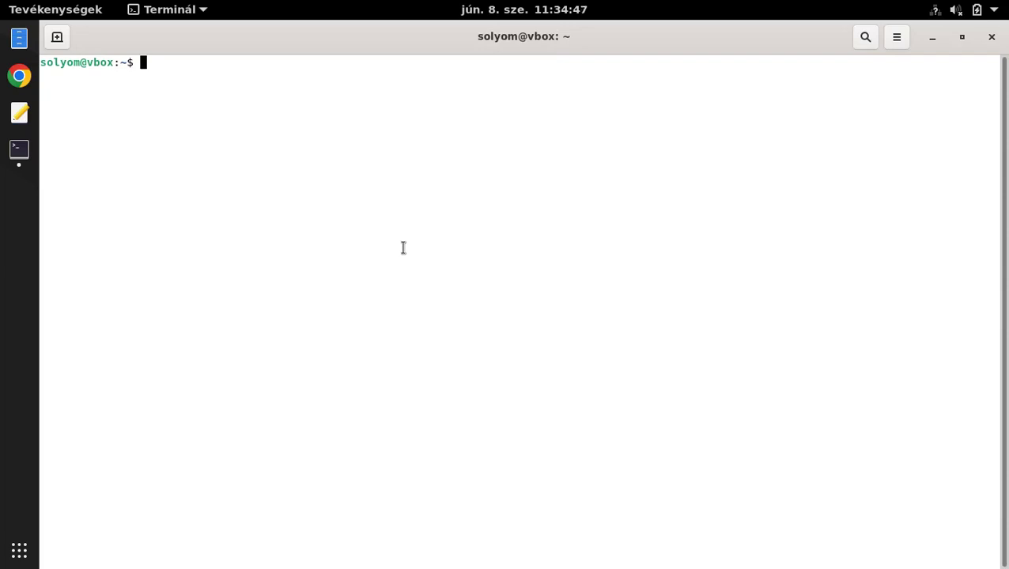
{"action": "type", "text": "dpkg -l "}
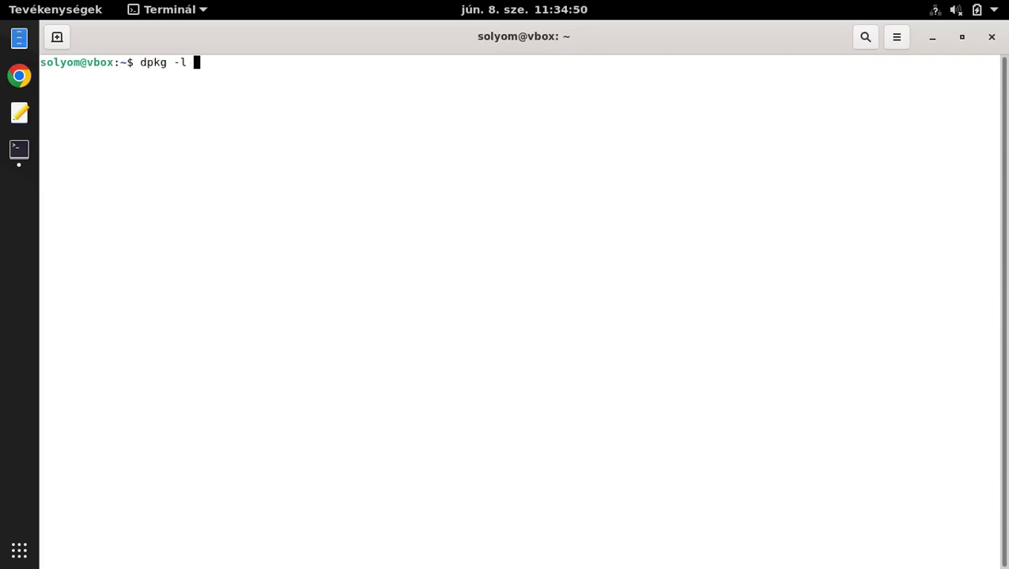
{"action": "type", "text": "| wc -l"}
{"action": "key", "text": "Return"}
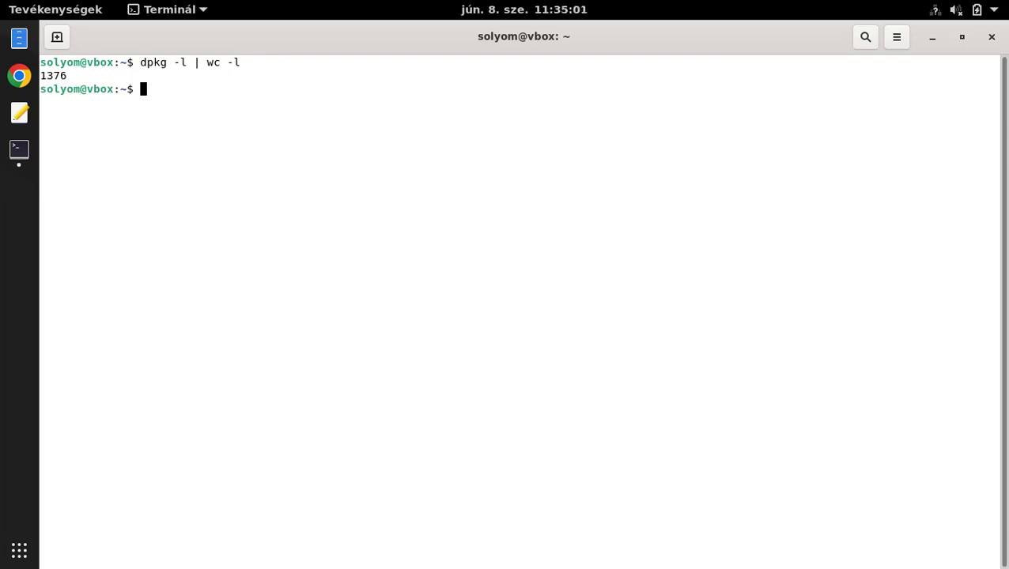
Add some blank prompt lines and display the file systems' disk usage with df -h
{"action": "key", "text": "Return"}
{"action": "key", "text": "Return"}
{"action": "key", "text": "Return"}
{"action": "type", "text": "df -k"}
{"action": "key", "text": "BackSpace"}
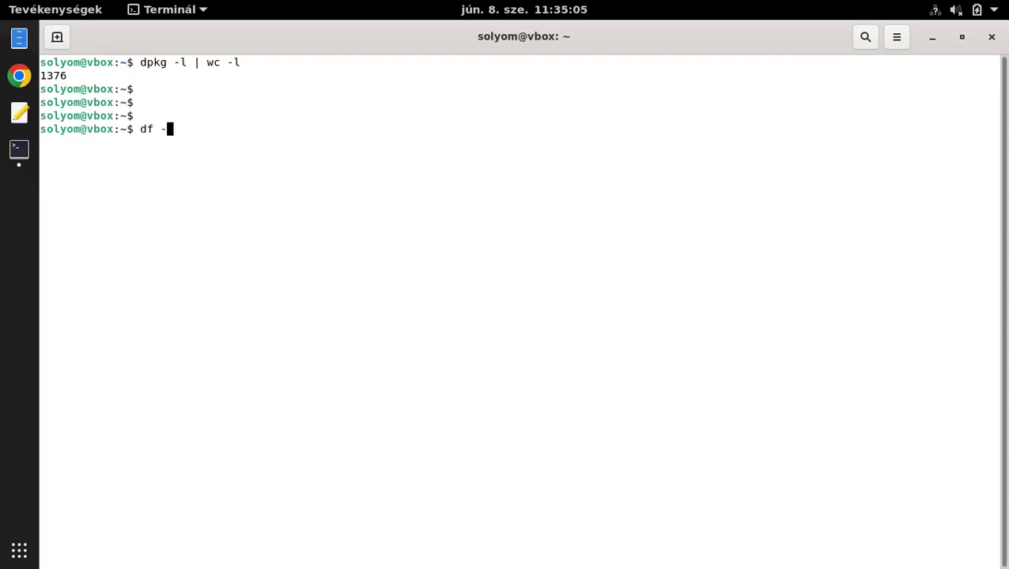
{"action": "type", "text": "h"}
{"action": "key", "text": "Return"}
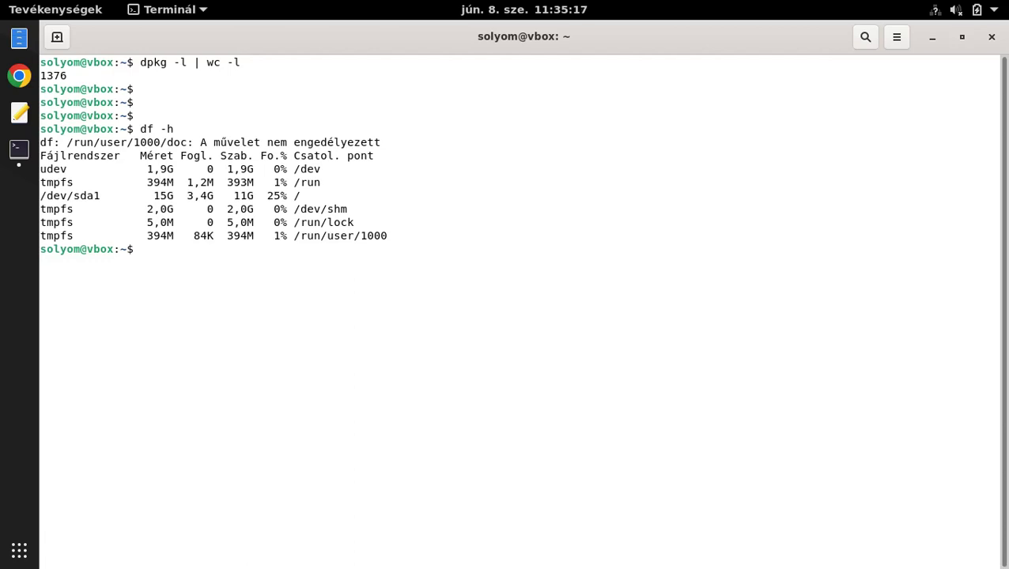
Check the running processes and memory use with top, and close the terminal despite the running process
{"action": "type", "text": "top"}
{"action": "key", "text": "Return"}
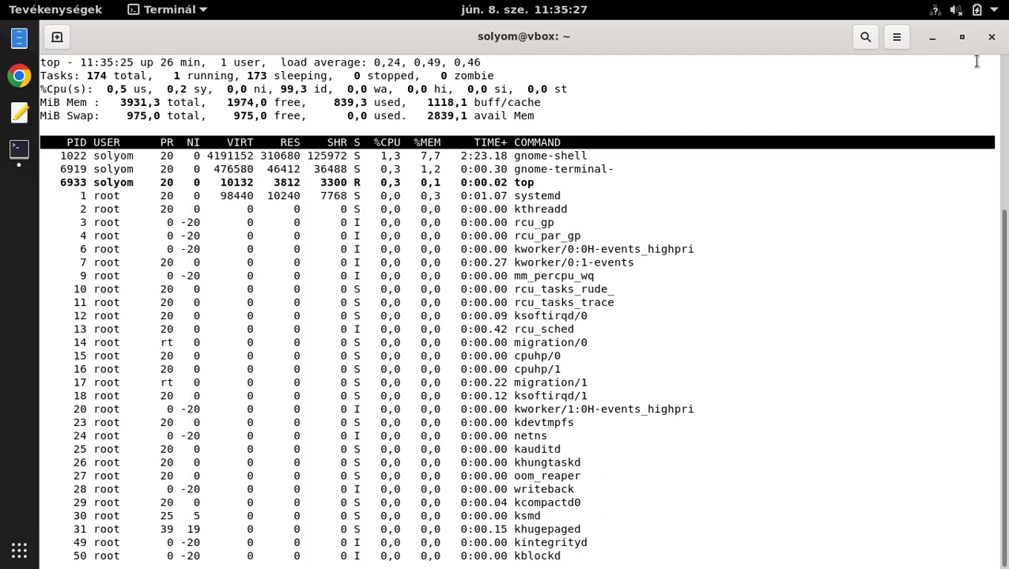
{"action": "left_click", "coordinate": [992, 37]}
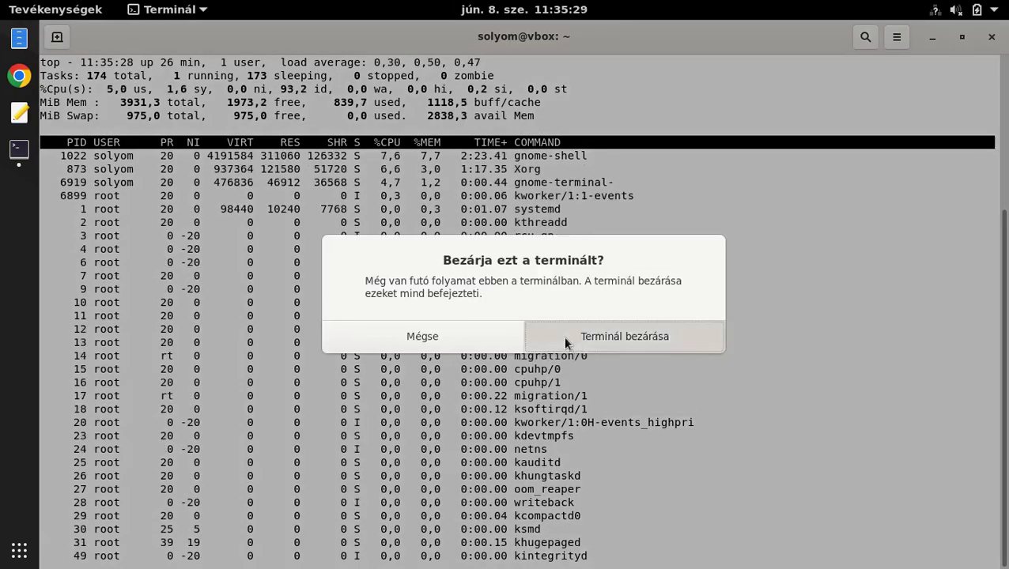
{"action": "left_click", "coordinate": [563, 336]}
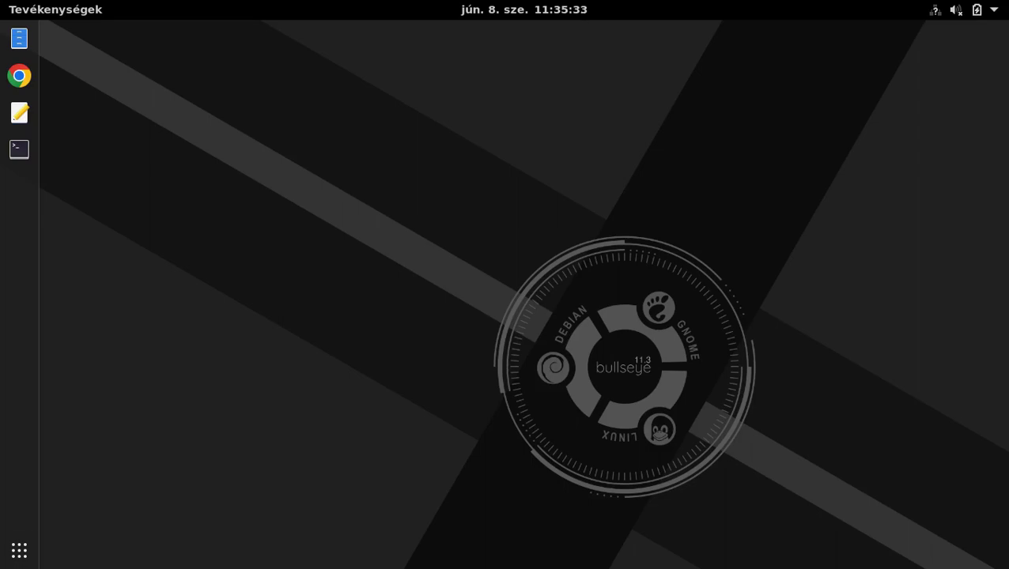
Open the Kiterjesztések application to review the installed GNOME extensions, and close it
{"action": "left_click", "coordinate": [19, 550]}
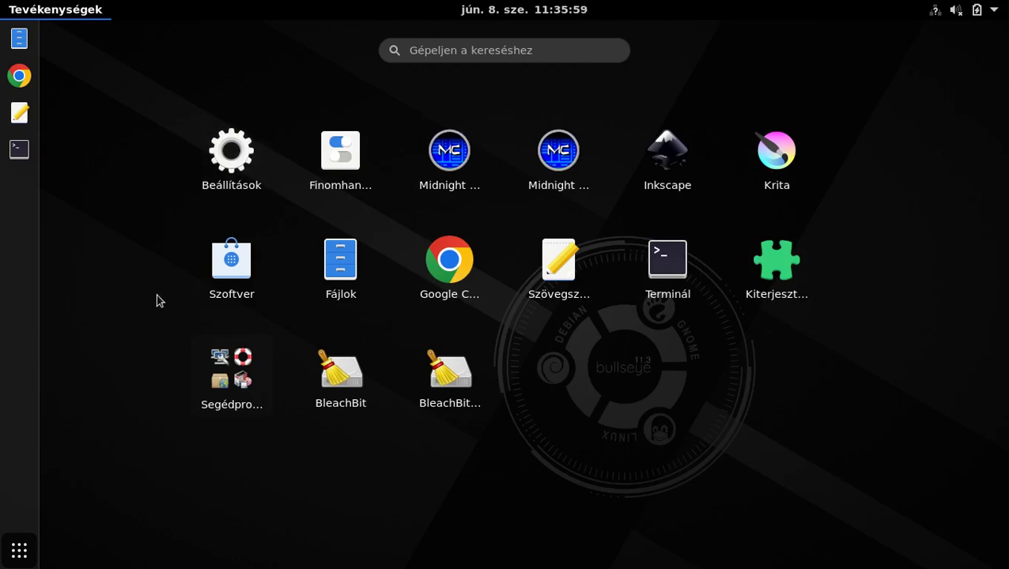
{"action": "left_click", "coordinate": [769, 279]}
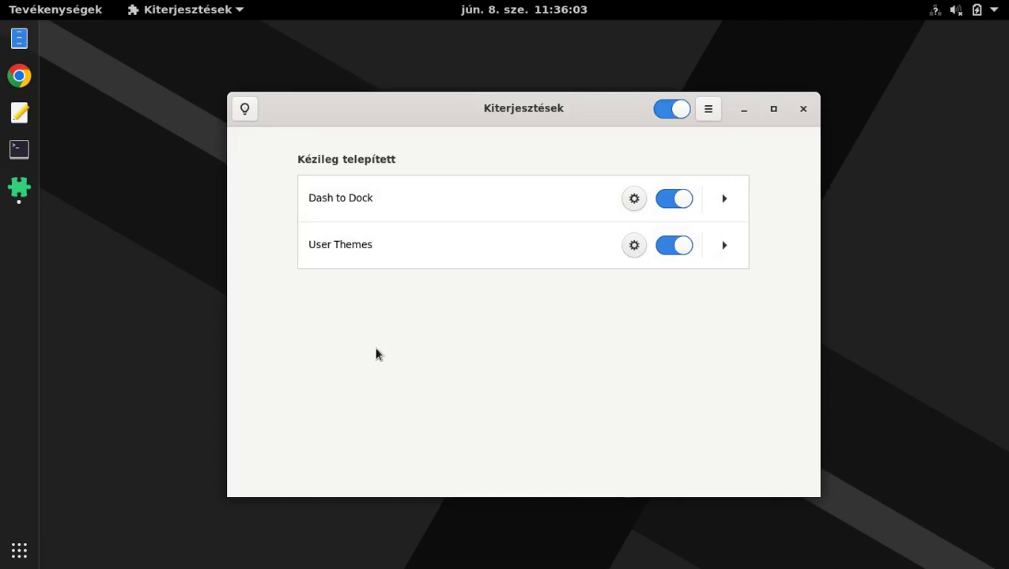
{"action": "left_click", "coordinate": [803, 109]}
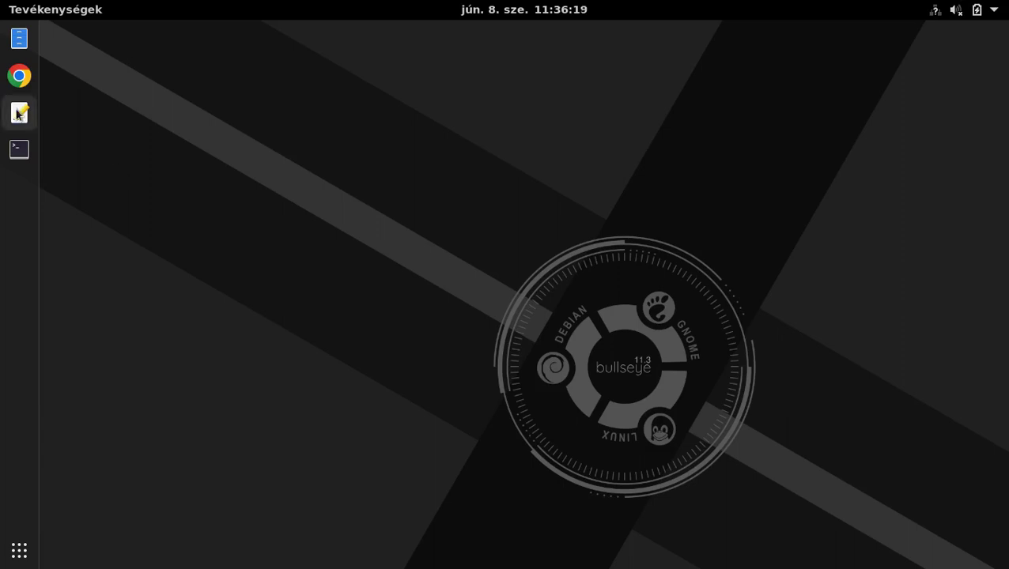
Launch Google Chrome, open the GNOME Shell extensions site, and load mybuntu.okis.hu in another new tab
{"action": "left_click", "coordinate": [13, 83]}
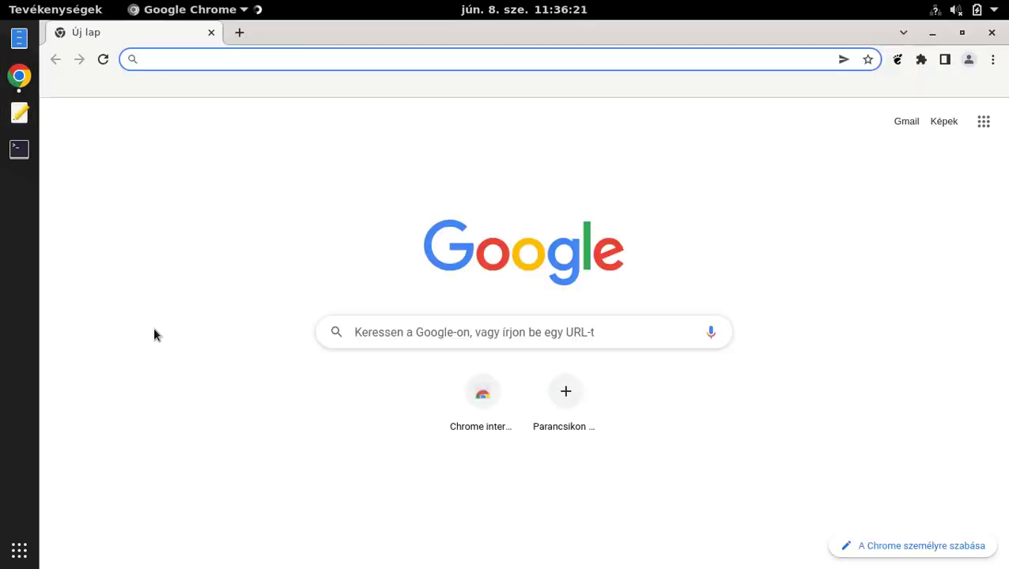
{"action": "left_click", "coordinate": [900, 64]}
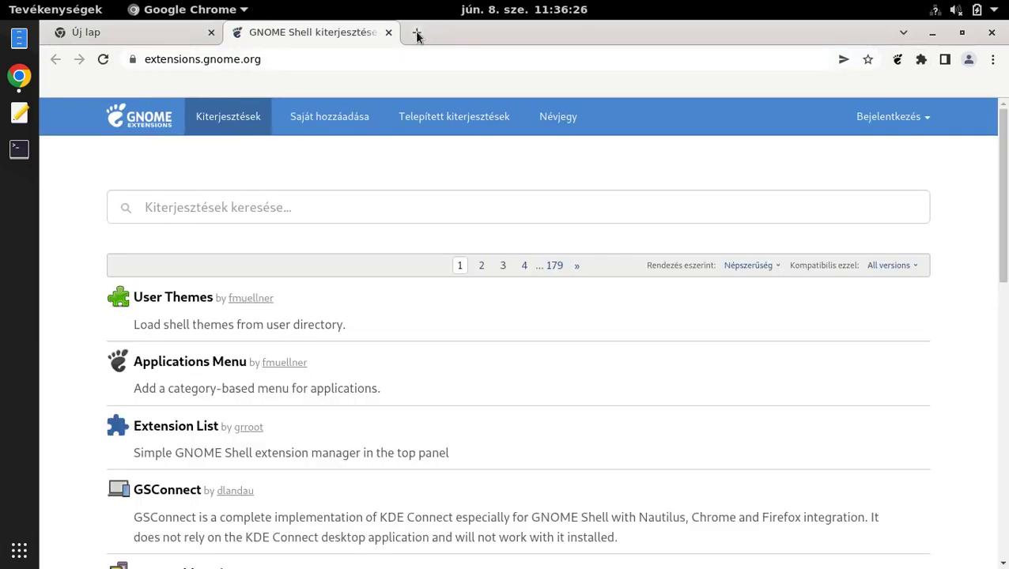
{"action": "left_click", "coordinate": [416, 32]}
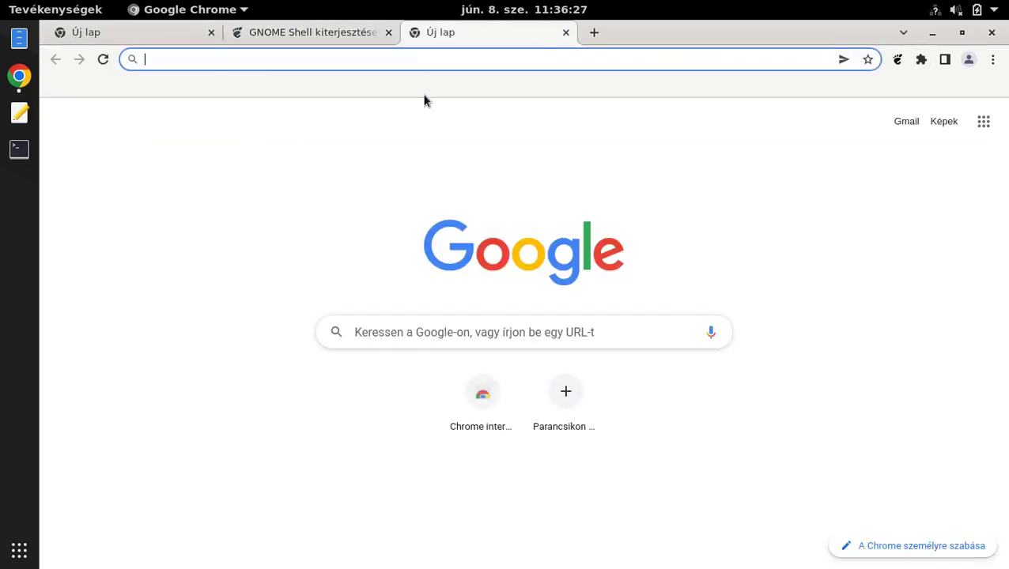
{"action": "type", "text": "myb"}
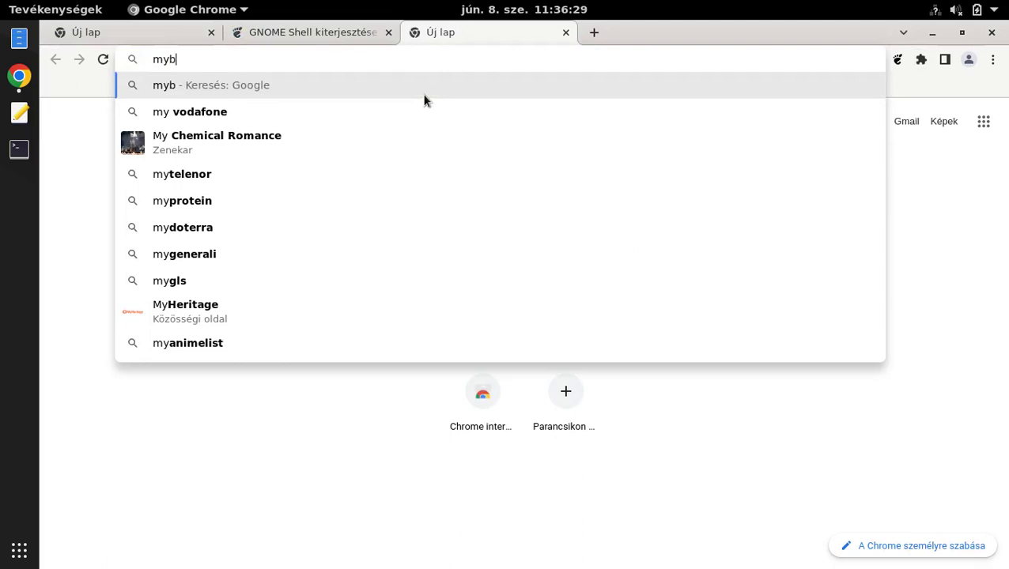
{"action": "type", "text": "untu.okis."}
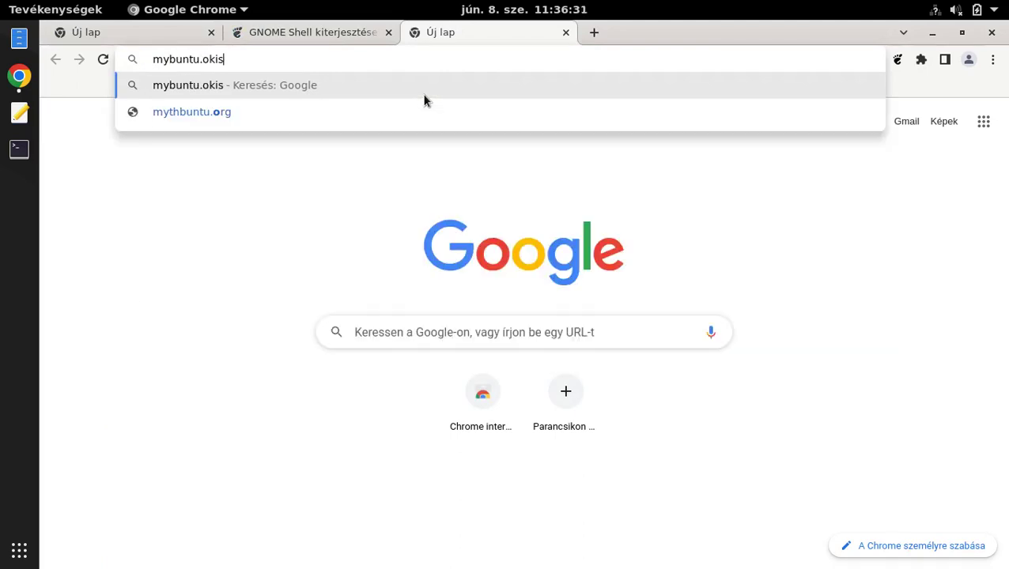
{"action": "type", "text": "hu"}
{"action": "key", "text": "Return"}
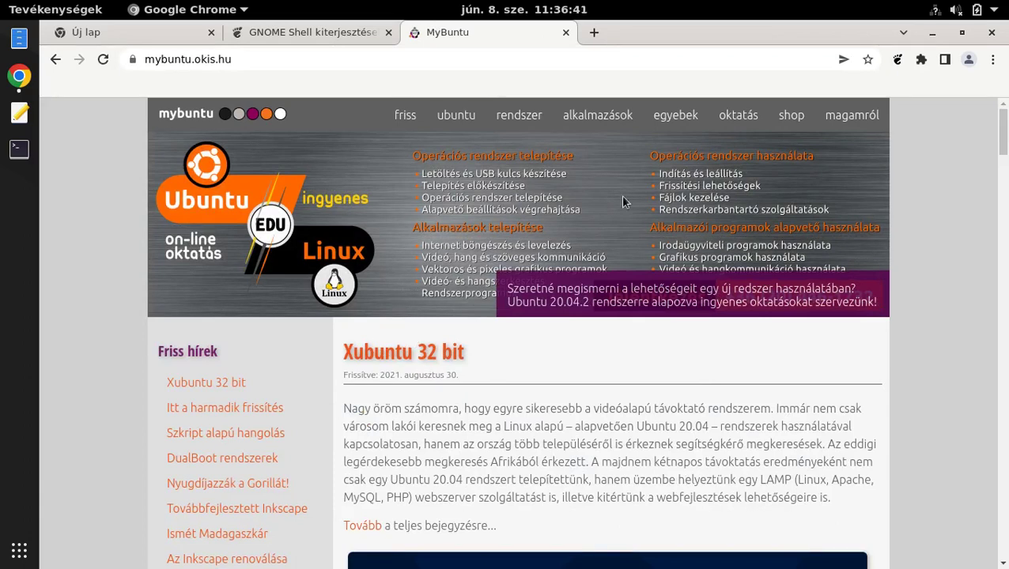
Go to the site's egyebek page and open its Bővítmények és Gnome Shell Extensions list (gnomeEXT.html)
{"action": "left_click", "coordinate": [674, 113]}
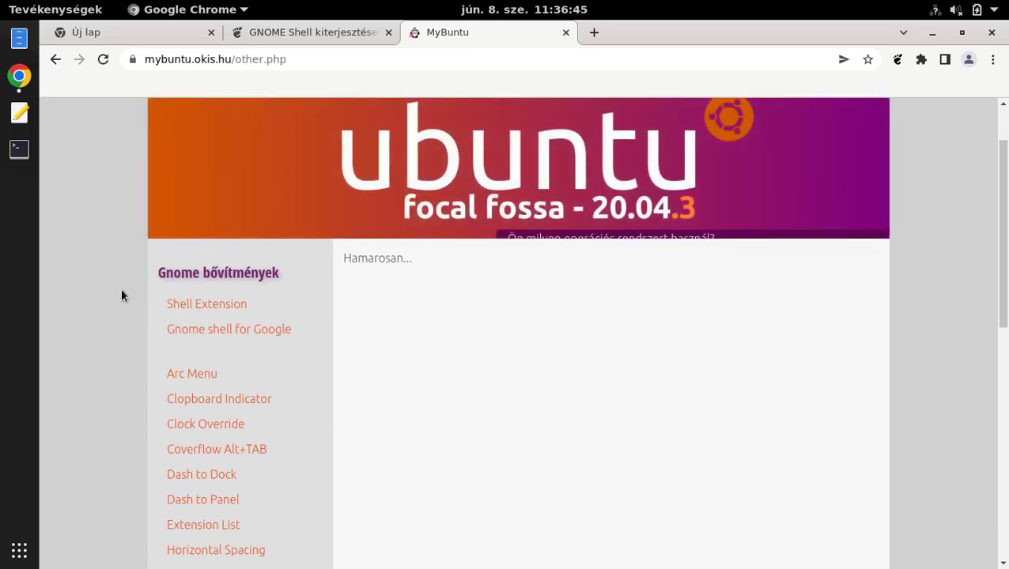
{"action": "scroll", "coordinate": [170, 325], "scroll_direction": "down", "scroll_amount": 1}
{"action": "scroll", "coordinate": [150, 336], "scroll_direction": "down", "scroll_amount": 5}
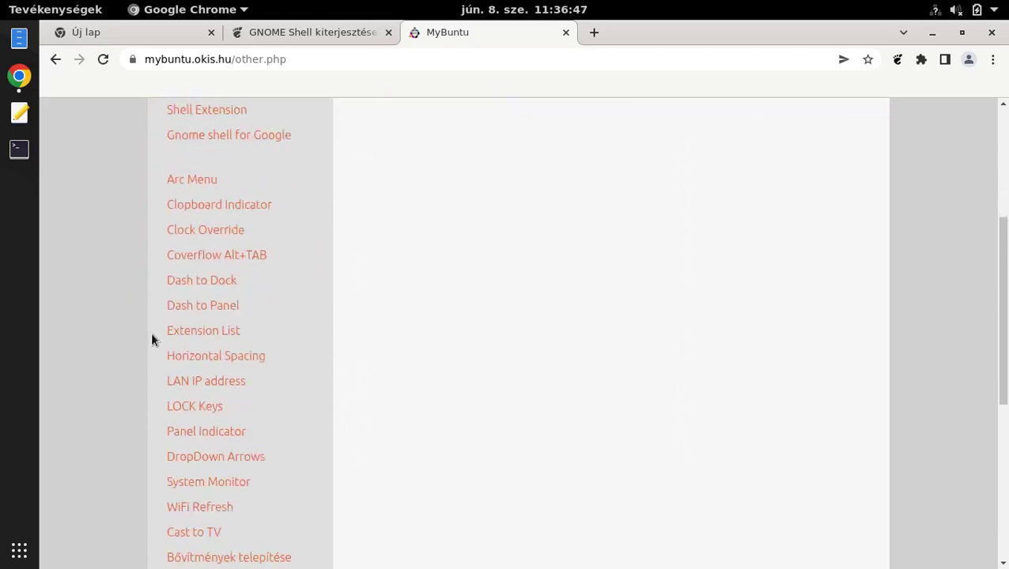
{"action": "left_click", "coordinate": [197, 517]}
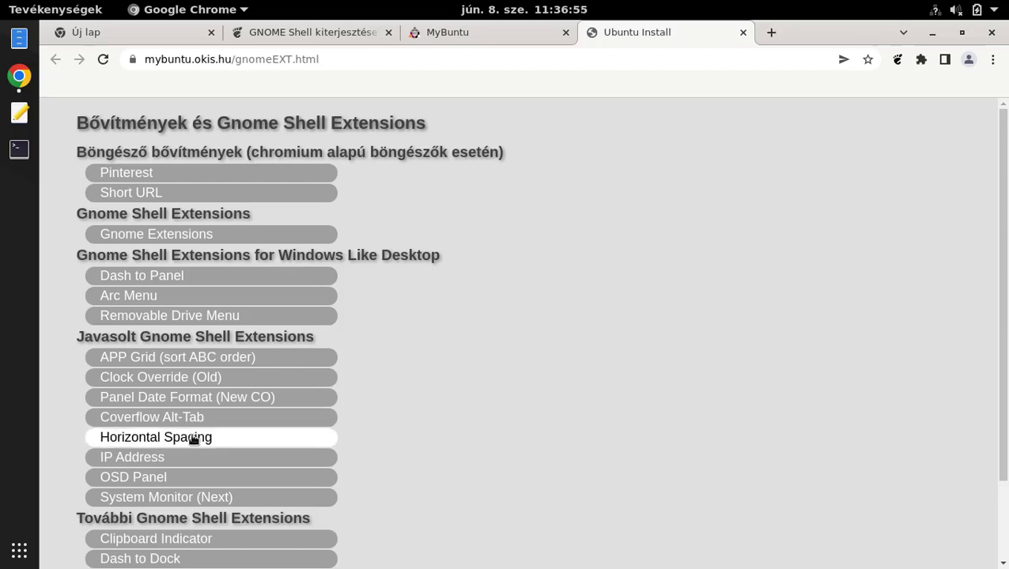
Install the LAN IP Address extension from the list's IP Address link, and close its tab
{"action": "left_click", "coordinate": [157, 463]}
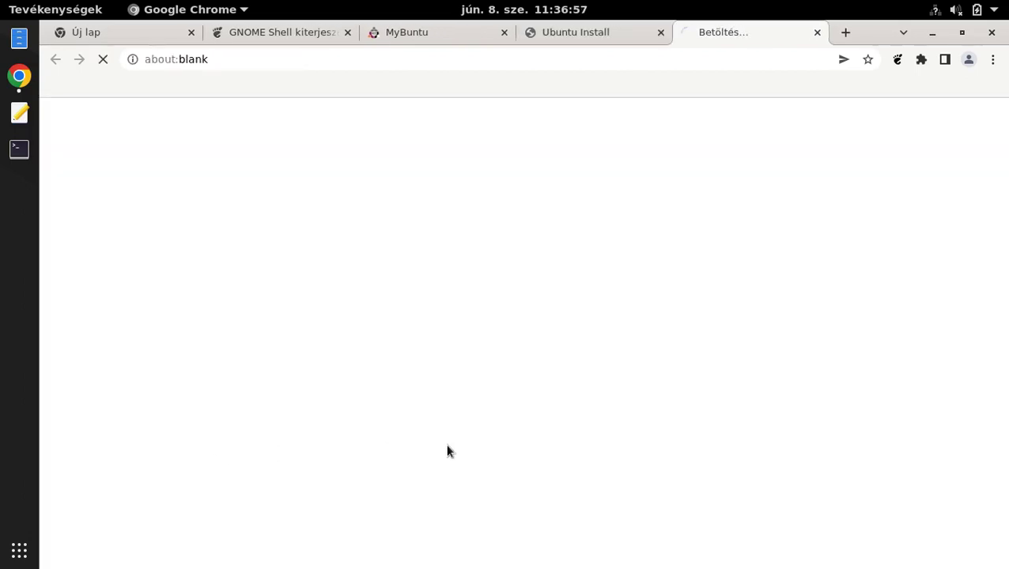
{"action": "left_click", "coordinate": [873, 206]}
{"action": "left_click", "coordinate": [637, 341]}
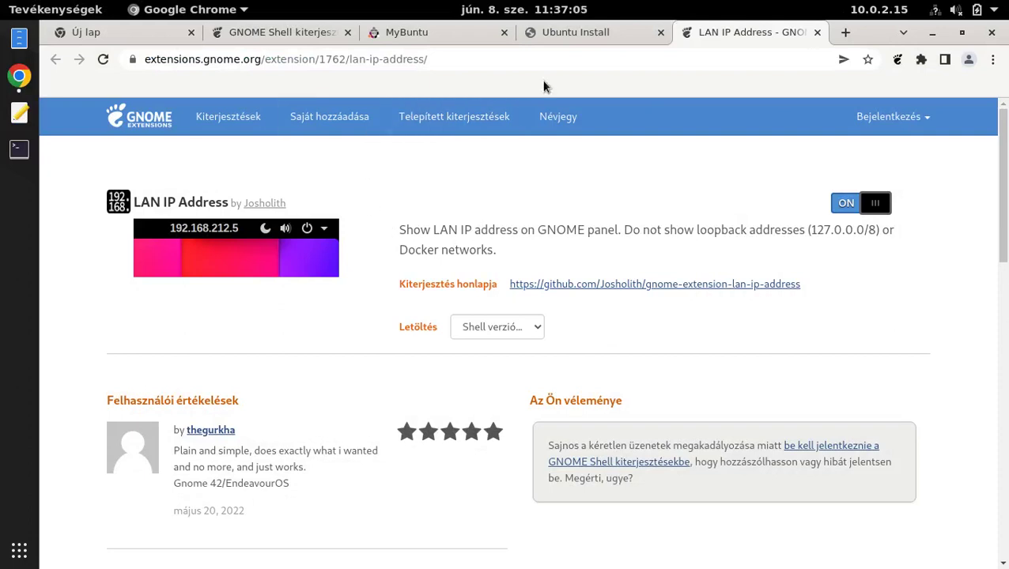
{"action": "left_click", "coordinate": [817, 32]}
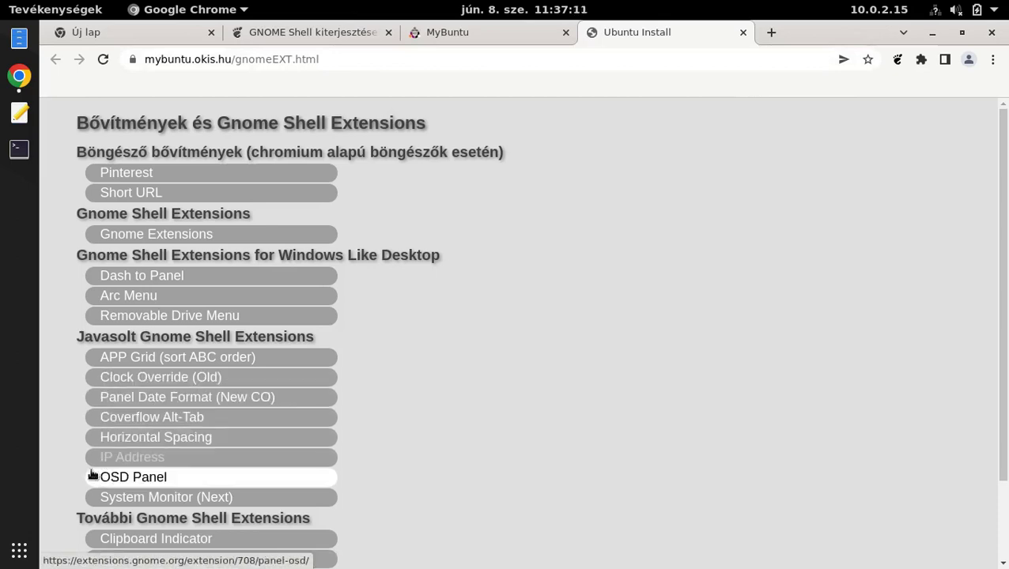
Switch to the text editor and open my-script.sh from the Letöltések folder
{"action": "left_click", "coordinate": [18, 116]}
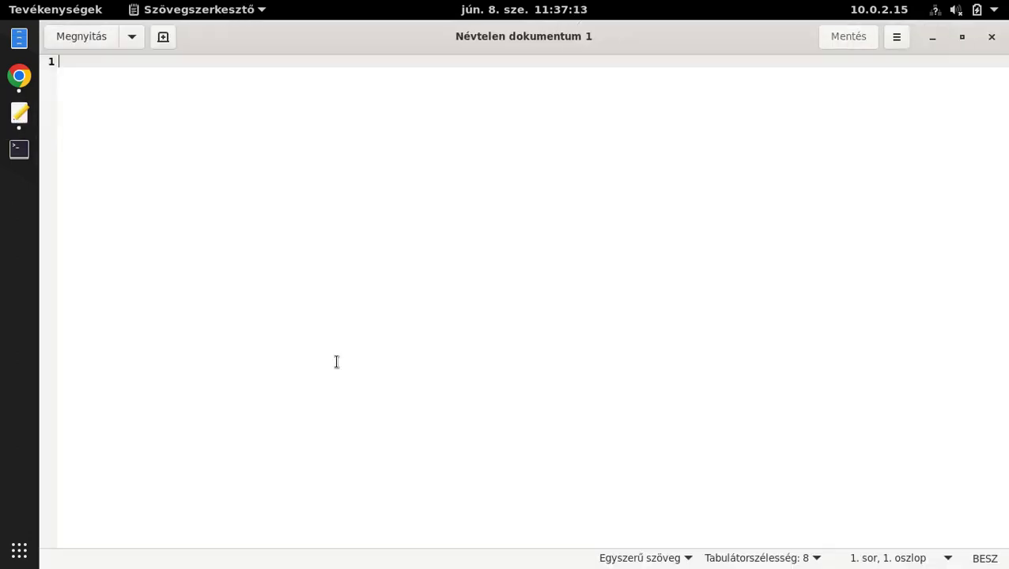
{"action": "left_click", "coordinate": [81, 38]}
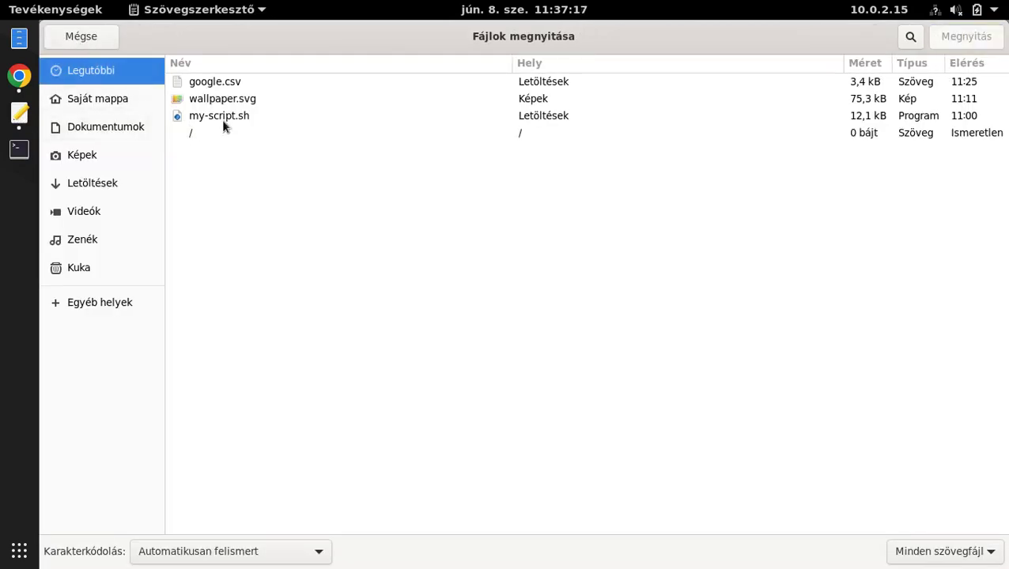
{"action": "double_click", "coordinate": [222, 114]}
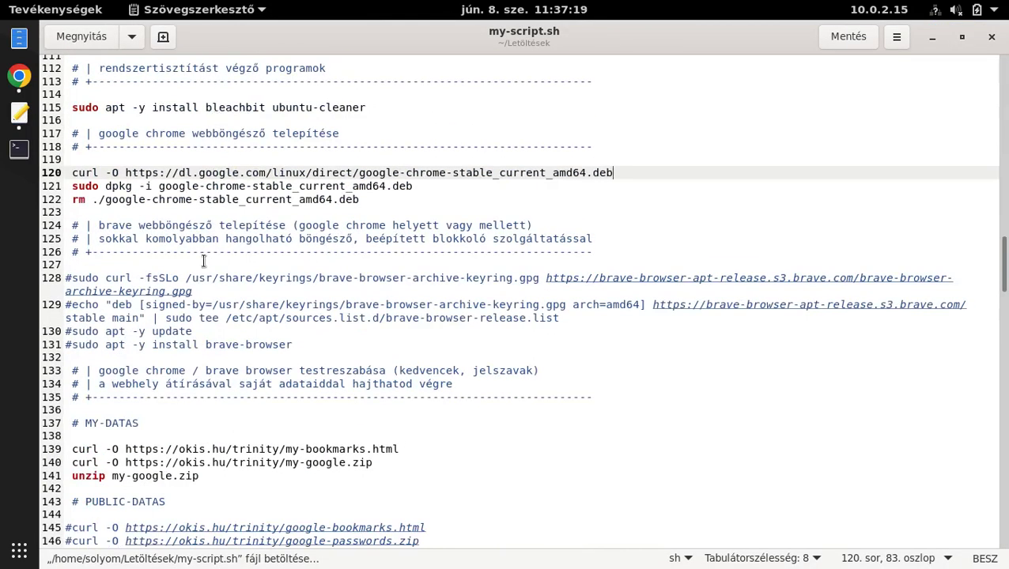
Copy the line 229 command in my-script.sh that installs the gir1.2 packages and gnome-system-monitor
{"action": "left_click", "coordinate": [259, 357]}
{"action": "scroll", "coordinate": [420, 357], "scroll_direction": "down", "scroll_amount": 3}
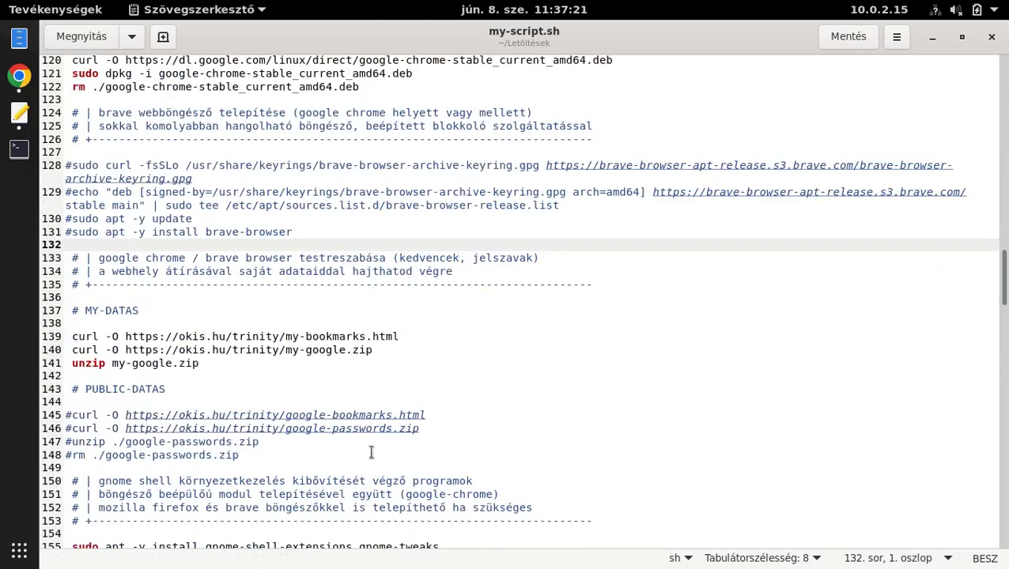
{"action": "left_click_drag", "start_coordinate": [1003, 253], "coordinate": [1004, 417]}
{"action": "left_click_drag", "start_coordinate": [71, 303], "coordinate": [685, 299]}
{"action": "key", "text": "ctrl+c"}
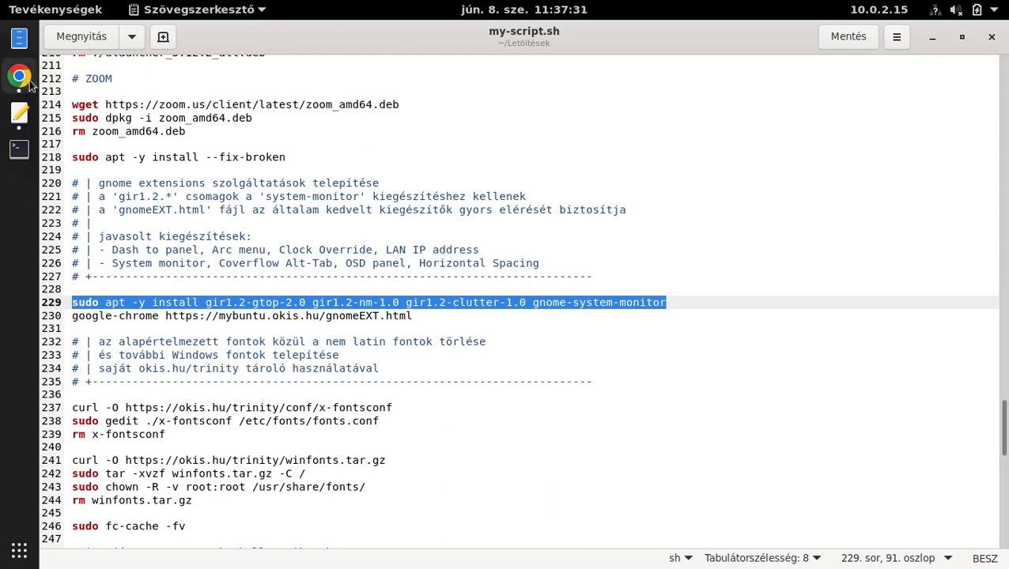
Open a maximized terminal and set its profile's initial size to 200 columns by 100 rows
{"action": "left_click", "coordinate": [19, 148]}
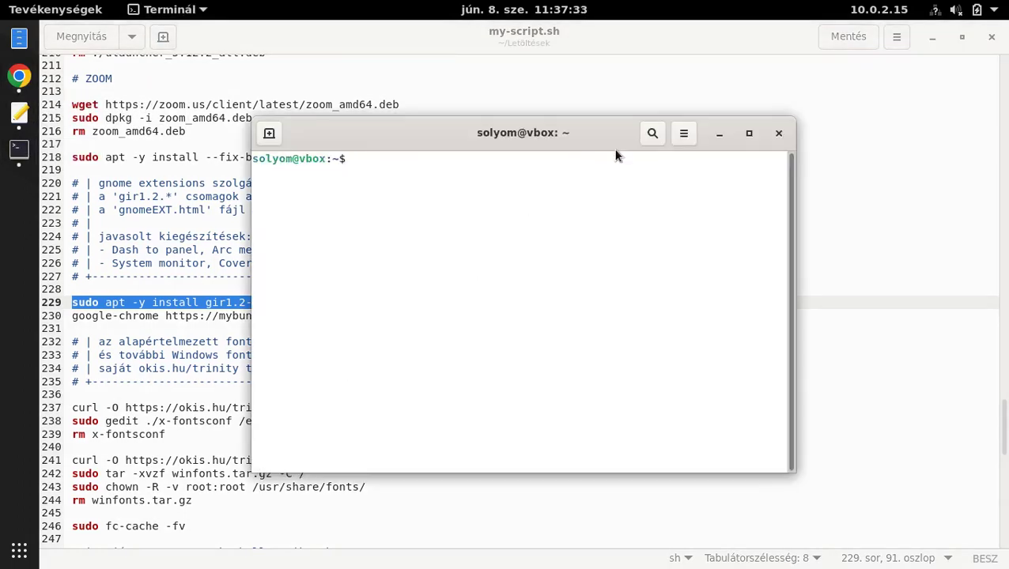
{"action": "double_click", "coordinate": [602, 147]}
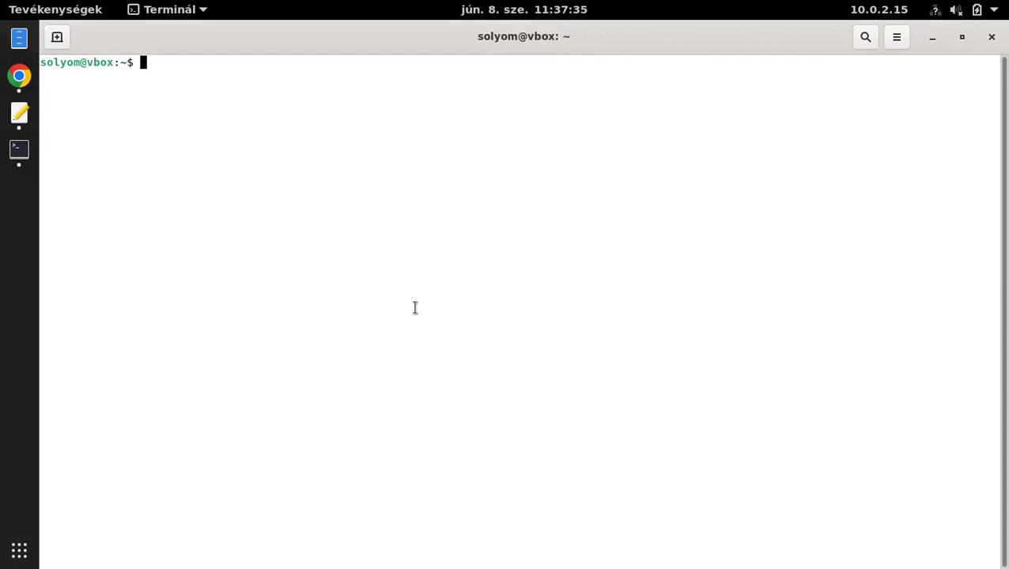
{"action": "right_click", "coordinate": [374, 178]}
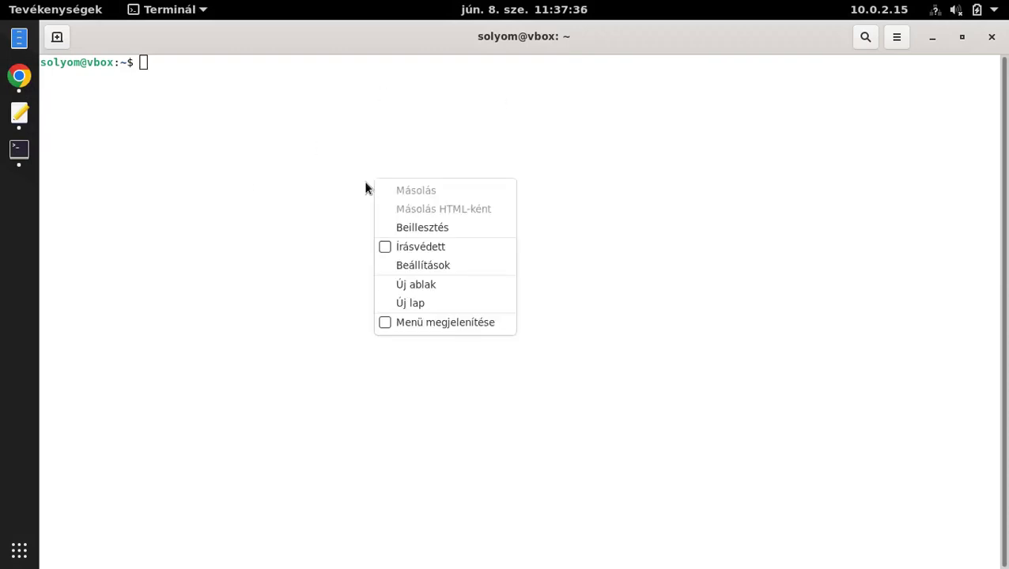
{"action": "left_click", "coordinate": [424, 266]}
{"action": "left_click_drag", "start_coordinate": [494, 188], "coordinate": [311, 187]}
{"action": "type", "text": "200"}
{"action": "key", "text": "Tab"}
{"action": "type", "text": "100"}
{"action": "key", "text": "Tab"}
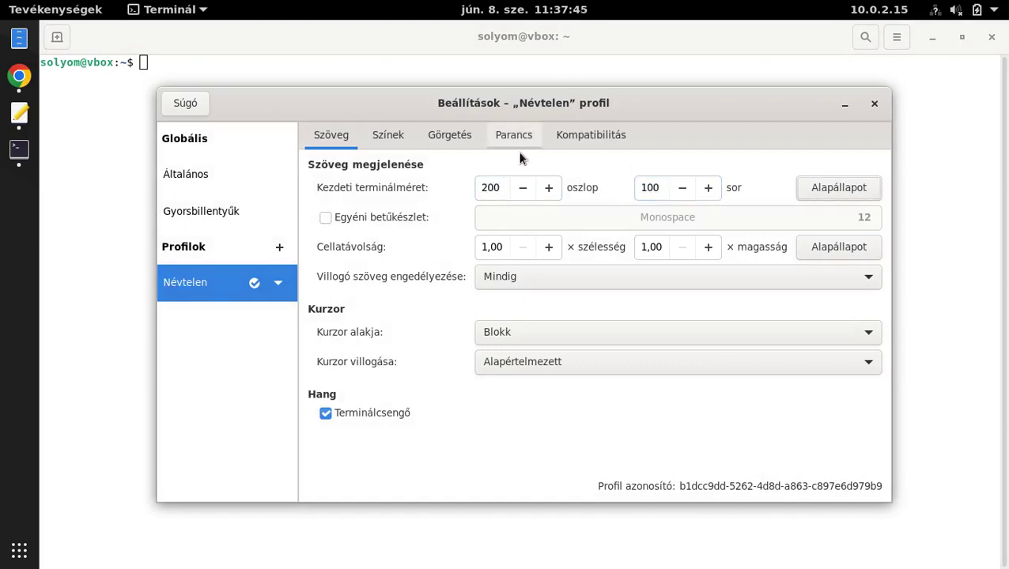
Stop the terminal profile using the system theme colours, choose the "Solarized, sötét" text and background scheme, and close the settings
{"action": "left_click", "coordinate": [387, 137]}
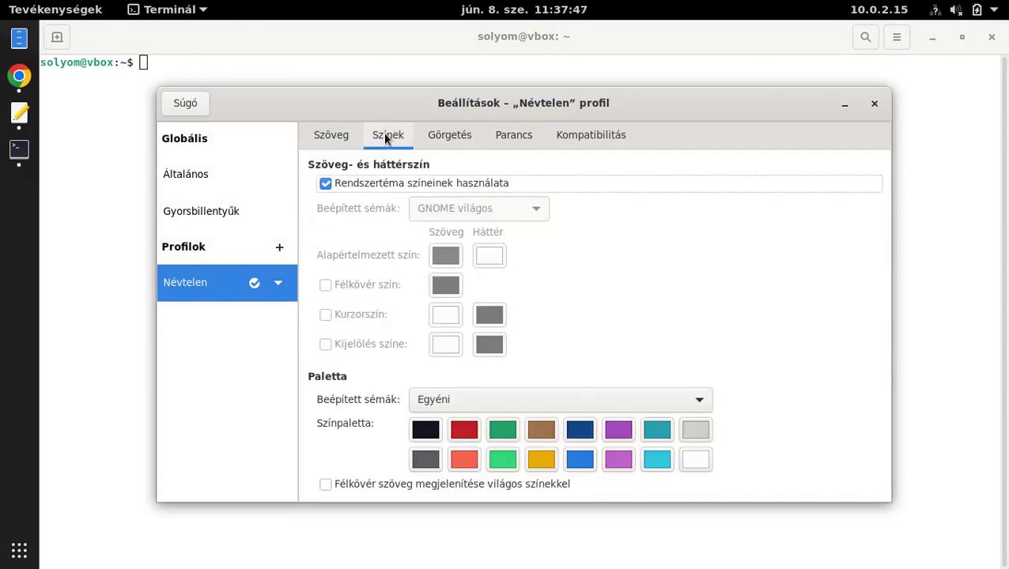
{"action": "left_click", "coordinate": [362, 188]}
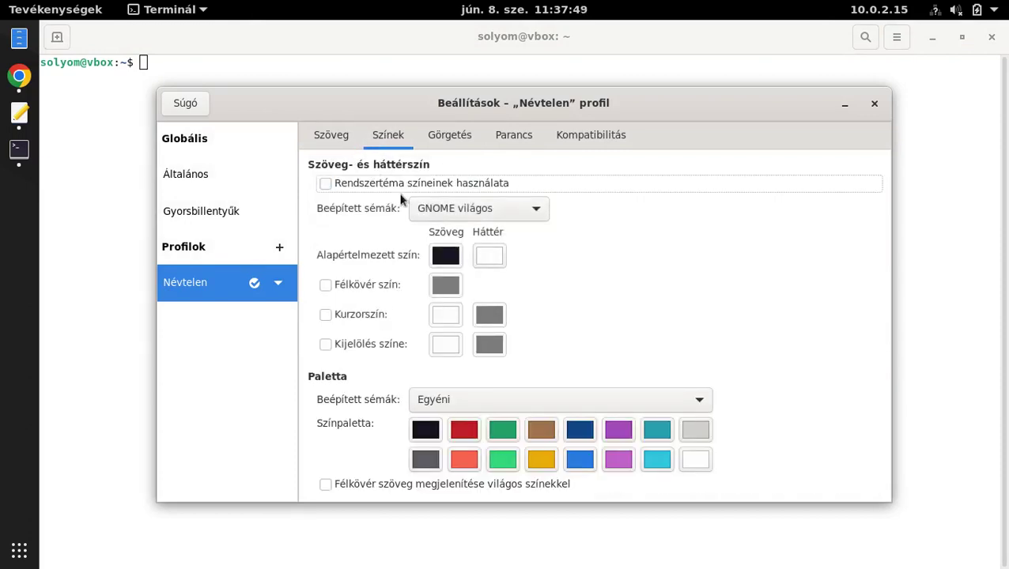
{"action": "left_click", "coordinate": [443, 209]}
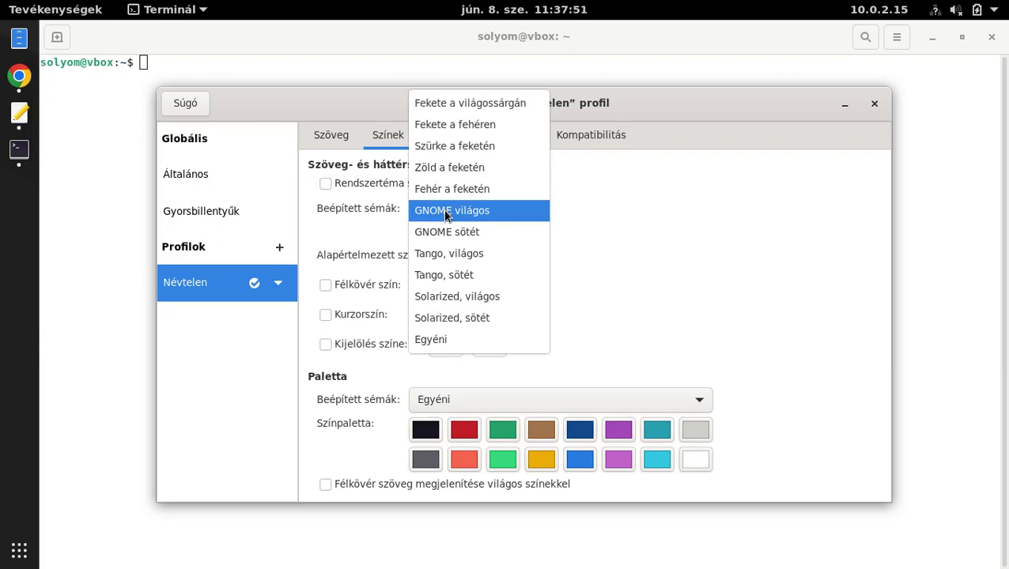
{"action": "left_click", "coordinate": [507, 317]}
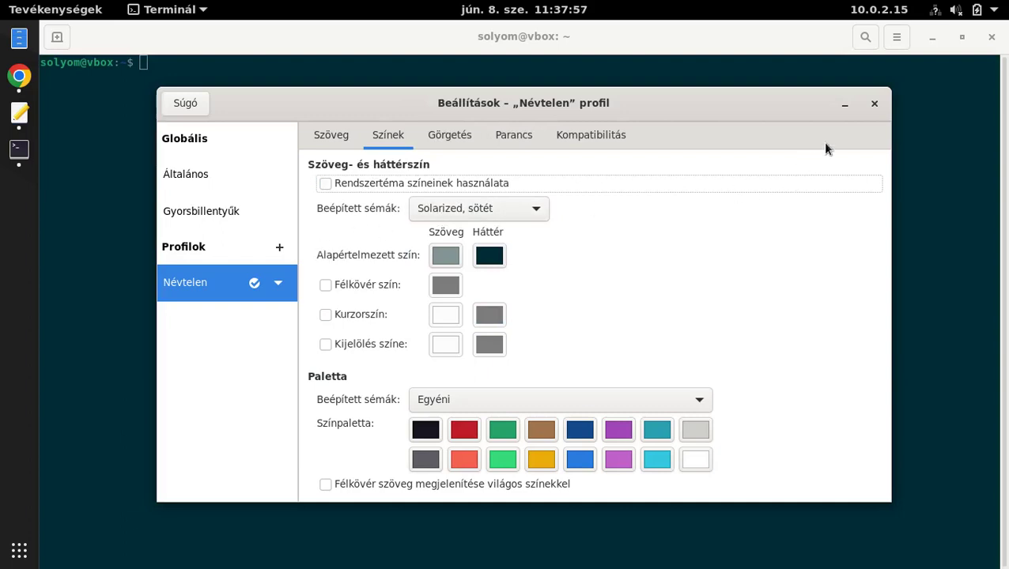
{"action": "left_click", "coordinate": [874, 103]}
{"action": "key", "text": "alt+Tab"}
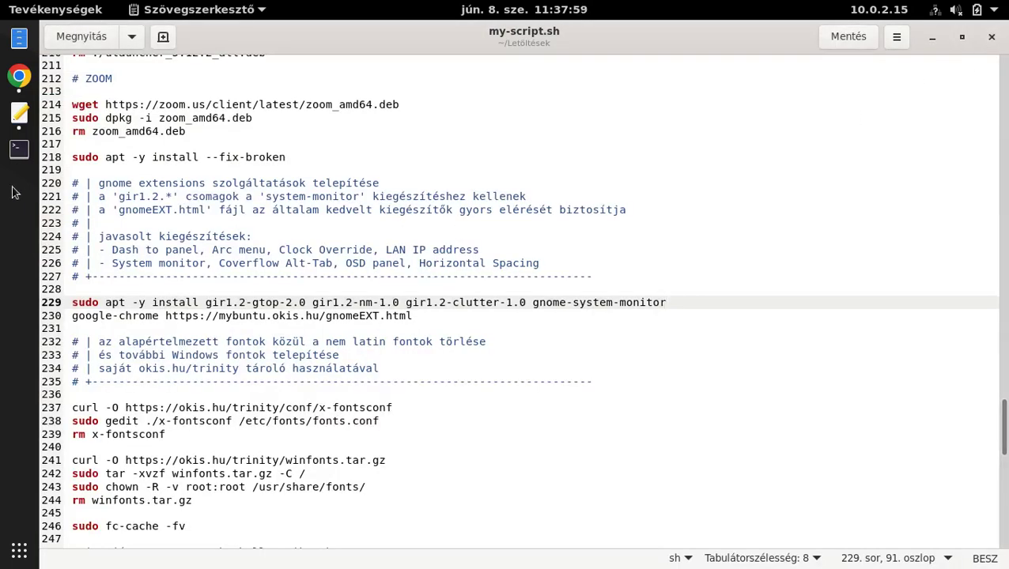
{"action": "left_click", "coordinate": [19, 150]}
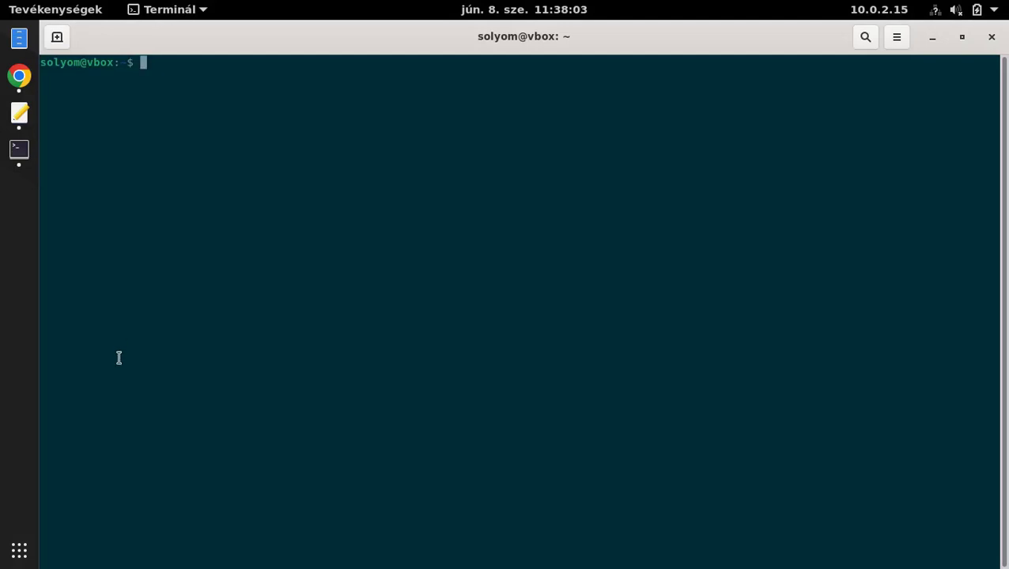
{"action": "key", "text": "ctrl+shift+v"}
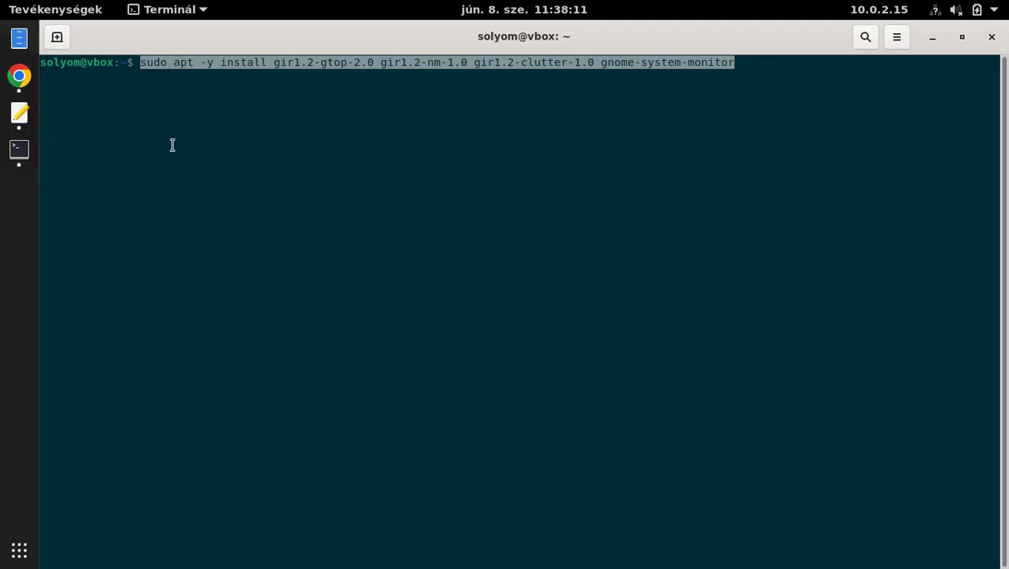
{"action": "key", "text": "BackSpace"}
{"action": "key", "text": "BackSpace"}
{"action": "key", "text": "BackSpace"}
{"action": "key", "text": "BackSpace"}
{"action": "key", "text": "BackSpace"}
{"action": "key", "text": "BackSpace"}
{"action": "key", "text": "BackSpace"}
{"action": "key", "text": "BackSpace"}
{"action": "key", "text": "BackSpace"}
{"action": "key", "text": "BackSpace"}
{"action": "key", "text": "BackSpace"}
{"action": "key", "text": "BackSpace"}
{"action": "key", "text": "BackSpace"}
{"action": "key", "text": "BackSpace"}
{"action": "key", "text": "BackSpace"}
{"action": "key", "text": "BackSpace"}
{"action": "key", "text": "BackSpace"}
{"action": "key", "text": "BackSpace"}
{"action": "key", "text": "BackSpace"}
{"action": "key", "text": "BackSpace"}
{"action": "key", "text": "BackSpace"}
{"action": "key", "text": "BackSpace"}
{"action": "key", "text": "BackSpace"}
{"action": "key", "text": "BackSpace"}
{"action": "key", "text": "BackSpace"}
{"action": "key", "text": "BackSpace"}
{"action": "key", "text": "BackSpace"}
{"action": "key", "text": "BackSpace"}
{"action": "key", "text": "BackSpace"}
{"action": "key", "text": "BackSpace"}
{"action": "key", "text": "BackSpace"}
{"action": "key", "text": "BackSpace"}
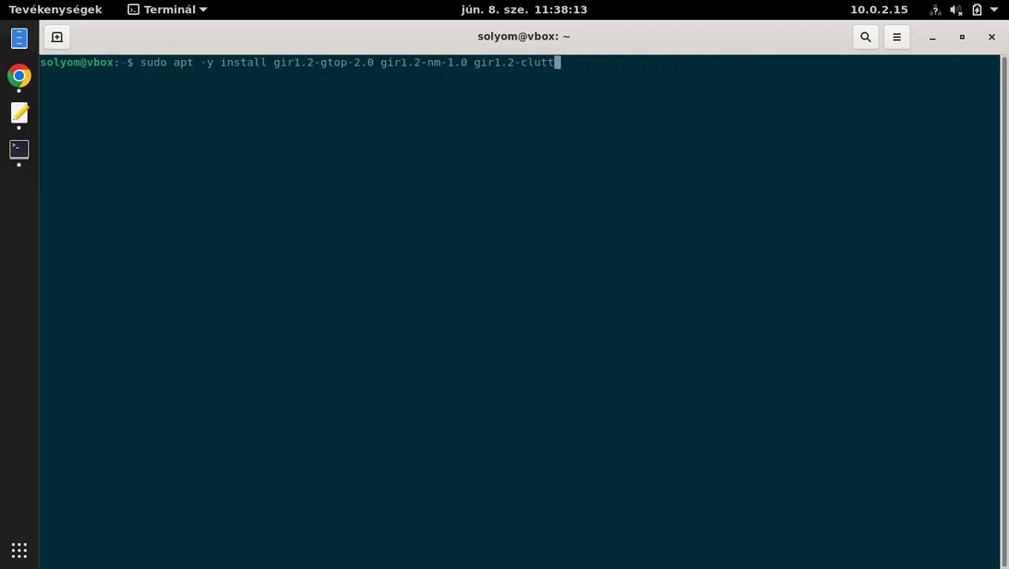
{"action": "key", "text": "BackSpace"}
{"action": "key", "text": "BackSpace"}
{"action": "key", "text": "BackSpace"}
{"action": "key", "text": "BackSpace"}
{"action": "key", "text": "BackSpace"}
{"action": "key", "text": "BackSpace"}
{"action": "key", "text": "BackSpace"}
{"action": "key", "text": "BackSpace"}
{"action": "key", "text": "BackSpace"}
{"action": "key", "text": "BackSpace"}
{"action": "key", "text": "BackSpace"}
{"action": "key", "text": "BackSpace"}
{"action": "key", "text": "BackSpace"}
{"action": "key", "text": "BackSpace"}
{"action": "key", "text": "BackSpace"}
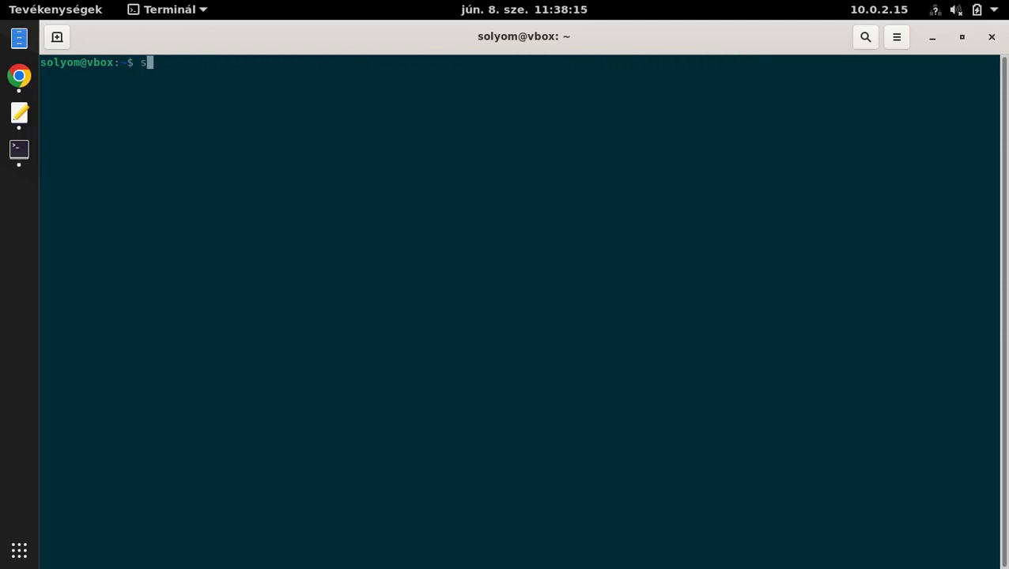
Switch to the root account in the terminal with su, entering the root password
{"action": "type", "text": "su"}
{"action": "key", "text": "Return"}
{"action": "key", "text": "Return"}
{"action": "key", "text": "Return"}
{"action": "key", "text": "Return"}
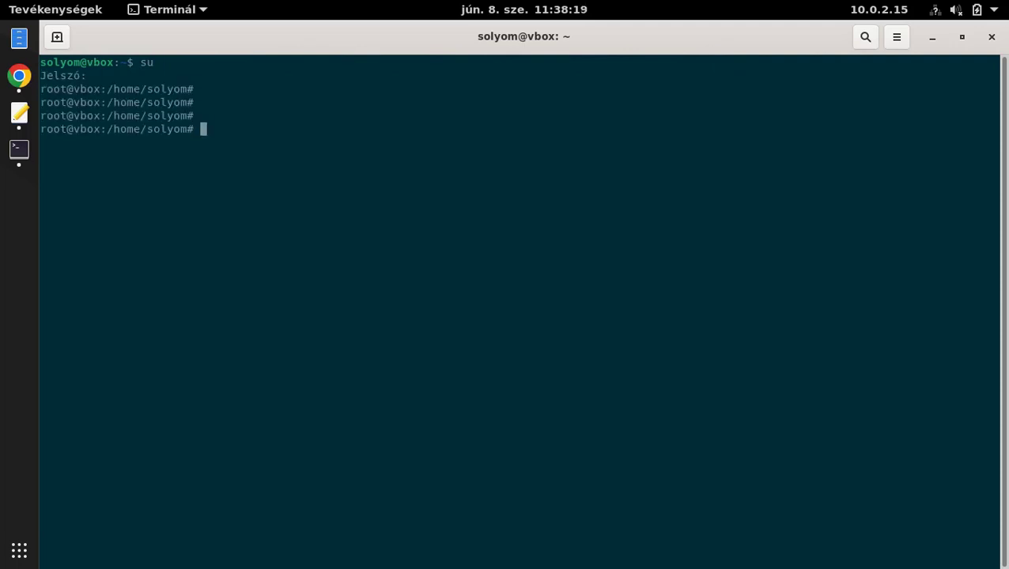
Paste the copied package install command at the root prompt and remove sudo from its beginning
{"action": "key", "text": "ctrl+shift+v"}
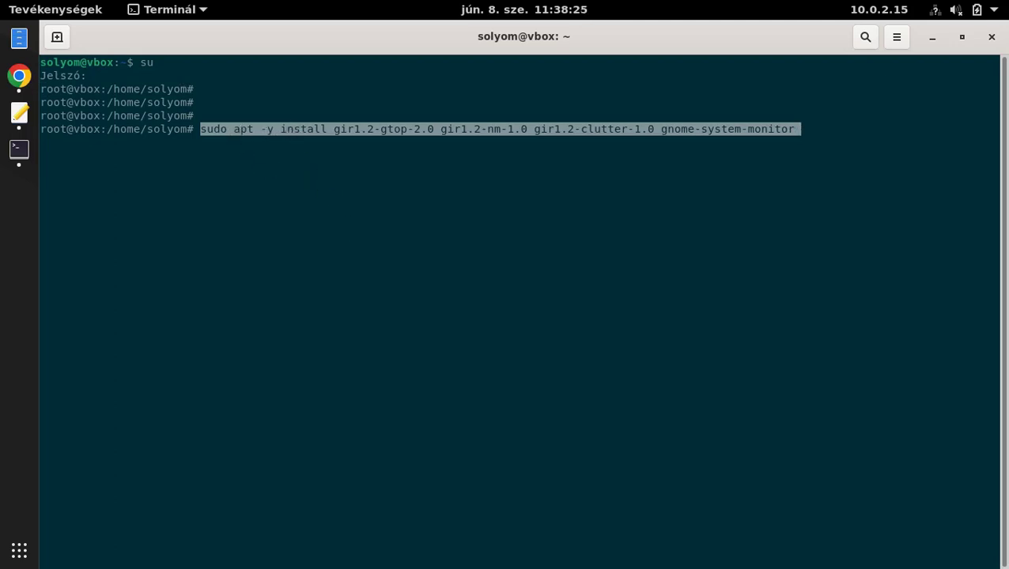
{"action": "key", "text": "Left"}
{"action": "key", "text": "Left"}
{"action": "key", "text": "Left"}
{"action": "key", "text": "Left"}
{"action": "key", "text": "Left"}
{"action": "key", "text": "Left"}
{"action": "key", "text": "Left"}
{"action": "key", "text": "Left"}
{"action": "key", "text": "Left"}
{"action": "key", "text": "Left"}
{"action": "key", "text": "Left"}
{"action": "key", "text": "Left"}
{"action": "key", "text": "Left"}
{"action": "key", "text": "Left"}
{"action": "key", "text": "Left"}
{"action": "key", "text": "Left"}
{"action": "key", "text": "Left"}
{"action": "key", "text": "Left"}
{"action": "key", "text": "Left"}
{"action": "key", "text": "Left"}
{"action": "key", "text": "Left"}
{"action": "key", "text": "Left"}
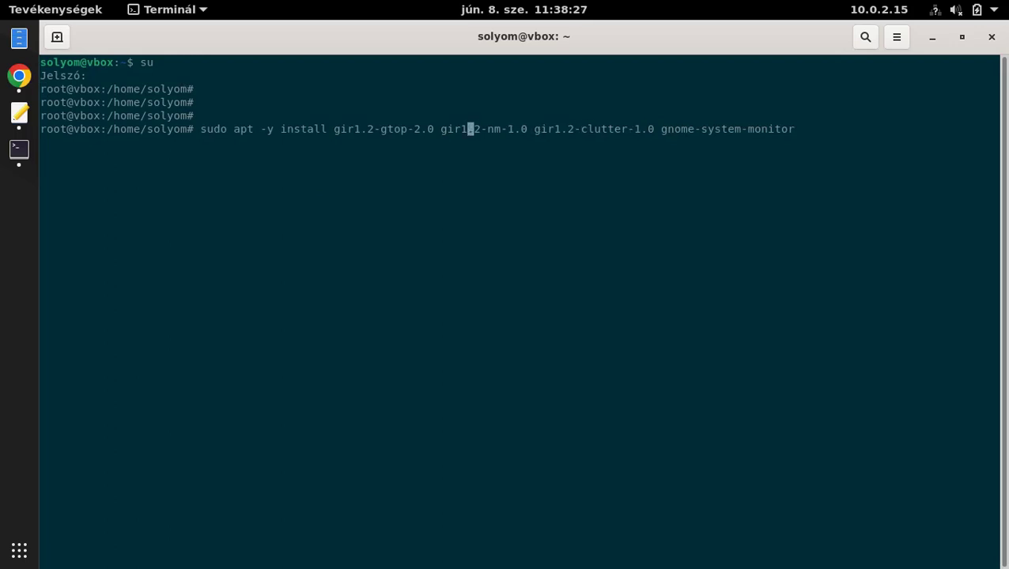
{"action": "key", "text": "Left"}
{"action": "key", "text": "Left"}
{"action": "key", "text": "Left"}
{"action": "key", "text": "Left"}
{"action": "key", "text": "Left"}
{"action": "key", "text": "Left"}
{"action": "key", "text": "Left"}
{"action": "key", "text": "Left"}
{"action": "key", "text": "Left"}
{"action": "key", "text": "Left"}
{"action": "key", "text": "Left"}
{"action": "key", "text": "Left"}
{"action": "key", "text": "Left"}
{"action": "key", "text": "Left"}
{"action": "key", "text": "Left"}
{"action": "key", "text": "Left"}
{"action": "key", "text": "Left"}
{"action": "key", "text": "Left"}
{"action": "key", "text": "Left"}
{"action": "key", "text": "Left"}
{"action": "key", "text": "BackSpace"}
{"action": "key", "text": "BackSpace"}
{"action": "key", "text": "BackSpace"}
{"action": "key", "text": "BackSpace"}
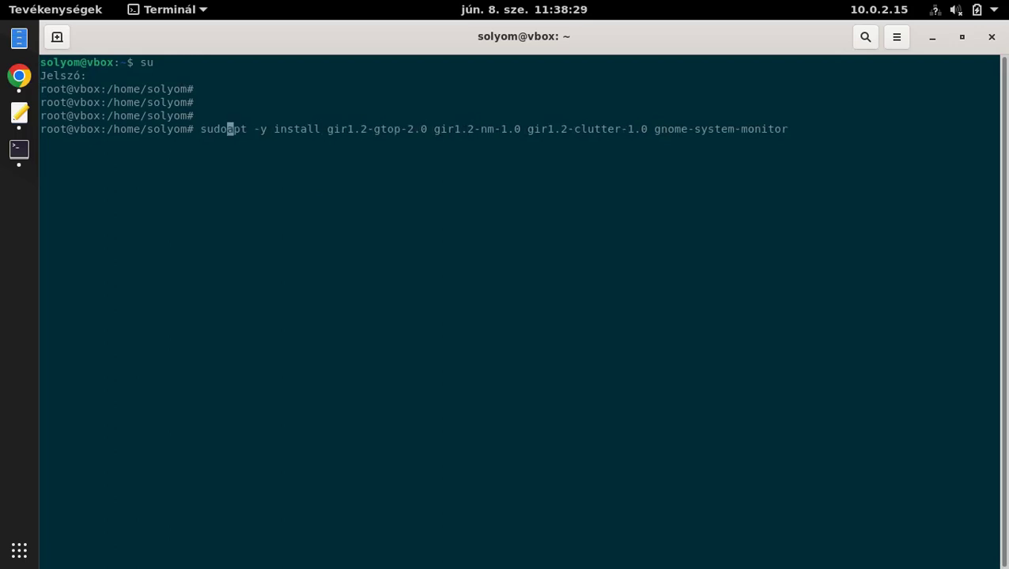
{"action": "key", "text": "BackSpace"}
Remove the -y option from the pasted apt install command
{"action": "key", "text": "Right"}
{"action": "key", "text": "Right"}
{"action": "key", "text": "Right"}
{"action": "key", "text": "Right"}
{"action": "key", "text": "Right"}
{"action": "key", "text": "Right"}
{"action": "key", "text": "Right"}
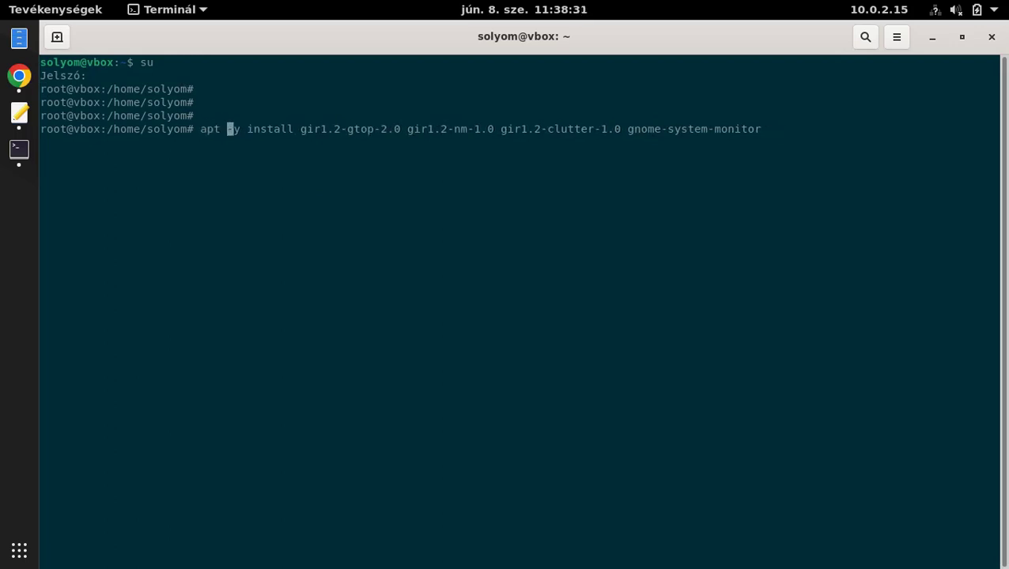
{"action": "key", "text": "BackSpace"}
{"action": "key", "text": "BackSpace"}
{"action": "key", "text": "BackSpace"}
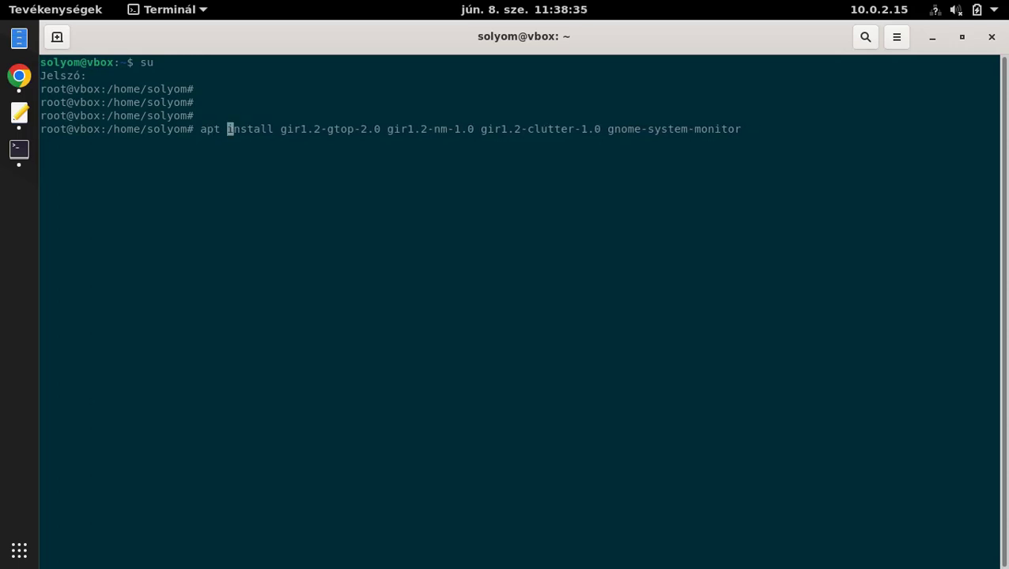
Try to install gir1.2-gtop-2.0, gir1.2-nm-1.0, gir1.2-clutter-1.0 and gnome-system-monitor with the edited apt install command
{"action": "key", "text": "Right"}
{"action": "key", "text": "Right"}
{"action": "key", "text": "Right"}
{"action": "key", "text": "Right"}
{"action": "key", "text": "Right"}
{"action": "key", "text": "Right"}
{"action": "key", "text": "Right"}
{"action": "key", "text": "Right"}
{"action": "key", "text": "Right"}
{"action": "key", "text": "Right"}
{"action": "key", "text": "Right"}
{"action": "key", "text": "Right"}
{"action": "key", "text": "Right"}
{"action": "key", "text": "Right"}
{"action": "key", "text": "Right"}
{"action": "key", "text": "Right"}
{"action": "key", "text": "Right"}
{"action": "key", "text": "Right"}
{"action": "key", "text": "Right"}
{"action": "key", "text": "Right"}
{"action": "key", "text": "Right"}
{"action": "key", "text": "Right"}
{"action": "key", "text": "Right"}
{"action": "key", "text": "Right"}
{"action": "key", "text": "Right"}
{"action": "key", "text": "Right"}
{"action": "key", "text": "Right"}
{"action": "key", "text": "Right"}
{"action": "key", "text": "Right"}
{"action": "key", "text": "Right"}
{"action": "key", "text": "Right"}
{"action": "key", "text": "Right"}
{"action": "key", "text": "Right"}
{"action": "key", "text": "Right"}
{"action": "key", "text": "Right"}
{"action": "key", "text": "Right"}
{"action": "key", "text": "Right"}
{"action": "key", "text": "Right"}
{"action": "key", "text": "Right"}
{"action": "key", "text": "Right"}
{"action": "key", "text": "Right"}
{"action": "key", "text": "Right"}
{"action": "key", "text": "Right"}
{"action": "key", "text": "Right"}
{"action": "key", "text": "Right"}
{"action": "key", "text": "Right"}
{"action": "key", "text": "Right"}
{"action": "key", "text": "Right"}
{"action": "key", "text": "Right"}
{"action": "key", "text": "Right"}
{"action": "key", "text": "Right"}
{"action": "key", "text": "Right"}
{"action": "key", "text": "Right"}
{"action": "key", "text": "Right"}
{"action": "key", "text": "Right"}
{"action": "key", "text": "Right"}
{"action": "key", "text": "Right"}
{"action": "key", "text": "Right"}
{"action": "key", "text": "Right"}
{"action": "key", "text": "Right"}
{"action": "key", "text": "Right"}
{"action": "key", "text": "Right"}
{"action": "key", "text": "Right"}
{"action": "key", "text": "Right"}
{"action": "key", "text": "Right"}
{"action": "key", "text": "Right"}
{"action": "key", "text": "Right"}
{"action": "key", "text": "Right"}
{"action": "key", "text": "Right"}
{"action": "key", "text": "Right"}
{"action": "key", "text": "Right"}
{"action": "key", "text": "Right"}
{"action": "key", "text": "Right"}
{"action": "key", "text": "Return"}
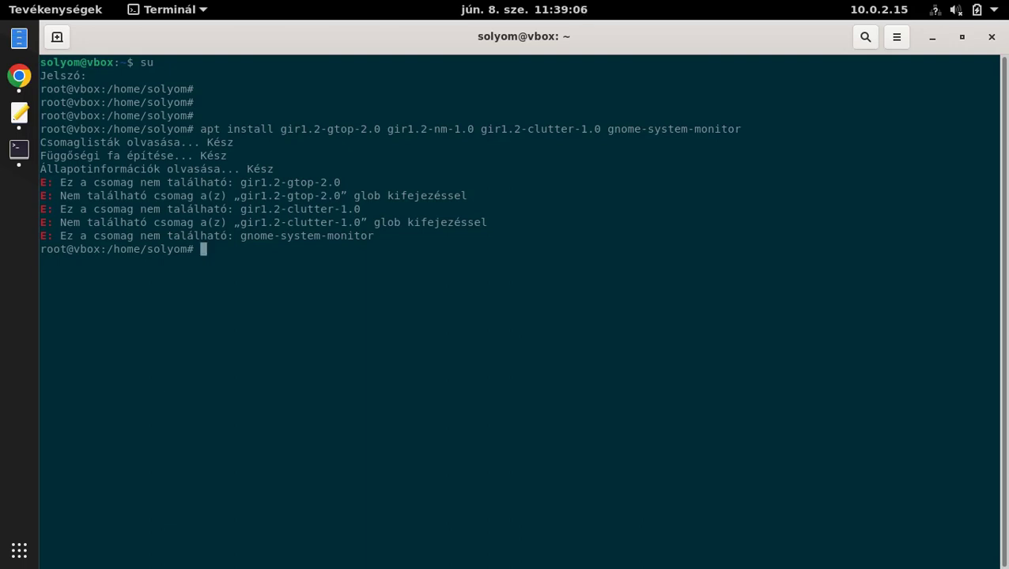
Retry the previous apt install command unchanged and add two blank prompt lines
{"action": "key", "text": "Up"}
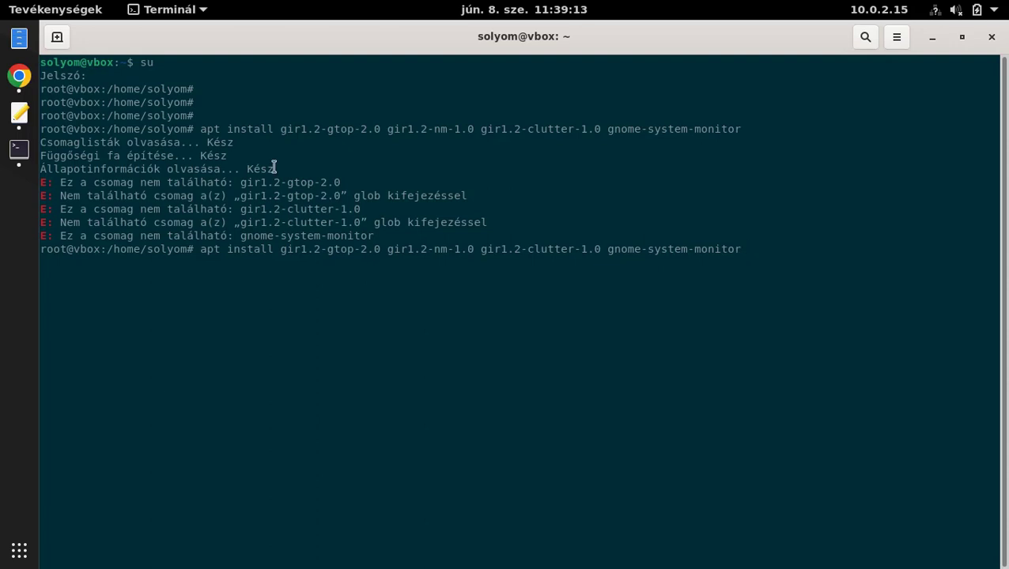
{"action": "key", "text": "Return"}
{"action": "key", "text": "Return"}
{"action": "key", "text": "Return"}
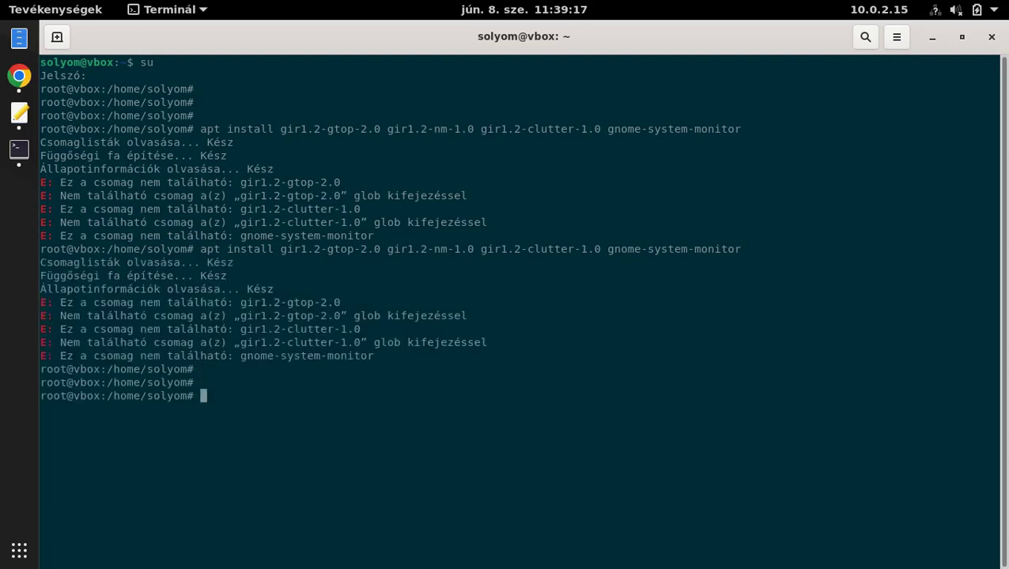
Refresh the package lists with apt update and add blank prompt lines after it
{"action": "type", "text": "apt update"}
{"action": "key", "text": "Return"}
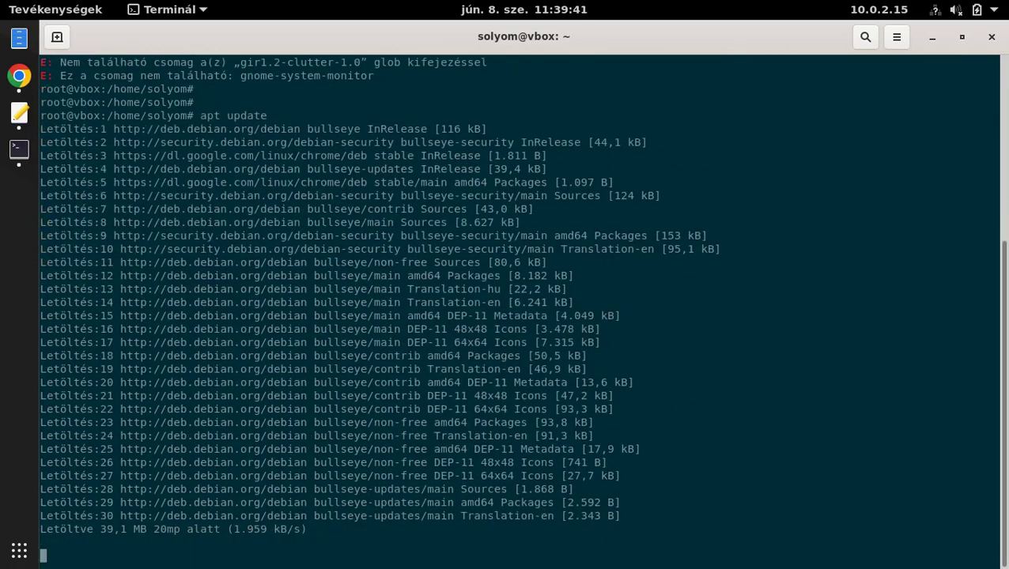
{"action": "key", "text": "Return"}
{"action": "key", "text": "Return"}
{"action": "key", "text": "Return"}
{"action": "key", "text": "Return"}
{"action": "key", "text": "Return"}
{"action": "key", "text": "Return"}
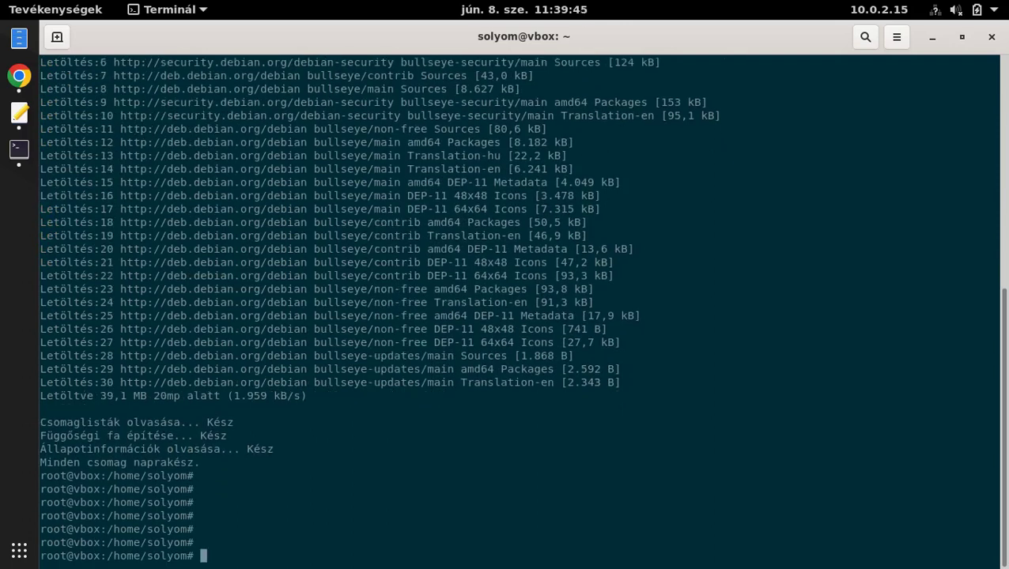
Run apt update a second time, correcting the mistyped pt update, and add three blank prompt lines
{"action": "type", "text": "pt update"}
{"action": "key", "text": "Return"}
{"action": "key", "text": "Up"}
{"action": "key", "text": "Home"}
{"action": "type", "text": "a"}
{"action": "key", "text": "Return"}
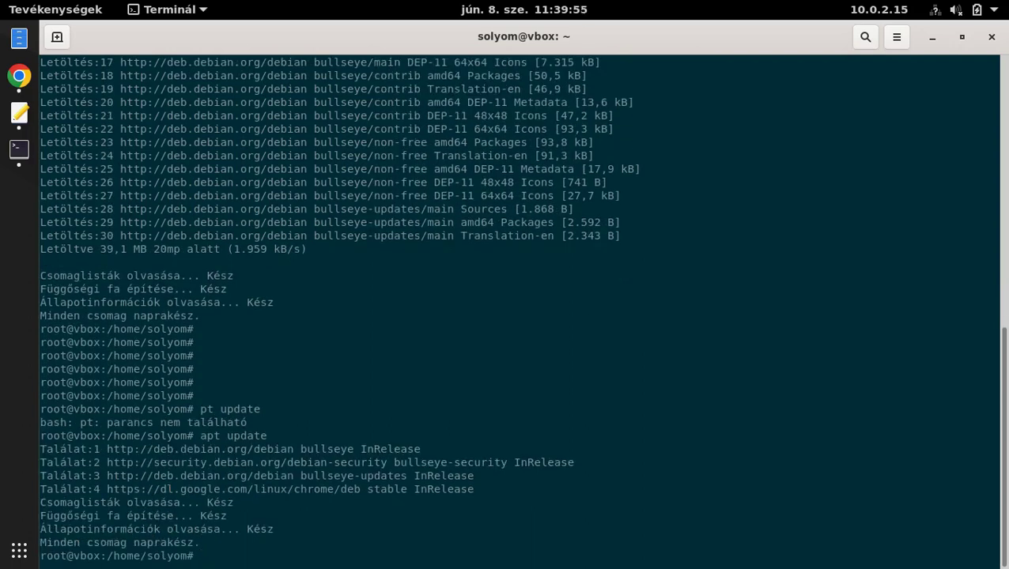
{"action": "key", "text": "Return"}
{"action": "key", "text": "Return"}
{"action": "key", "text": "Return"}
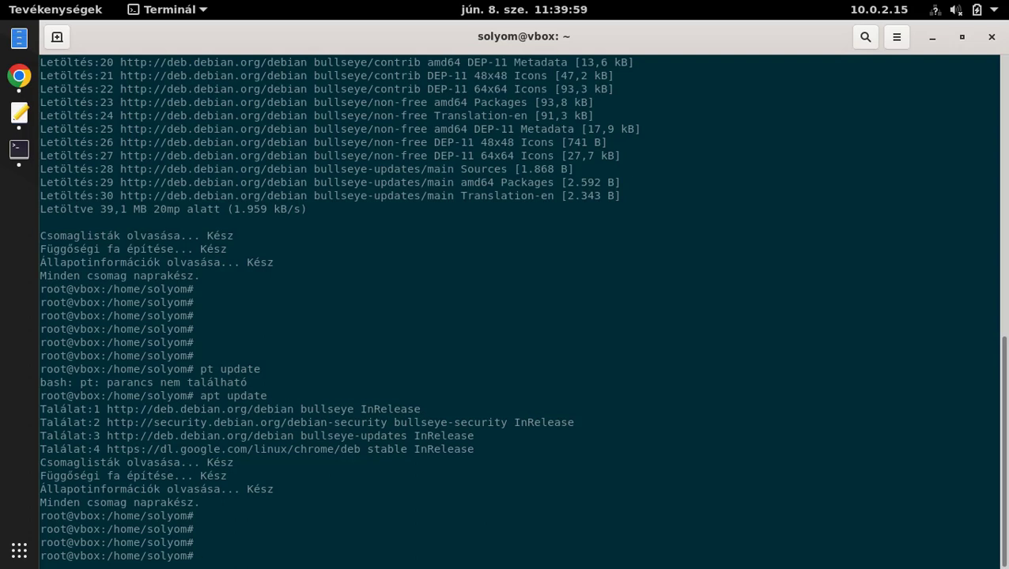
Recall the earlier apt install command for the gir1.2 packages and gnome-system-monitor, run it and accept the installation
{"action": "key", "text": "Up"}
{"action": "key", "text": "Up"}
{"action": "key", "text": "Up"}
{"action": "key", "text": "Up"}
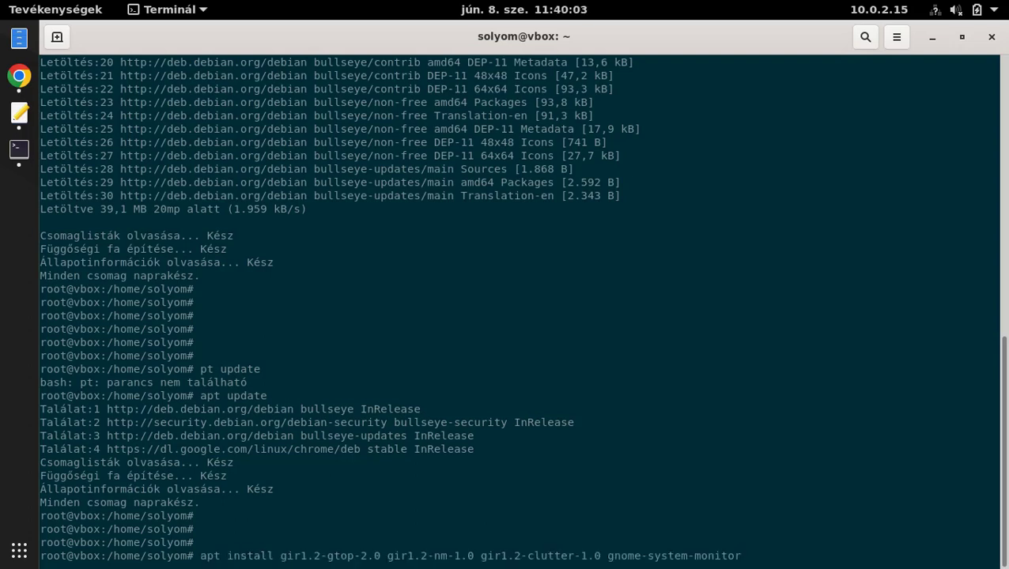
{"action": "key", "text": "Return"}
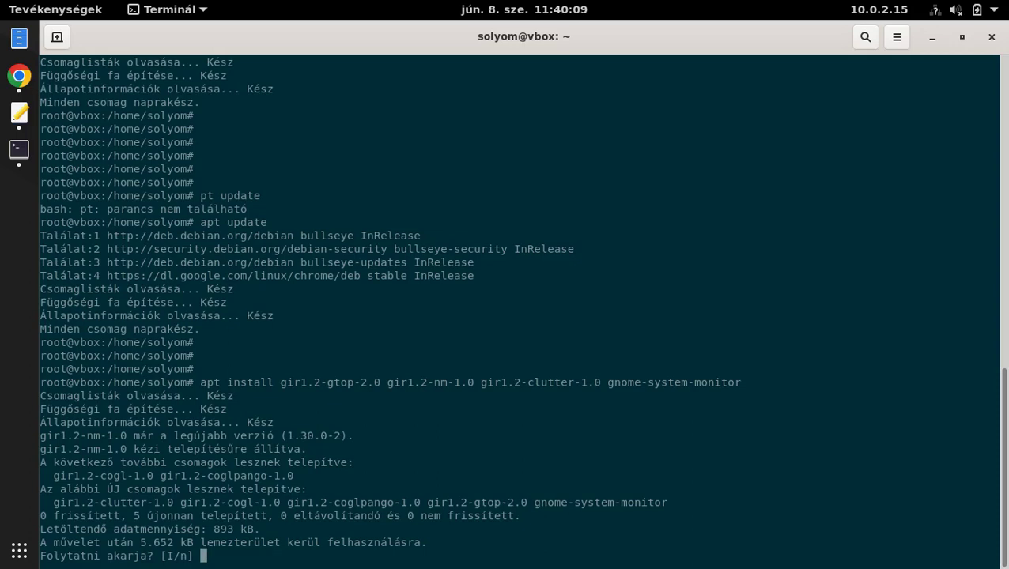
{"action": "key", "text": "Return"}
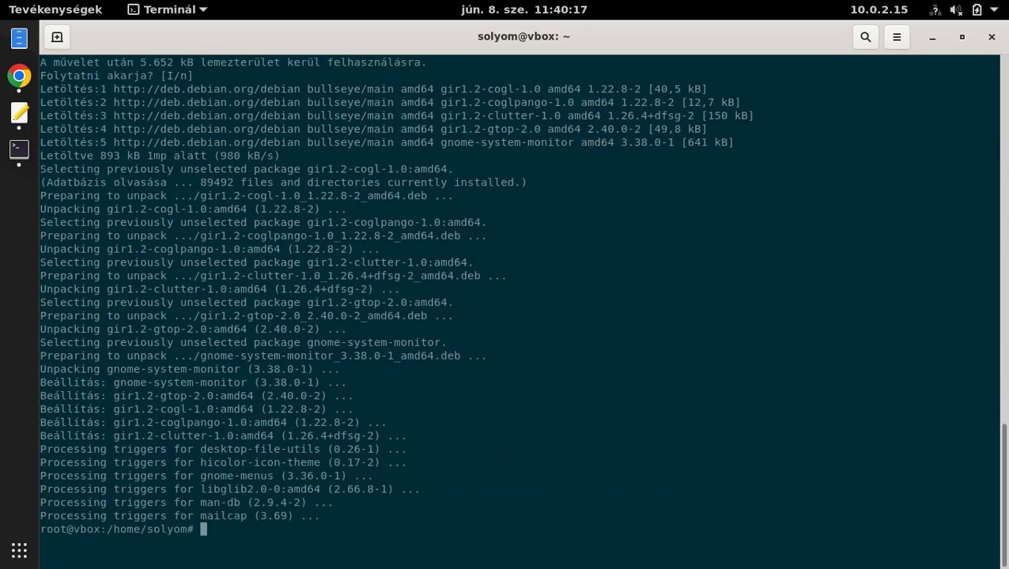
Switch to Chrome, install system-monitor-next from the System Monitor (Next) link on the extensions page, and close the browser
{"action": "left_click", "coordinate": [19, 76]}
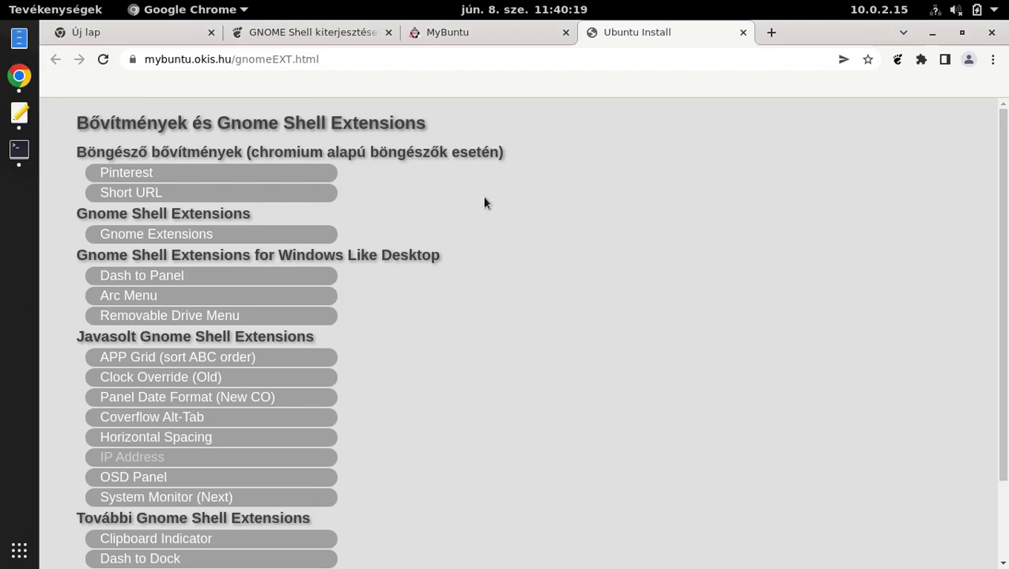
{"action": "left_click", "coordinate": [181, 498]}
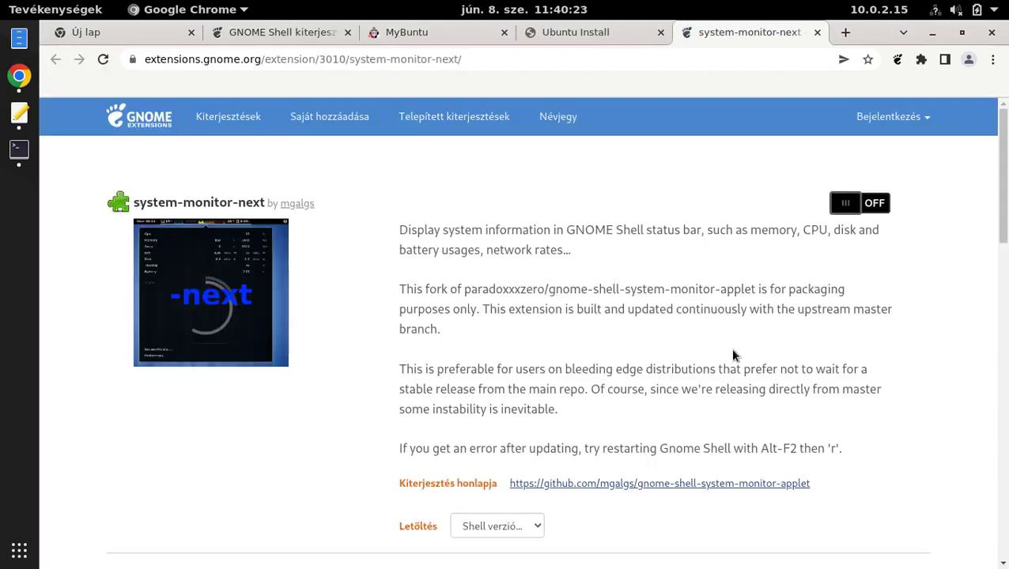
{"action": "left_click", "coordinate": [213, 315]}
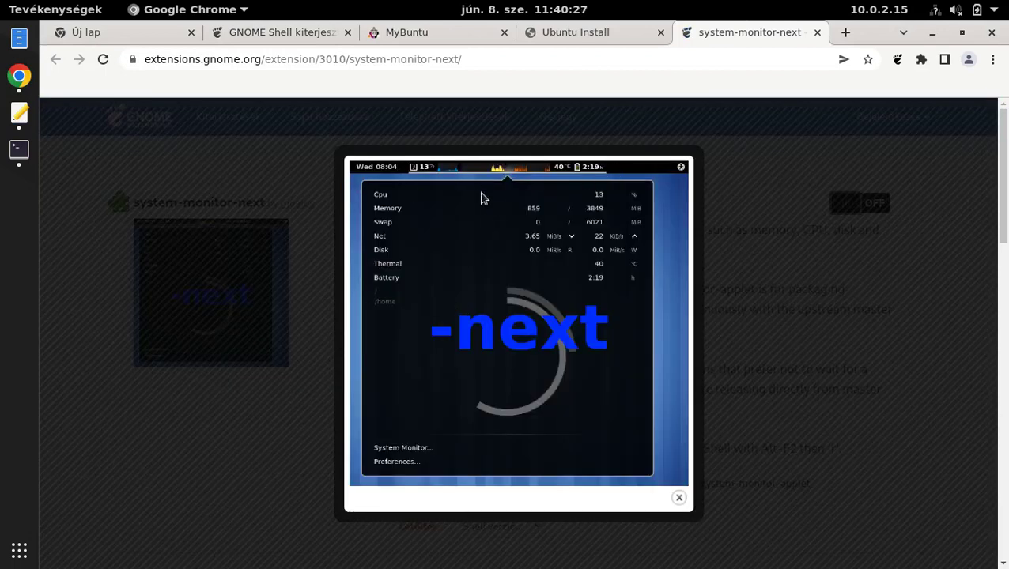
{"action": "left_click", "coordinate": [679, 497]}
{"action": "left_click", "coordinate": [878, 203]}
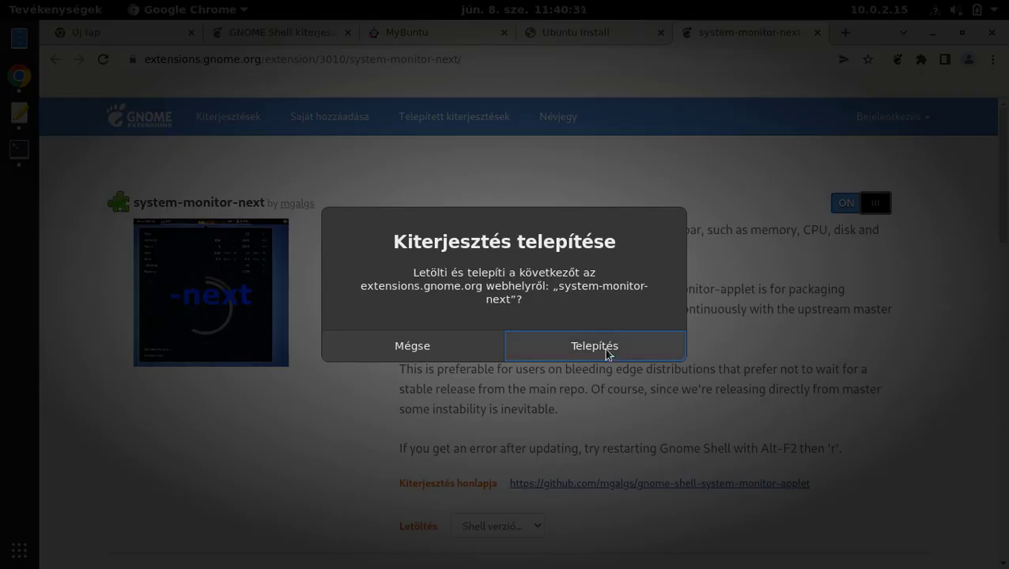
{"action": "left_click", "coordinate": [608, 353]}
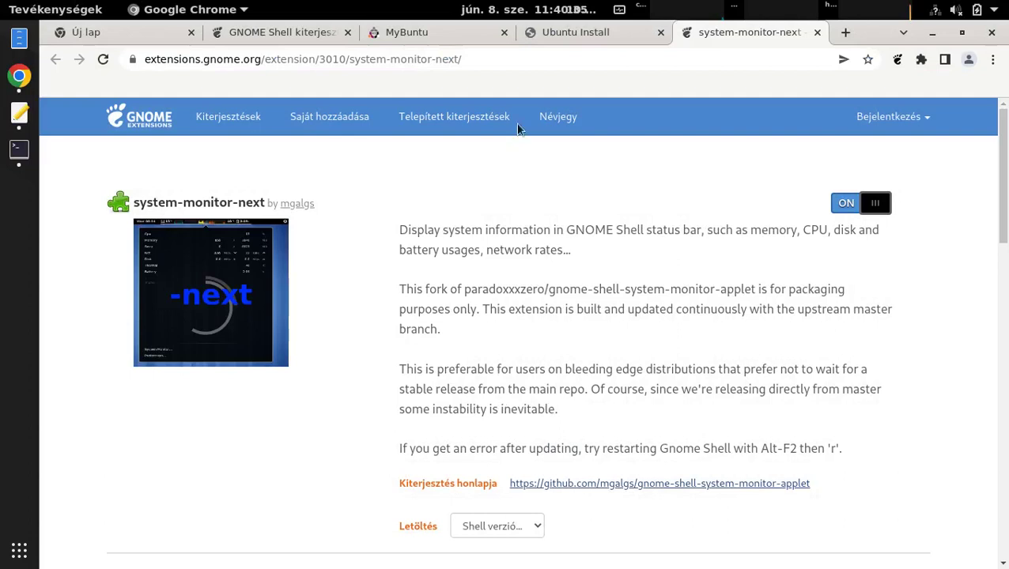
{"action": "left_click", "coordinate": [992, 34]}
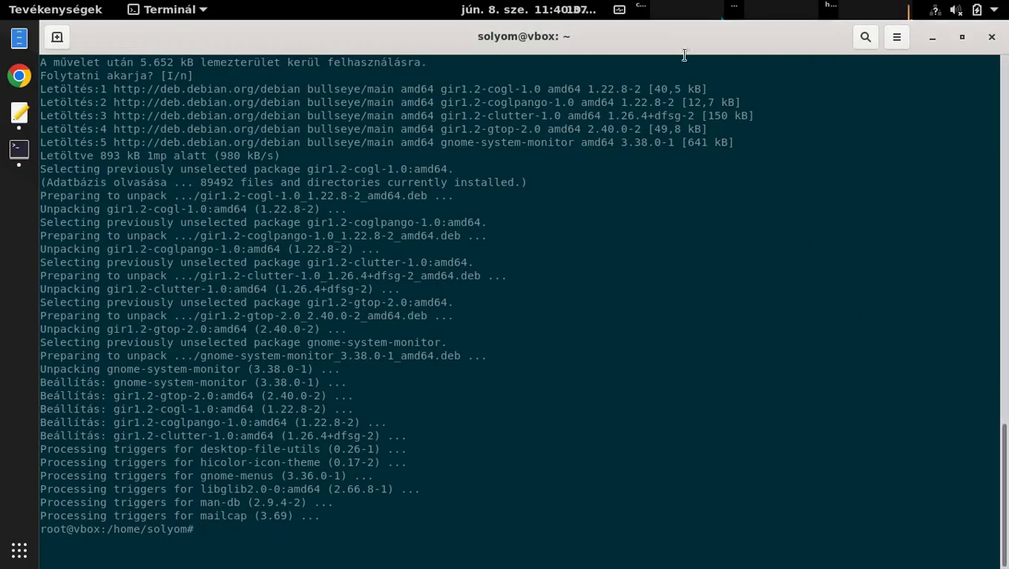
Open the system-monitor-next preferences, turn off Ikon megjelenítése and turn on Kompakt megjelenítés
{"action": "left_click", "coordinate": [686, 14]}
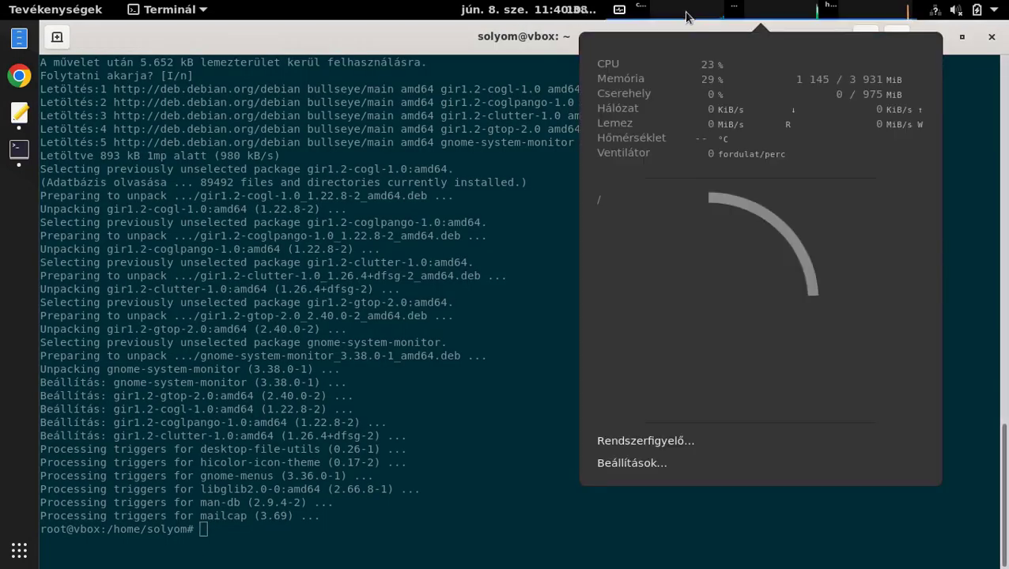
{"action": "left_click", "coordinate": [676, 465]}
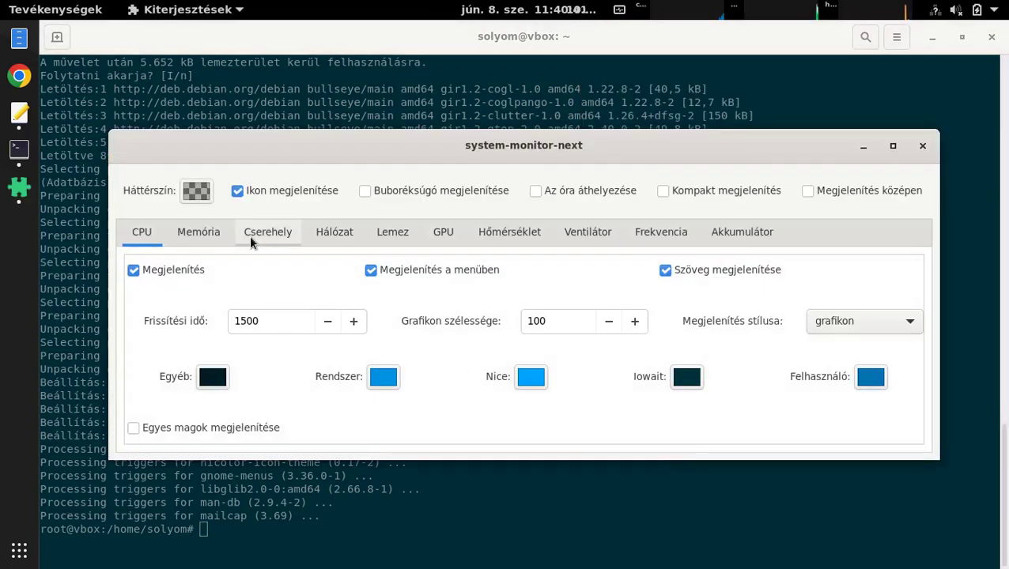
{"action": "left_click", "coordinate": [238, 192]}
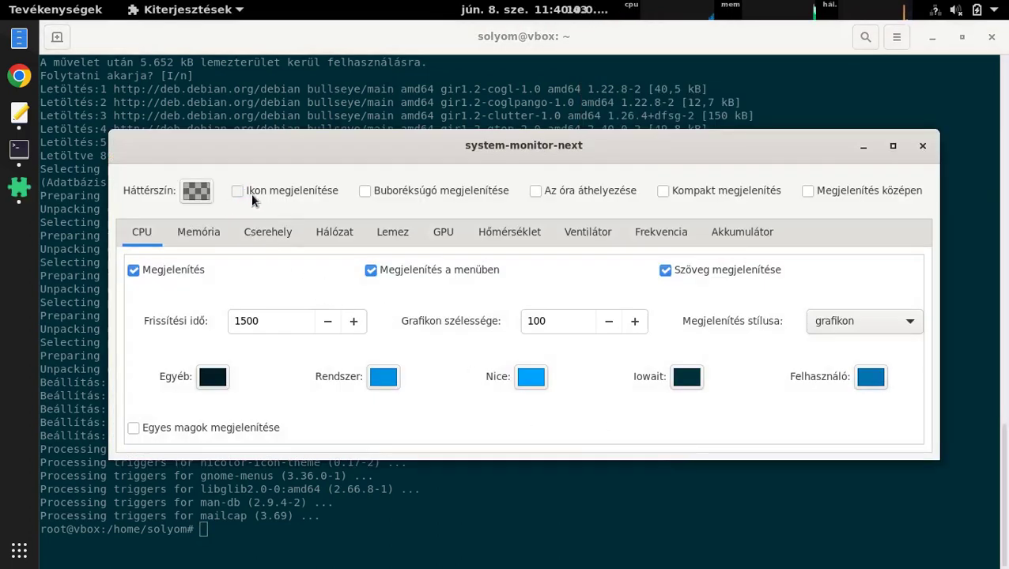
{"action": "left_click", "coordinate": [691, 190]}
Turn off the CPU monitor's text label and set its display style to számjegy
{"action": "left_click", "coordinate": [666, 270]}
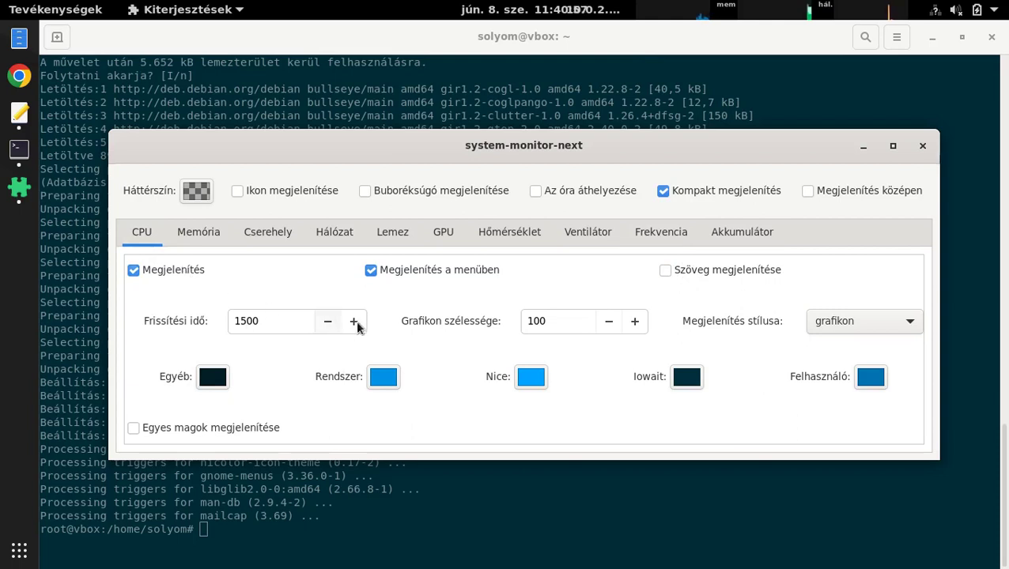
{"action": "left_click", "coordinate": [829, 324]}
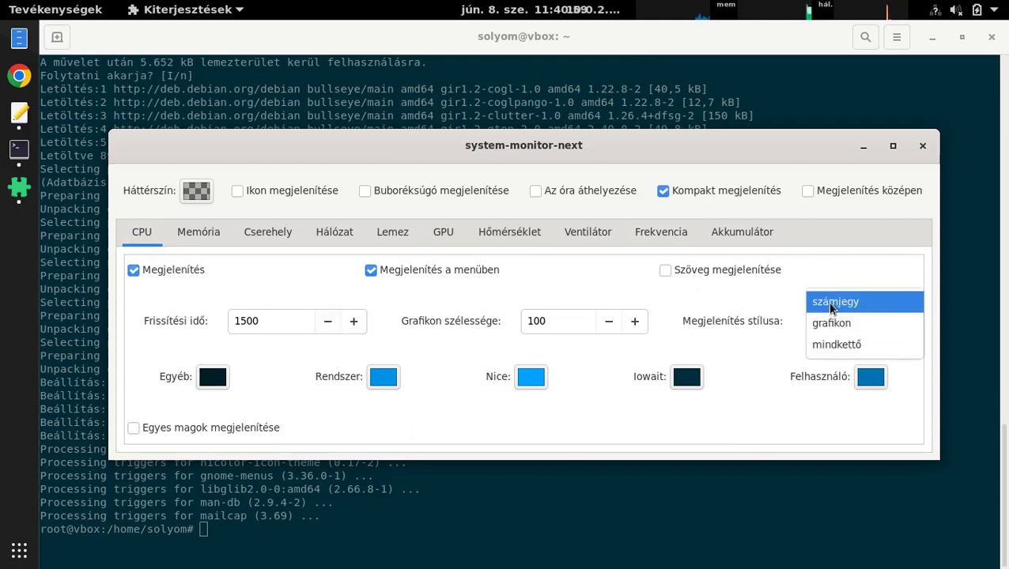
{"action": "left_click", "coordinate": [831, 302]}
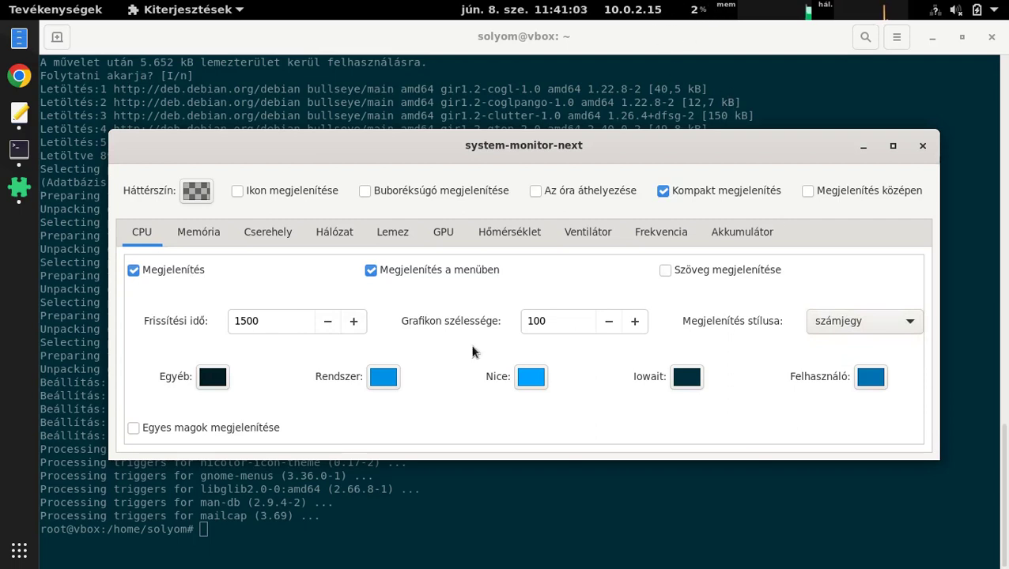
Turn off the memory monitor's text label and set its display style to számjegy
{"action": "left_click", "coordinate": [197, 231]}
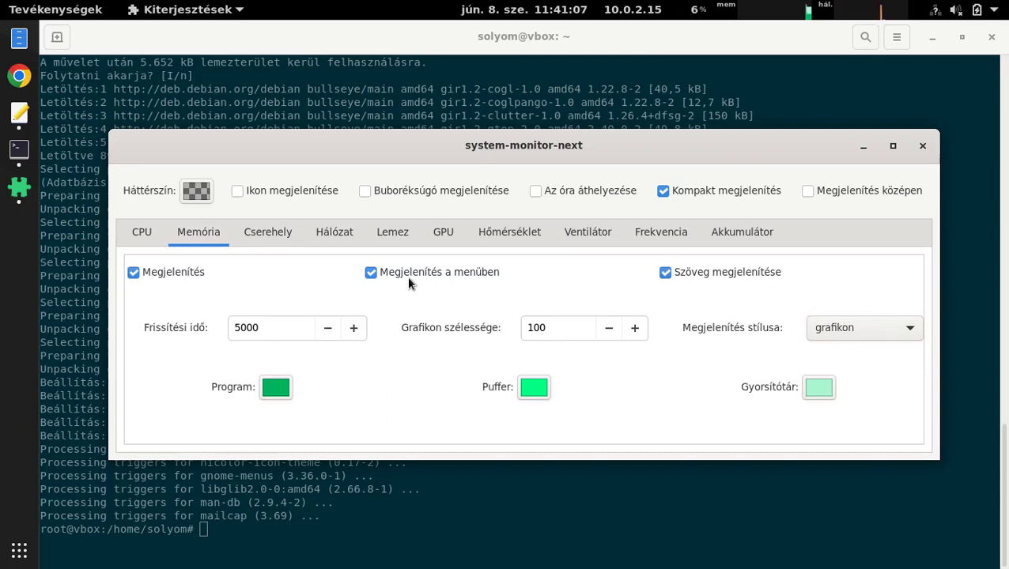
{"action": "left_click", "coordinate": [700, 274]}
{"action": "left_click", "coordinate": [832, 327]}
{"action": "left_click", "coordinate": [833, 308]}
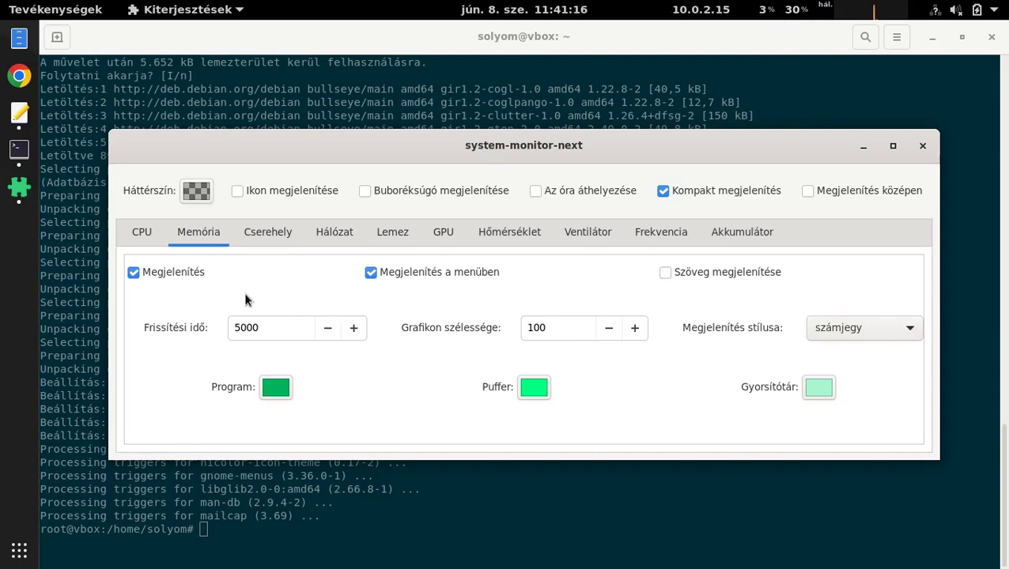
Give the network monitor's Ütközések a custom #000000 colour with full transparency
{"action": "left_click", "coordinate": [332, 232]}
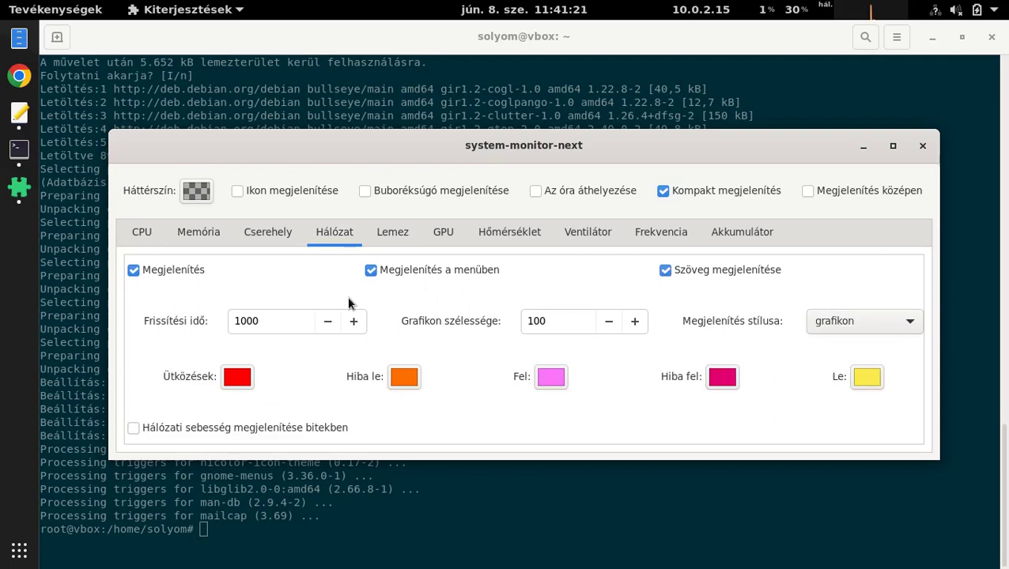
{"action": "left_click", "coordinate": [237, 378]}
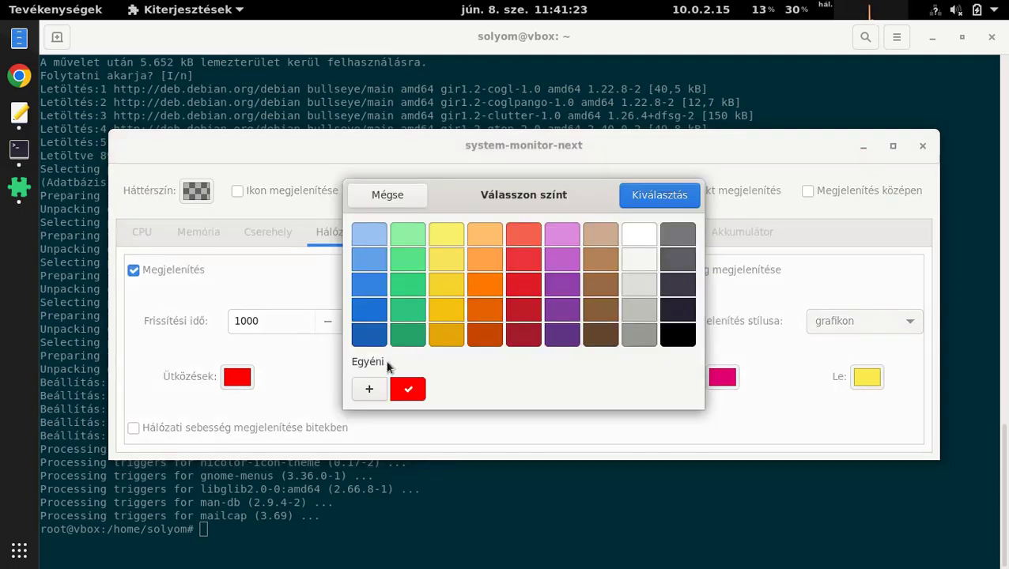
{"action": "left_click", "coordinate": [380, 391]}
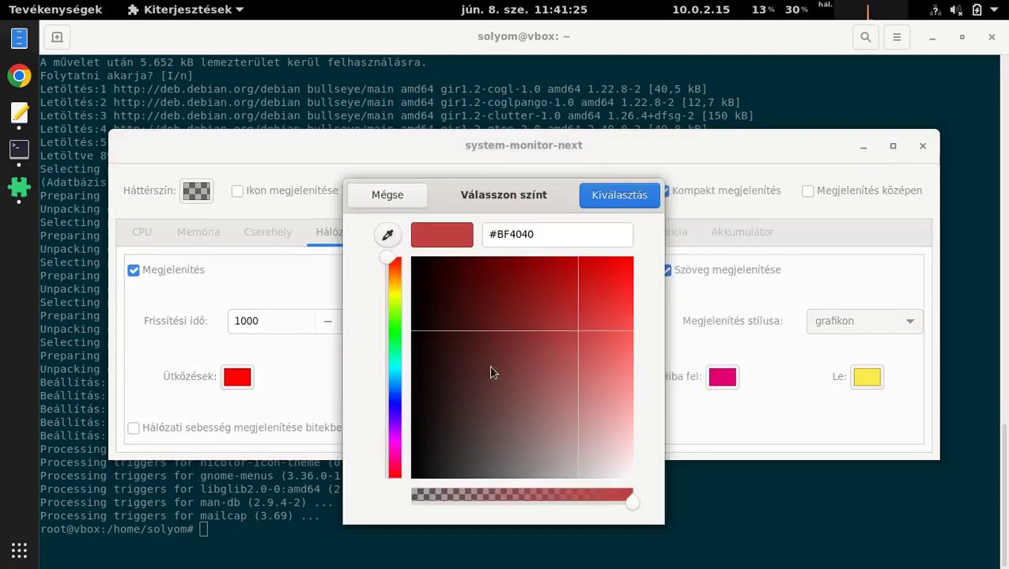
{"action": "left_click_drag", "start_coordinate": [590, 319], "coordinate": [396, 518]}
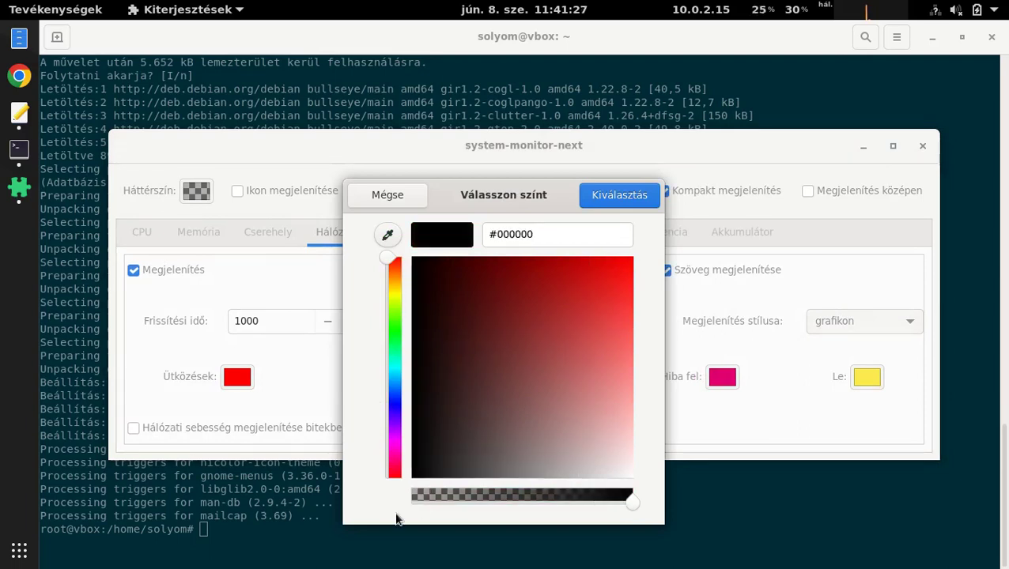
{"action": "left_click_drag", "start_coordinate": [630, 503], "coordinate": [367, 507]}
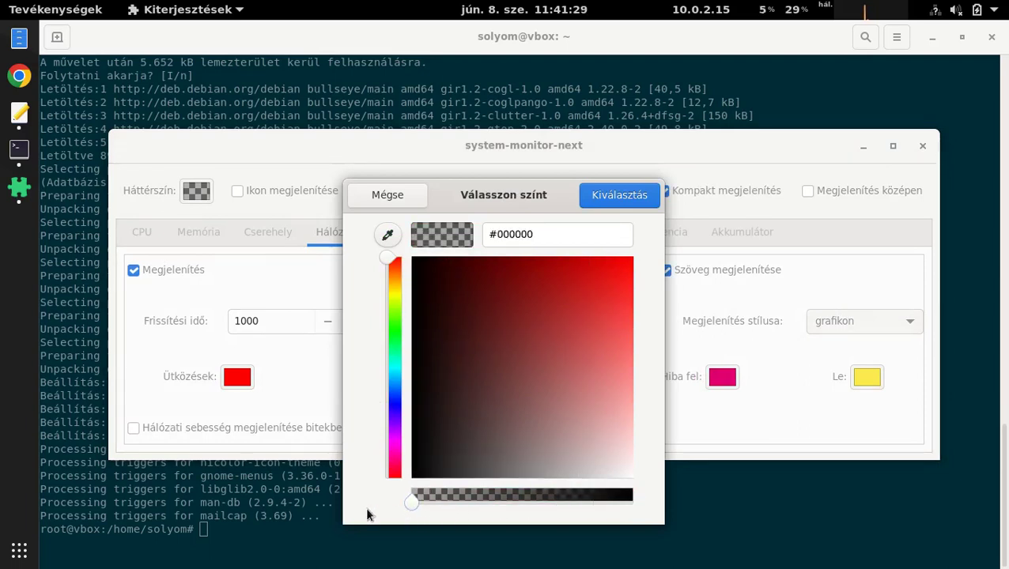
{"action": "left_click", "coordinate": [619, 195]}
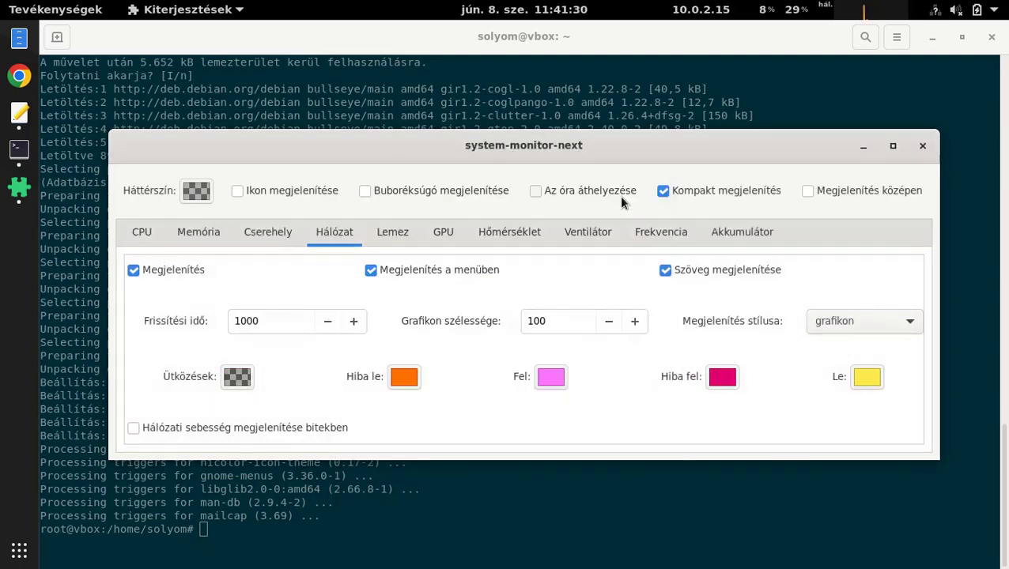
Set the network monitor's Hiba le colour to the saved transparent custom colour
{"action": "left_click", "coordinate": [404, 378]}
{"action": "left_click", "coordinate": [437, 398]}
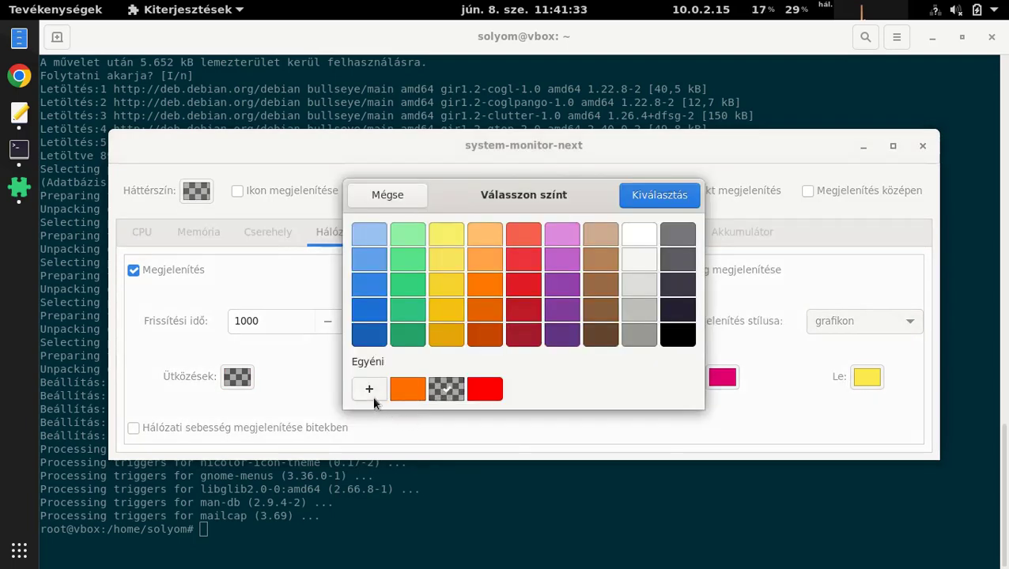
{"action": "left_click", "coordinate": [657, 198]}
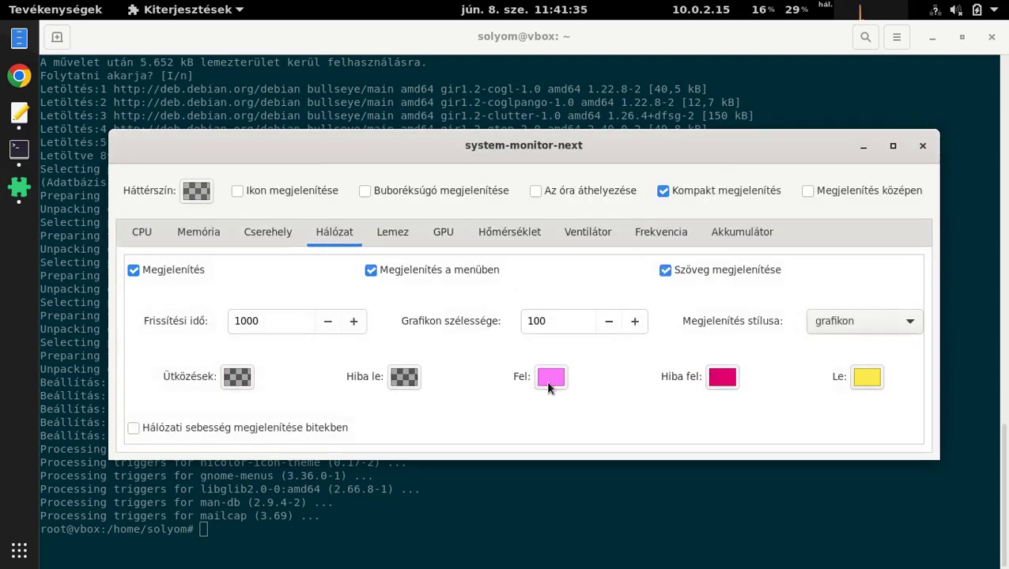
Set the network monitor's Fel colour to grey and its Hiba fel colour to the saved transparent custom colour
{"action": "left_click", "coordinate": [548, 381]}
{"action": "left_click", "coordinate": [644, 306]}
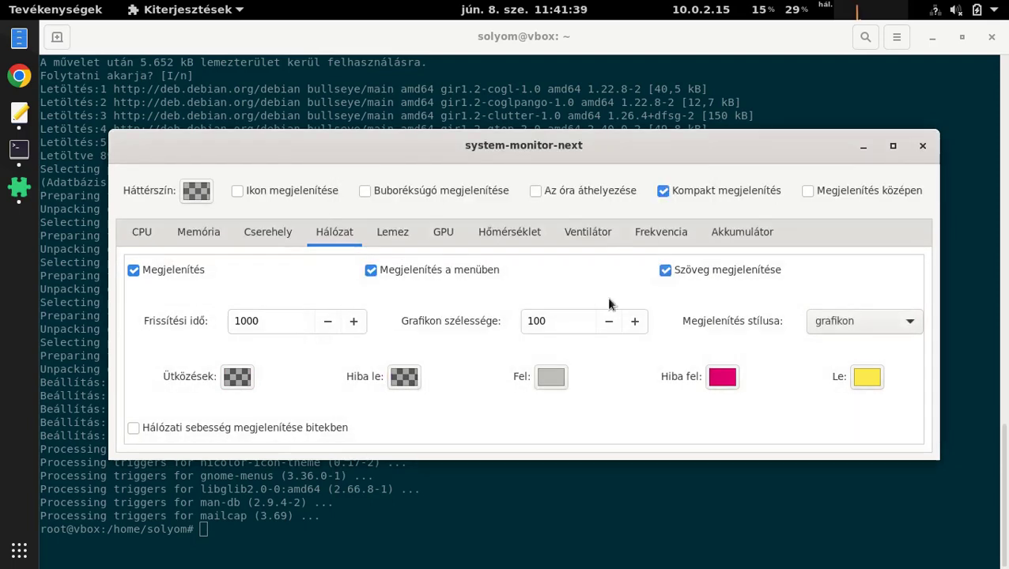
{"action": "left_click", "coordinate": [722, 377]}
{"action": "left_click", "coordinate": [525, 399]}
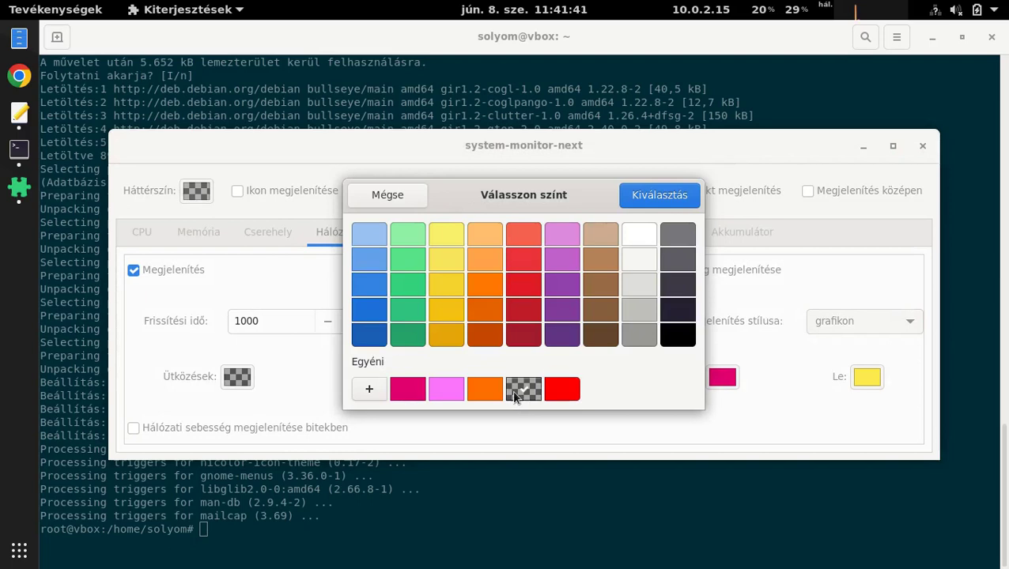
{"action": "left_click", "coordinate": [659, 195]}
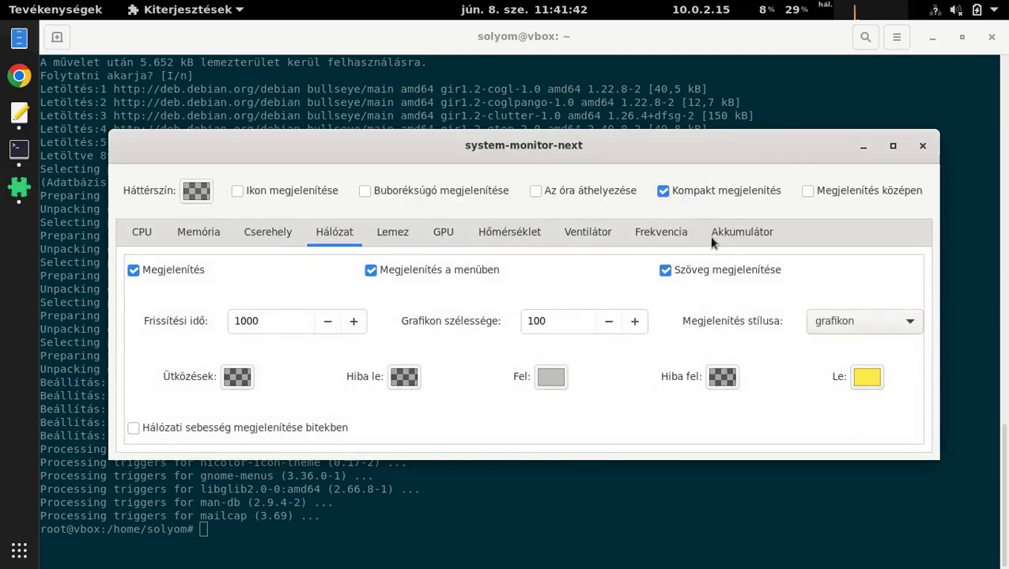
Set the network monitor's Le colour to dark red and turn off its text label
{"action": "left_click", "coordinate": [863, 385]}
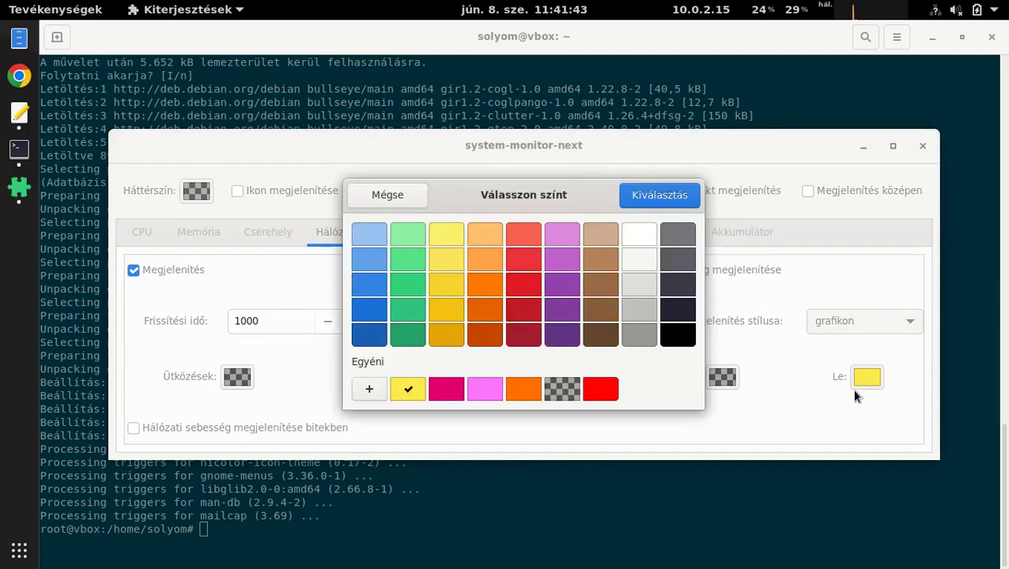
{"action": "left_click", "coordinate": [523, 310]}
{"action": "left_click", "coordinate": [631, 196]}
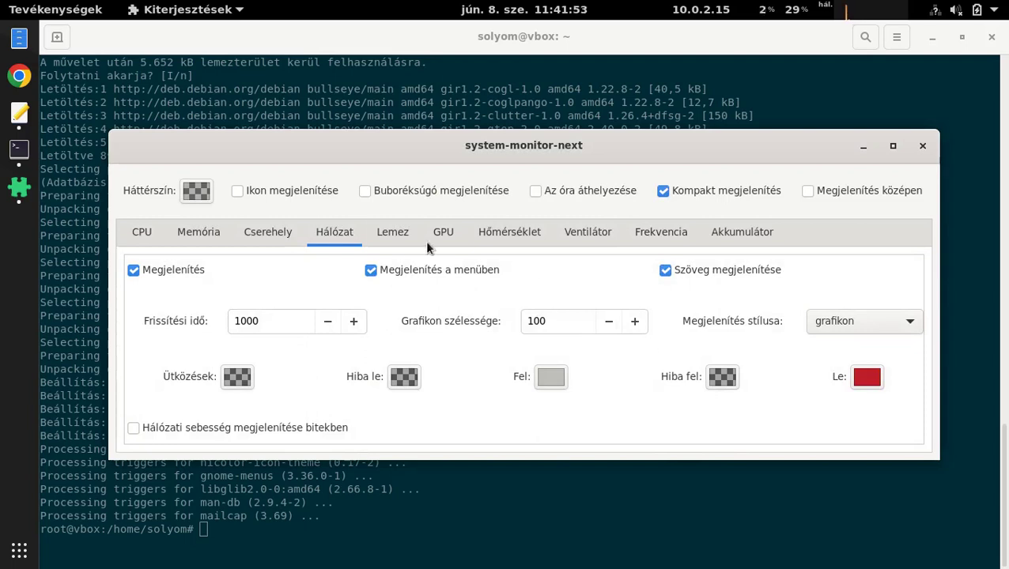
{"action": "left_click", "coordinate": [395, 241]}
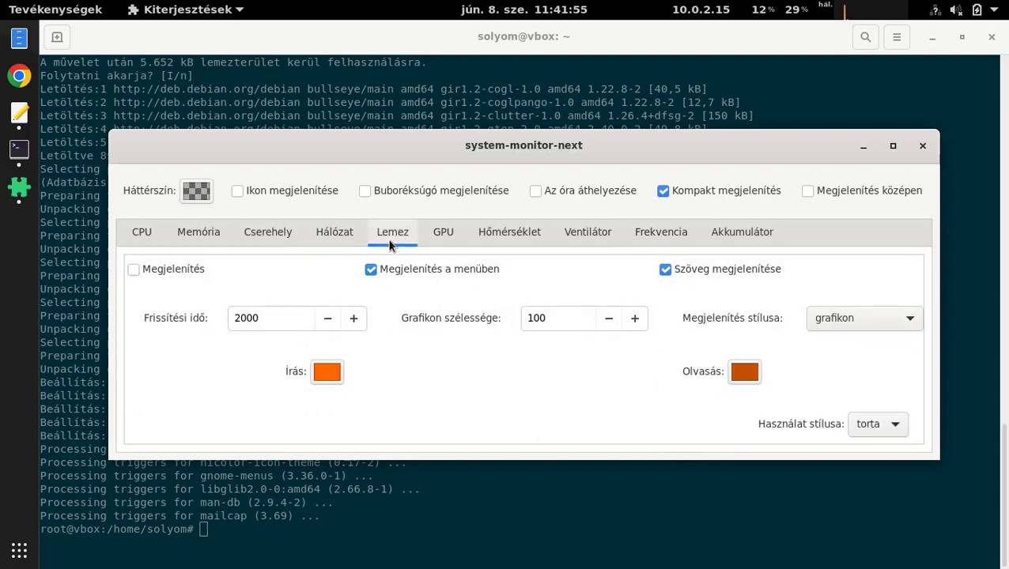
{"action": "left_click", "coordinate": [332, 231]}
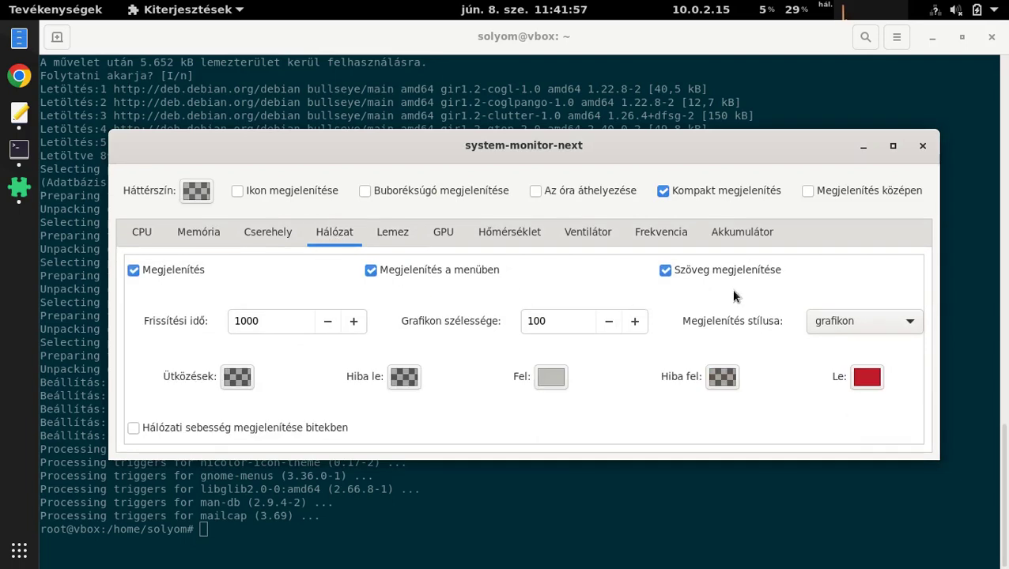
{"action": "left_click", "coordinate": [728, 267]}
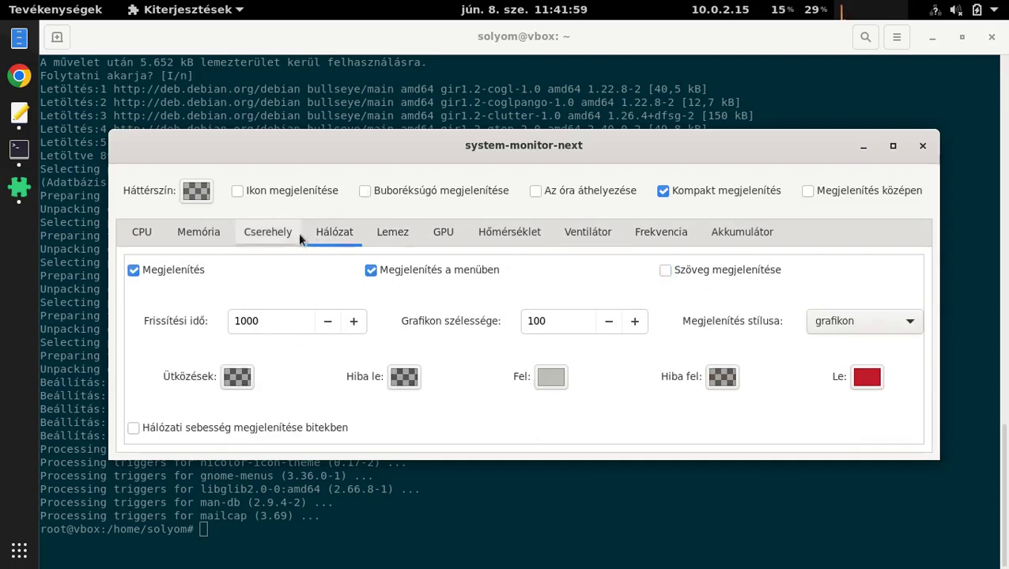
Turn off the disk monitor's text label and choose grafikon as its display style
{"action": "left_click", "coordinate": [384, 237]}
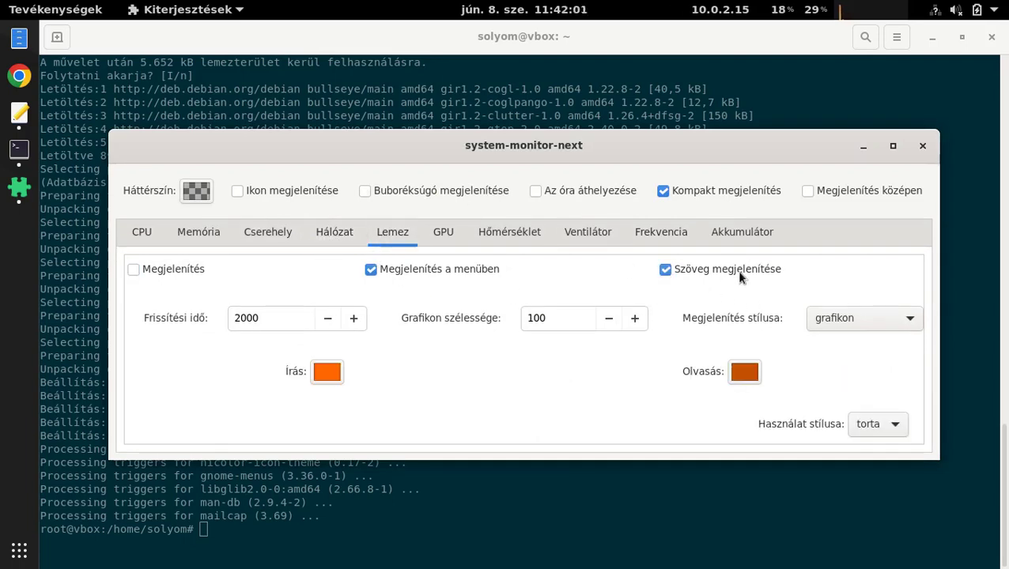
{"action": "left_click", "coordinate": [716, 270]}
{"action": "left_click", "coordinate": [834, 317]}
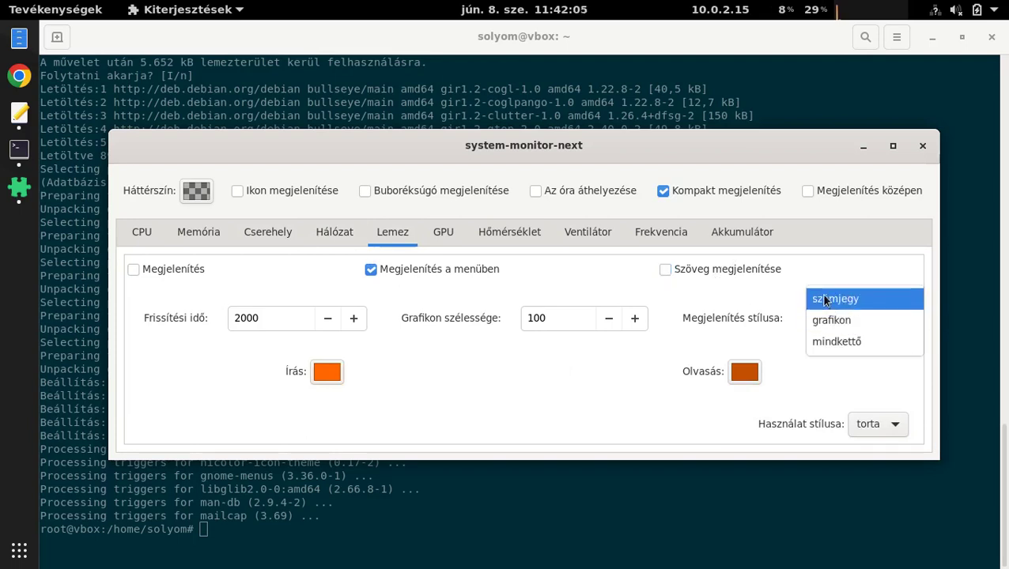
{"action": "left_click", "coordinate": [822, 322]}
Set the disk monitor's Írás colour to dark red and its Olvasás colour to grey
{"action": "left_click", "coordinate": [327, 372]}
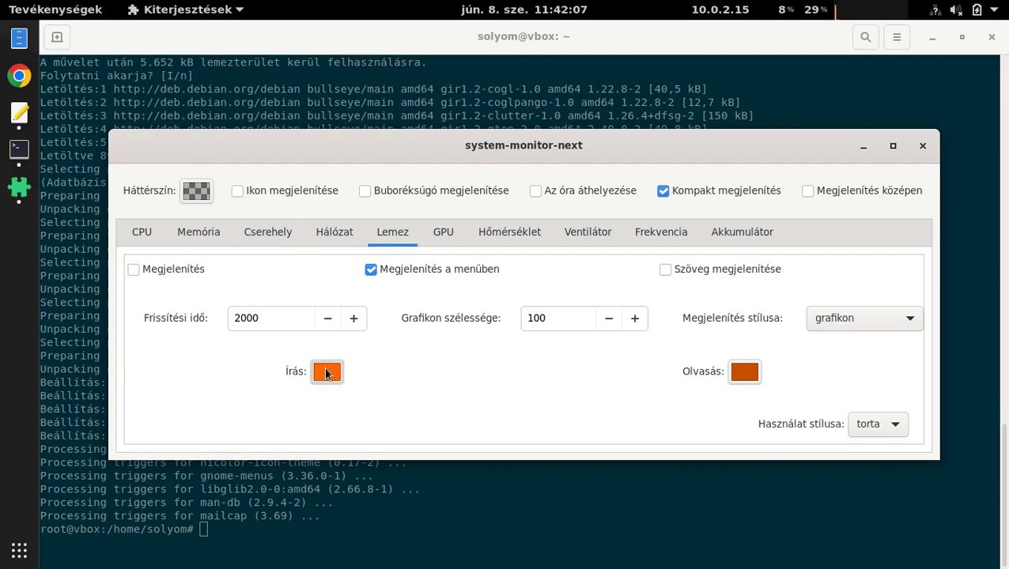
{"action": "left_click", "coordinate": [522, 309]}
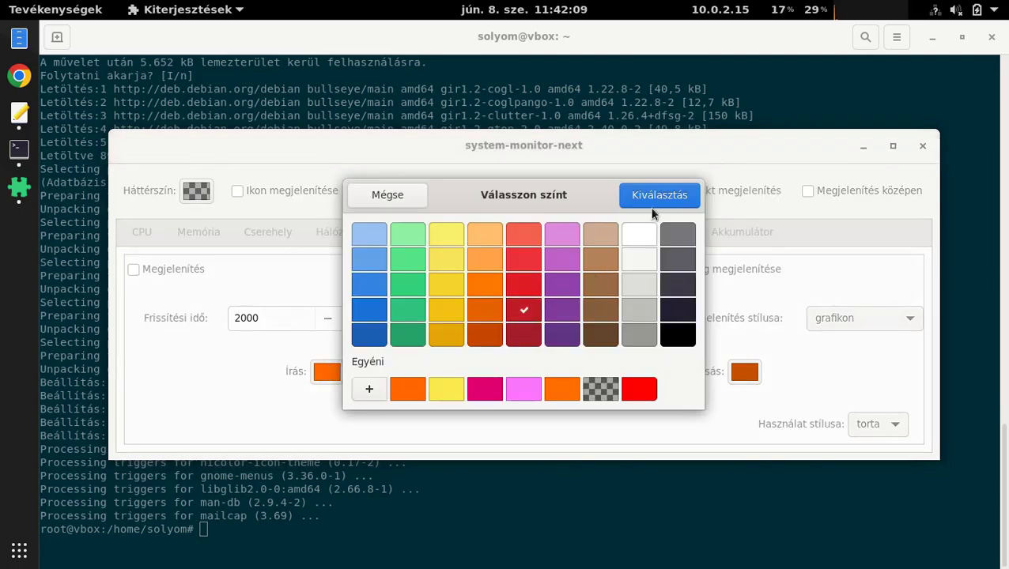
{"action": "left_click", "coordinate": [659, 198]}
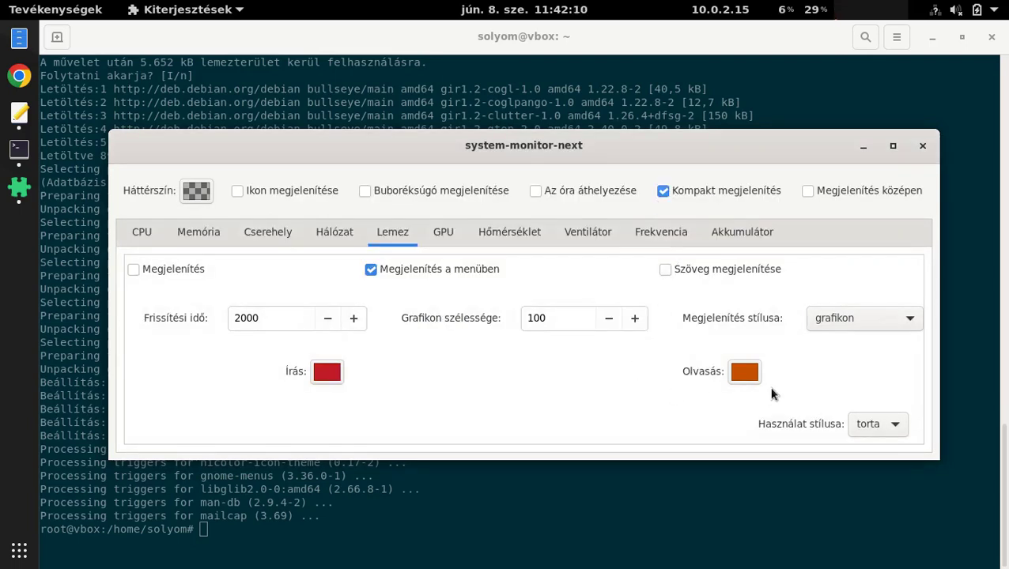
{"action": "left_click", "coordinate": [730, 368]}
{"action": "left_click", "coordinate": [638, 312]}
{"action": "left_click", "coordinate": [643, 199]}
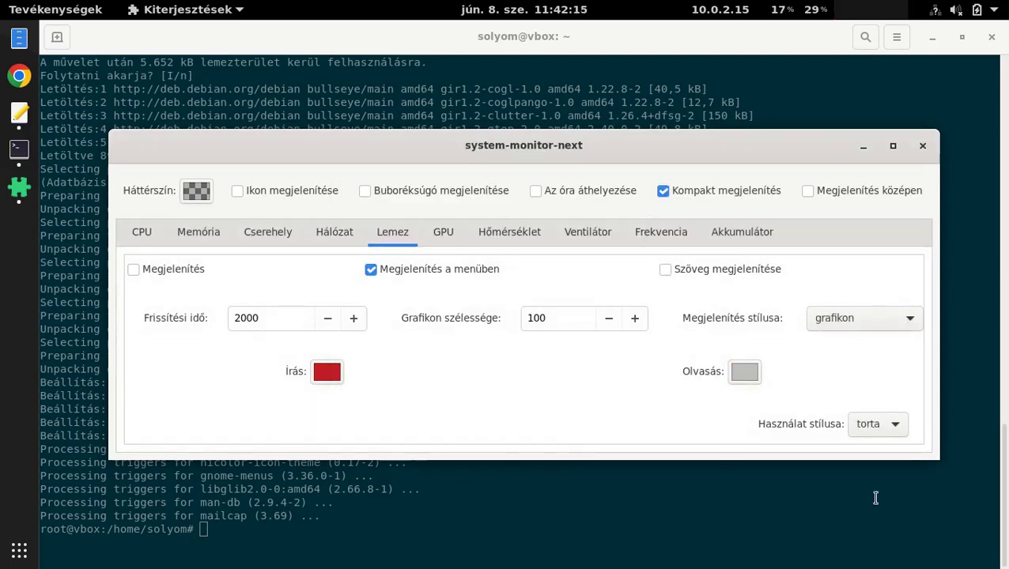
Set the disk monitor's usage style to oszlop and check the disk usage display in the extension's top-bar popup
{"action": "left_click", "coordinate": [883, 427]}
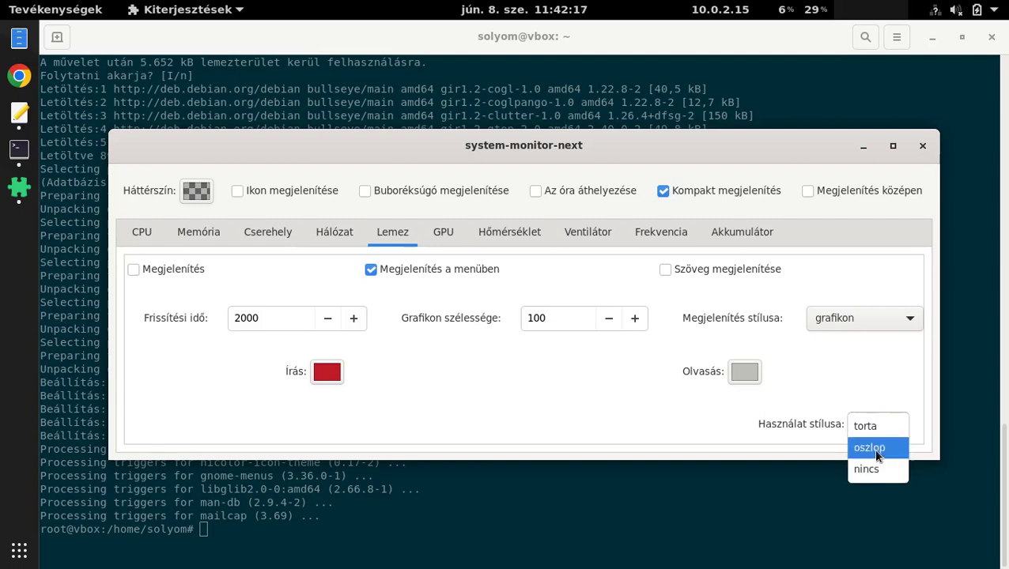
{"action": "left_click", "coordinate": [874, 449]}
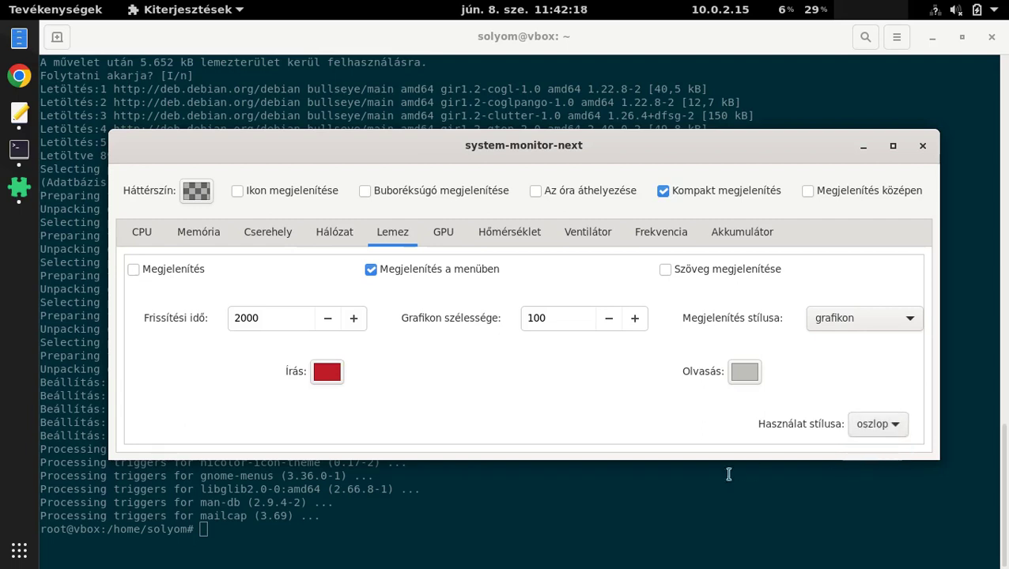
{"action": "left_click", "coordinate": [801, 10]}
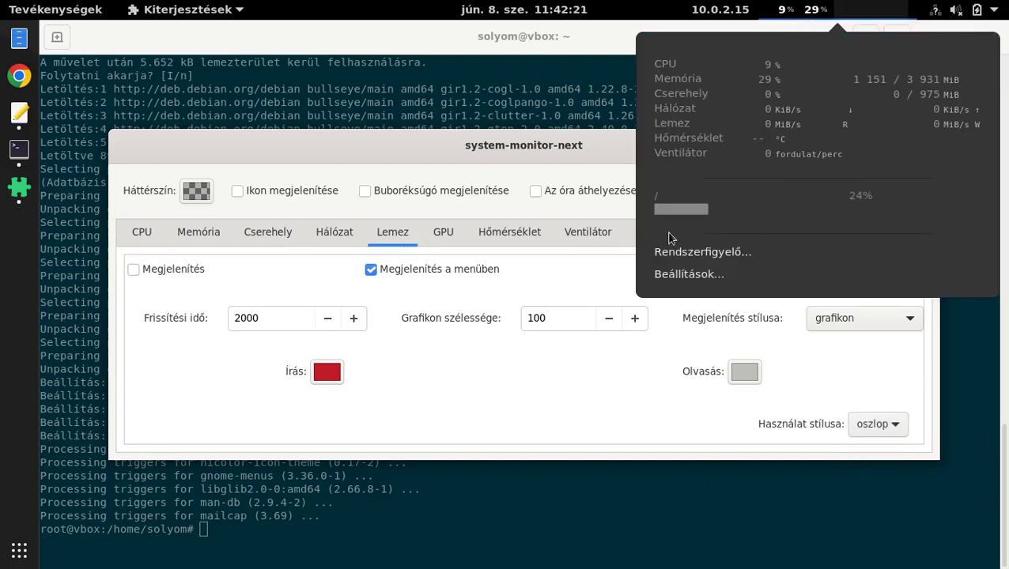
{"action": "left_click", "coordinate": [625, 497]}
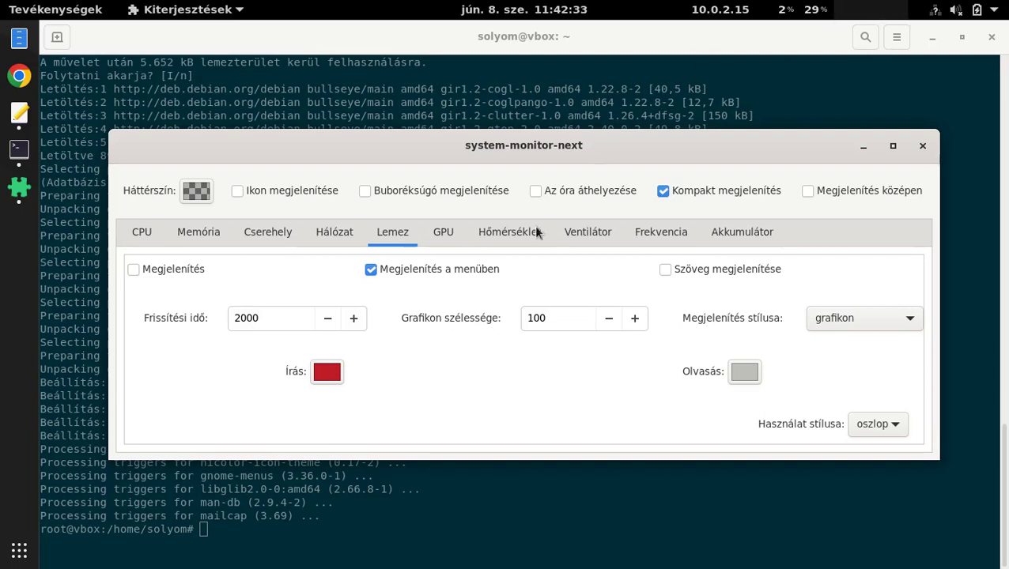
Try a solid dark grey as the system monitor's Háttérszín
{"action": "left_click", "coordinate": [190, 197]}
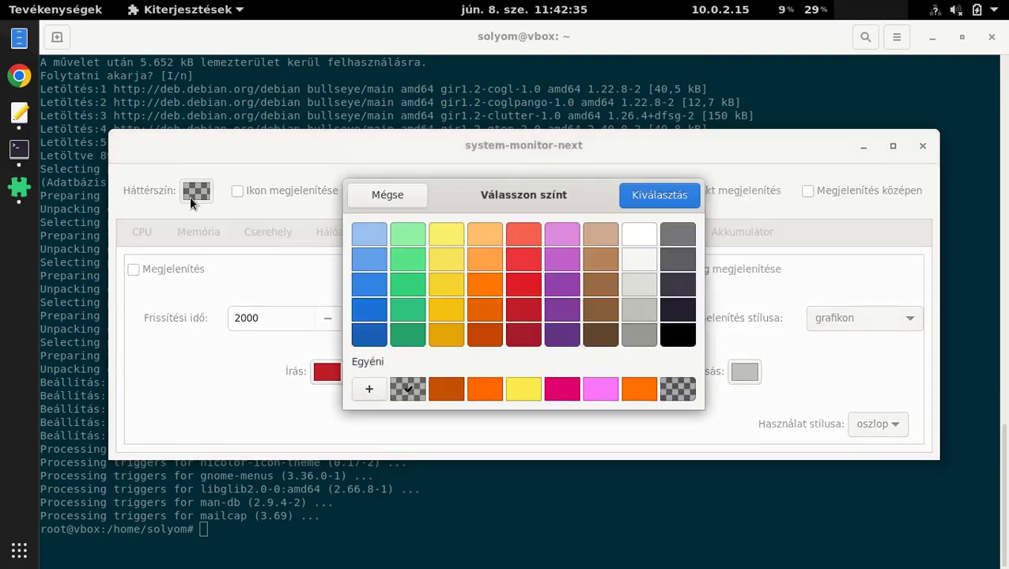
{"action": "left_click", "coordinate": [678, 235]}
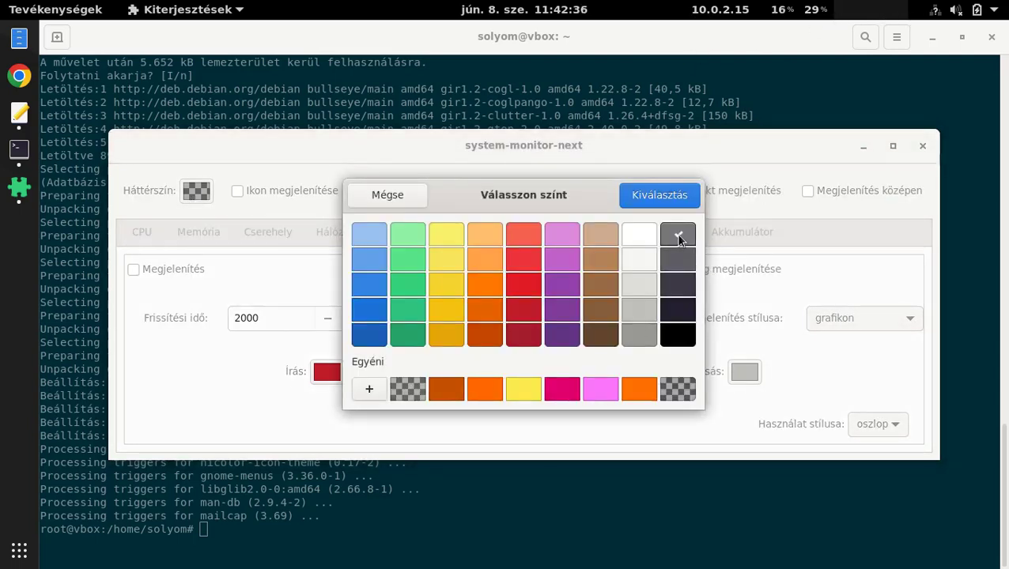
{"action": "left_click", "coordinate": [647, 199]}
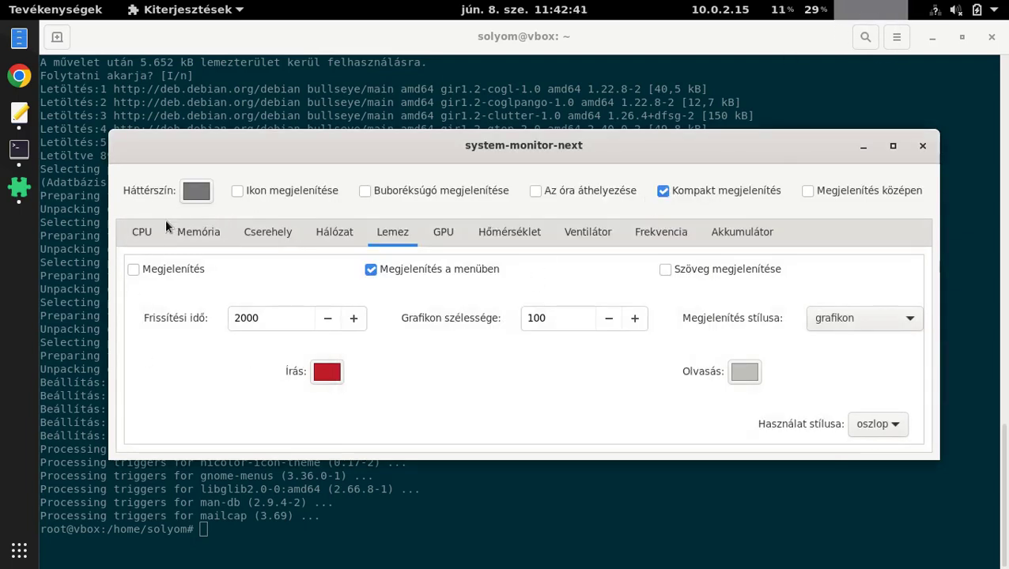
Set the Háttérszín to the last saved transparent custom colour and close the extension's settings
{"action": "left_click", "coordinate": [195, 194]}
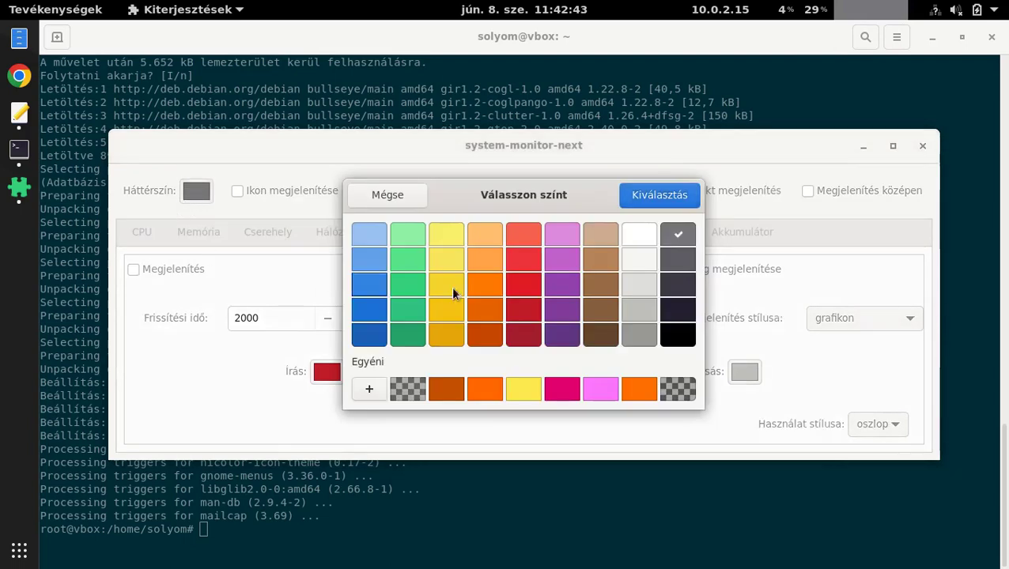
{"action": "left_click", "coordinate": [677, 391]}
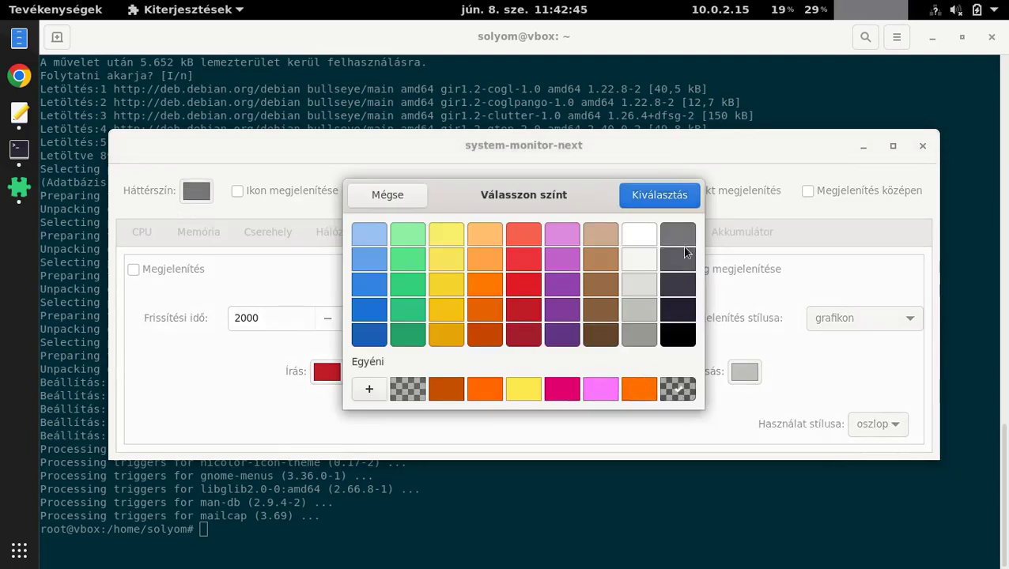
{"action": "left_click", "coordinate": [656, 201]}
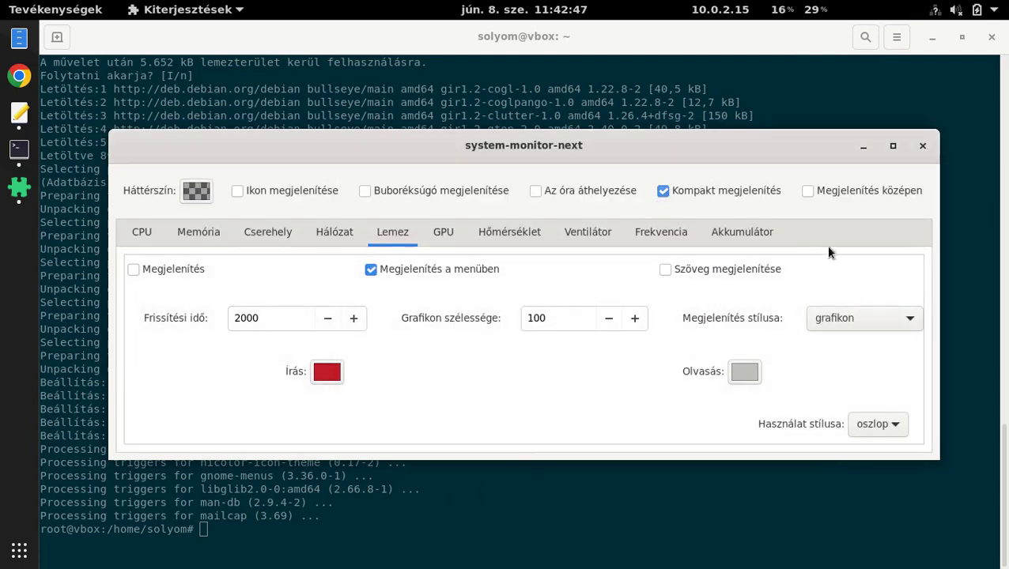
{"action": "left_click", "coordinate": [923, 147]}
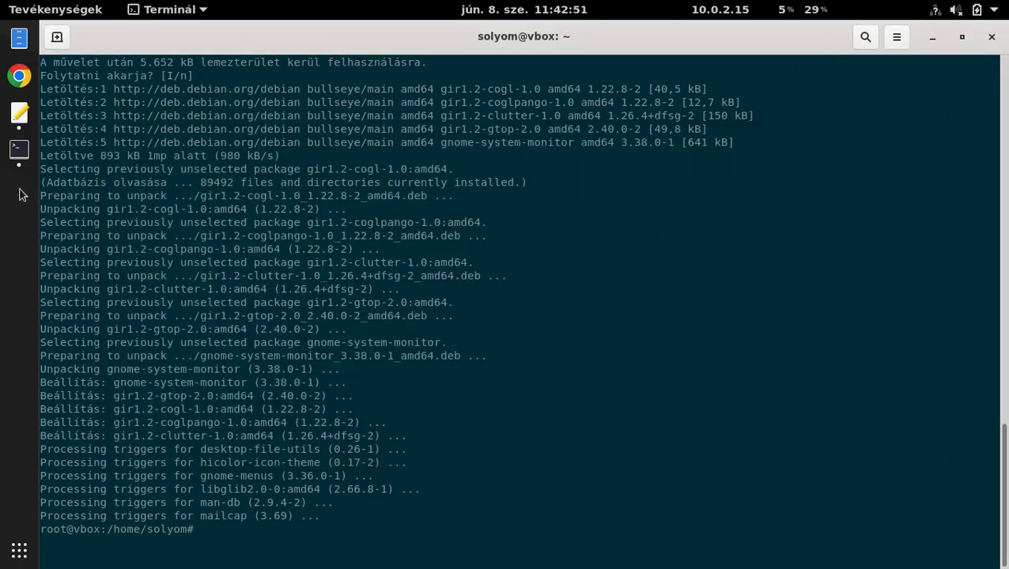
Open fast.com in Google Chrome and run the internet speed test twice to generate network traffic
{"action": "left_click", "coordinate": [20, 76]}
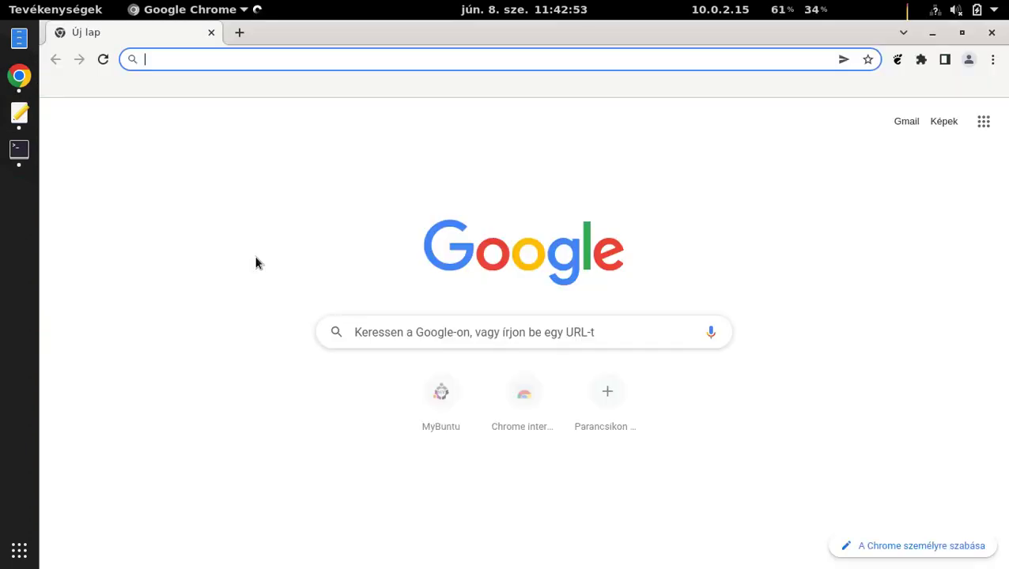
{"action": "type", "text": "fast.com"}
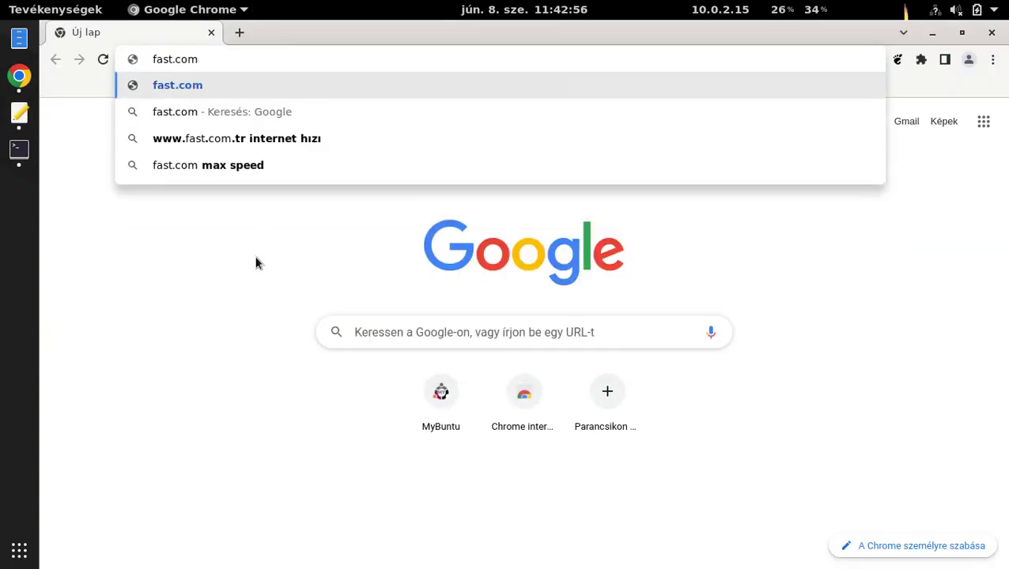
{"action": "key", "text": "Return"}
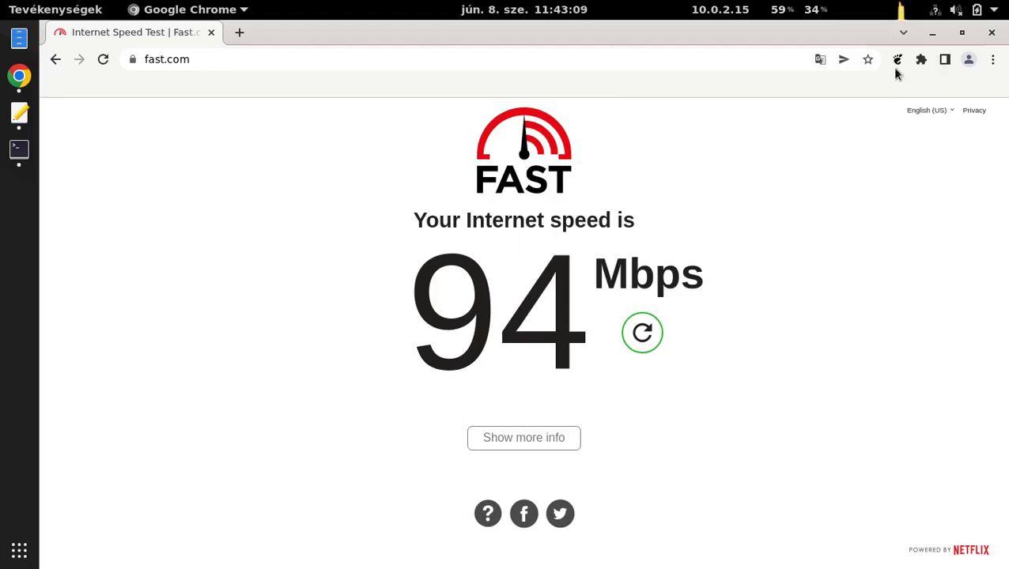
{"action": "left_click", "coordinate": [642, 332]}
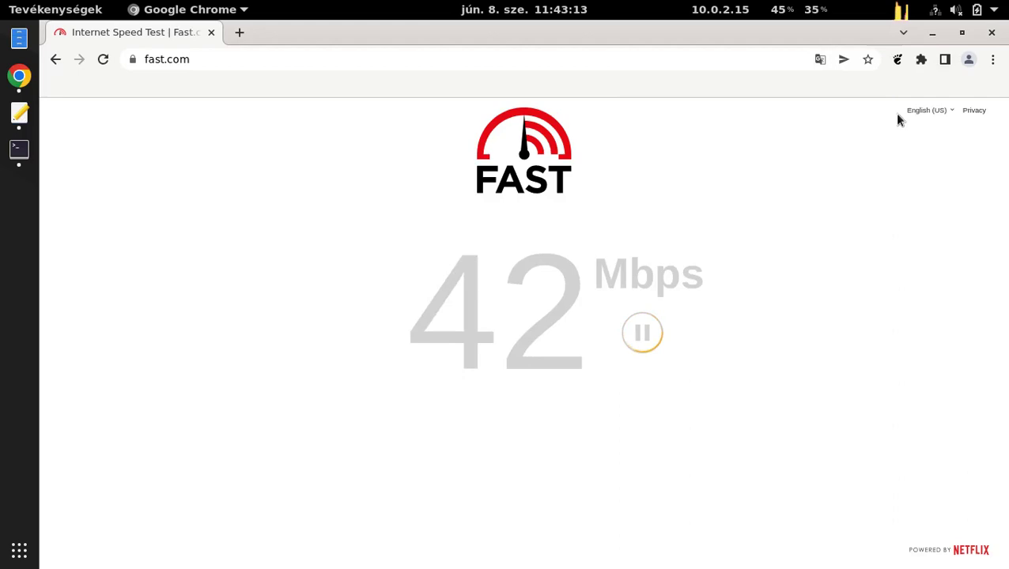
Reopen the system monitor's settings, enable Buboréksúgó megjelenítése, and check the network graph's tooltip in the top bar
{"action": "left_click", "coordinate": [900, 16]}
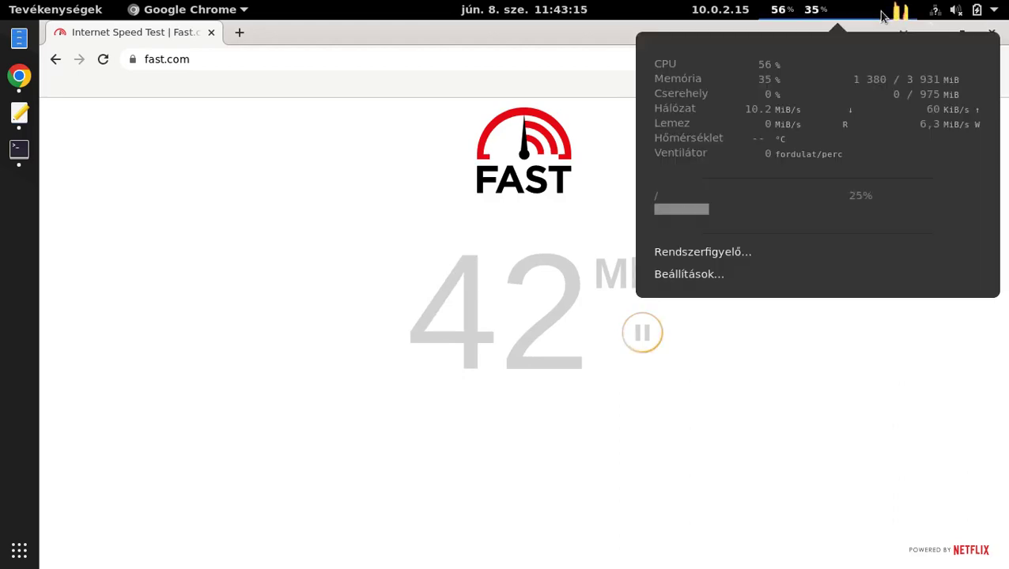
{"action": "left_click", "coordinate": [688, 274]}
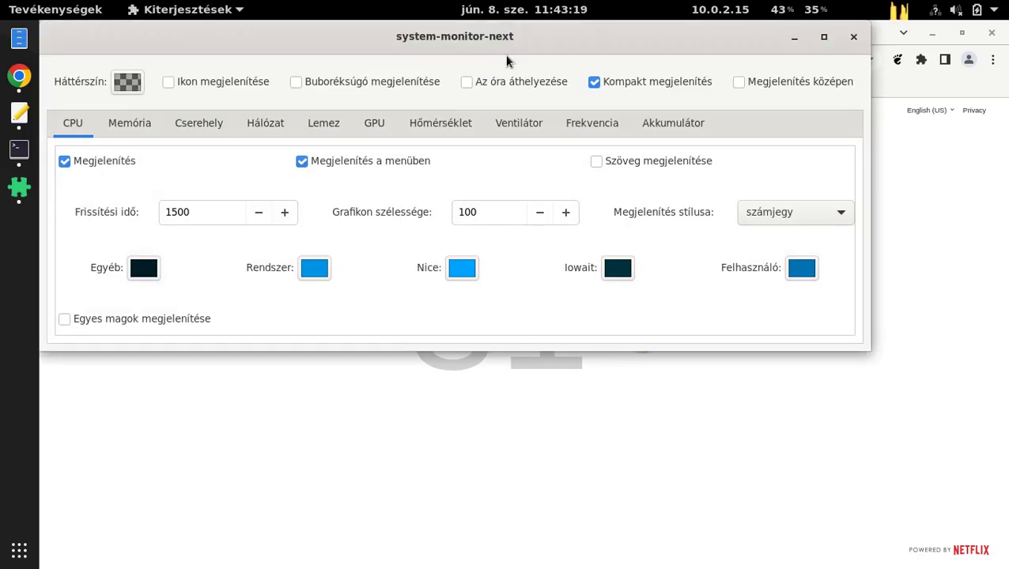
{"action": "left_click", "coordinate": [330, 82]}
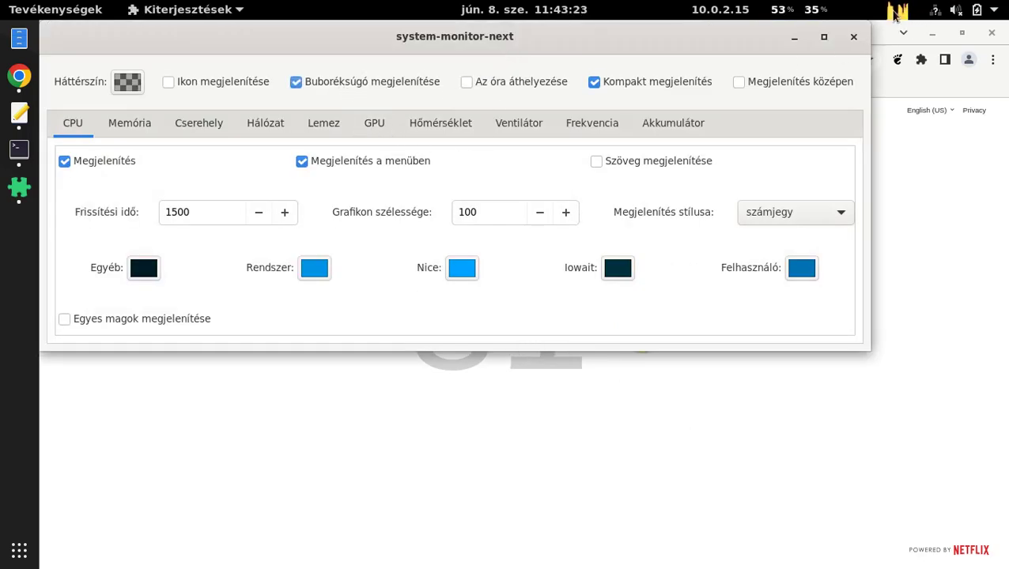
{"action": "mouse_move", "coordinate": [900, 18]}
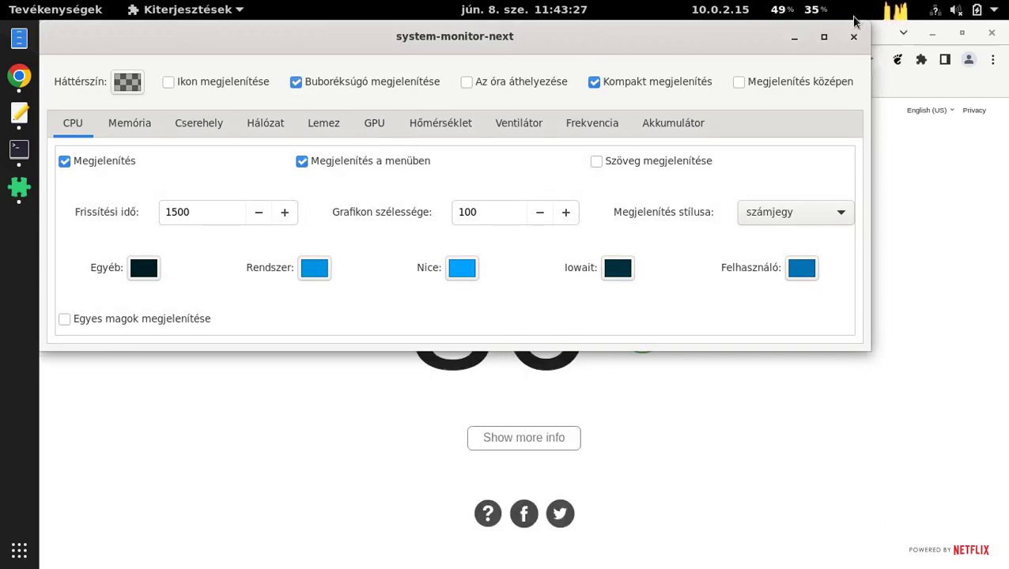
{"action": "mouse_move", "coordinate": [847, 19]}
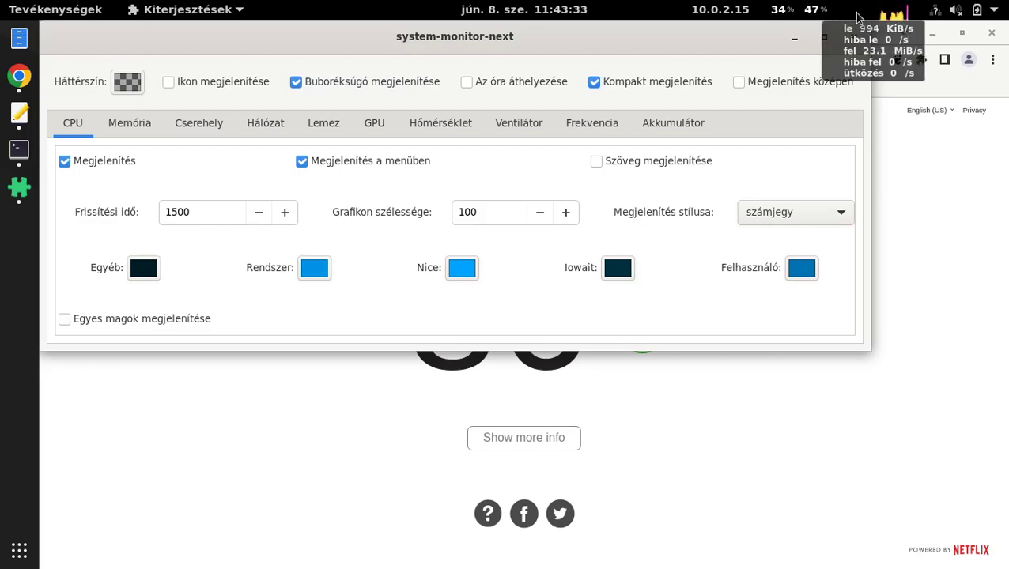
Enable Megjelenítés for the disk monitor and close the extension's settings
{"action": "left_click", "coordinate": [324, 132]}
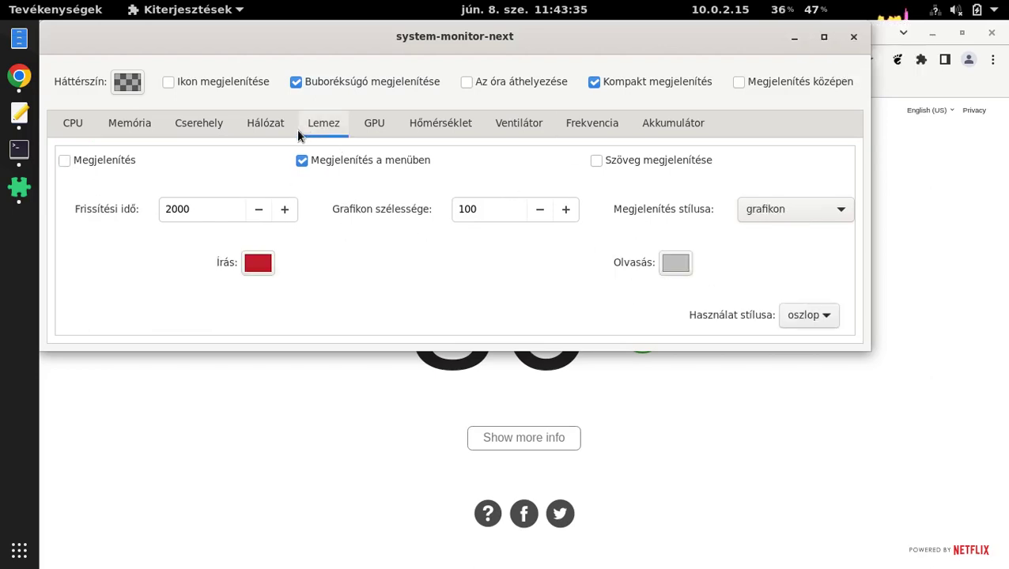
{"action": "left_click", "coordinate": [83, 169]}
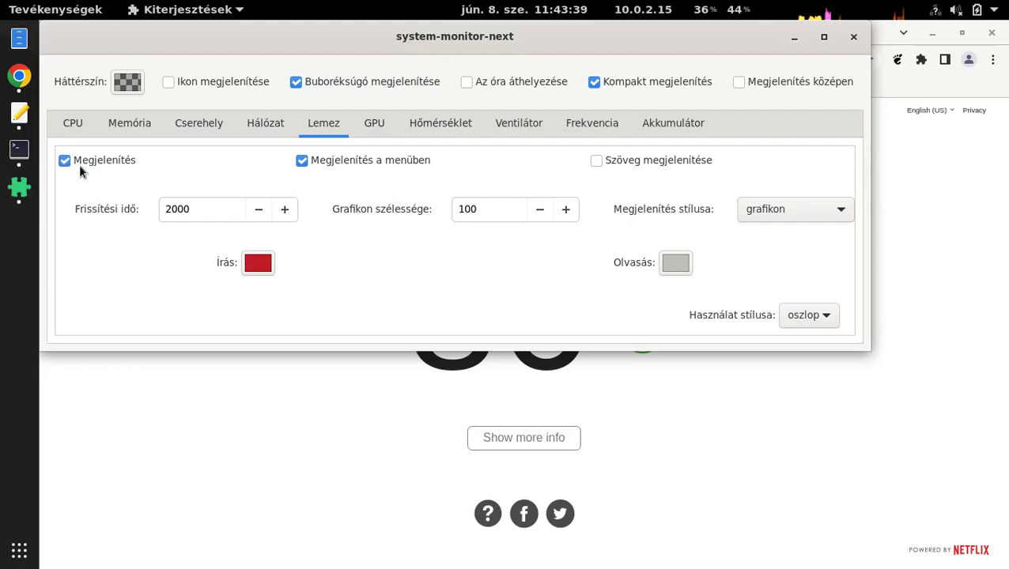
{"action": "left_click", "coordinate": [853, 37]}
Close Google Chrome, the terminal with its running process, and the text editor showing my-script.sh
{"action": "left_click", "coordinate": [992, 32]}
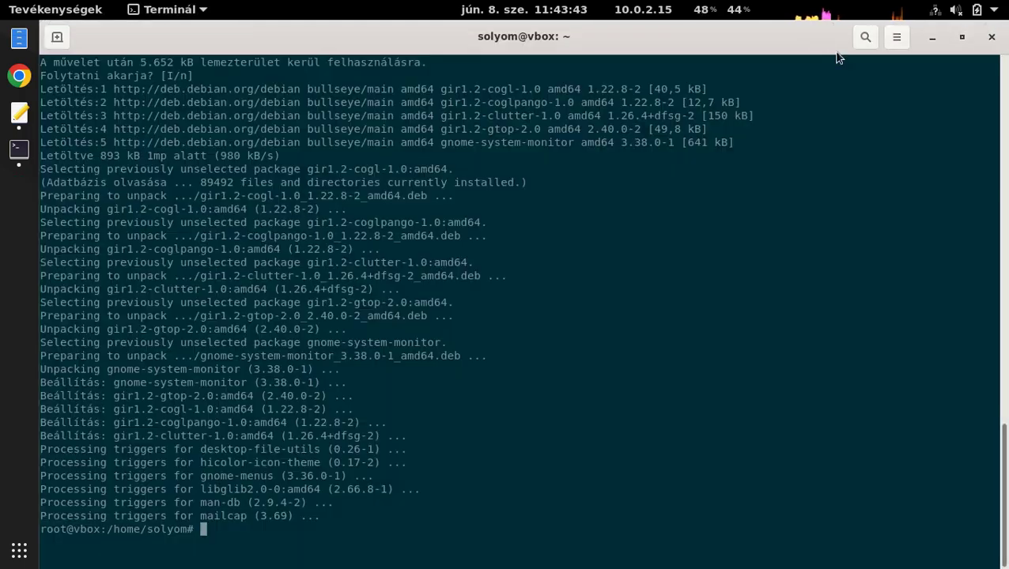
{"action": "left_click", "coordinate": [992, 37]}
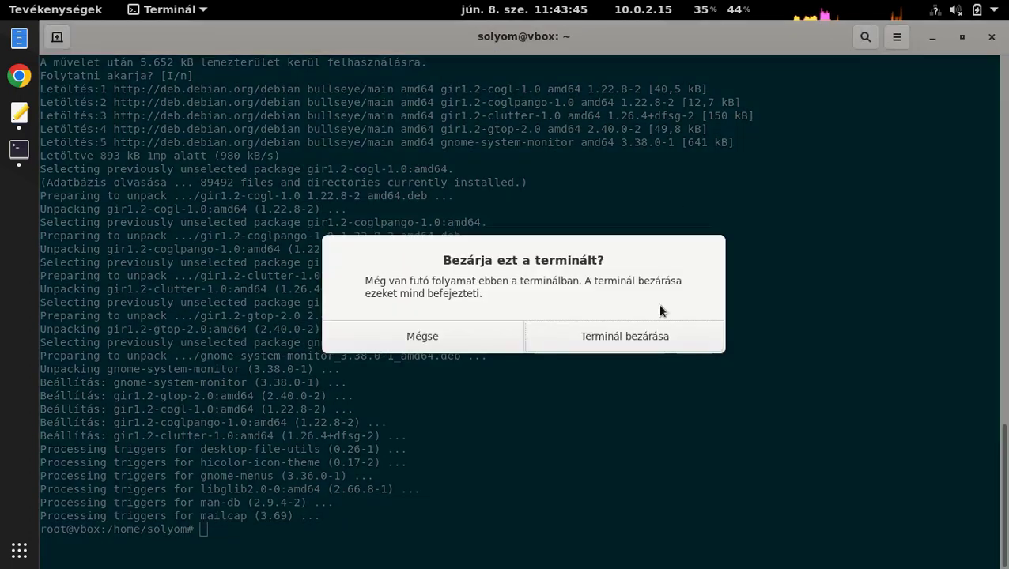
{"action": "left_click", "coordinate": [556, 336]}
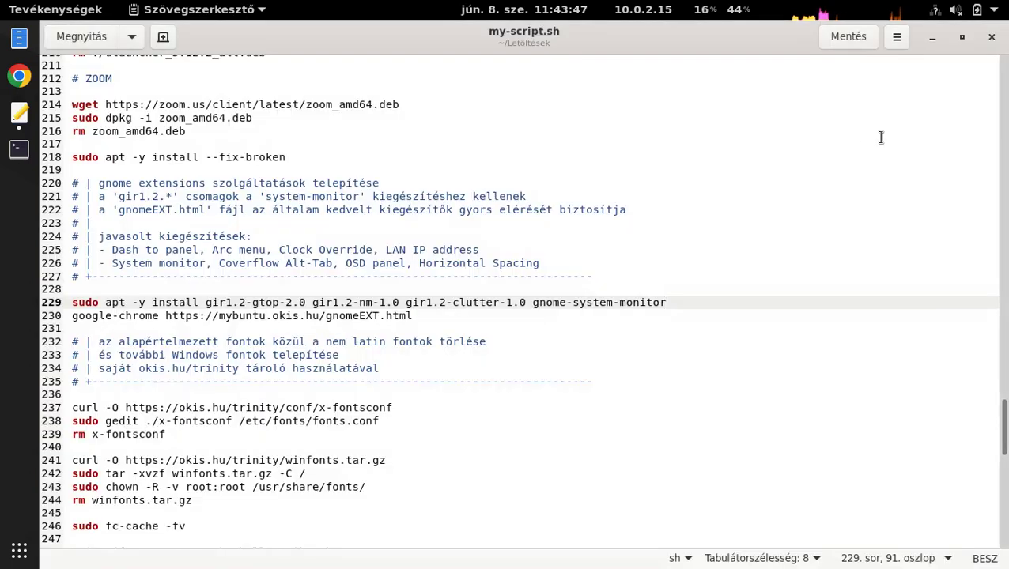
{"action": "left_click", "coordinate": [993, 40]}
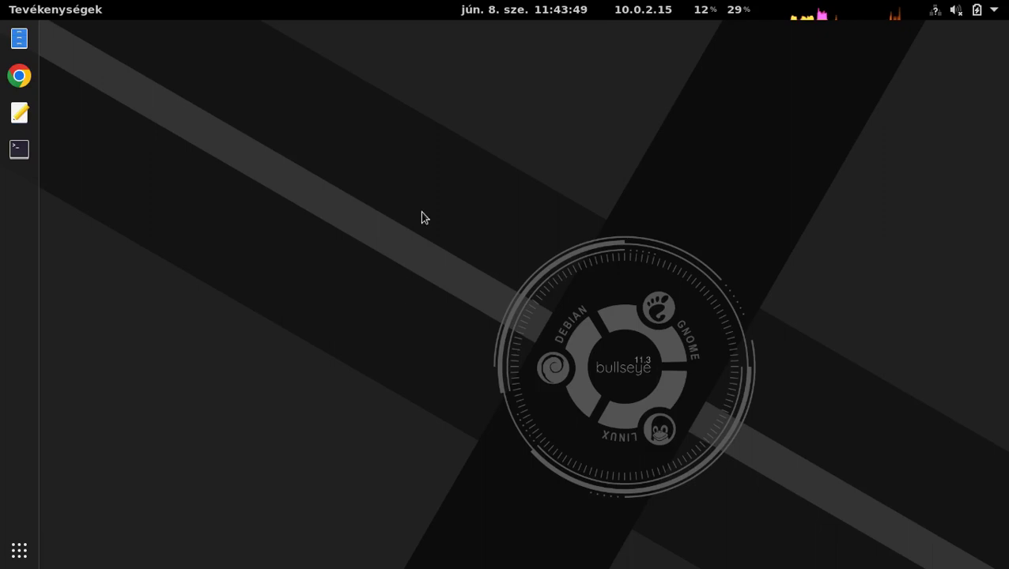
Restart GNOME Shell by running the command r from the run-command prompt
{"action": "right_click", "coordinate": [400, 245]}
{"action": "left_click", "coordinate": [357, 250]}
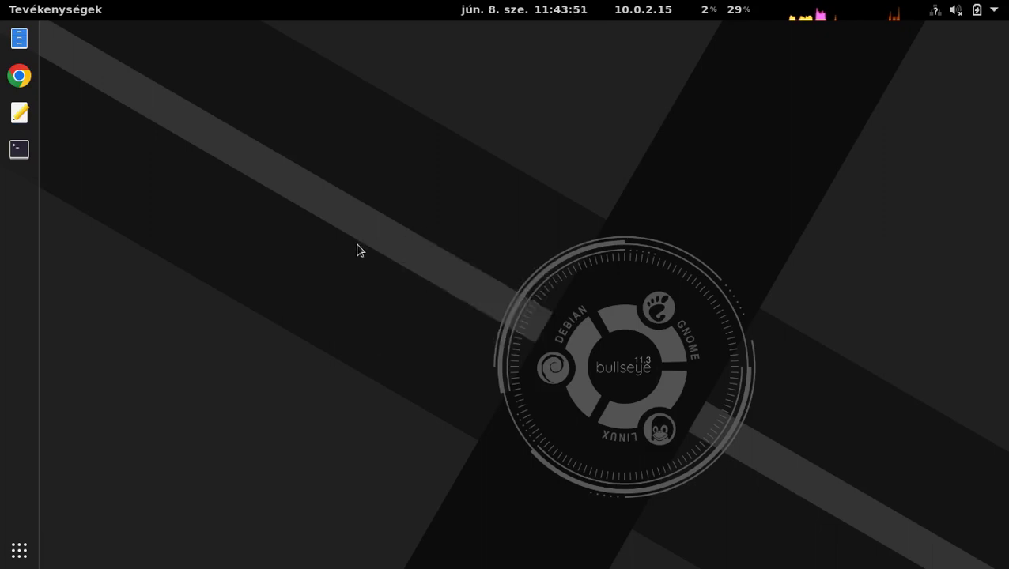
{"action": "key", "text": "alt+F2"}
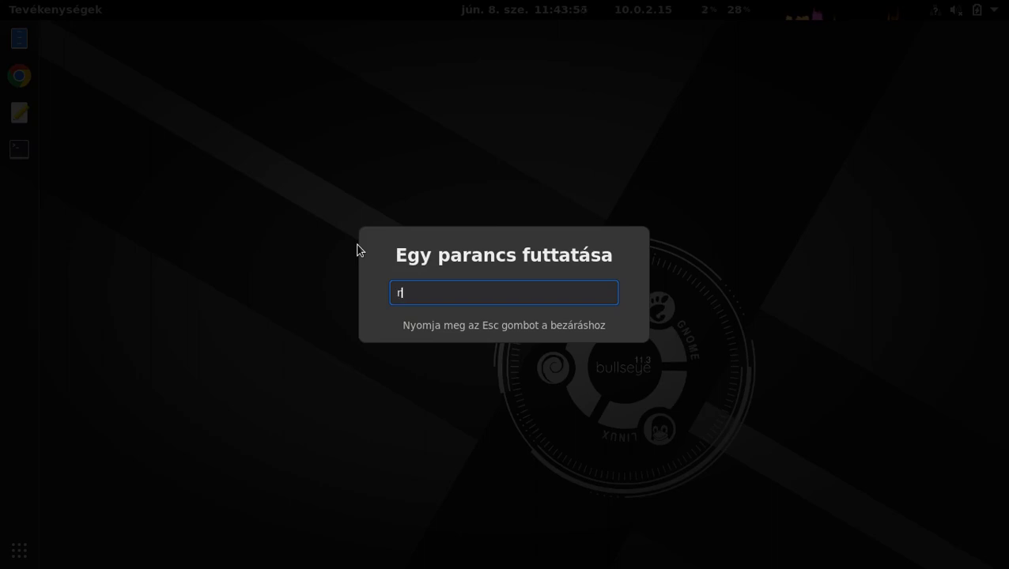
{"action": "type", "text": "r"}
{"action": "key", "text": "Return"}
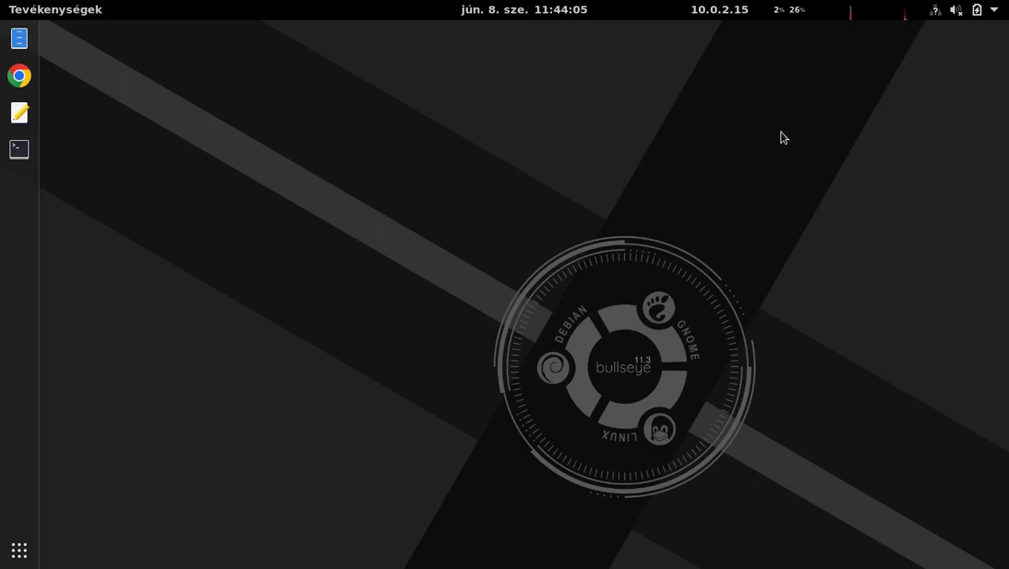
Set the disk monitor's Írás colour to blue in the system monitor's settings and close them
{"action": "left_click", "coordinate": [899, 13]}
{"action": "left_click", "coordinate": [746, 239]}
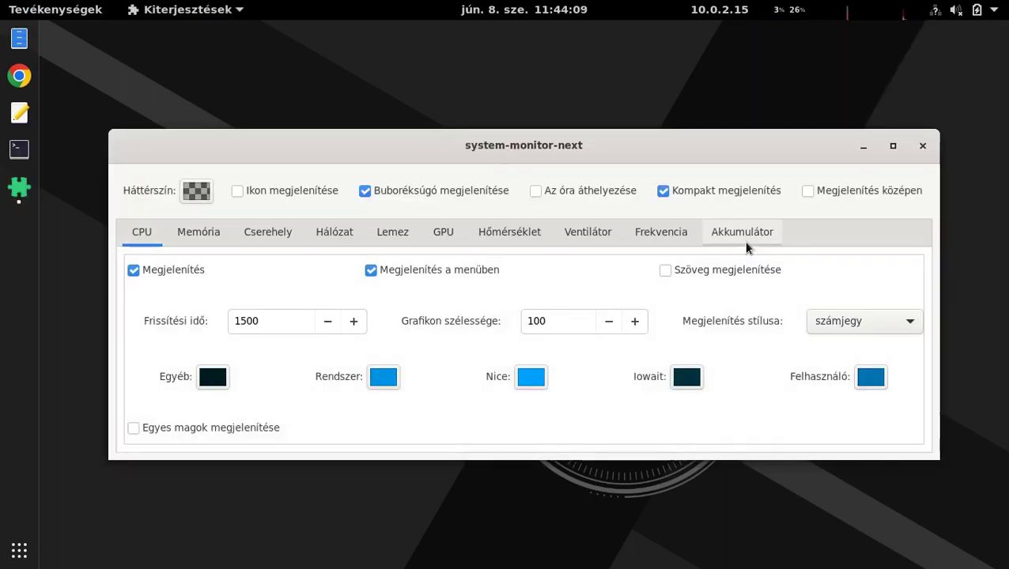
{"action": "left_click", "coordinate": [399, 238]}
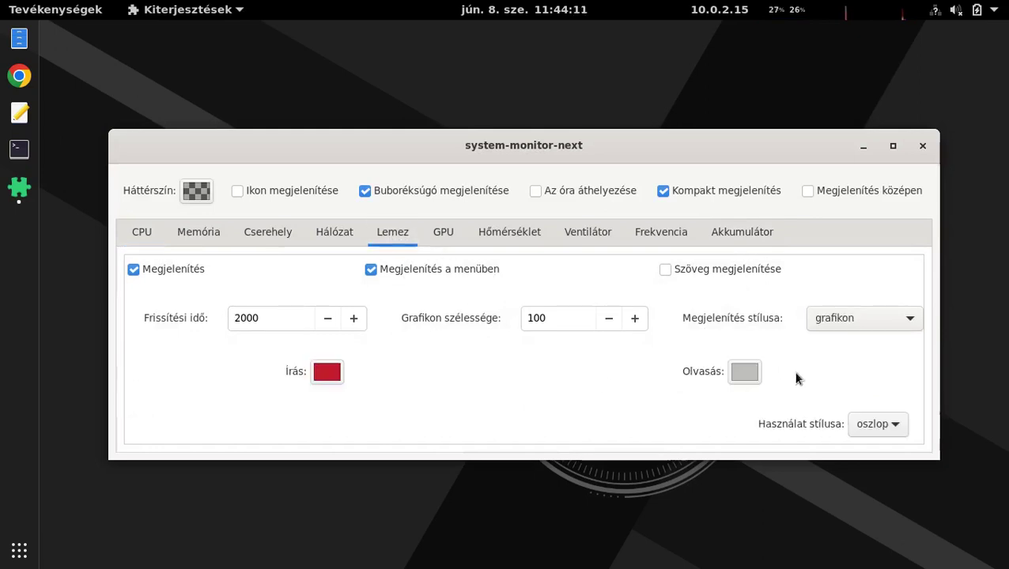
{"action": "left_click", "coordinate": [326, 371]}
{"action": "left_click", "coordinate": [385, 318]}
{"action": "left_click", "coordinate": [656, 204]}
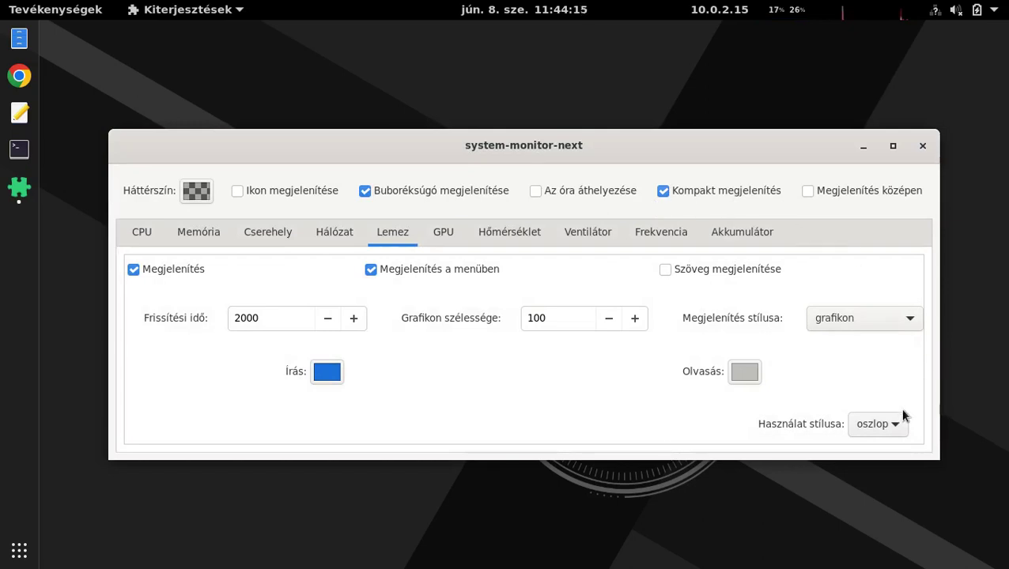
{"action": "left_click", "coordinate": [922, 145]}
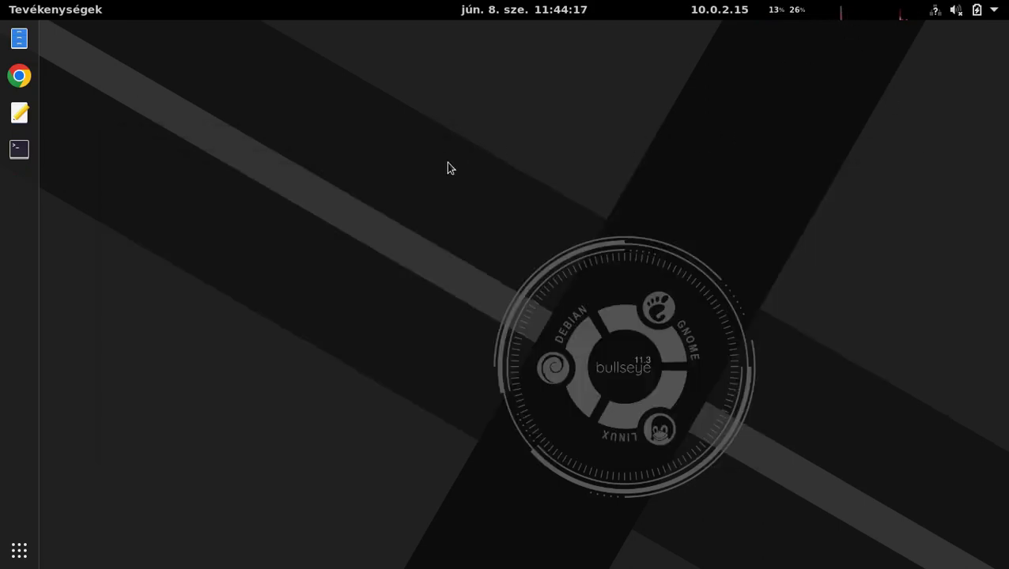
Restart GNOME Shell again with the command r to reload the changed disk graph colour
{"action": "key", "text": "alt+F2"}
{"action": "type", "text": "2r"}
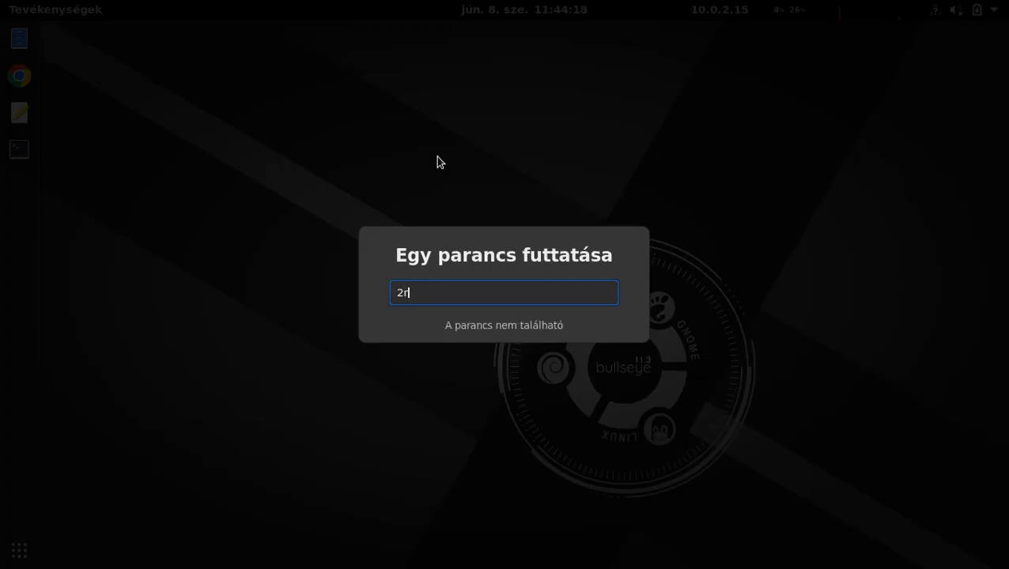
{"action": "key", "text": "BackSpace"}
{"action": "key", "text": "BackSpace"}
{"action": "type", "text": "r"}
{"action": "key", "text": "Return"}
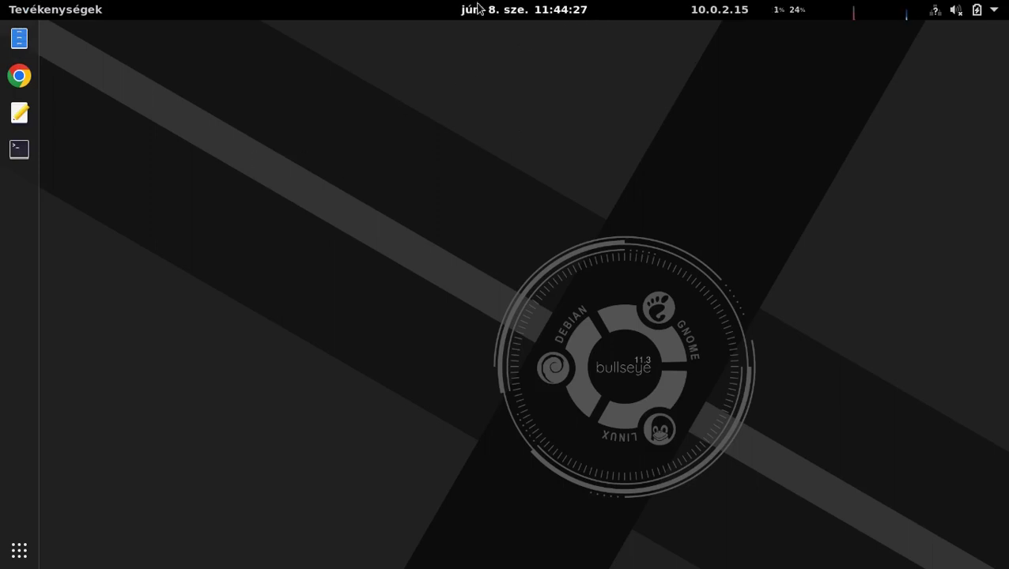
Reopen the recently closed MyBuntu page in Google Chrome and follow its Bővítmények telepítése link
{"action": "left_click", "coordinate": [19, 76]}
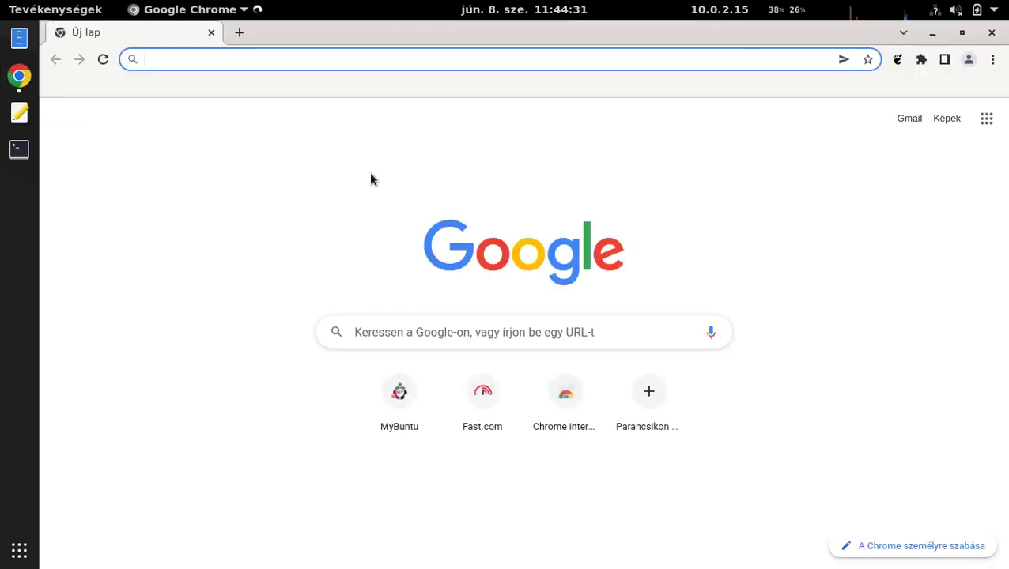
{"action": "left_click", "coordinate": [992, 61]}
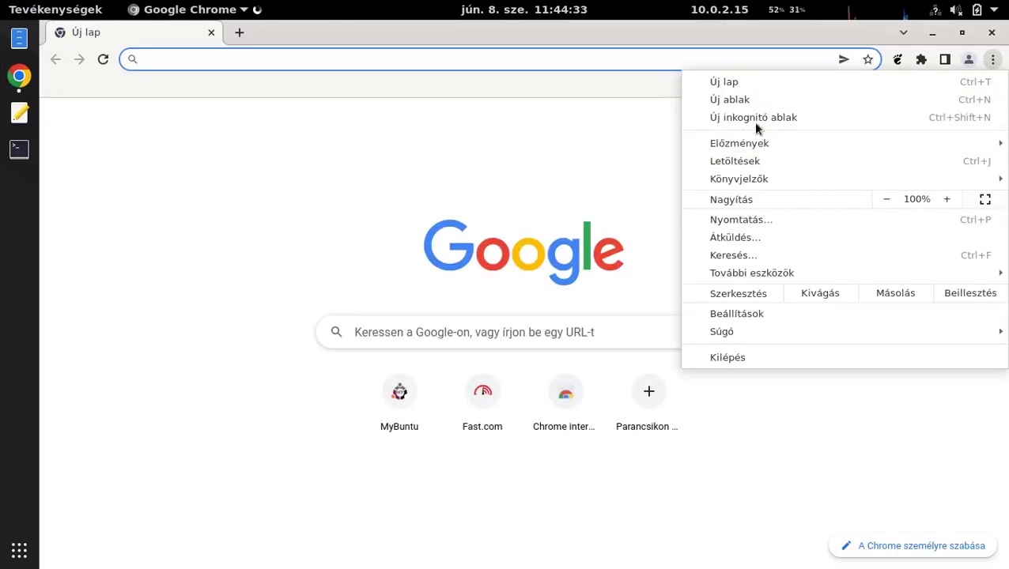
{"action": "mouse_move", "coordinate": [771, 144]}
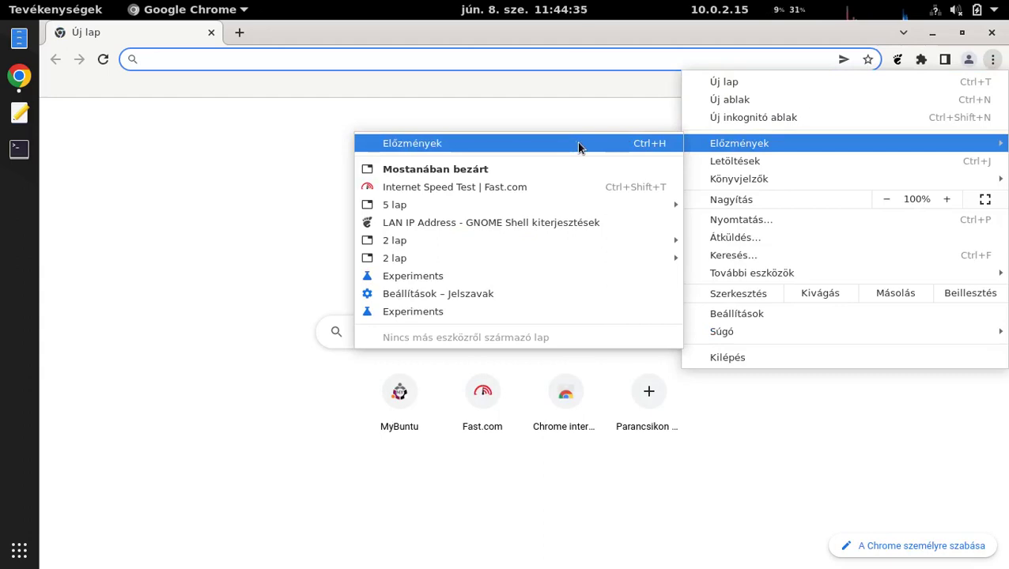
{"action": "mouse_move", "coordinate": [512, 211]}
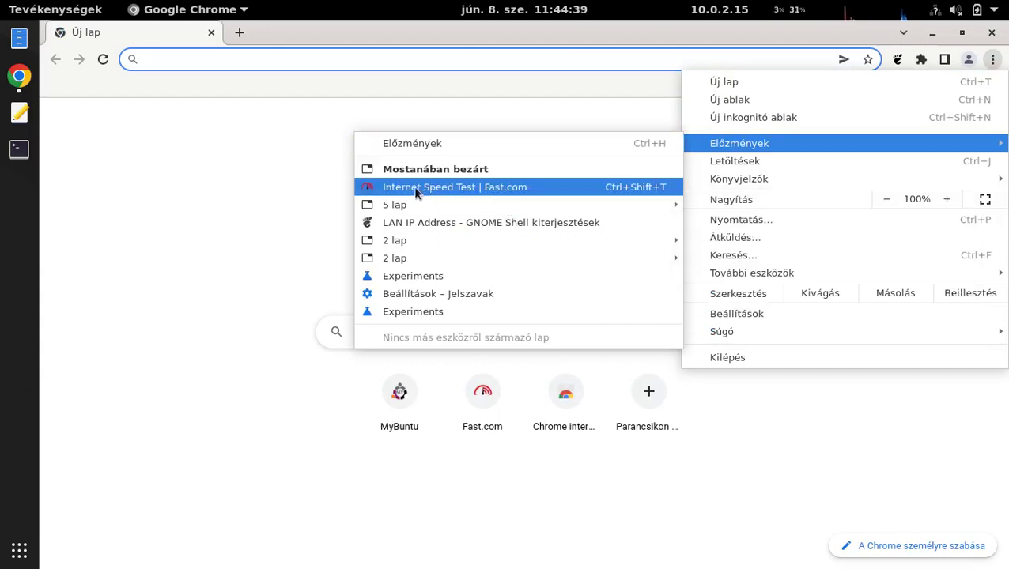
{"action": "mouse_move", "coordinate": [419, 207]}
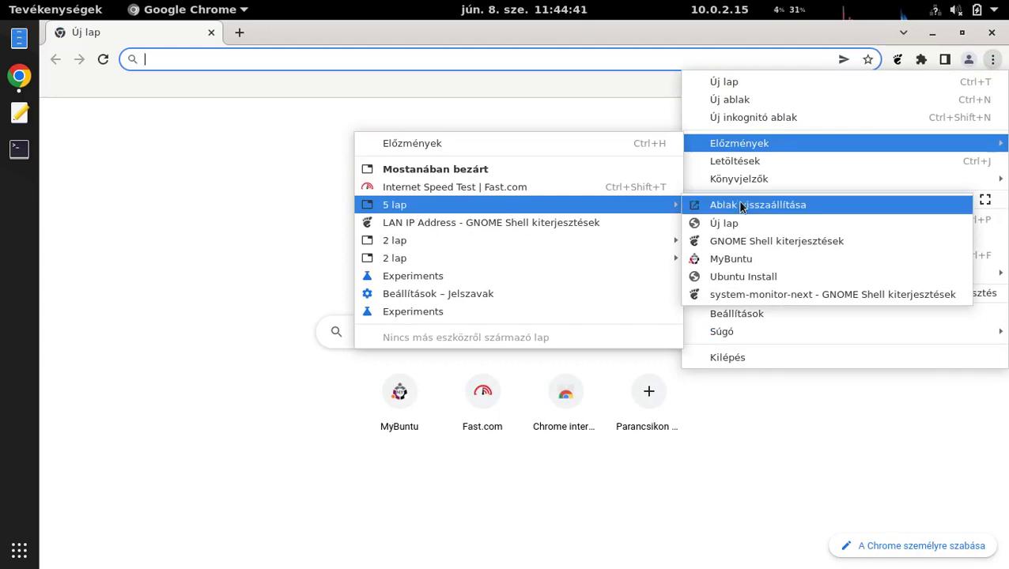
{"action": "left_click", "coordinate": [743, 259]}
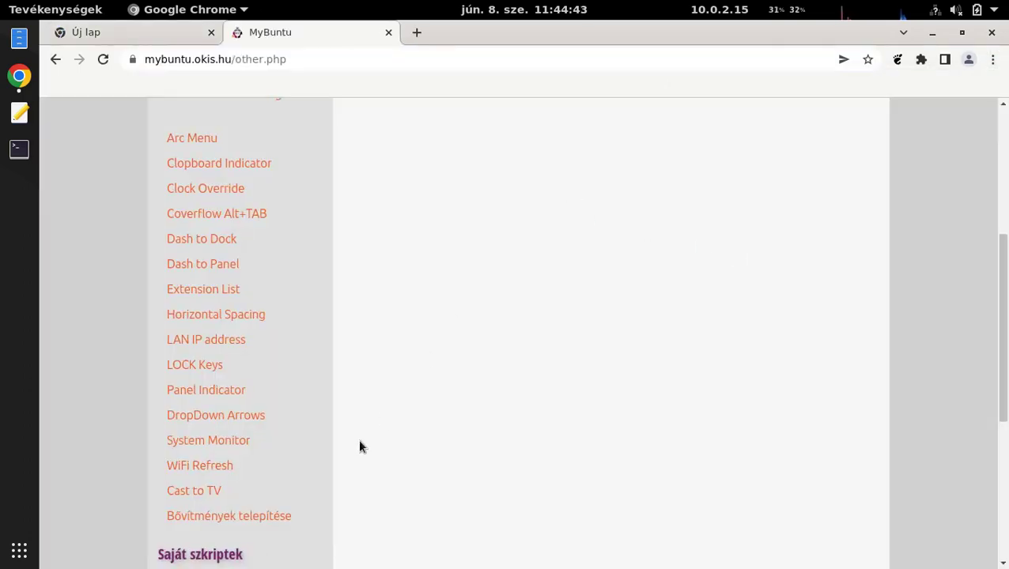
{"action": "left_click", "coordinate": [253, 516]}
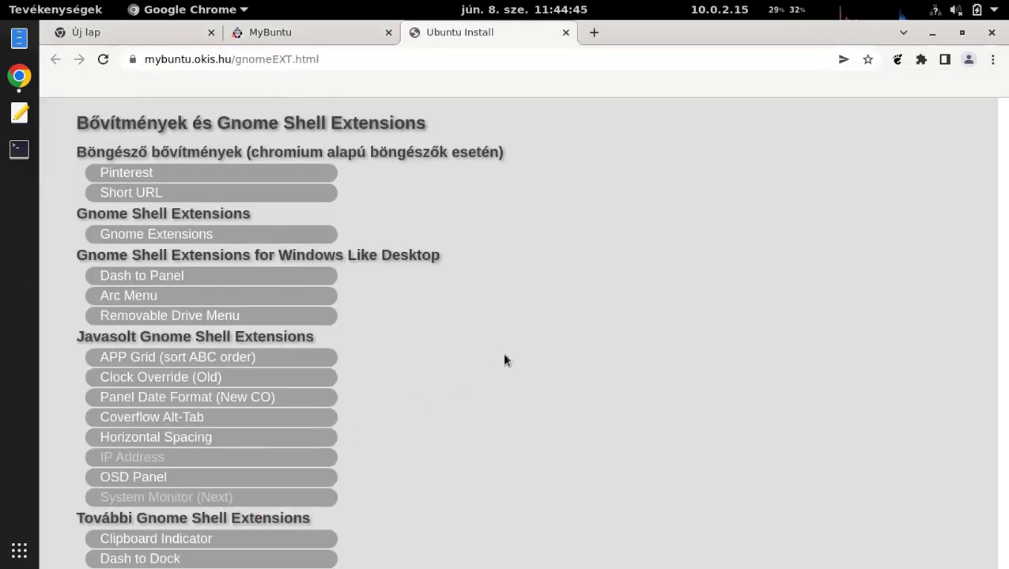
Install the Clock Override (Old) extension from its GNOME Extensions page and close the browser
{"action": "left_click", "coordinate": [144, 385]}
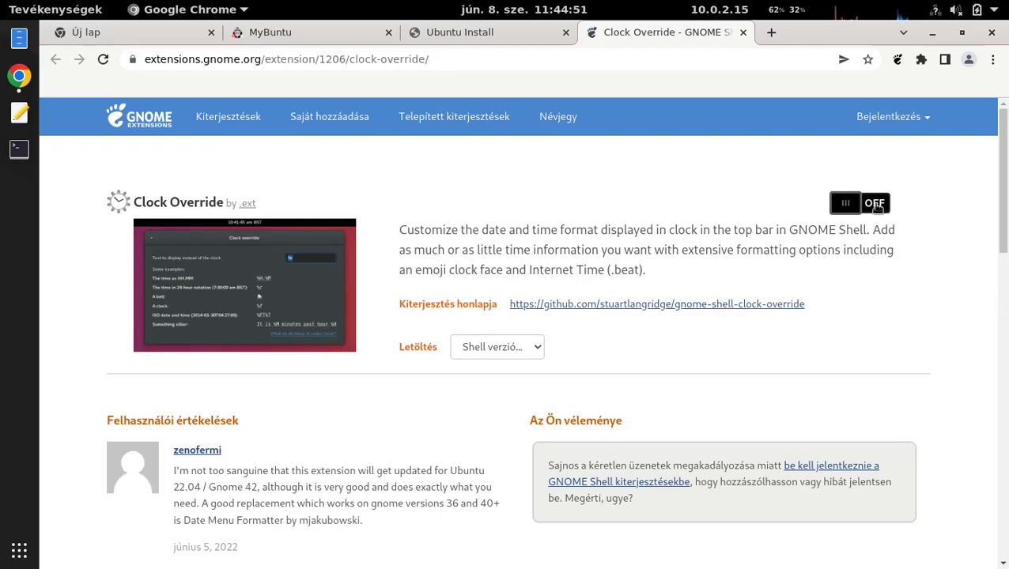
{"action": "left_click", "coordinate": [875, 204]}
{"action": "left_click", "coordinate": [593, 339]}
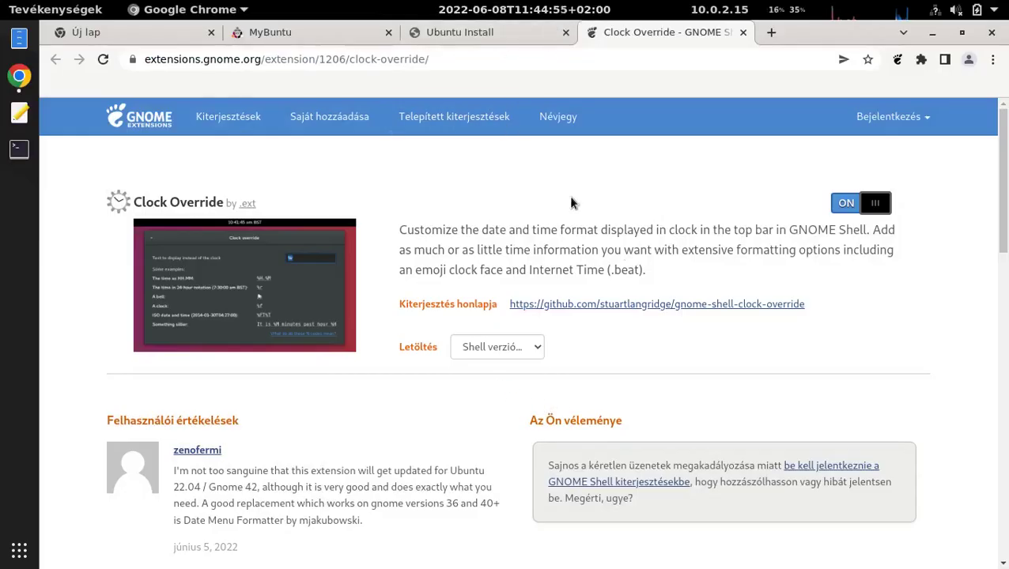
{"action": "left_click", "coordinate": [992, 32]}
Open Clock Override's settings from the Kiterjesztések app and clear the text displayed instead of the clock
{"action": "left_click", "coordinate": [525, 10]}
{"action": "left_click", "coordinate": [435, 464]}
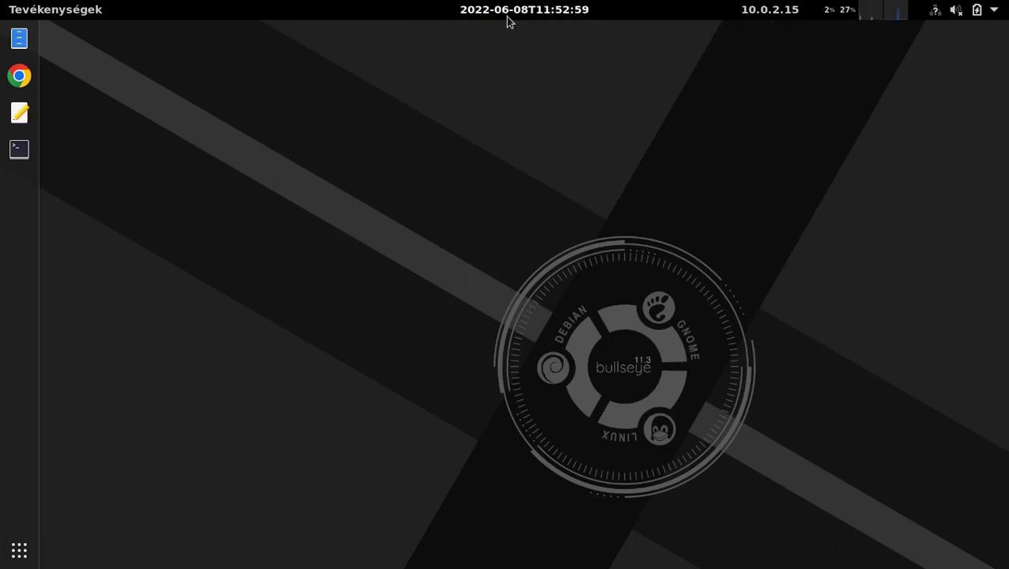
{"action": "key", "text": "super+a"}
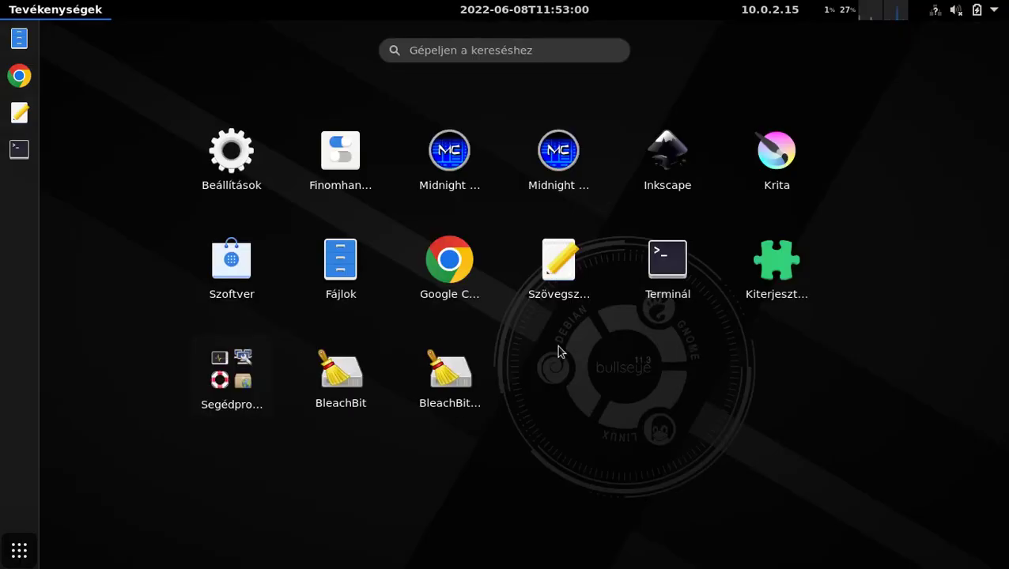
{"action": "left_click", "coordinate": [774, 264]}
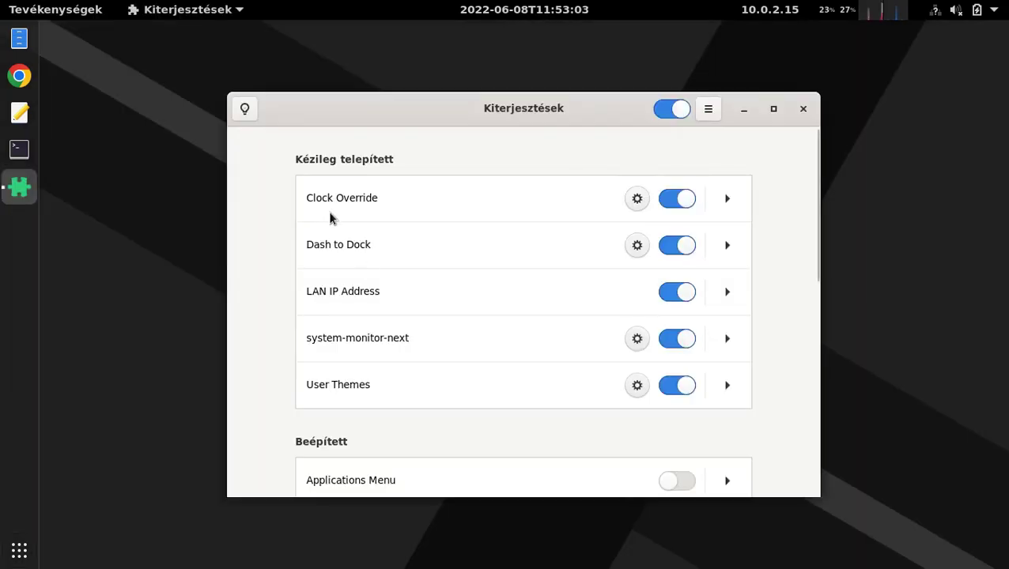
{"action": "left_click", "coordinate": [633, 205]}
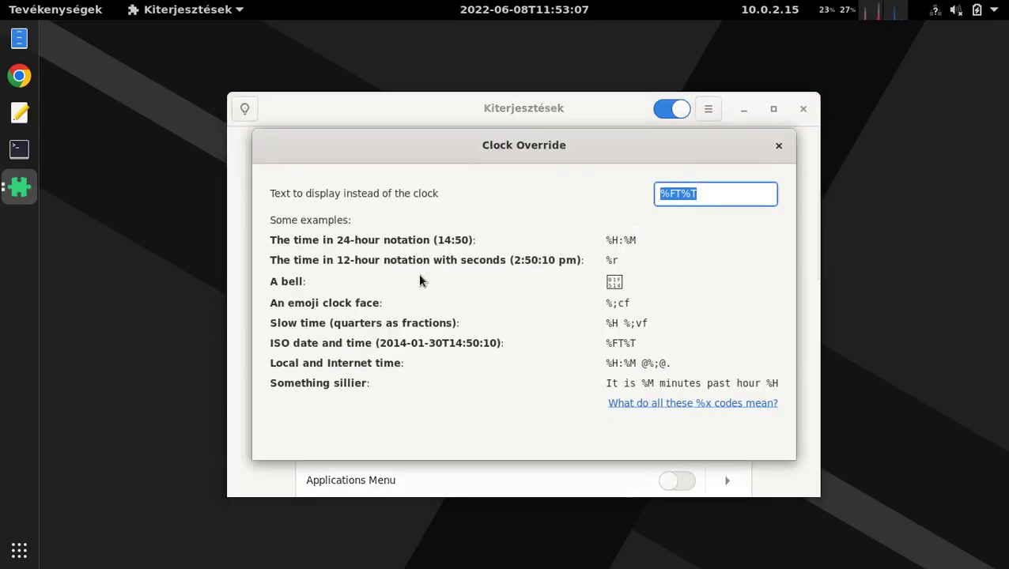
{"action": "left_click_drag", "start_coordinate": [523, 149], "coordinate": [515, 147]}
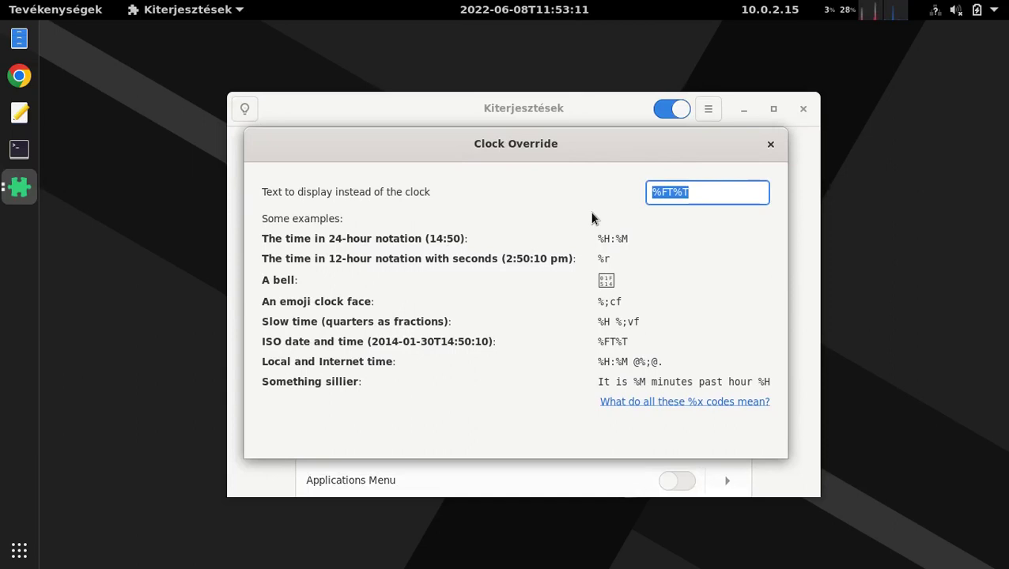
{"action": "key", "text": "BackSpace"}
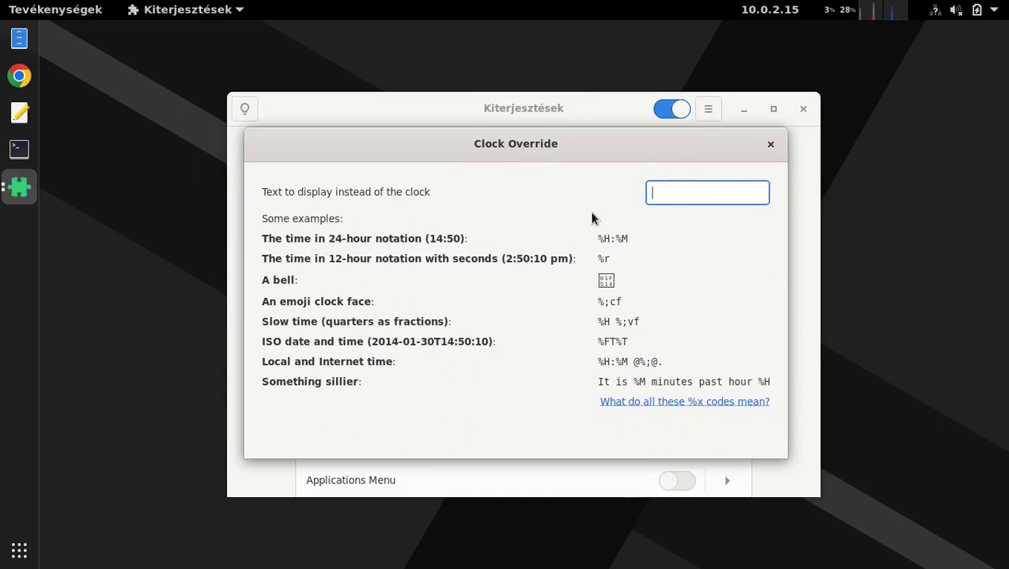
Look through the linked GLib documentation for the meaning of the %x codes, and close the browser
{"action": "left_click", "coordinate": [676, 405]}
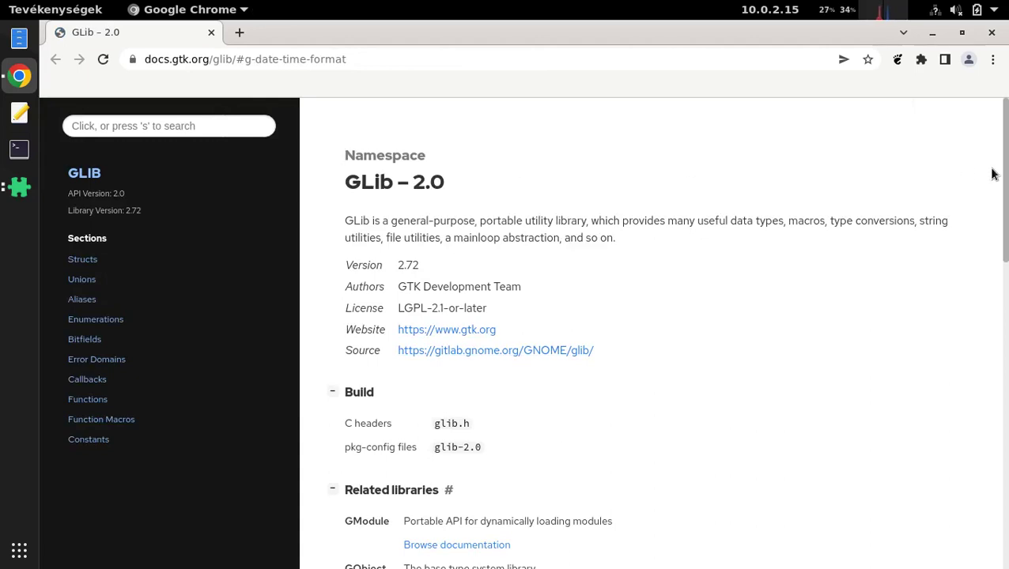
{"action": "left_click_drag", "start_coordinate": [1002, 176], "coordinate": [1002, 482]}
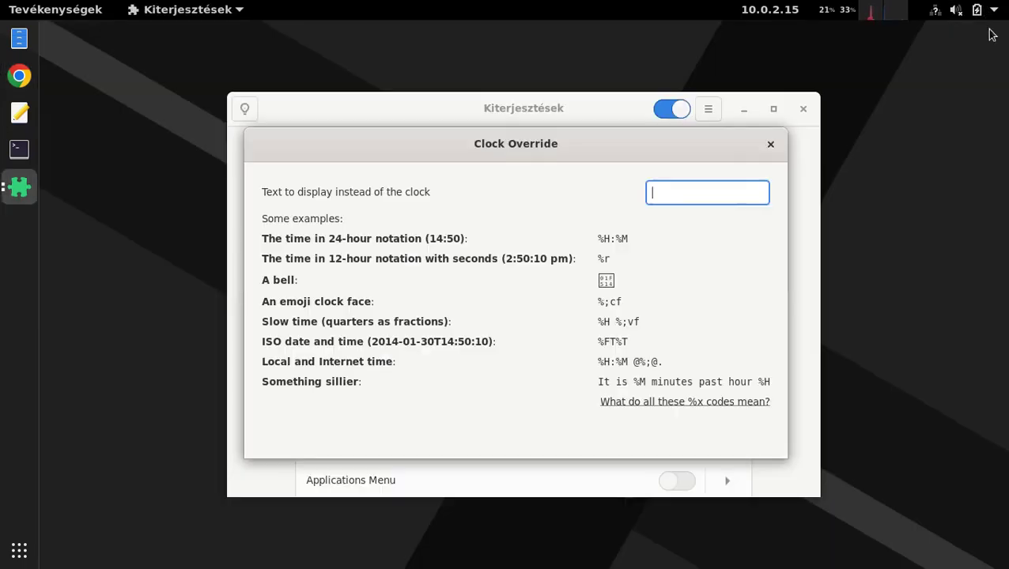
{"action": "left_click", "coordinate": [992, 32]}
Set Clock Override's display text to "| %H:%M:%S |"
{"action": "type", "text": "%H:%M:%S"}
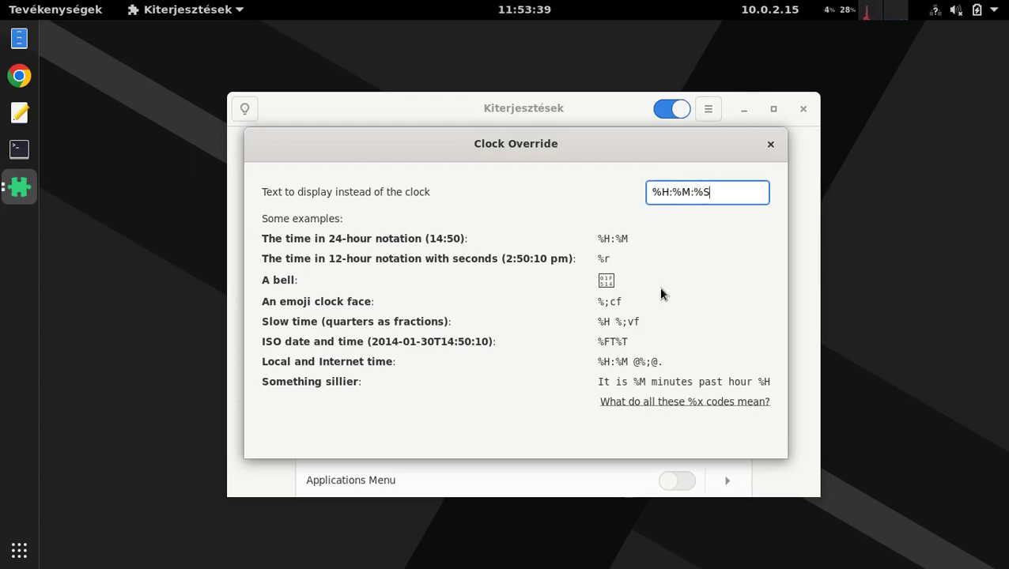
{"action": "key", "text": "Left"}
{"action": "key", "text": "Left"}
{"action": "key", "text": "Left"}
{"action": "key", "text": "Left"}
{"action": "key", "text": "Left"}
{"action": "key", "text": "Left"}
{"action": "key", "text": "Left"}
{"action": "key", "text": "Left"}
{"action": "type", "text": "|"}
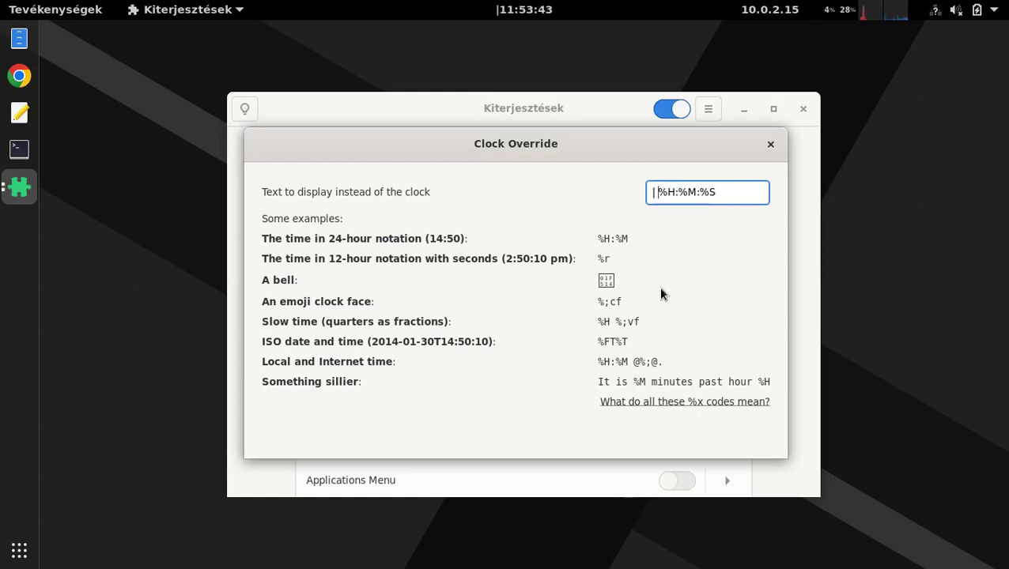
{"action": "key", "text": "Right"}
{"action": "key", "text": "Right"}
{"action": "key", "text": "Right"}
{"action": "key", "text": "Right"}
{"action": "key", "text": "Right"}
{"action": "key", "text": "Right"}
{"action": "key", "text": "Right"}
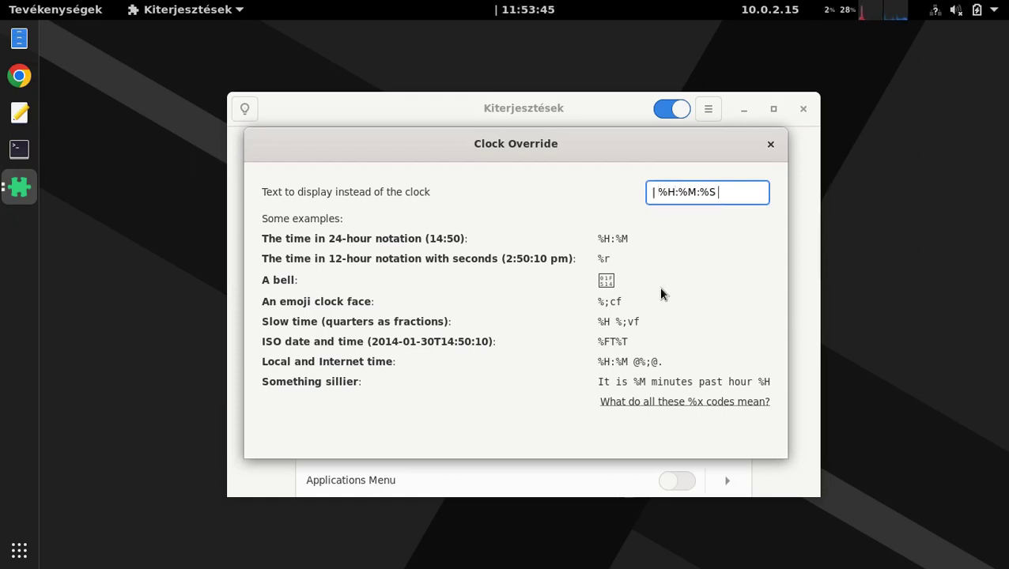
{"action": "type", "text": "|"}
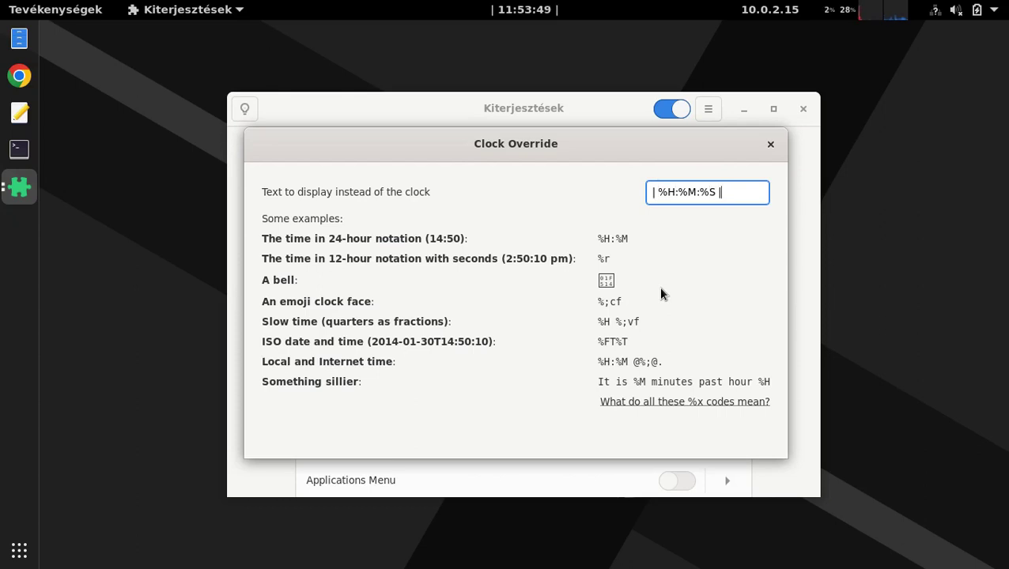
Insert "| %b |" before the time so Clock Override's display text reads "| %b | %H:%M:%S |"
{"action": "key", "text": "Left"}
{"action": "key", "text": "Left"}
{"action": "key", "text": "Left"}
{"action": "key", "text": "Left"}
{"action": "key", "text": "Left"}
{"action": "key", "text": "Left"}
{"action": "key", "text": "Left"}
{"action": "key", "text": "Left"}
{"action": "key", "text": "Left"}
{"action": "key", "text": "Left"}
{"action": "key", "text": "Left"}
{"action": "key", "text": "Left"}
{"action": "type", "text": "| %"}
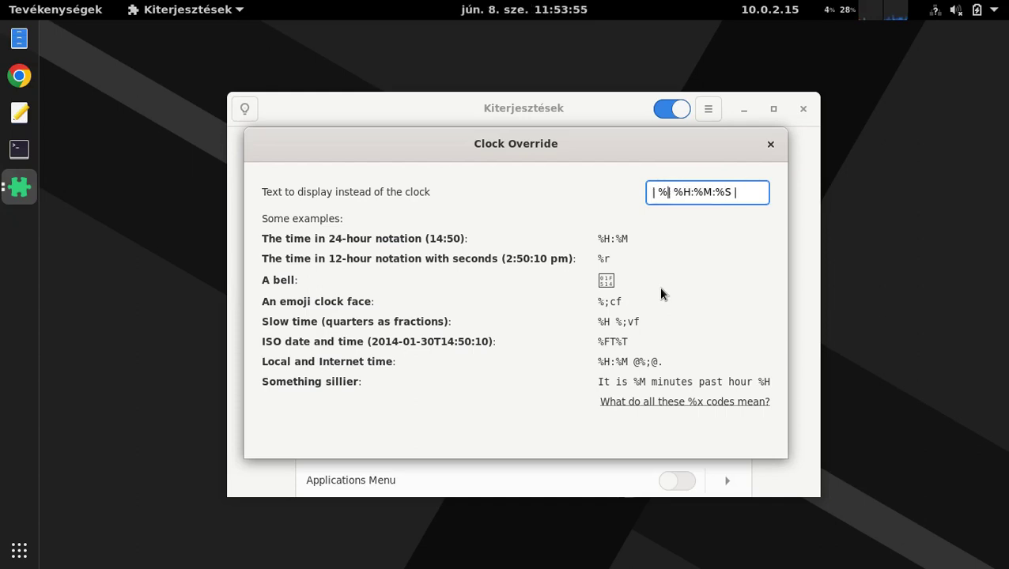
{"action": "type", "text": "b"}
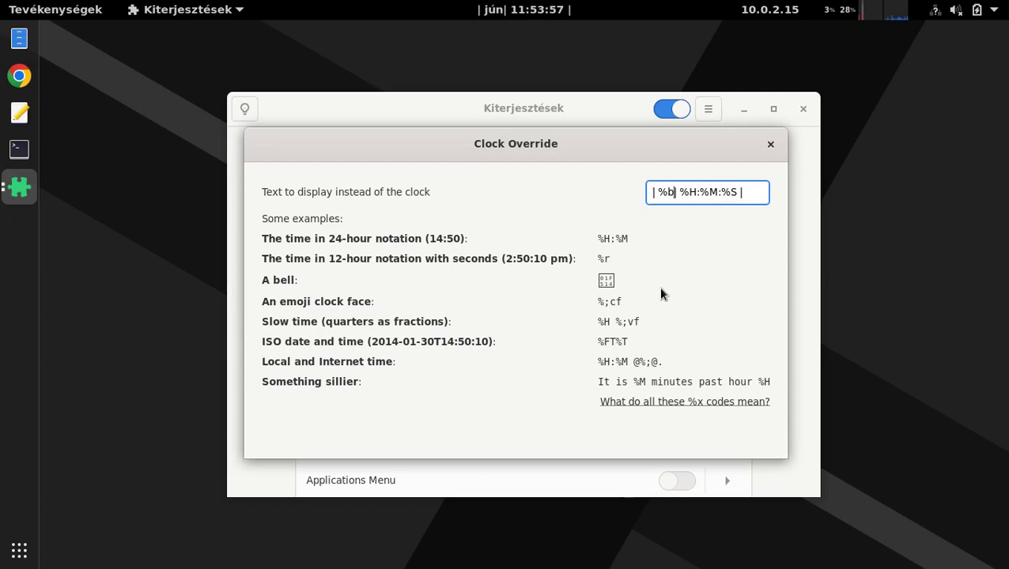
{"action": "type", "text": " |"}
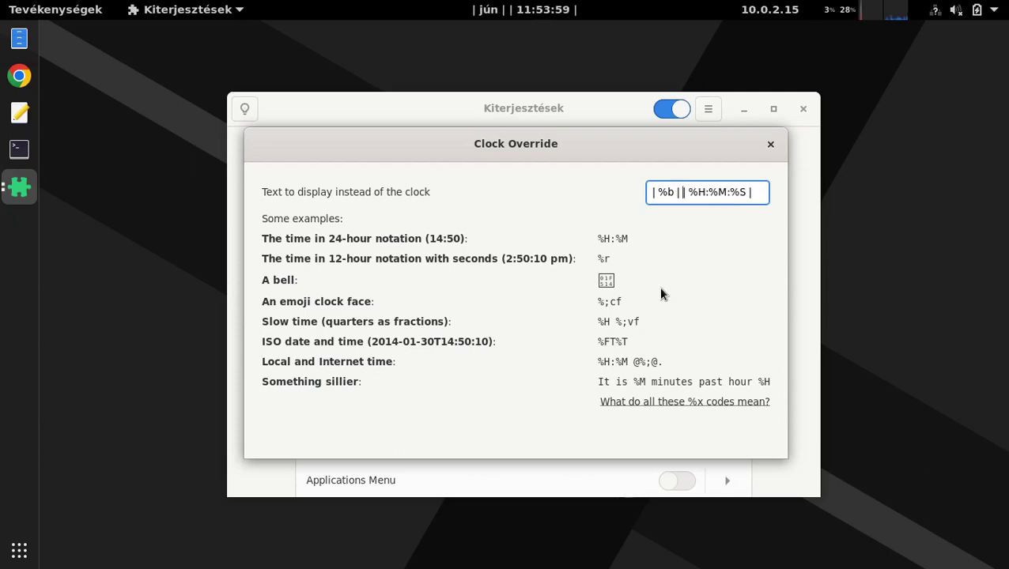
Replace the %b month code in the display text with the weekday code %a
{"action": "key", "text": "Left"}
{"action": "key", "text": "Left"}
{"action": "key", "text": "BackSpace"}
{"action": "type", "text": "a"}
{"action": "key", "text": "Left"}
{"action": "key", "text": "Right"}
{"action": "key", "text": "Right"}
{"action": "key", "text": "Right"}
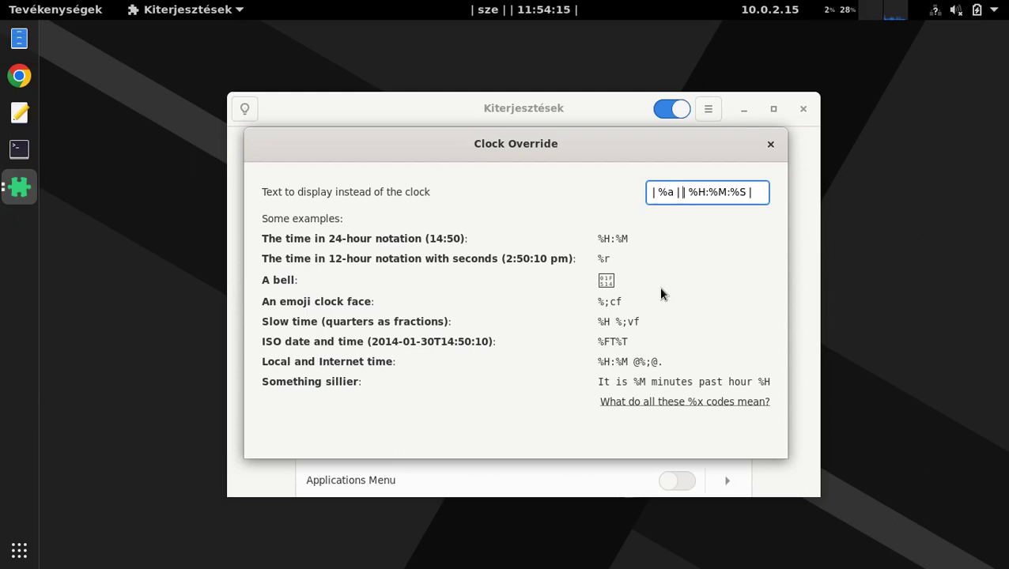
Add the numeric date "%m.%d" between the weekday and the time dividers, and close Clock Override's settings and the Kiterjesztések app
{"action": "type", "text": "%b"}
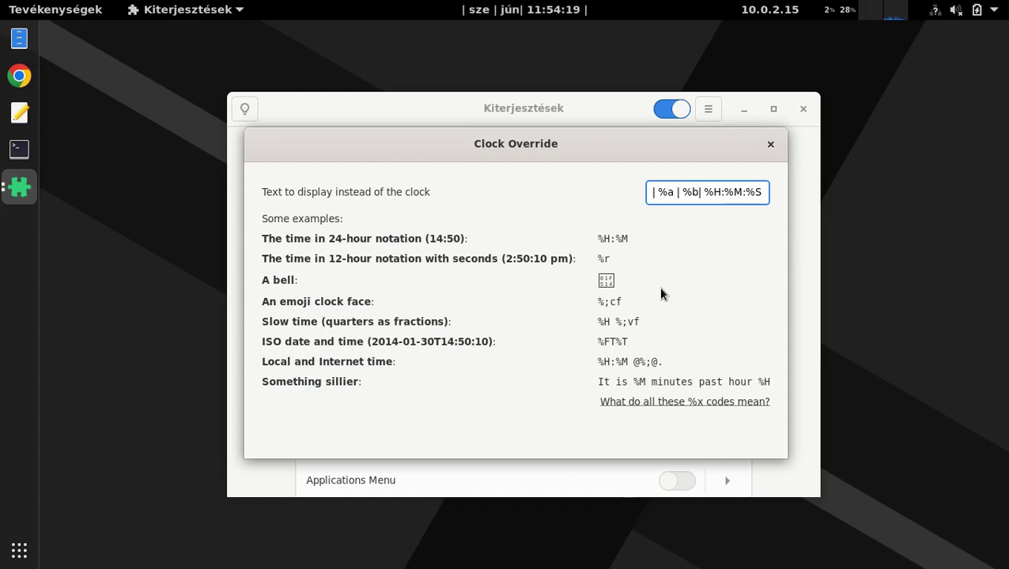
{"action": "key", "text": "BackSpace"}
{"action": "type", "text": "B"}
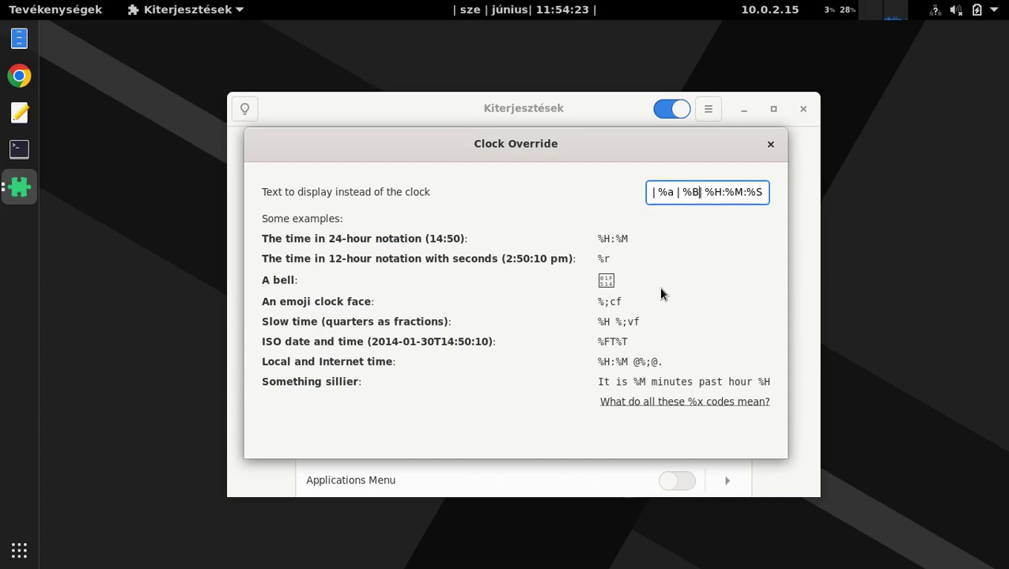
{"action": "key", "text": "BackSpace"}
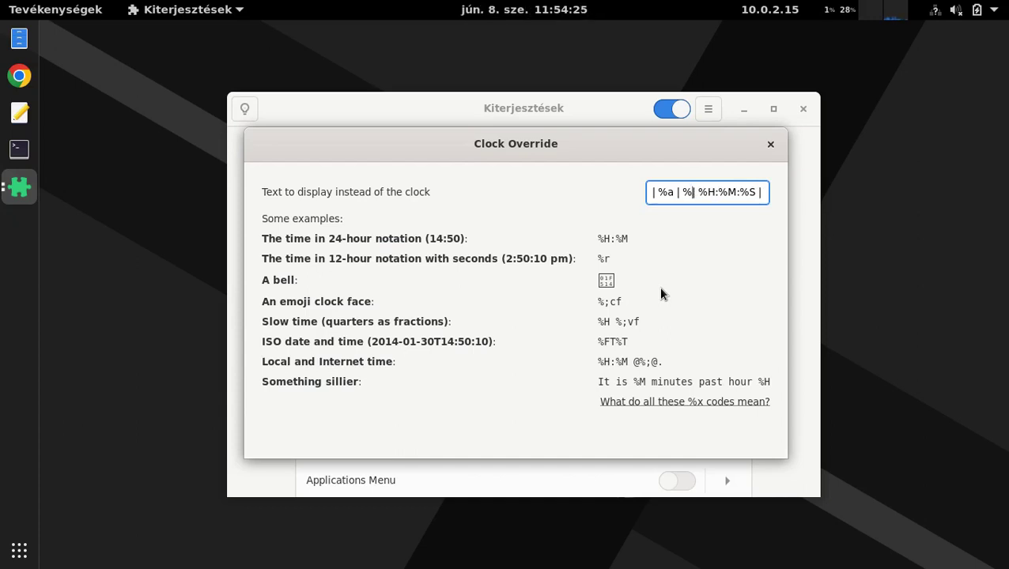
{"action": "type", "text": "m"}
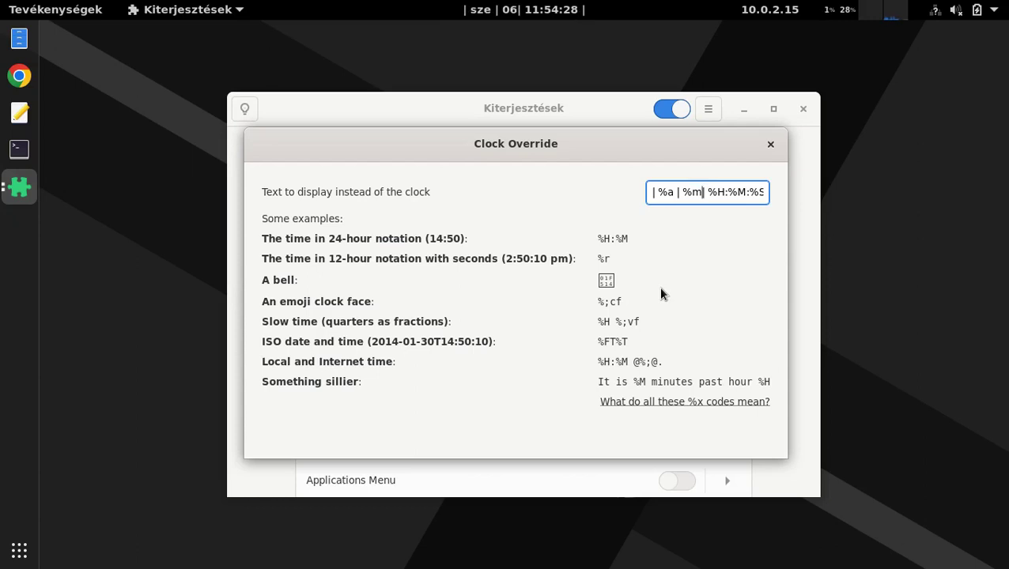
{"action": "type", "text": ".%d"}
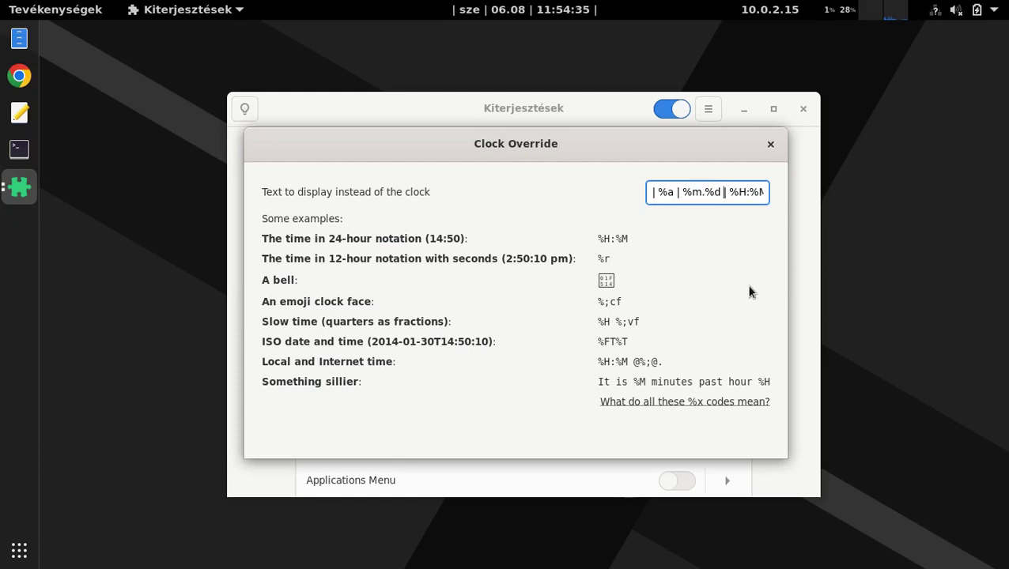
{"action": "left_click", "coordinate": [770, 145]}
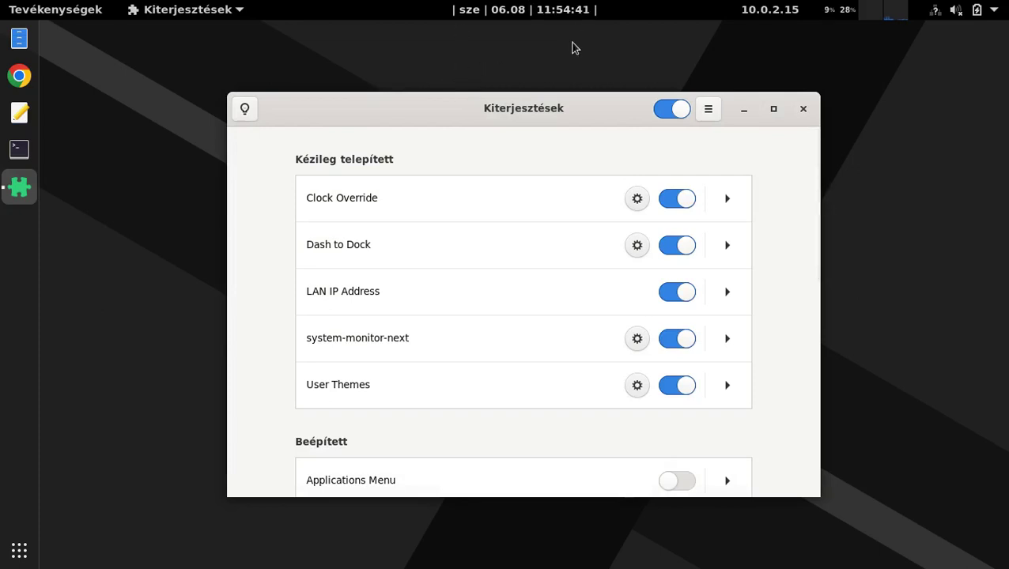
{"action": "left_click", "coordinate": [803, 108]}
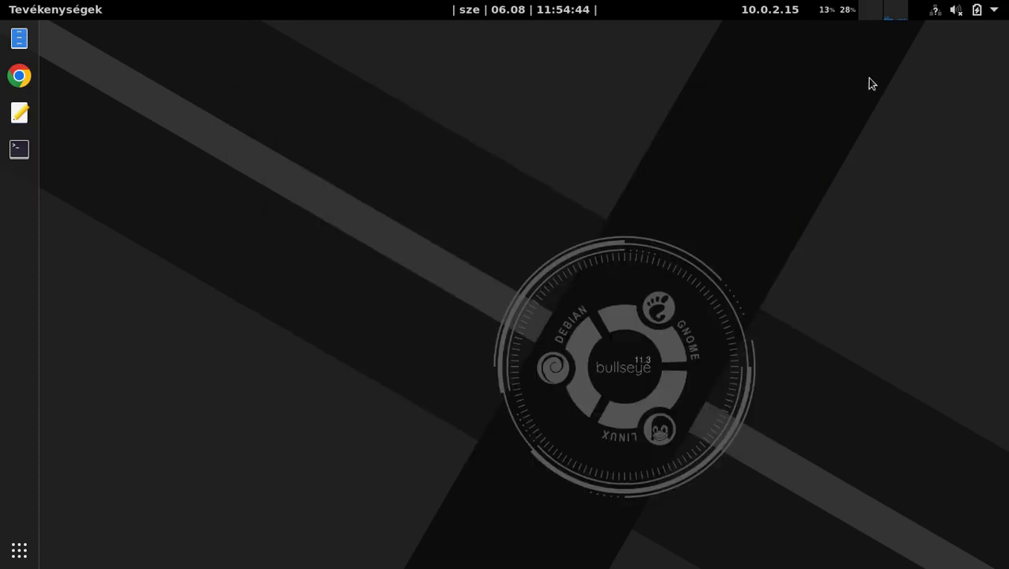
Open the system-monitor-next preferences and set the network (Hálózat) graph width to 75
{"action": "left_click", "coordinate": [873, 22]}
{"action": "left_click", "coordinate": [811, 242]}
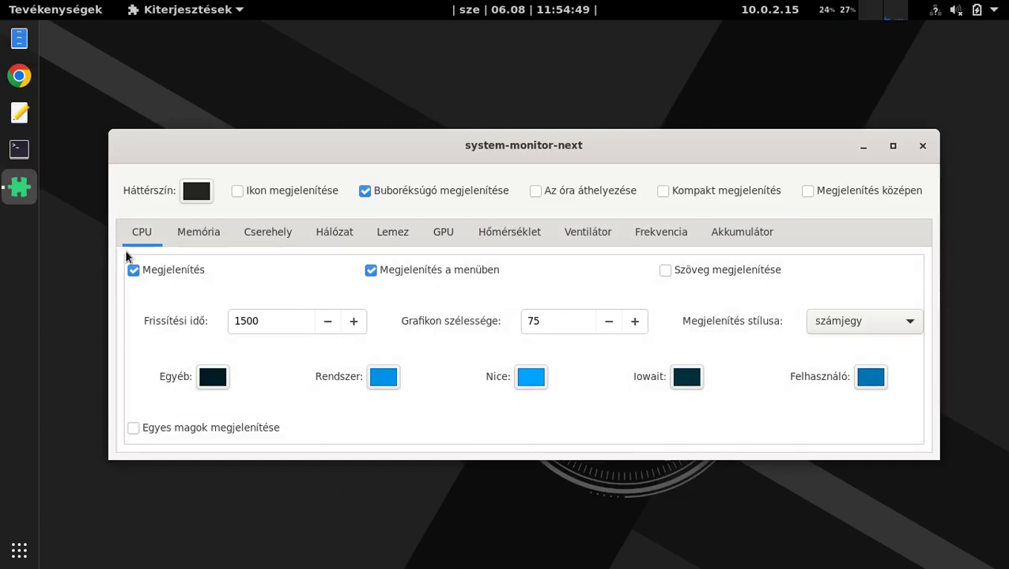
{"action": "left_click", "coordinate": [340, 234]}
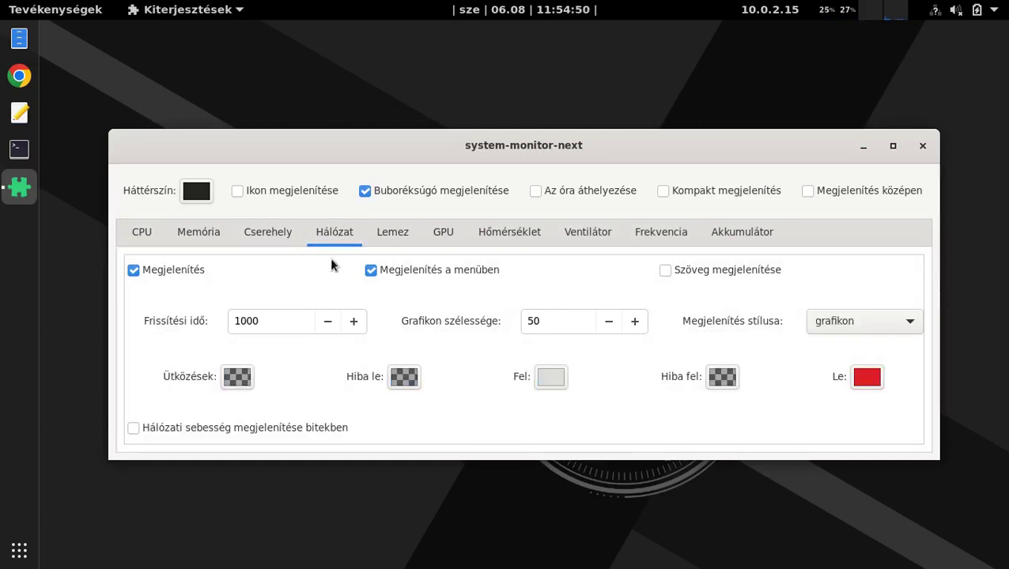
{"action": "double_click", "coordinate": [558, 322]}
{"action": "type", "text": "75"}
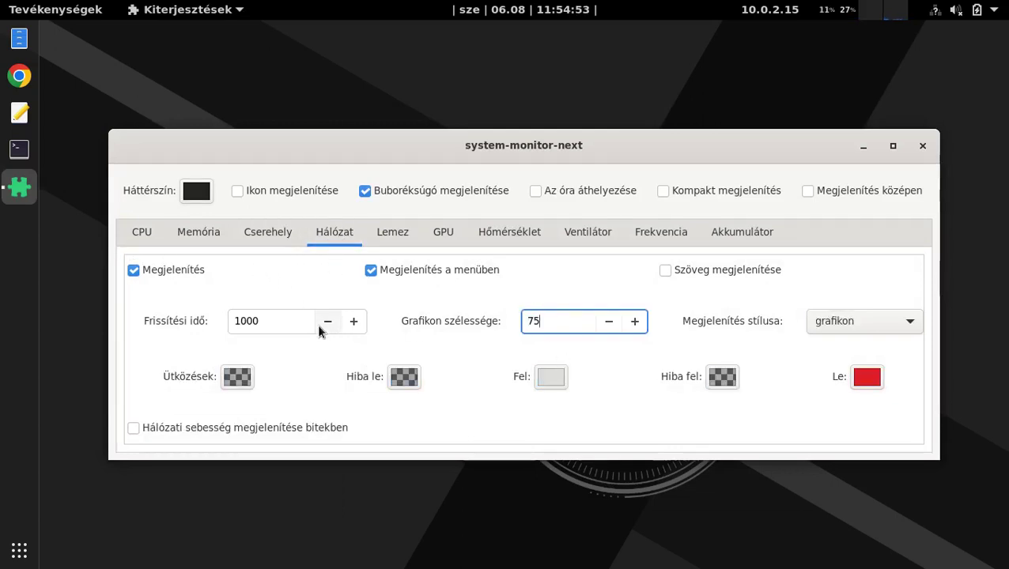
Set the disk (Lemez) graph width to 75 and close the system-monitor-next preferences
{"action": "left_click", "coordinate": [390, 232]}
{"action": "double_click", "coordinate": [553, 318]}
{"action": "type", "text": "75"}
{"action": "key", "text": "Tab"}
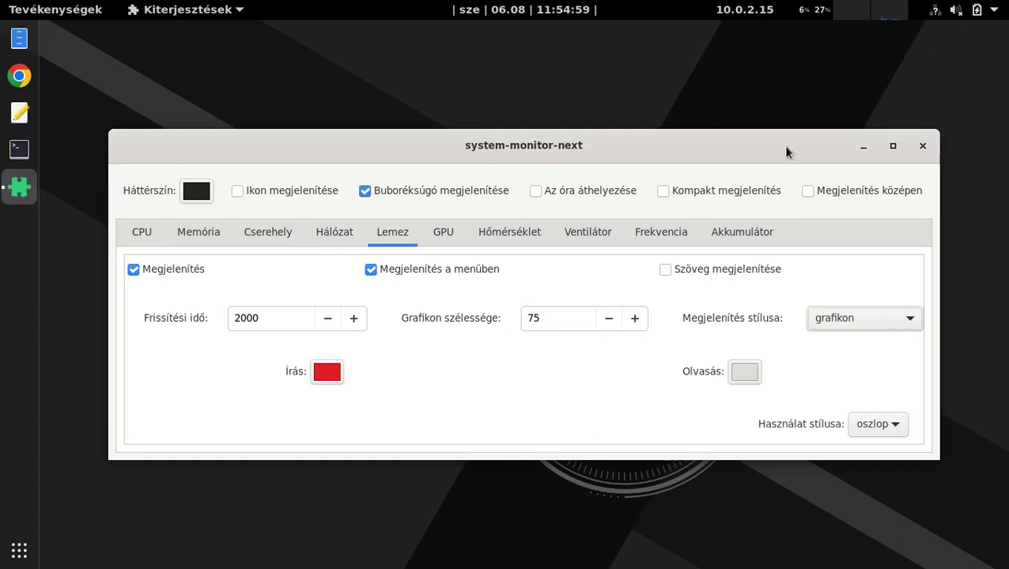
{"action": "left_click", "coordinate": [922, 147]}
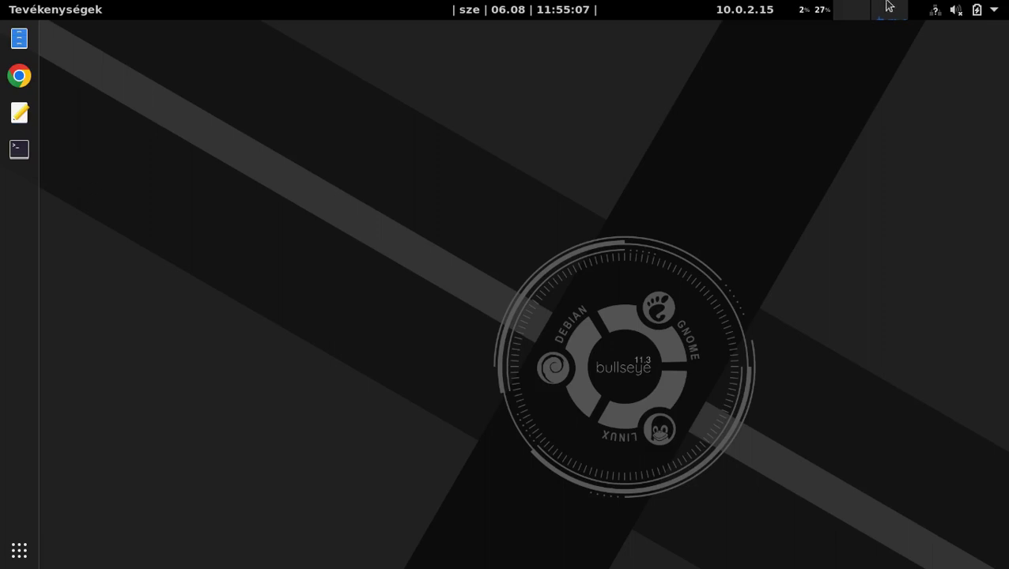
{"action": "left_click", "coordinate": [968, 12]}
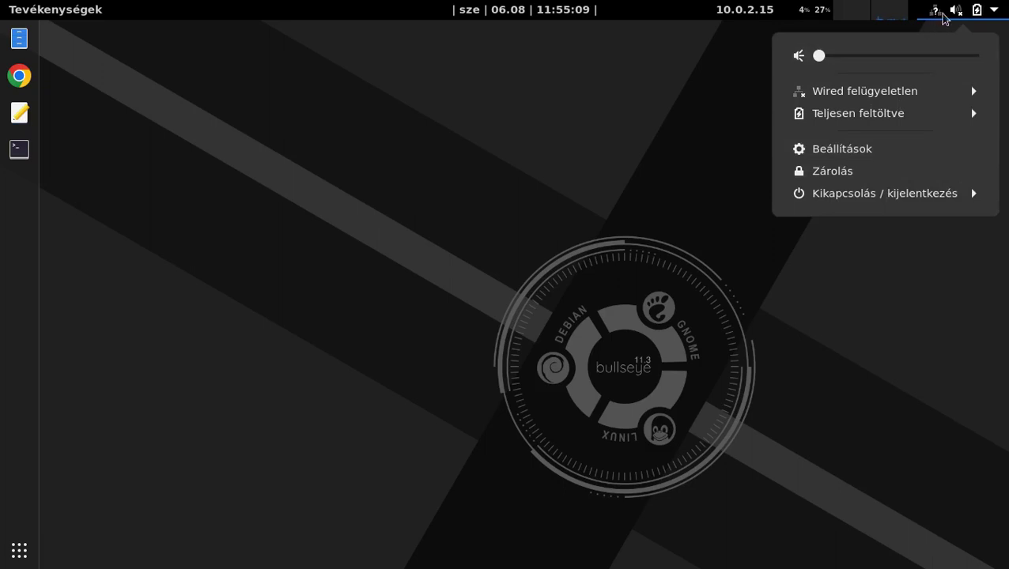
{"action": "left_click", "coordinate": [112, 420]}
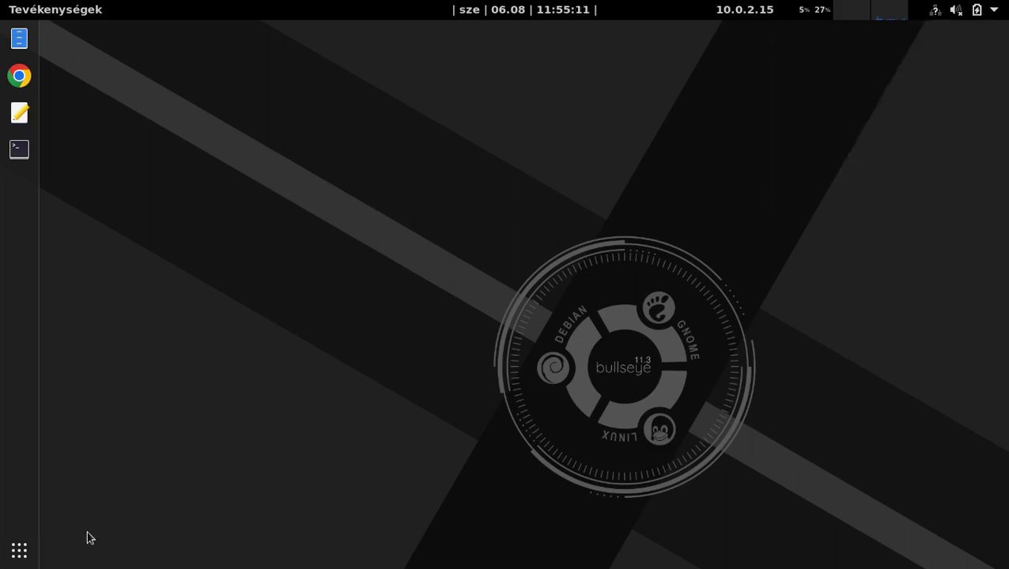
Open the Terminál app and switch to the root user with su, entering the root password
{"action": "left_click", "coordinate": [19, 550]}
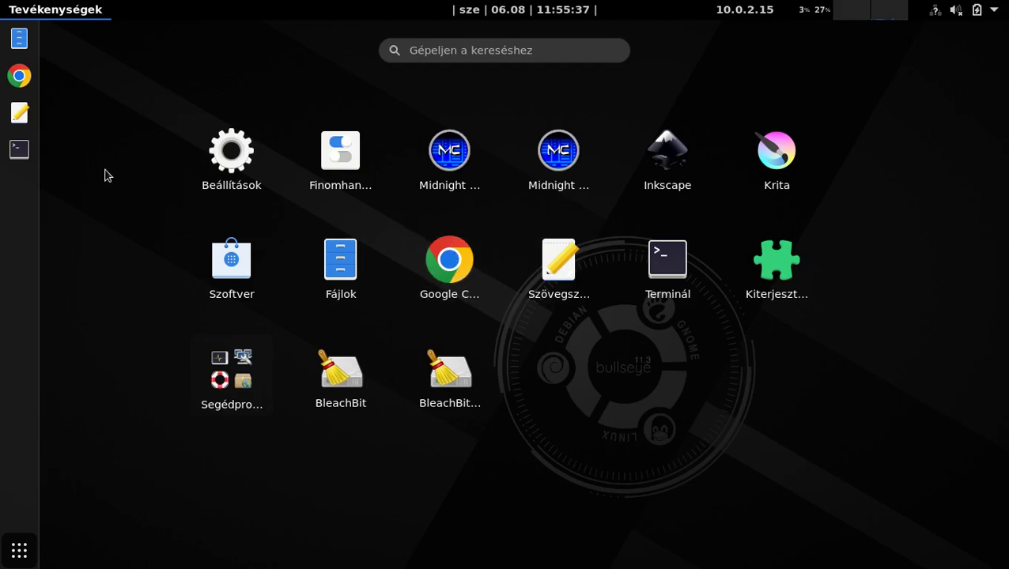
{"action": "left_click", "coordinate": [654, 256]}
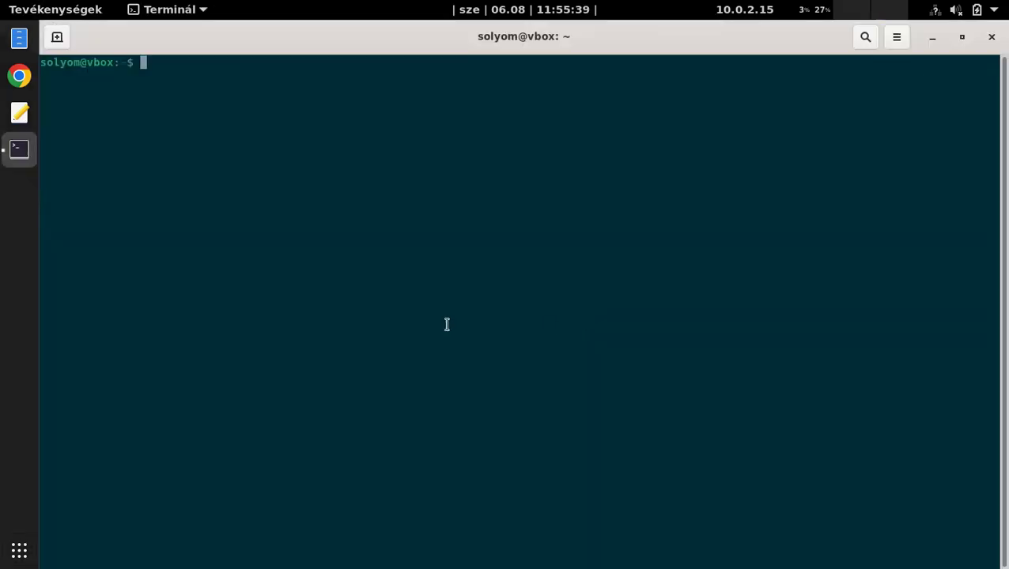
{"action": "type", "text": "su"}
{"action": "key", "text": "Return"}
{"action": "key", "text": "Return"}
Install VLC with "apt install vlc" and accept the installation
{"action": "type", "text": "apt instal"}
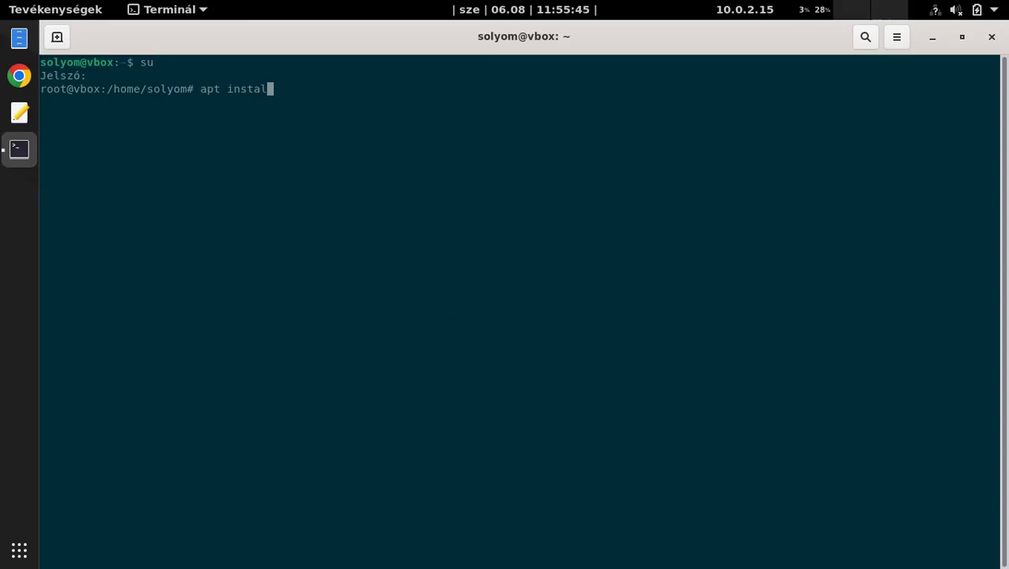
{"action": "type", "text": "l vlc"}
{"action": "key", "text": "Return"}
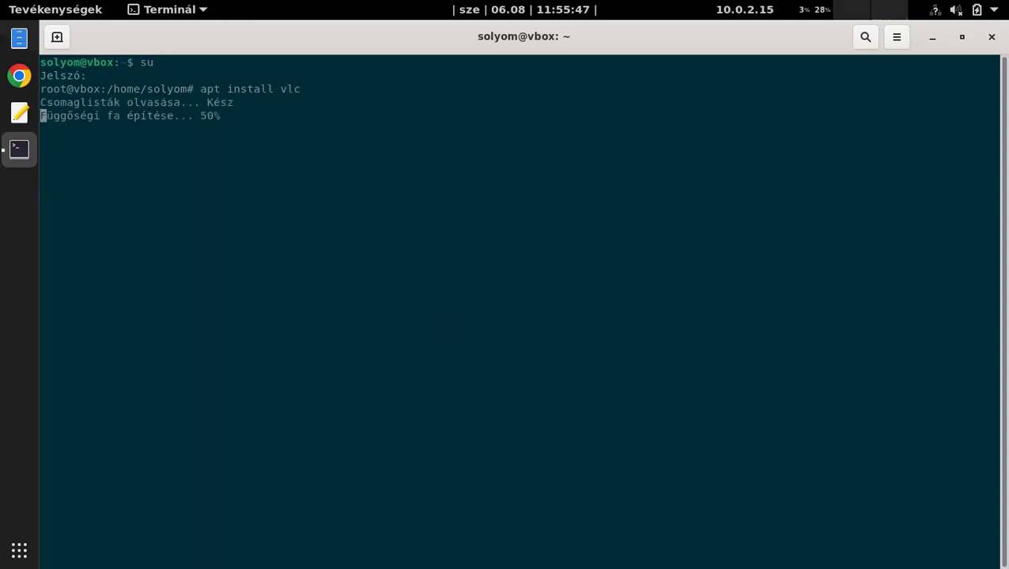
{"action": "key", "text": "Return"}
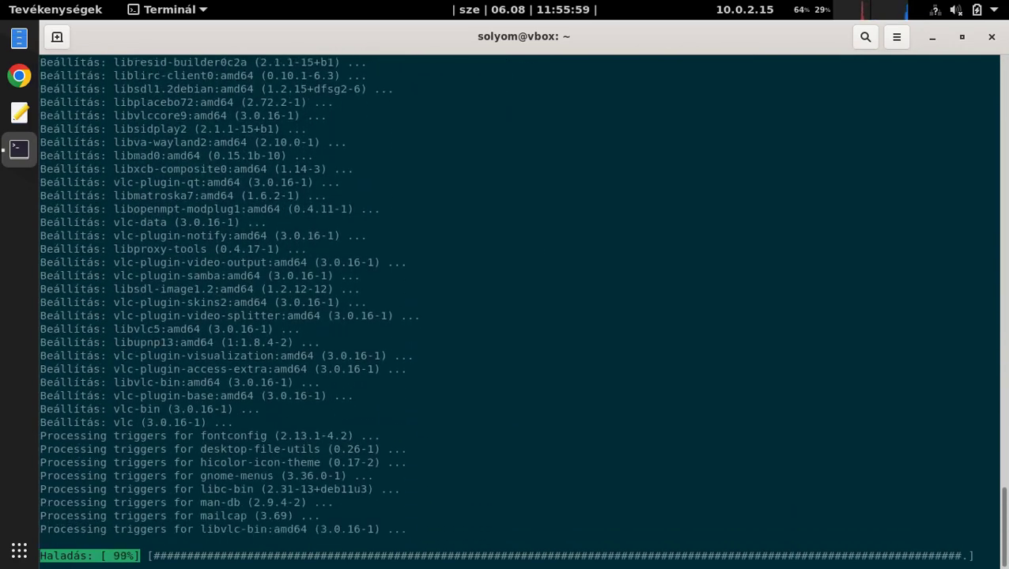
{"action": "key", "text": "Return"}
{"action": "key", "text": "Return"}
{"action": "key", "text": "Return"}
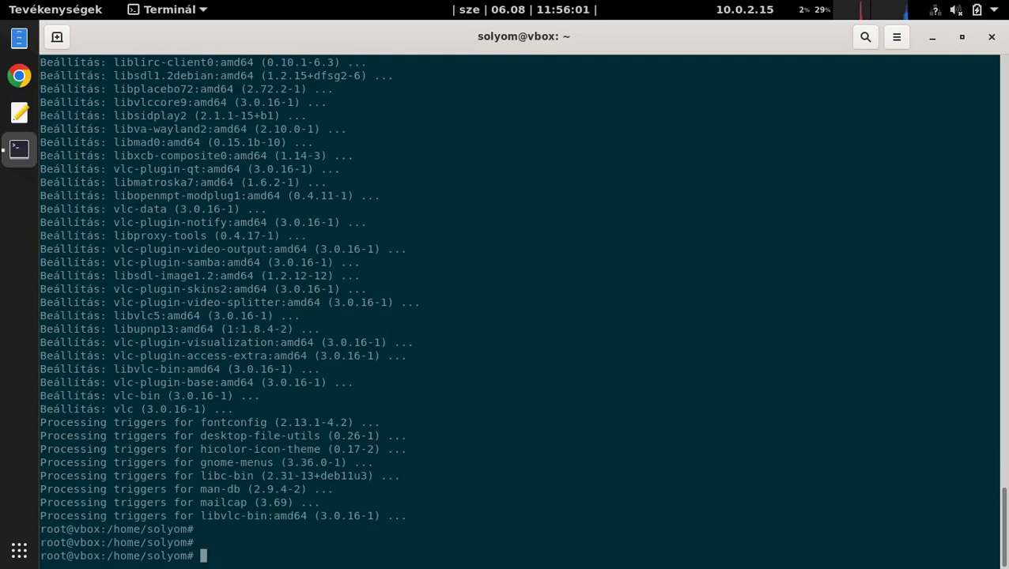
Exit the root session and close the terminal
{"action": "type", "text": "exit"}
{"action": "key", "text": "Return"}
{"action": "type", "text": "exit"}
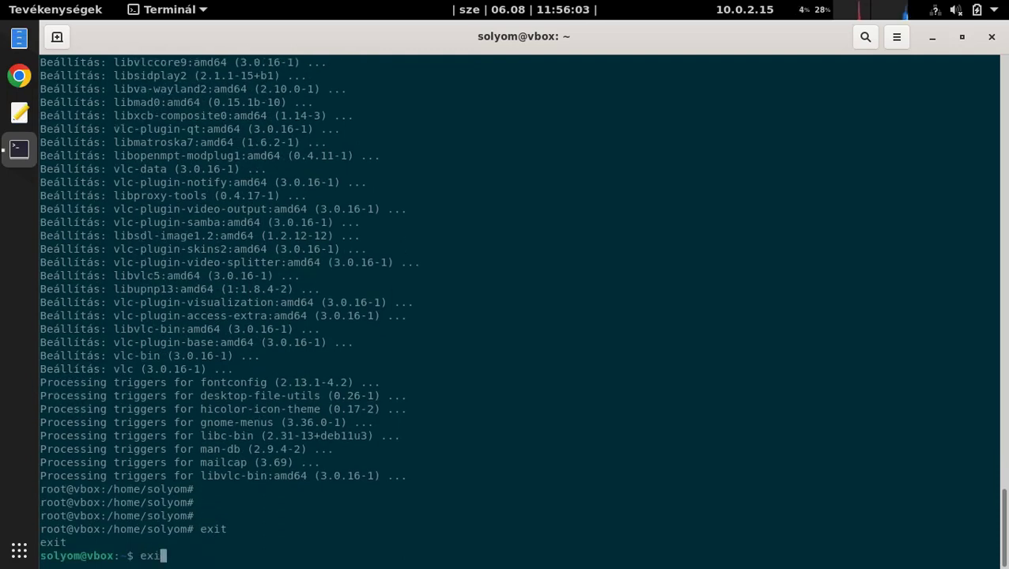
{"action": "key", "text": "Return"}
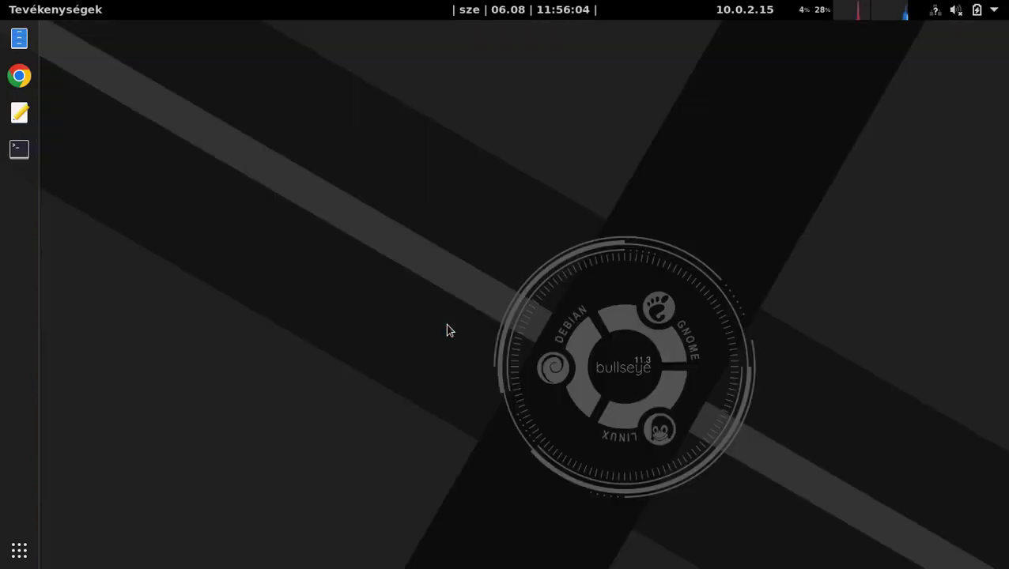
Move the Segédprogramok folder to the end of the application grid and put the second BleachBit launcher into it
{"action": "left_click", "coordinate": [19, 550]}
{"action": "left_click_drag", "start_coordinate": [232, 376], "coordinate": [671, 378]}
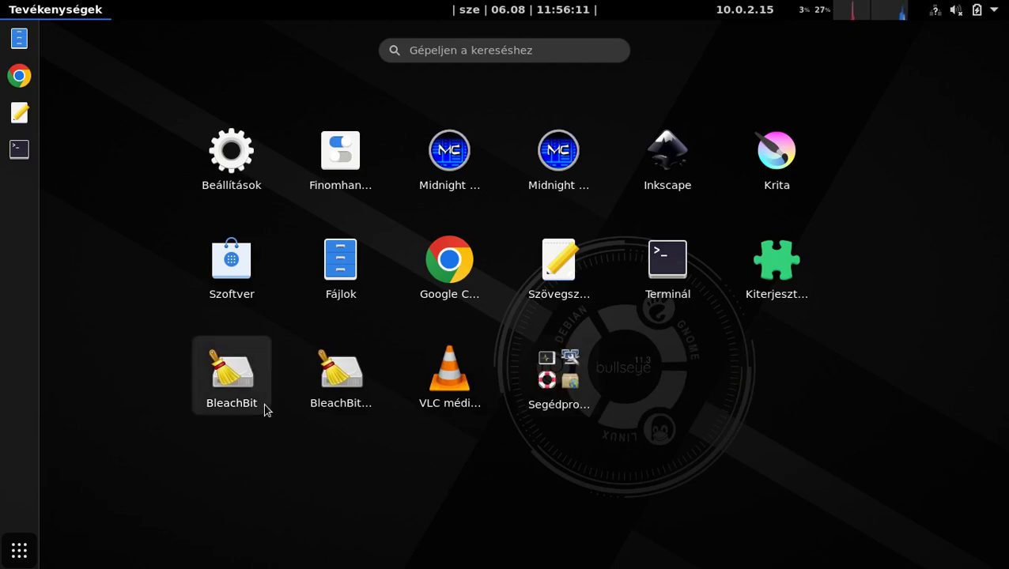
{"action": "left_click_drag", "start_coordinate": [335, 387], "coordinate": [470, 375]}
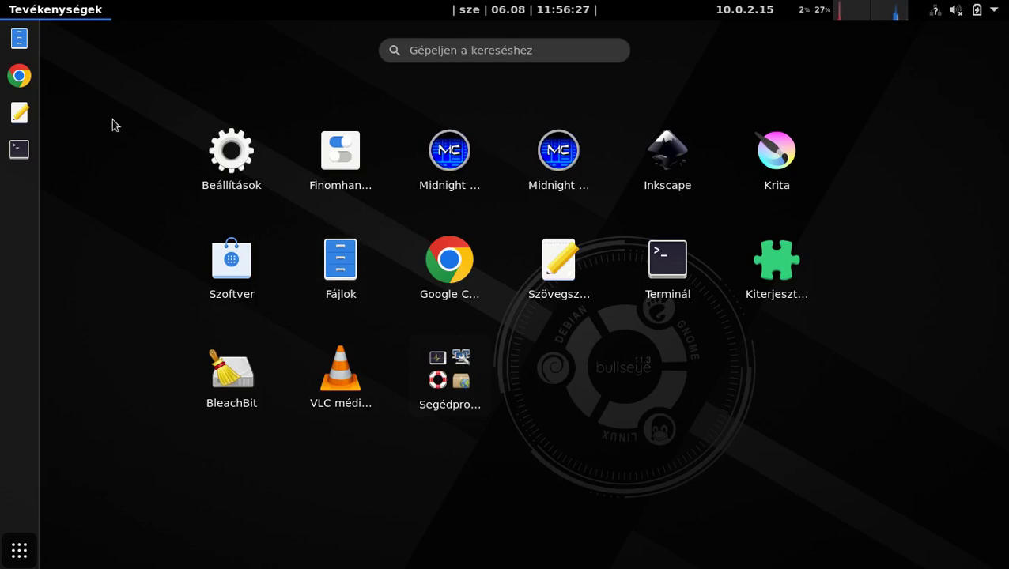
Open falcon.okis.hu in Google Chrome and follow the Tudásbázis link in the page footer
{"action": "left_click", "coordinate": [20, 77]}
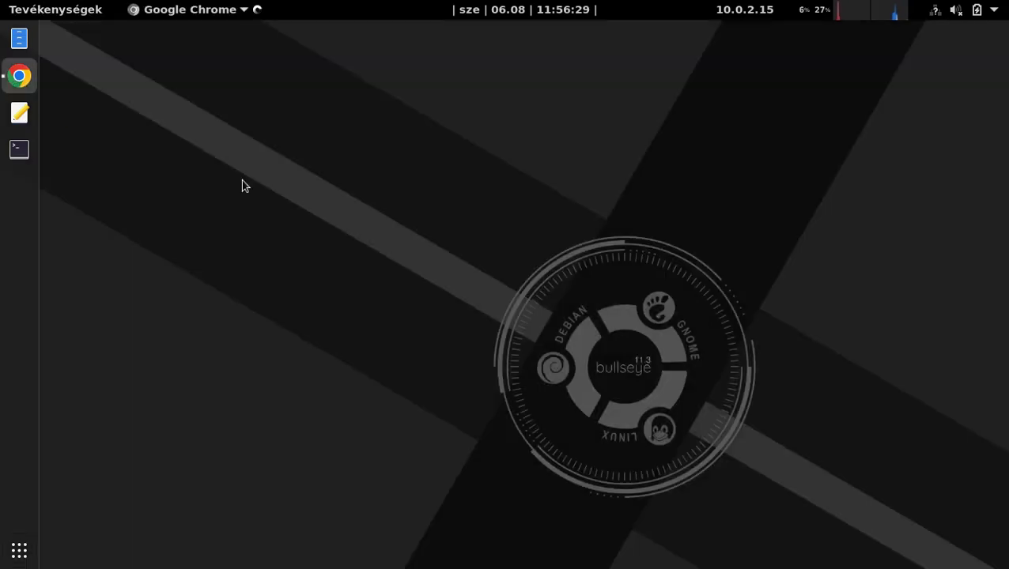
{"action": "type", "text": "fal"}
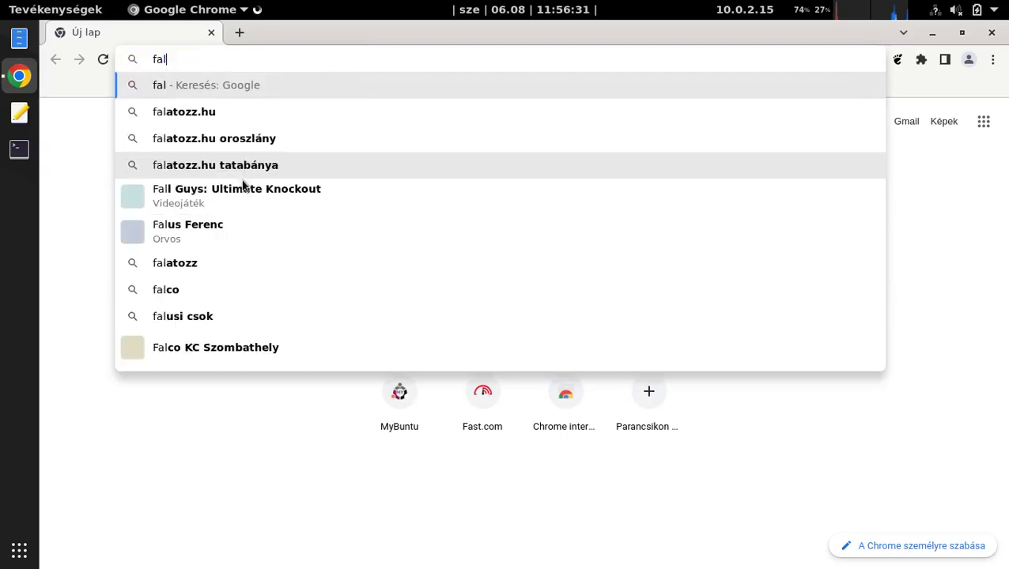
{"action": "type", "text": "con.okis.hu"}
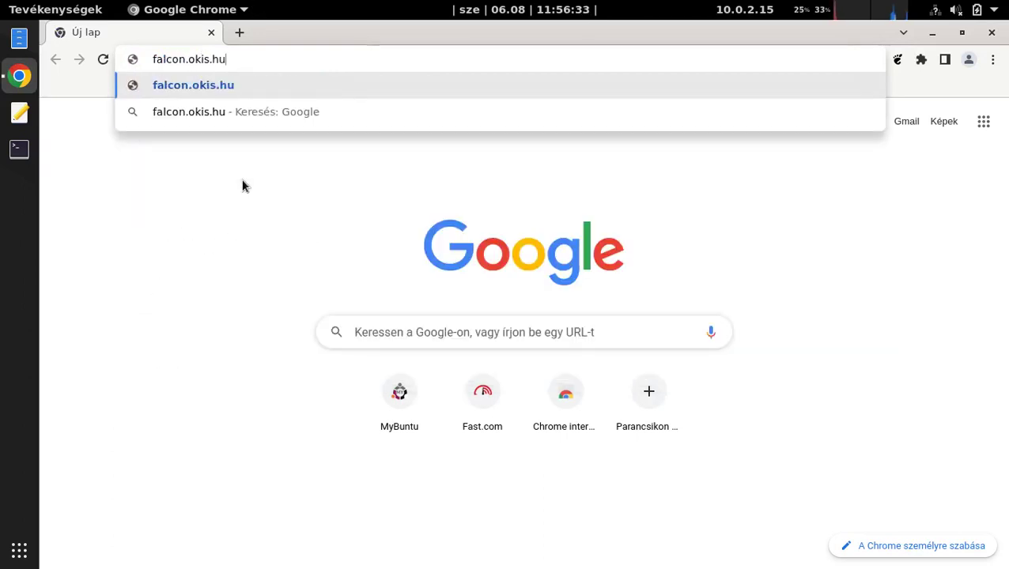
{"action": "key", "text": "Return"}
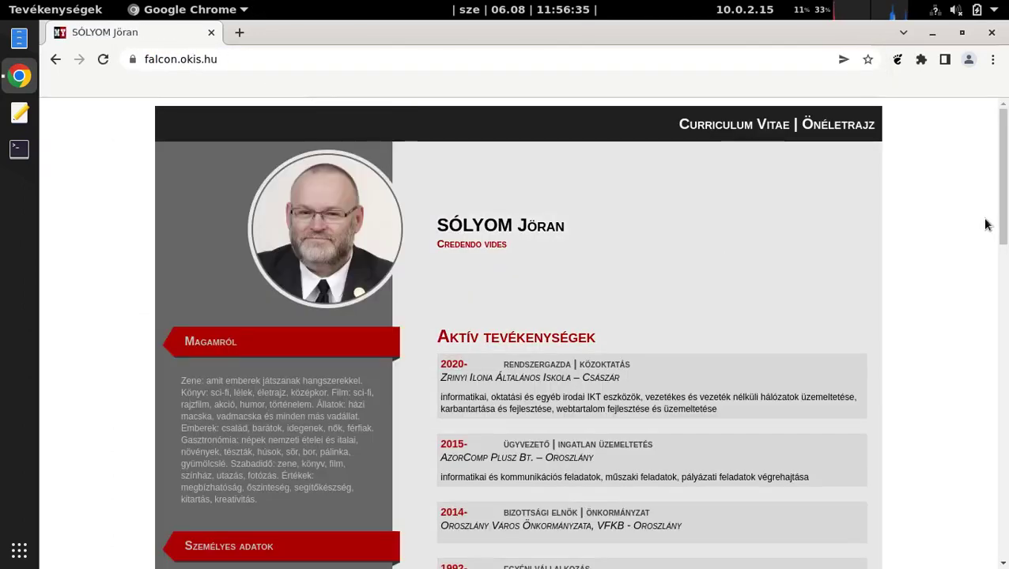
{"action": "left_click_drag", "start_coordinate": [1002, 136], "coordinate": [1003, 553]}
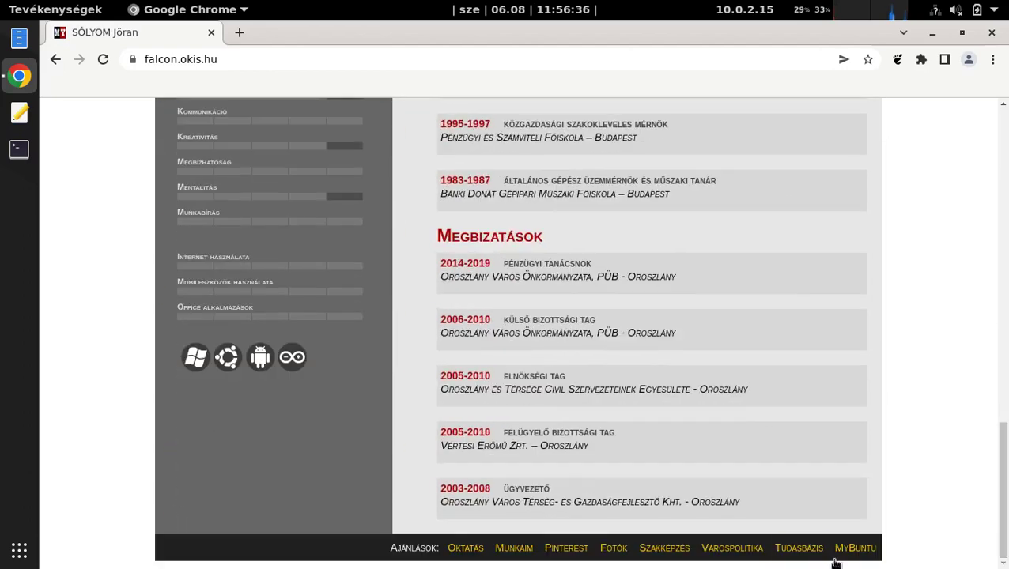
{"action": "left_click", "coordinate": [792, 549]}
Copy the command "gsettings reset org.gnome.shell app-picker-layout" from the "APP-rács újrarendezése" entry on the Tudásbázis page
{"action": "left_click_drag", "start_coordinate": [1002, 150], "coordinate": [1003, 275]}
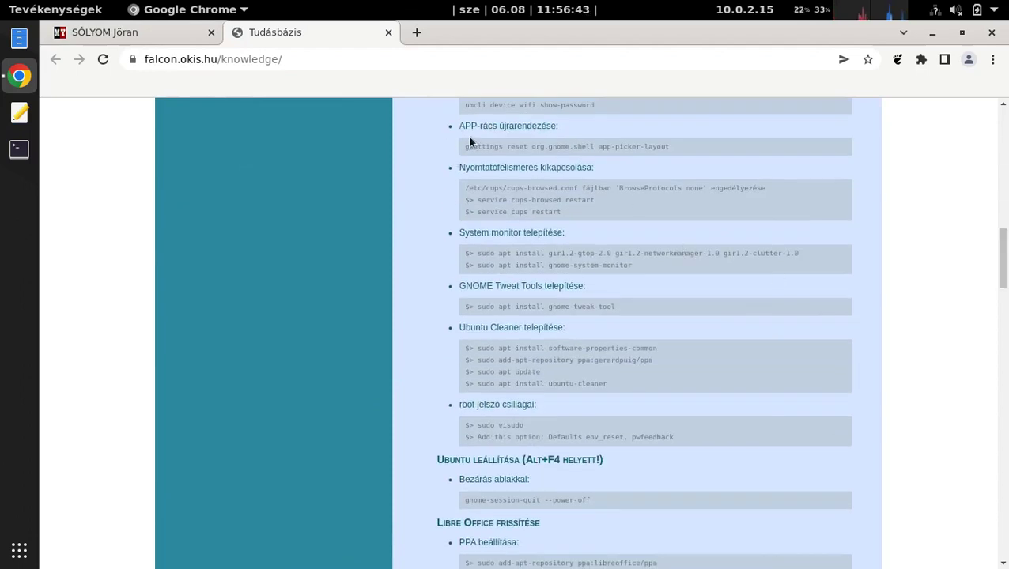
{"action": "left_click_drag", "start_coordinate": [464, 145], "coordinate": [684, 144]}
{"action": "key", "text": "super+c"}
{"action": "right_click", "coordinate": [684, 145]}
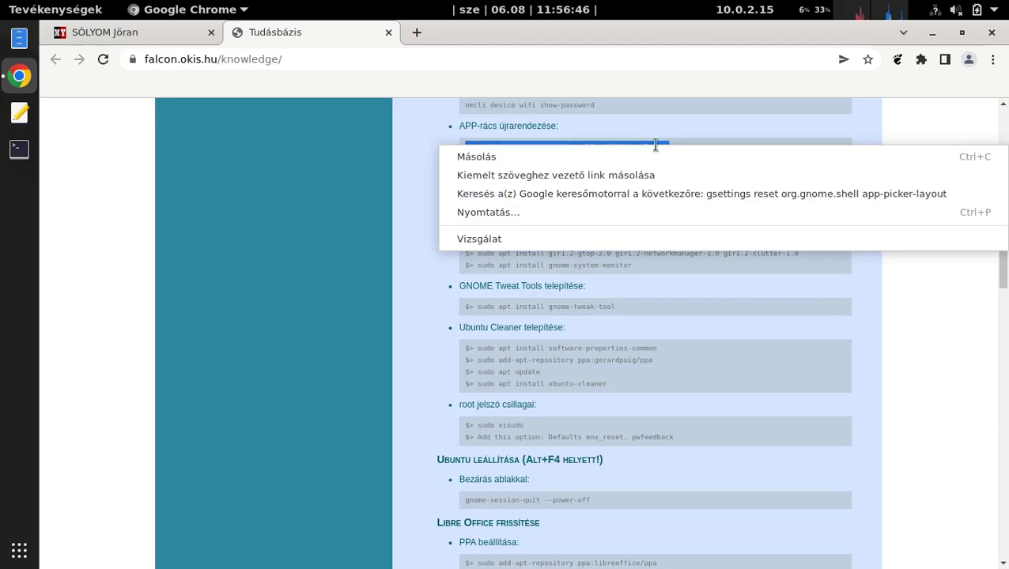
{"action": "left_click", "coordinate": [476, 157]}
Open a terminal and run the copied "gsettings reset org.gnome.shell app-picker-layout" command in it
{"action": "left_click", "coordinate": [19, 148]}
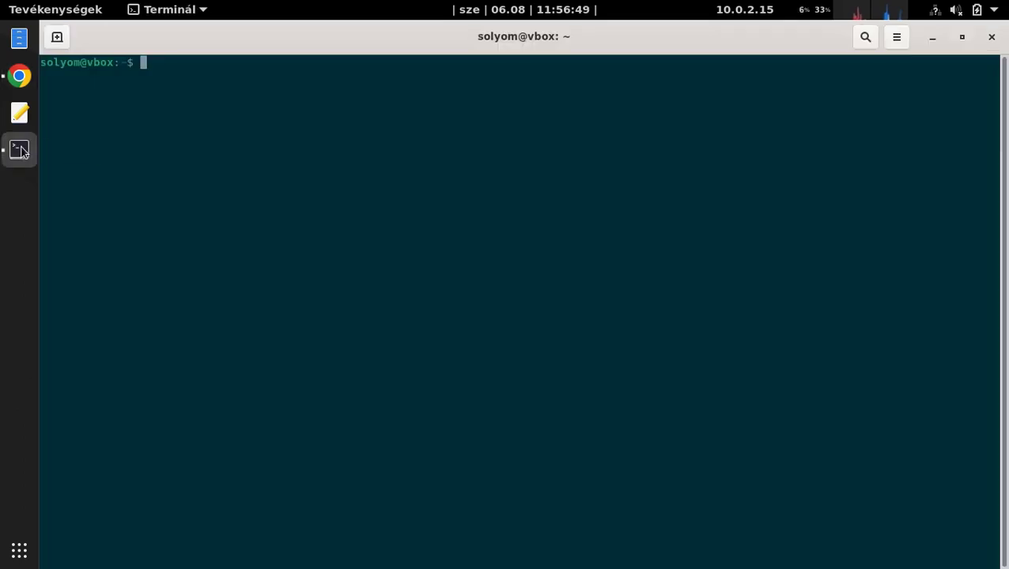
{"action": "right_click", "coordinate": [234, 241]}
{"action": "left_click", "coordinate": [326, 288]}
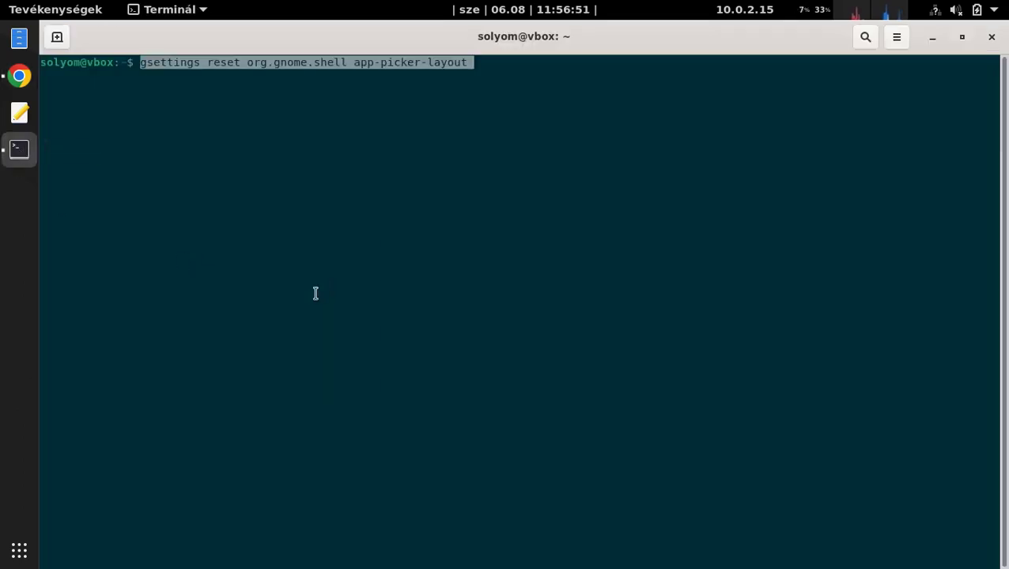
{"action": "key", "text": "Return"}
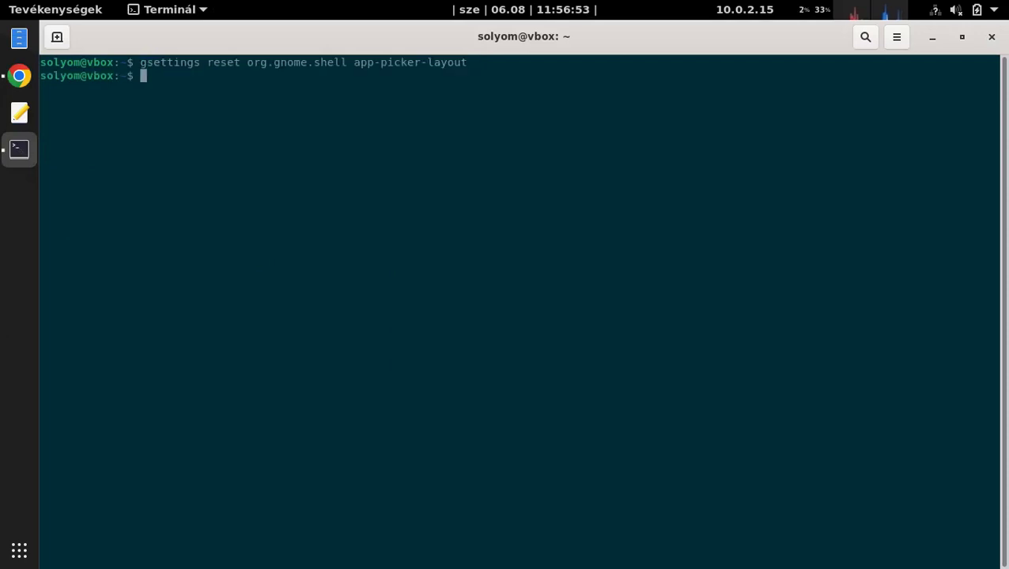
Check the icon order in the application grid and close the terminal and Google Chrome windows
{"action": "left_click", "coordinate": [19, 550]}
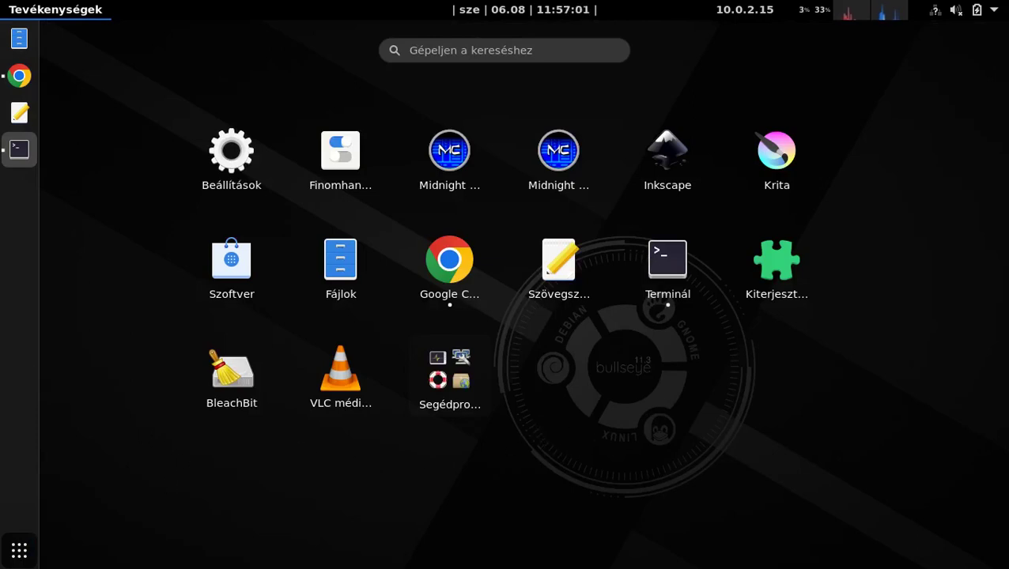
{"action": "left_click", "coordinate": [27, 557]}
{"action": "left_click", "coordinate": [990, 38]}
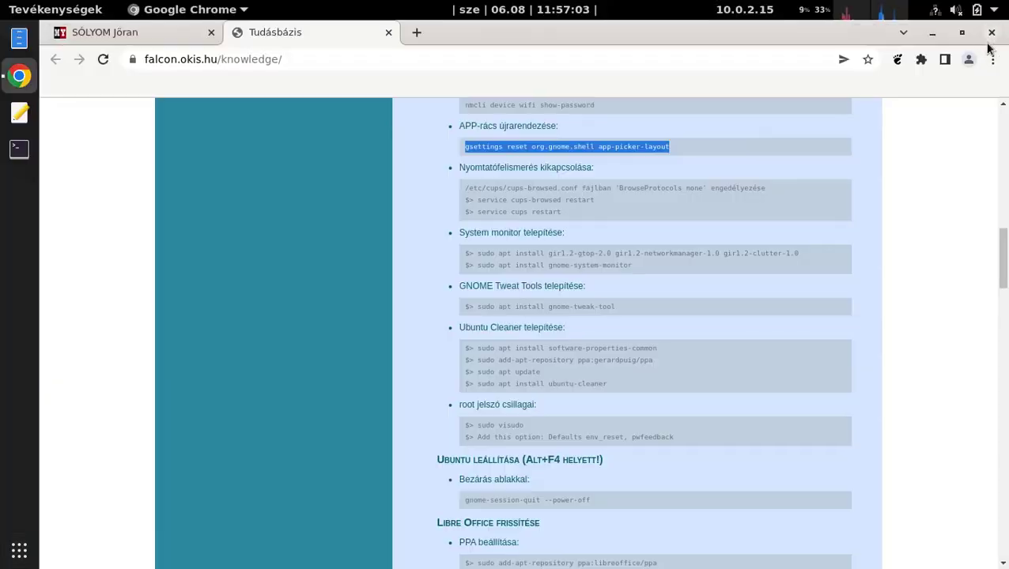
{"action": "left_click", "coordinate": [991, 32]}
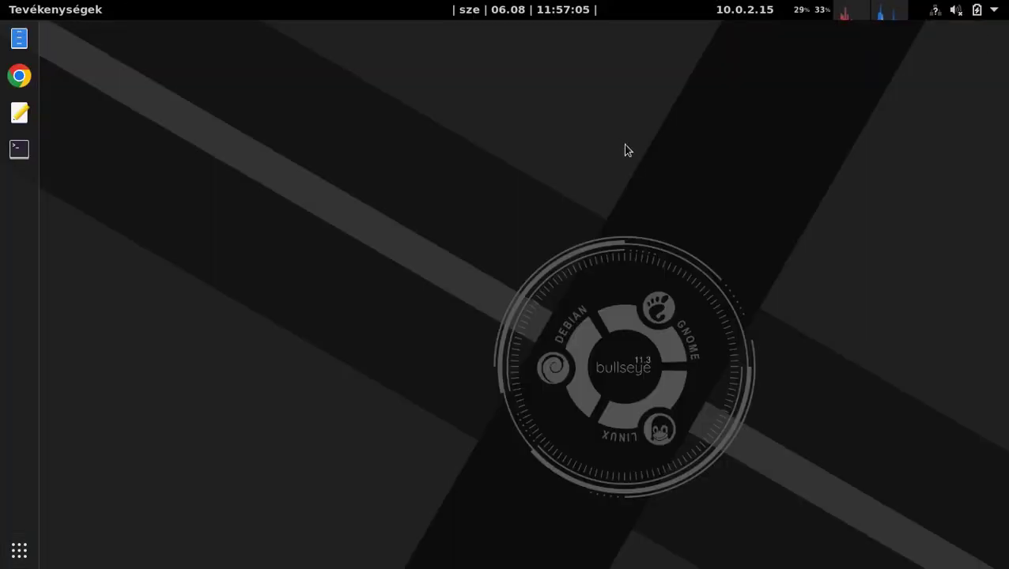
Restart GNOME Shell with the run command "r", review the application grid and return to the desktop
{"action": "key", "text": "alt+F2"}
{"action": "type", "text": "r"}
{"action": "key", "text": "Return"}
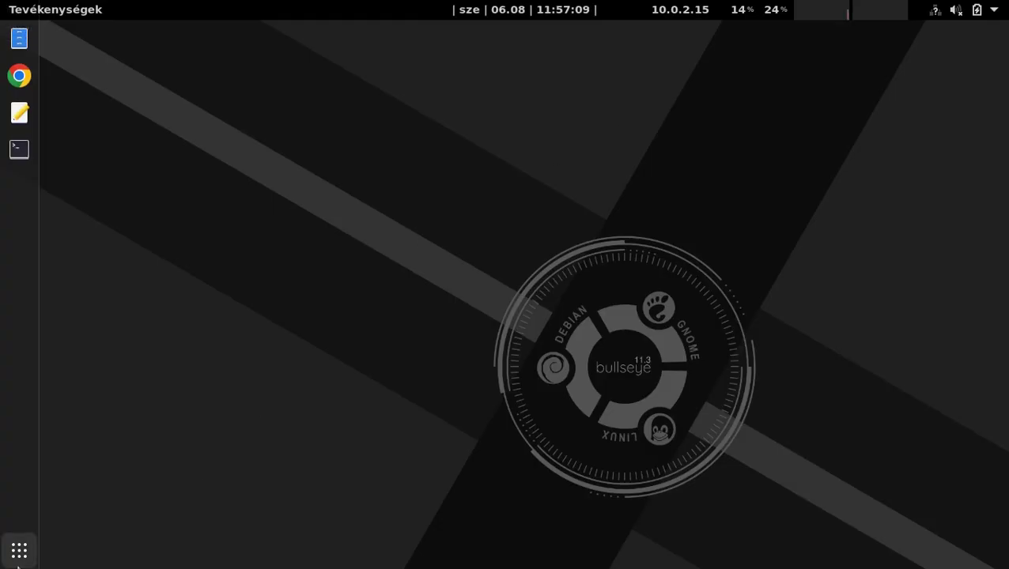
{"action": "left_click", "coordinate": [19, 552]}
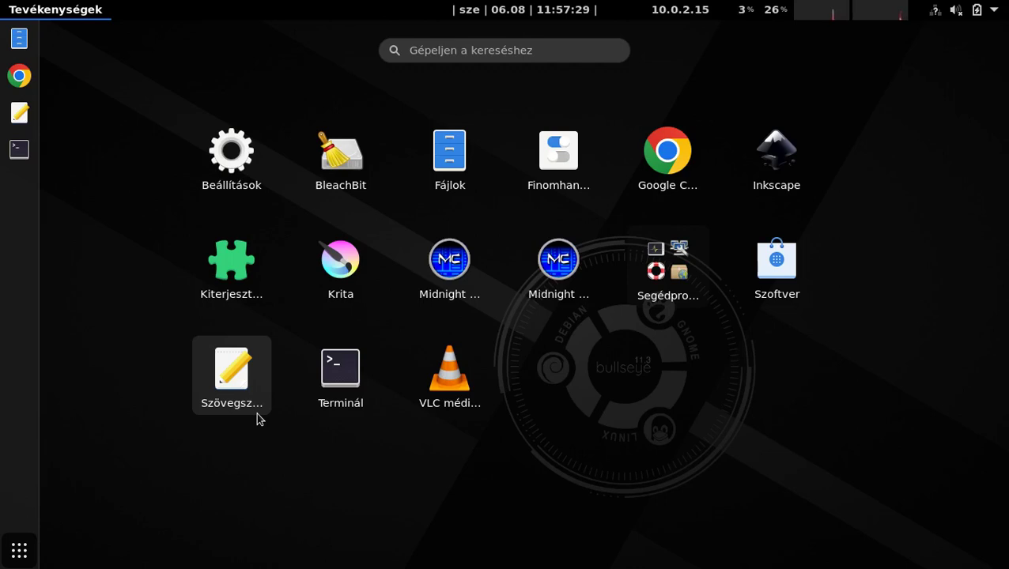
{"action": "left_click", "coordinate": [24, 556]}
{"action": "key", "text": "Escape"}
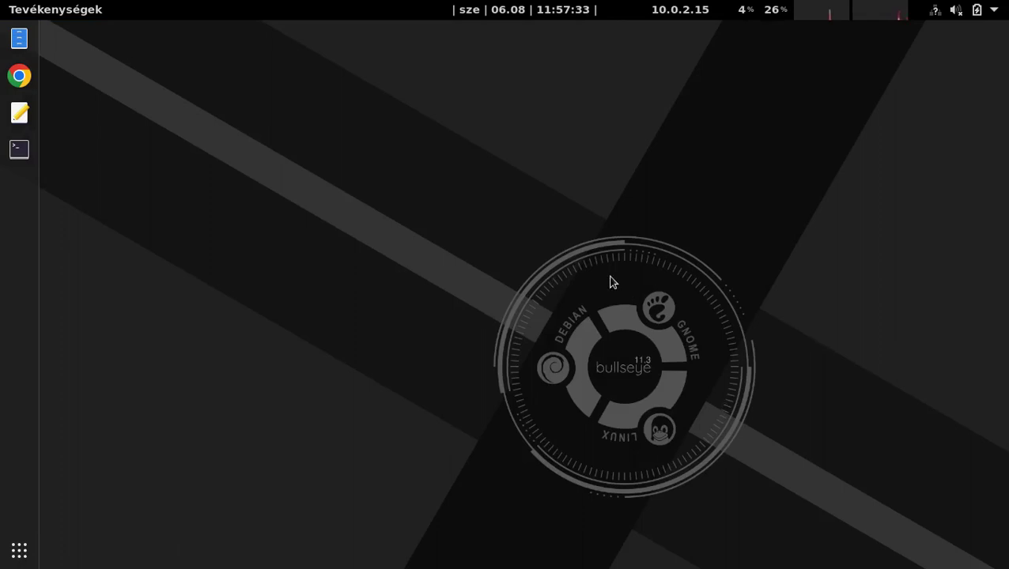